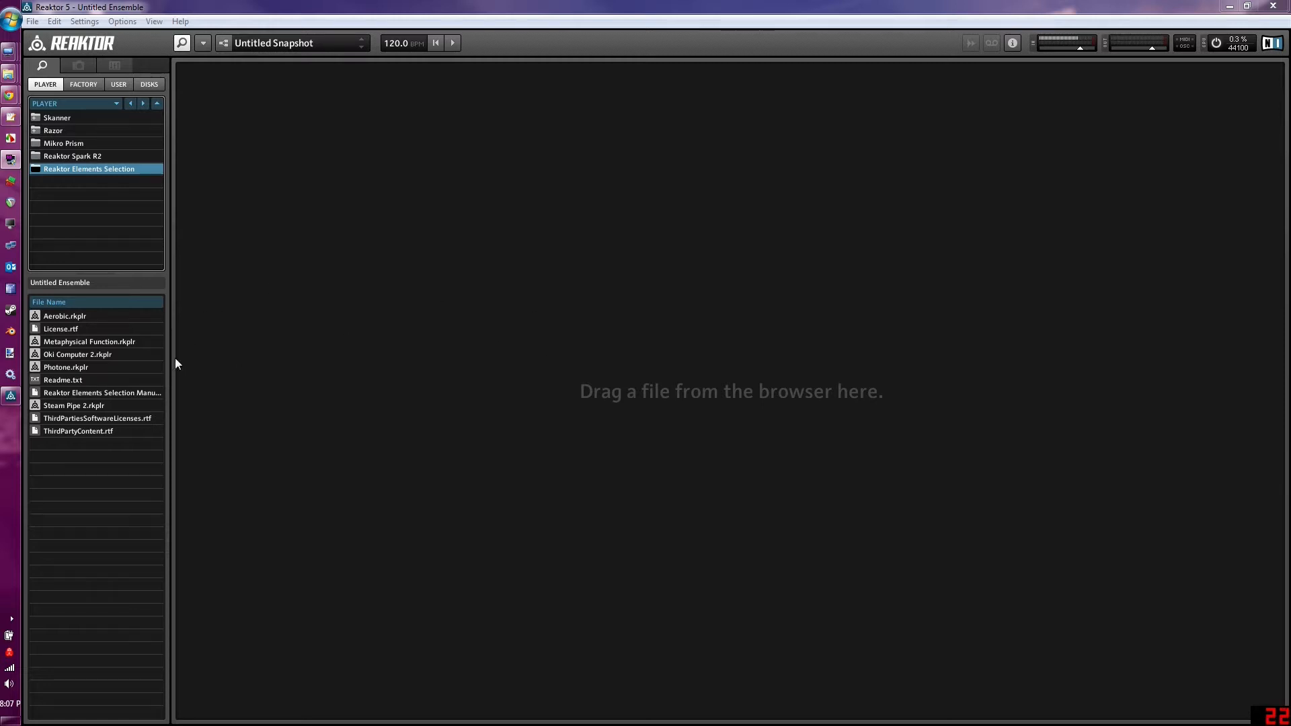
Load the Oki Computer 2 ensemble, turn down its volume and set Envelope 2's attack to about 0.55.
left_click(114, 341)
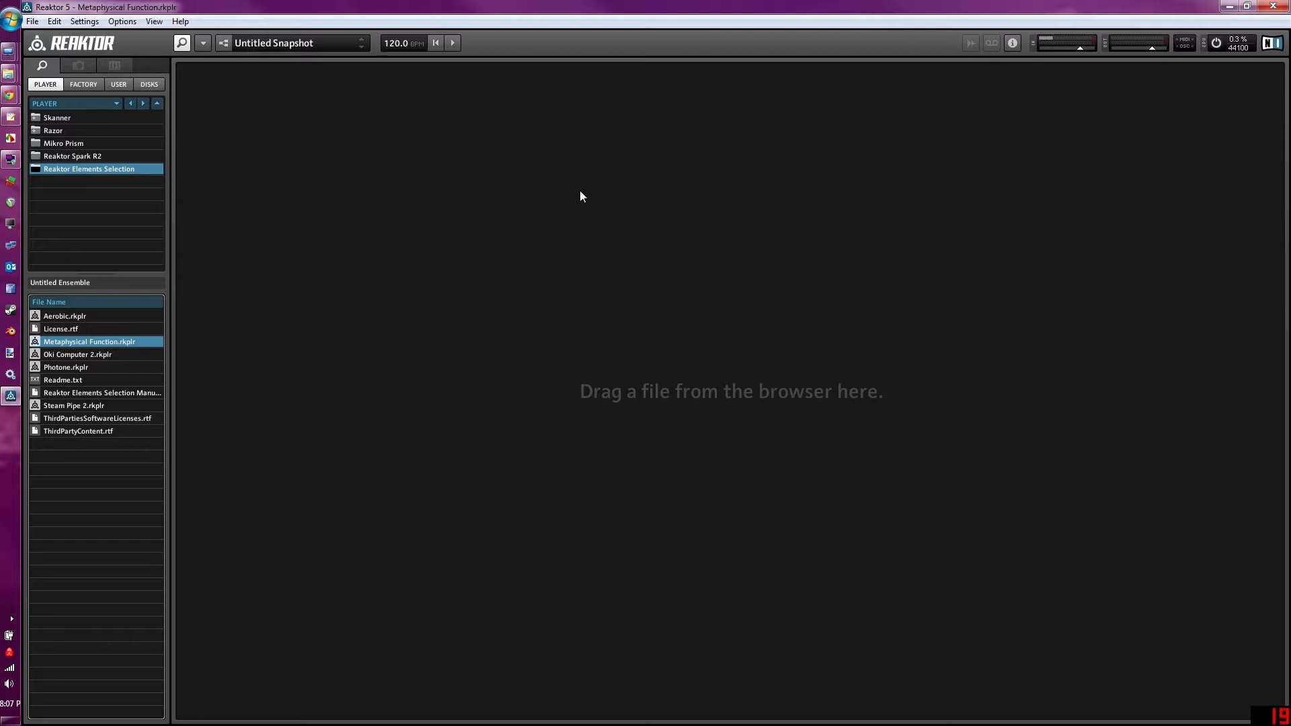
left_click(82, 356)
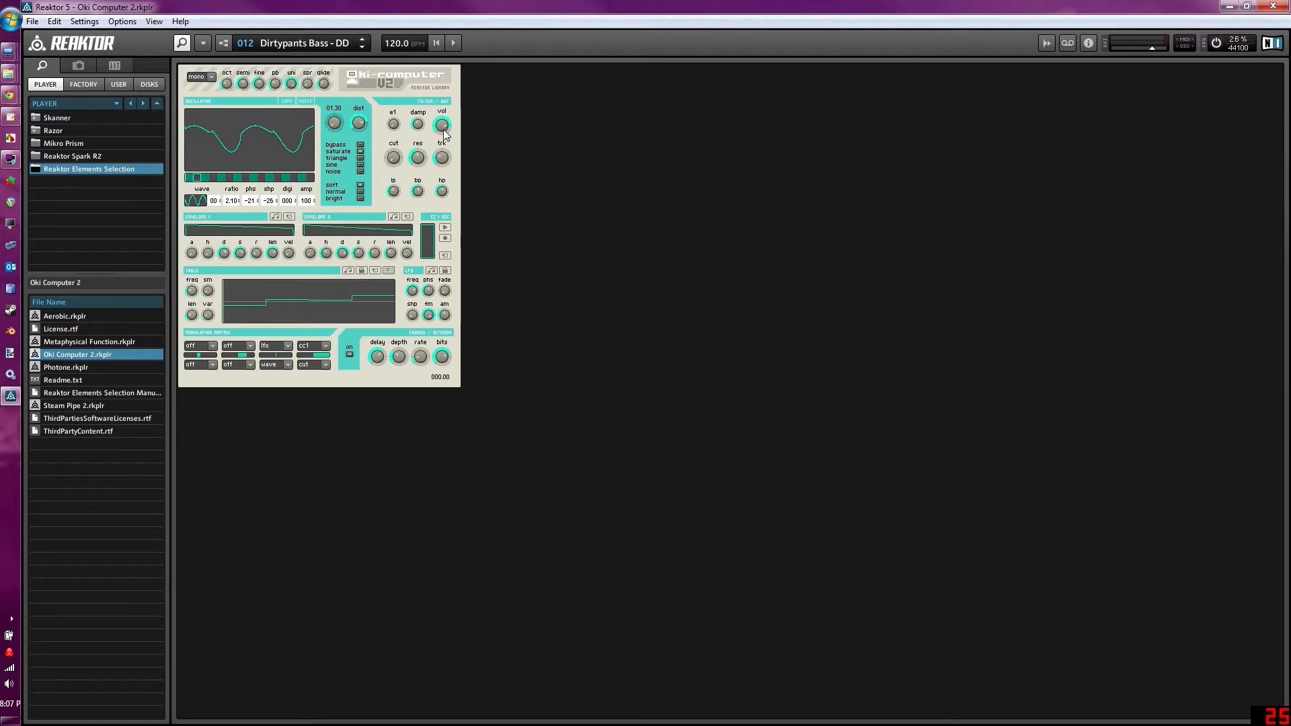
left_click_drag(441, 126, 445, 142)
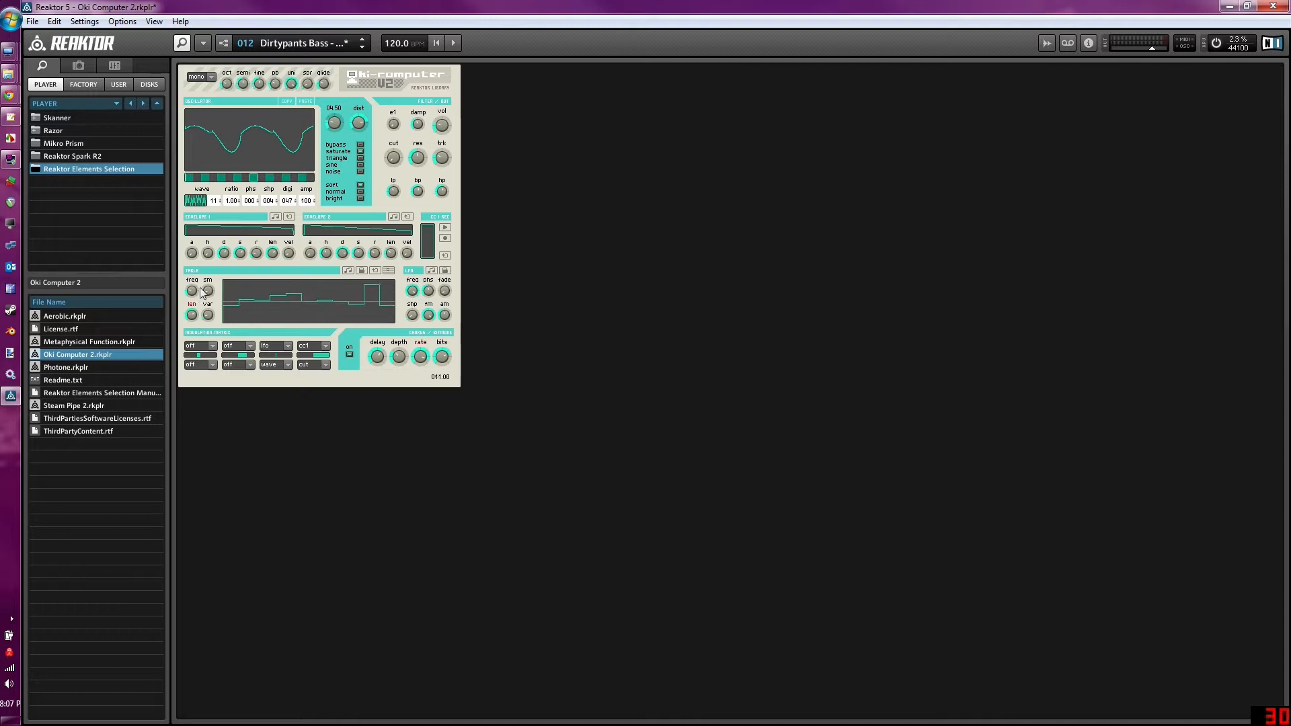
left_click_drag(309, 254, 312, 171)
left_click_drag(310, 253, 310, 289)
Turn on edit mode for the ensemble and show the Oki Computer 2 instrument's function properties.
left_click(228, 43)
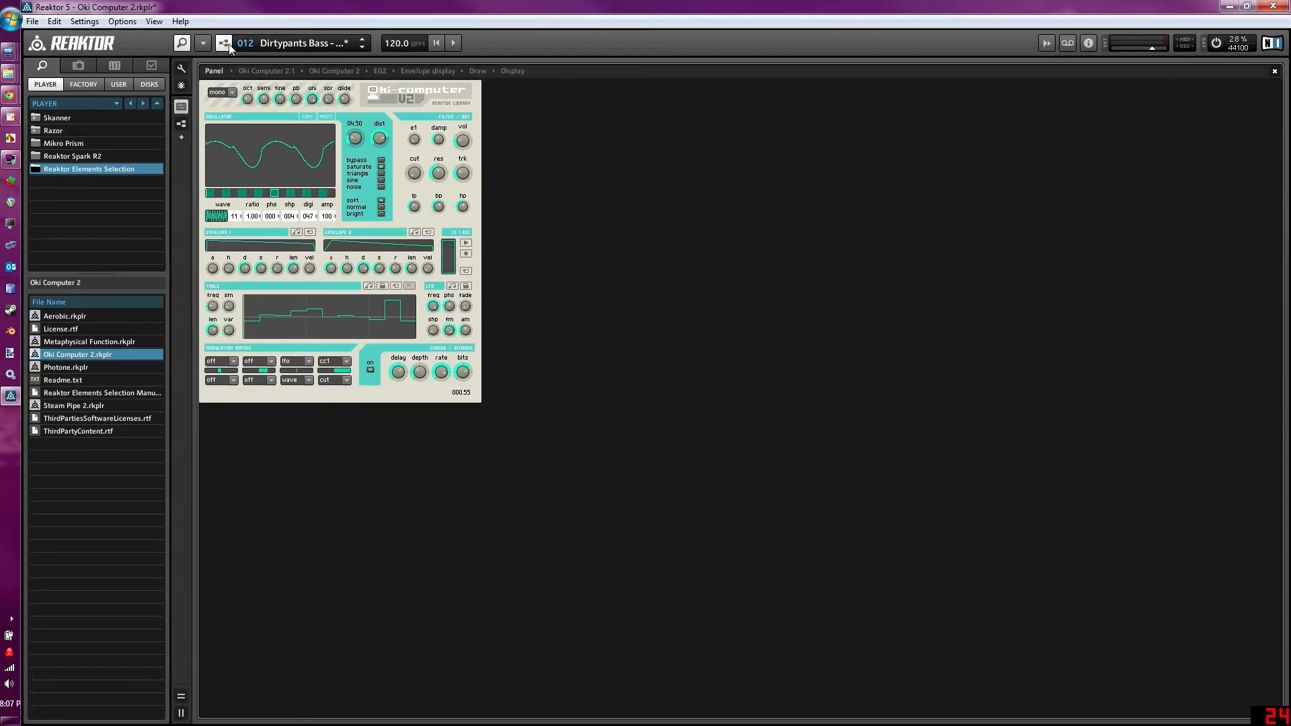
left_click(123, 462)
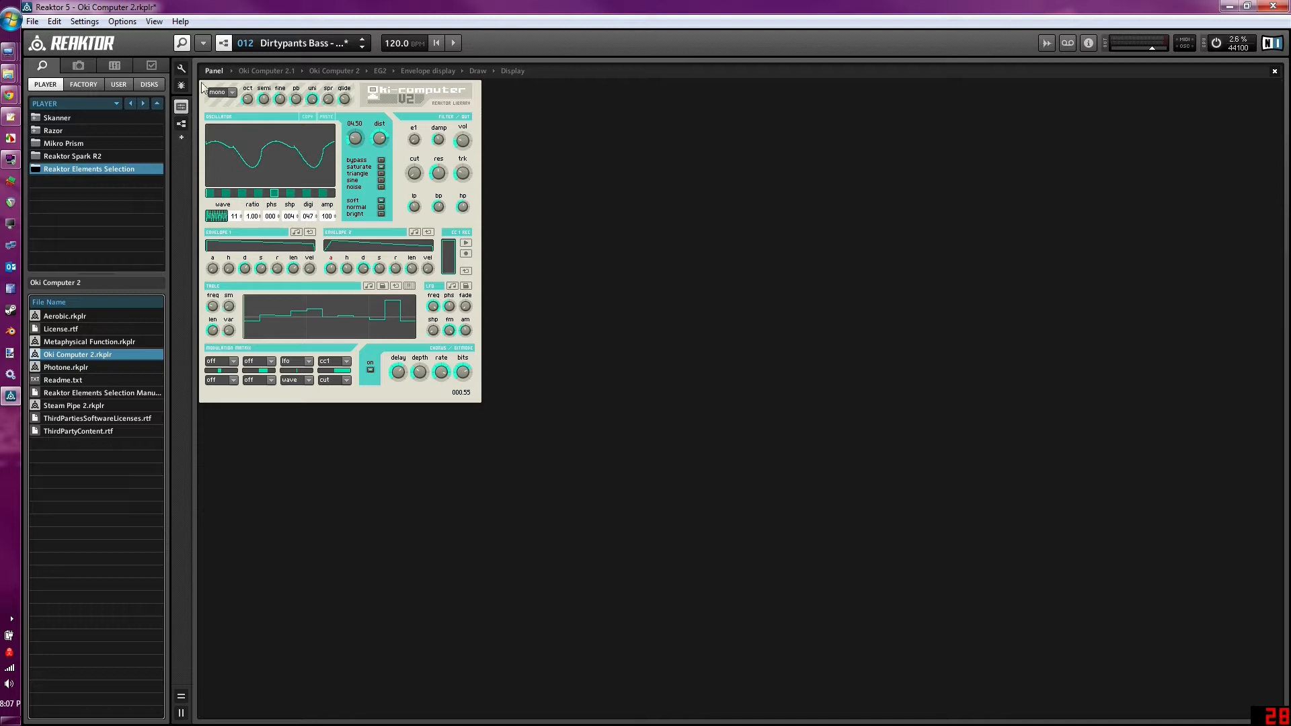
left_click(224, 43)
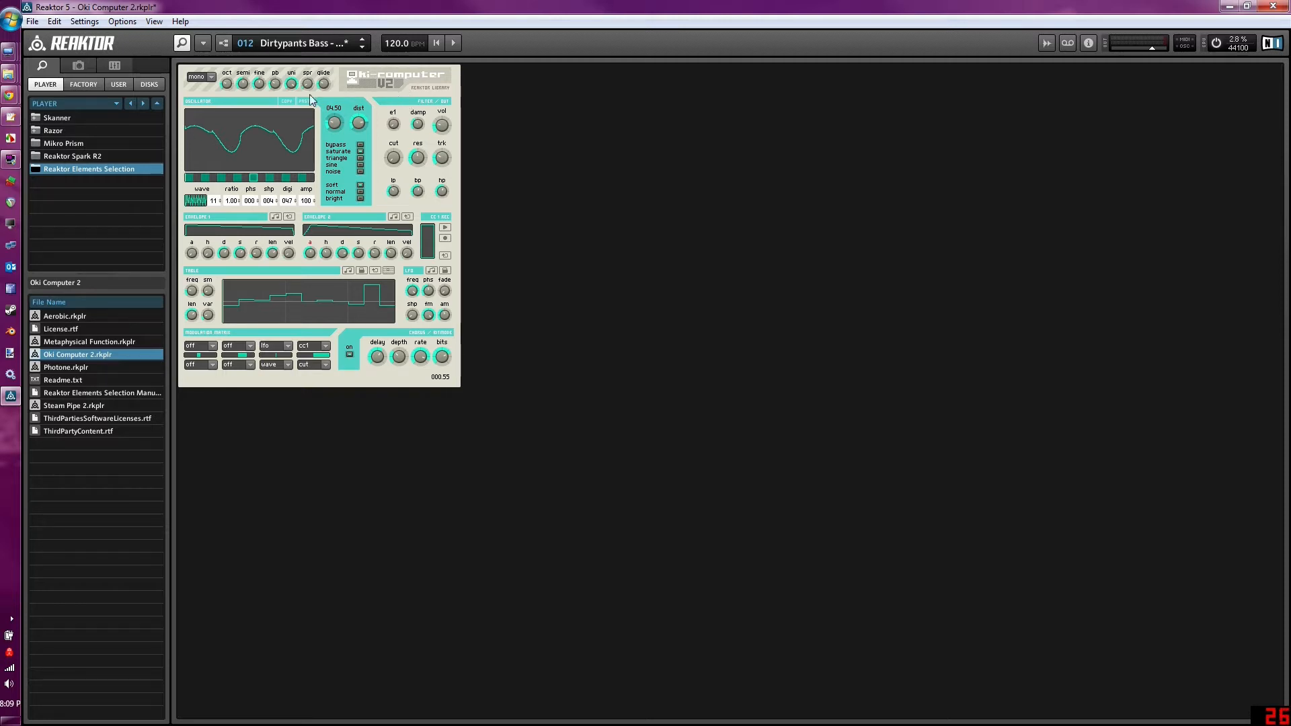
left_click(224, 49)
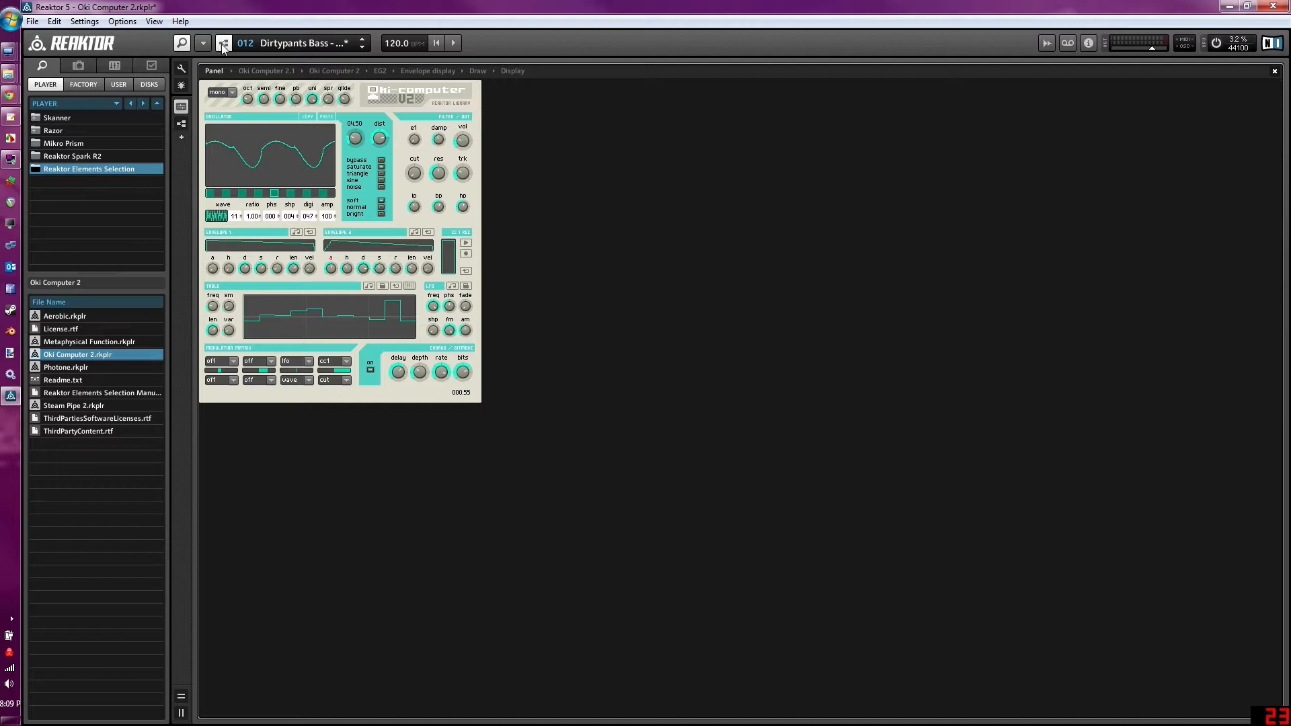
left_click(156, 64)
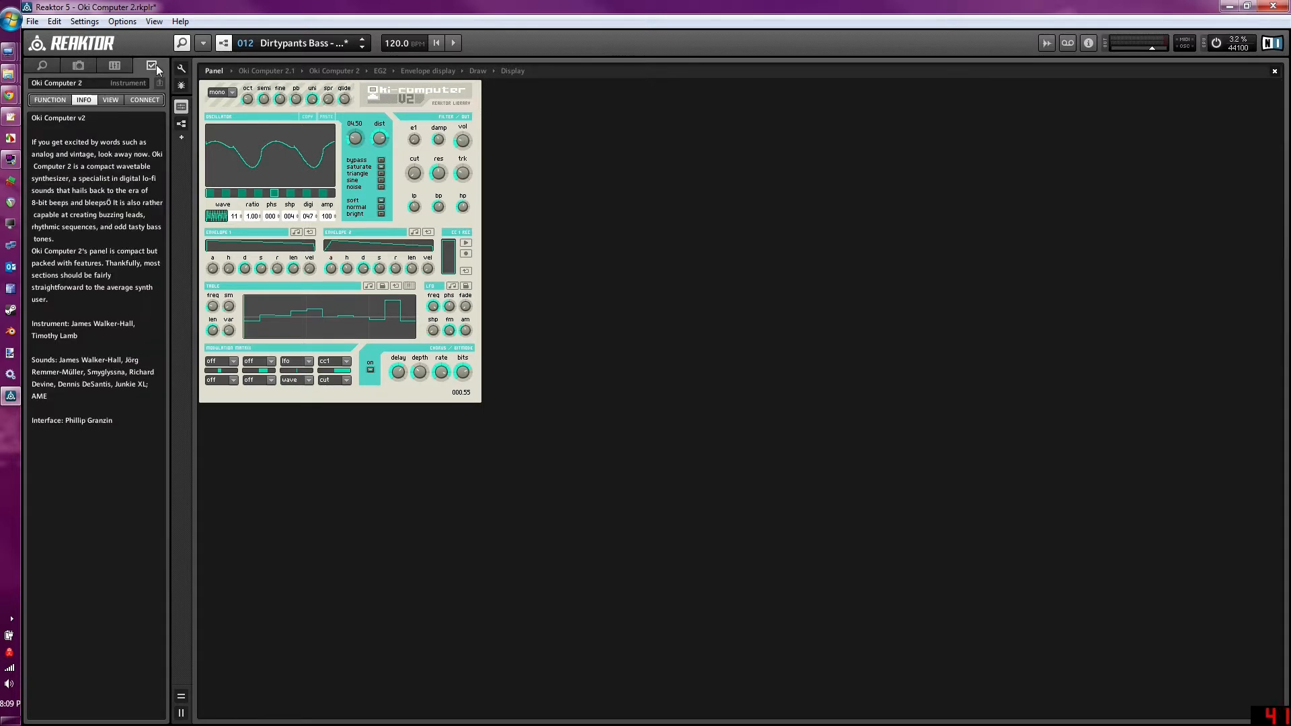
left_click(52, 99)
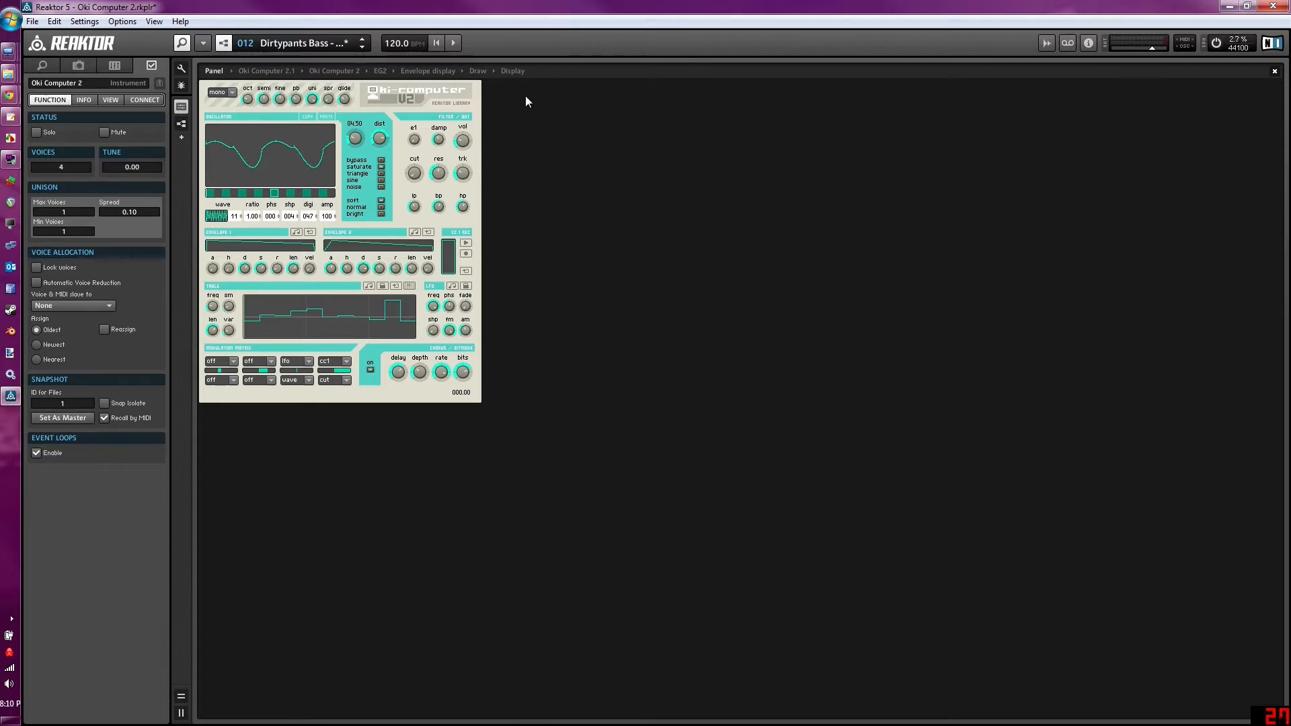
Examine the Oki Computer 2 structure down through the WaveTable macro to the event tables inside its Patch macro.
left_click(267, 70)
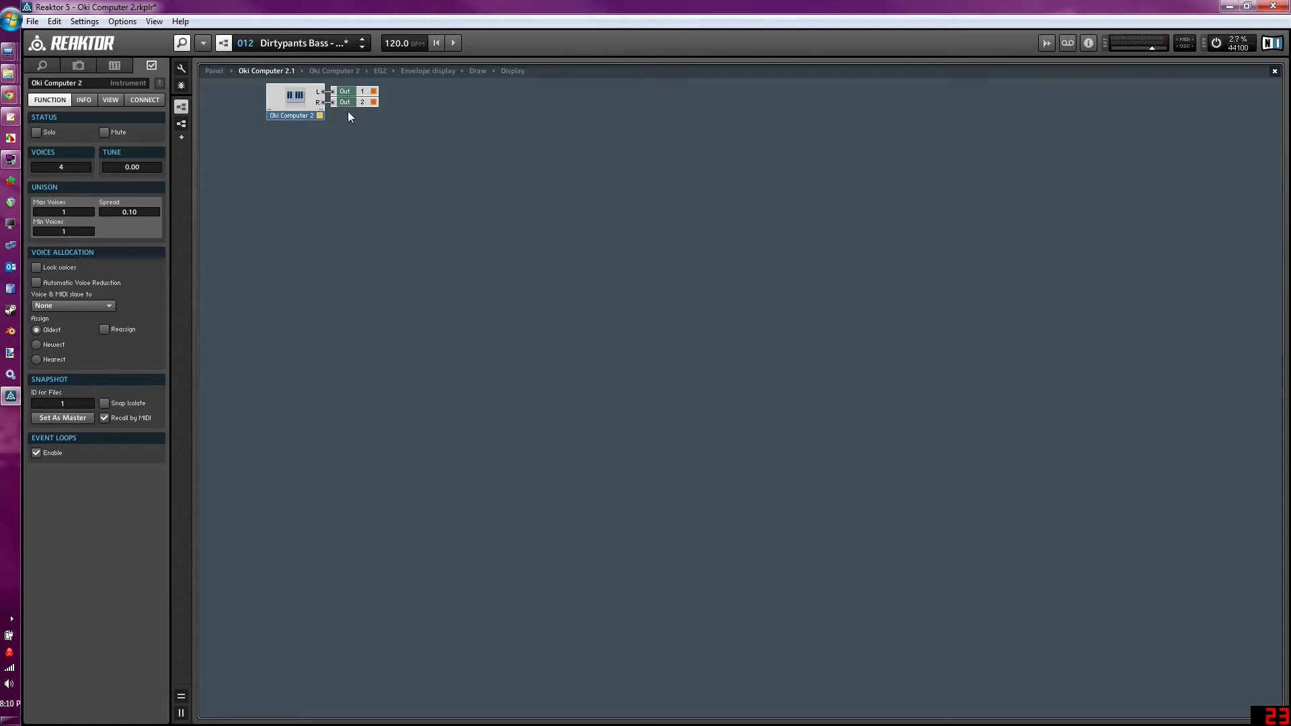
double_click(293, 100)
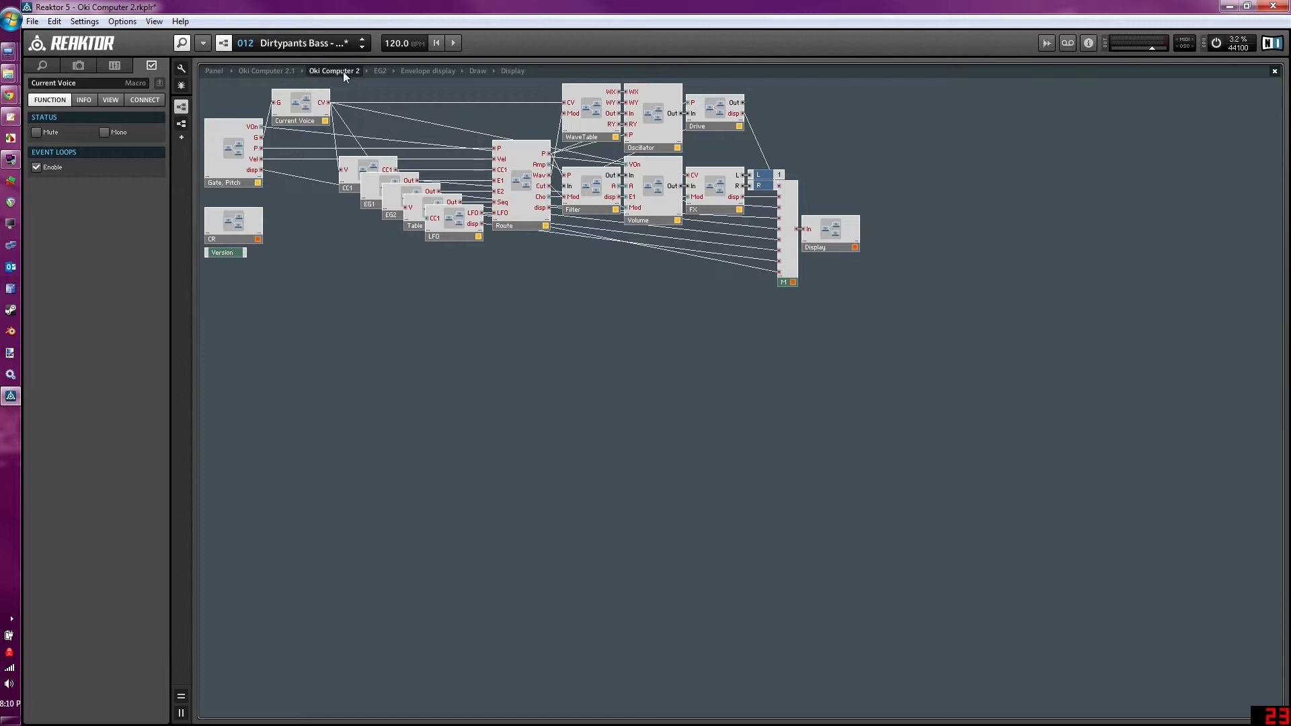
double_click(589, 115)
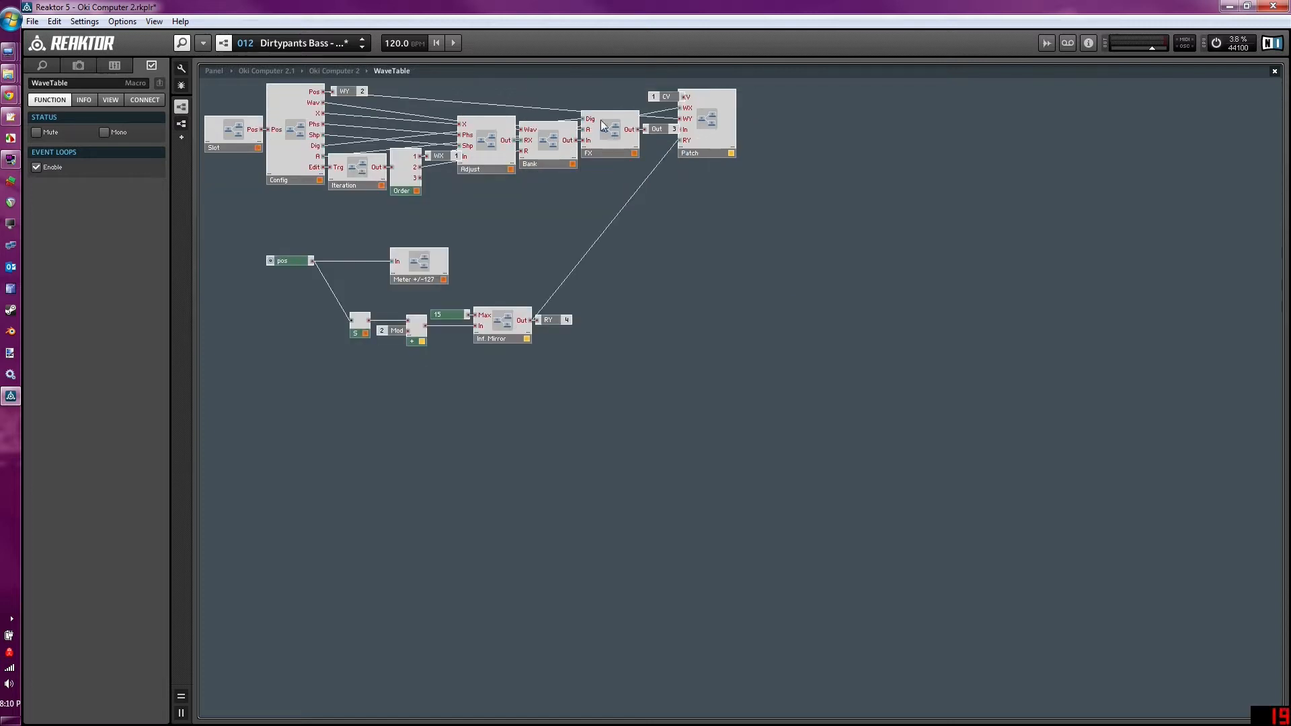
double_click(703, 122)
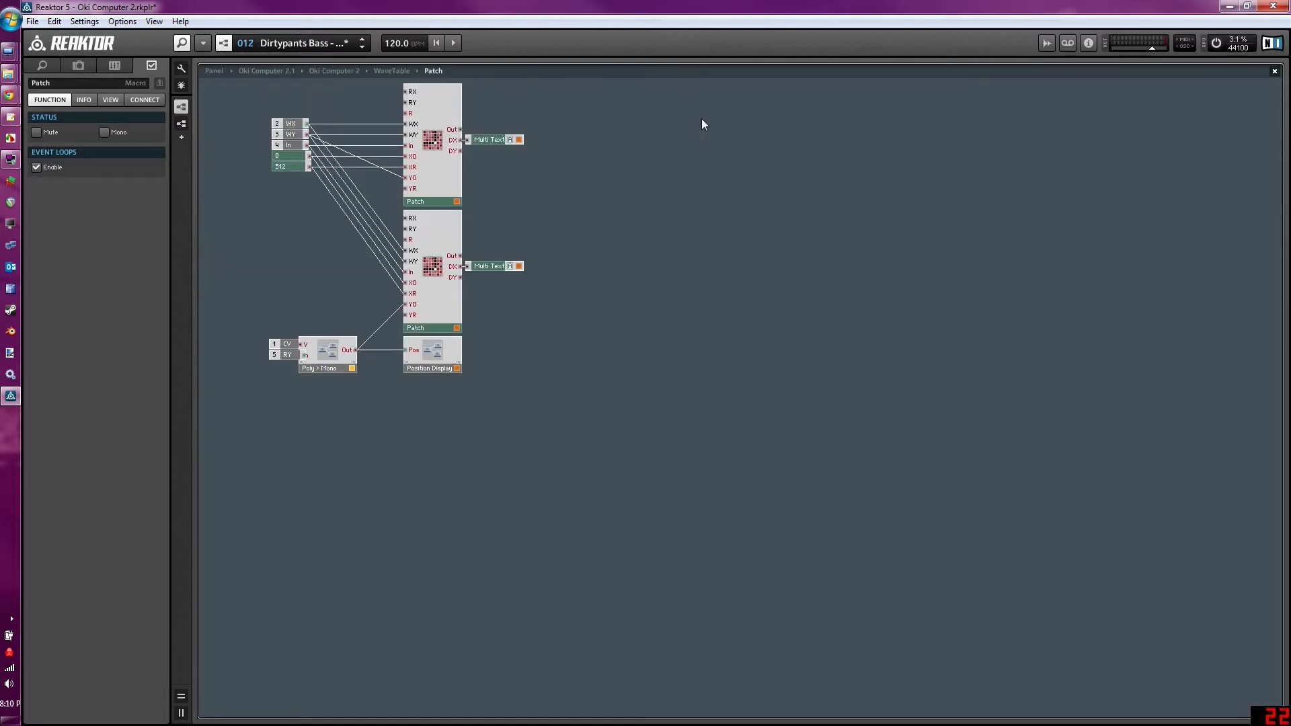
left_click(438, 139)
left_click(292, 146)
left_click(450, 166)
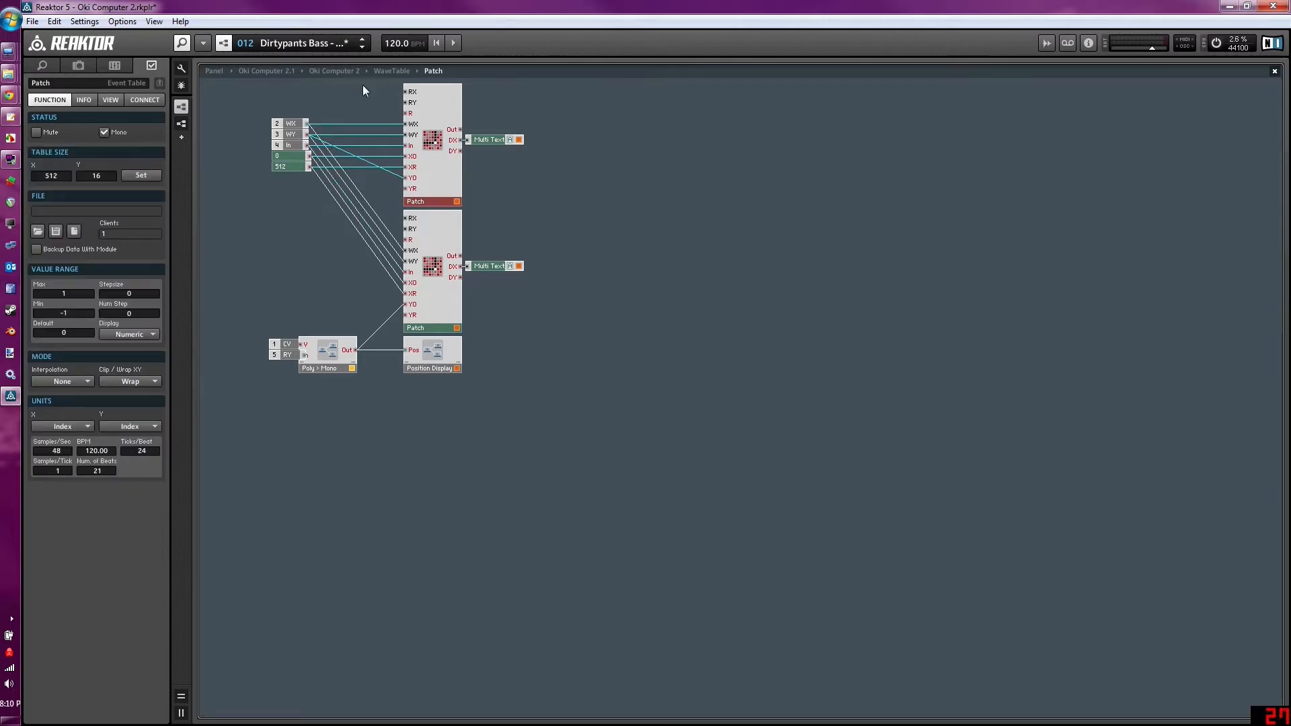
Examine the Sync macro inside the Oki Computer 2 LFO, then return to the instrument panel.
left_click(328, 73)
double_click(452, 229)
left_click(443, 151)
double_click(443, 154)
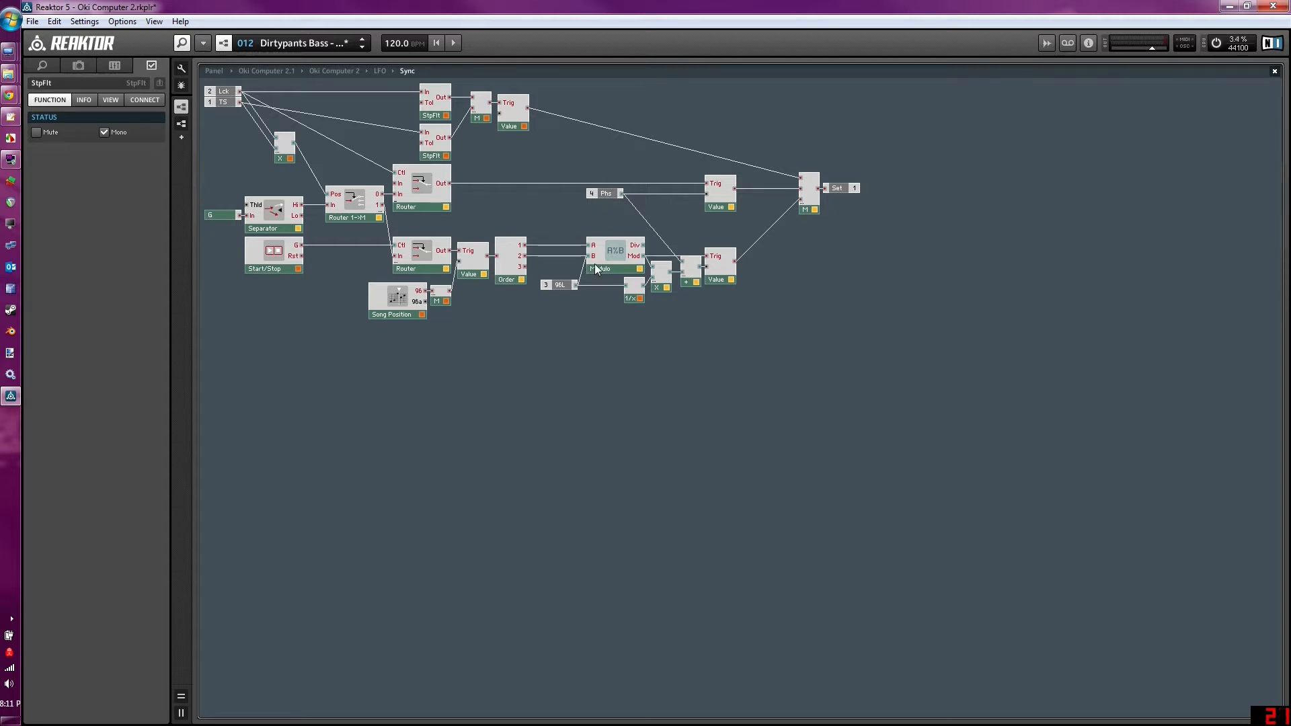
left_click(377, 72)
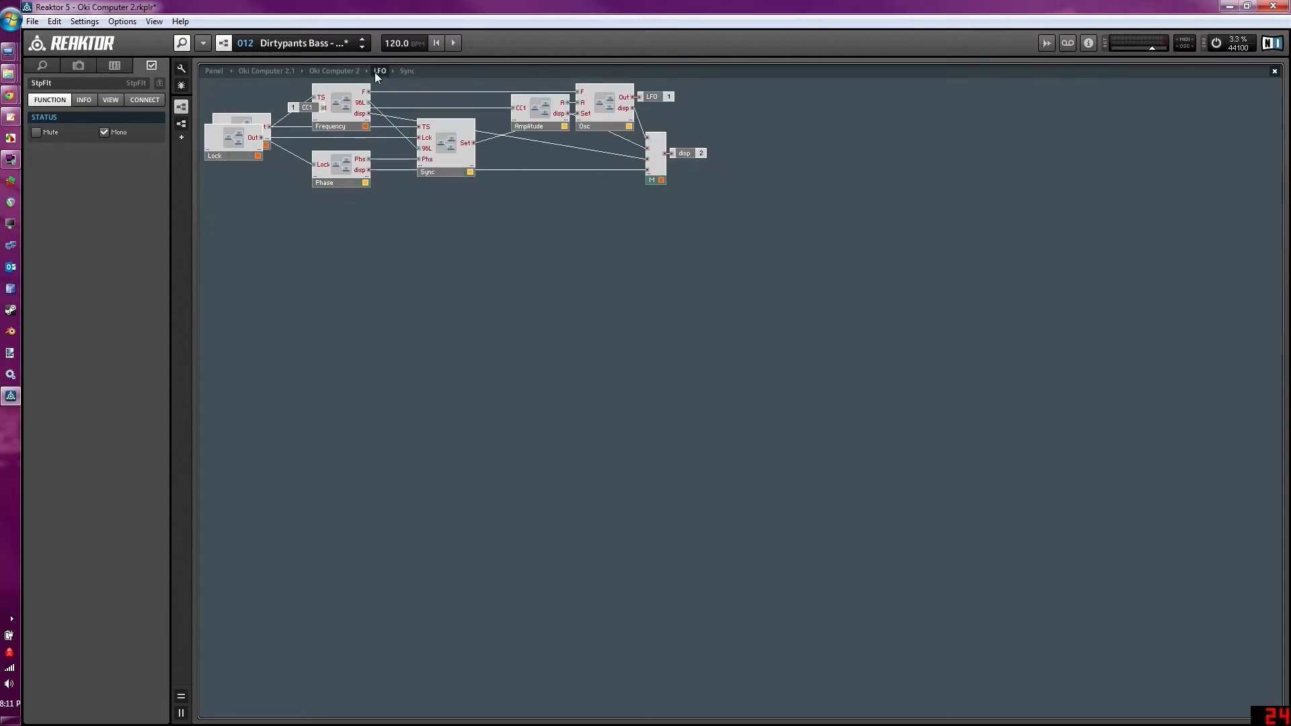
left_click(262, 72)
left_click(214, 71)
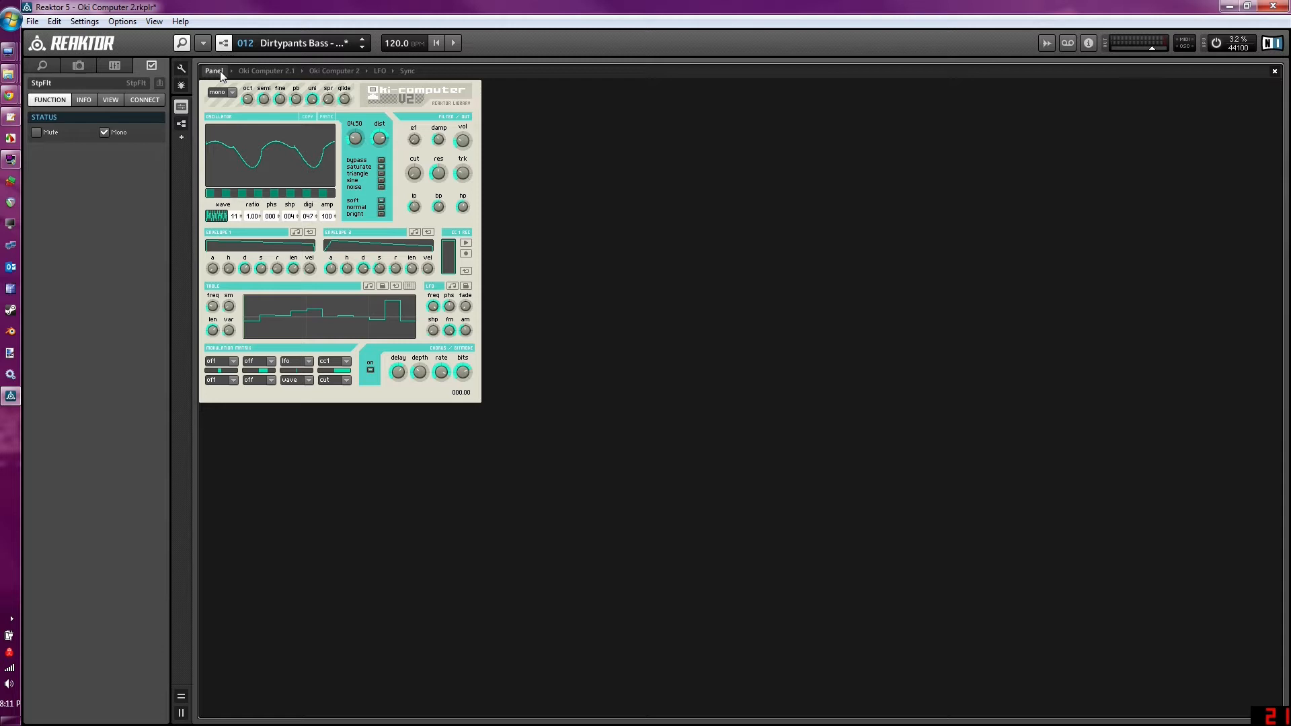
Add the Anima effect from the factory library's instrument effects to the ensemble beside Oki Computer 2.
left_click(75, 68)
left_click(35, 69)
left_click(83, 84)
left_click(37, 233)
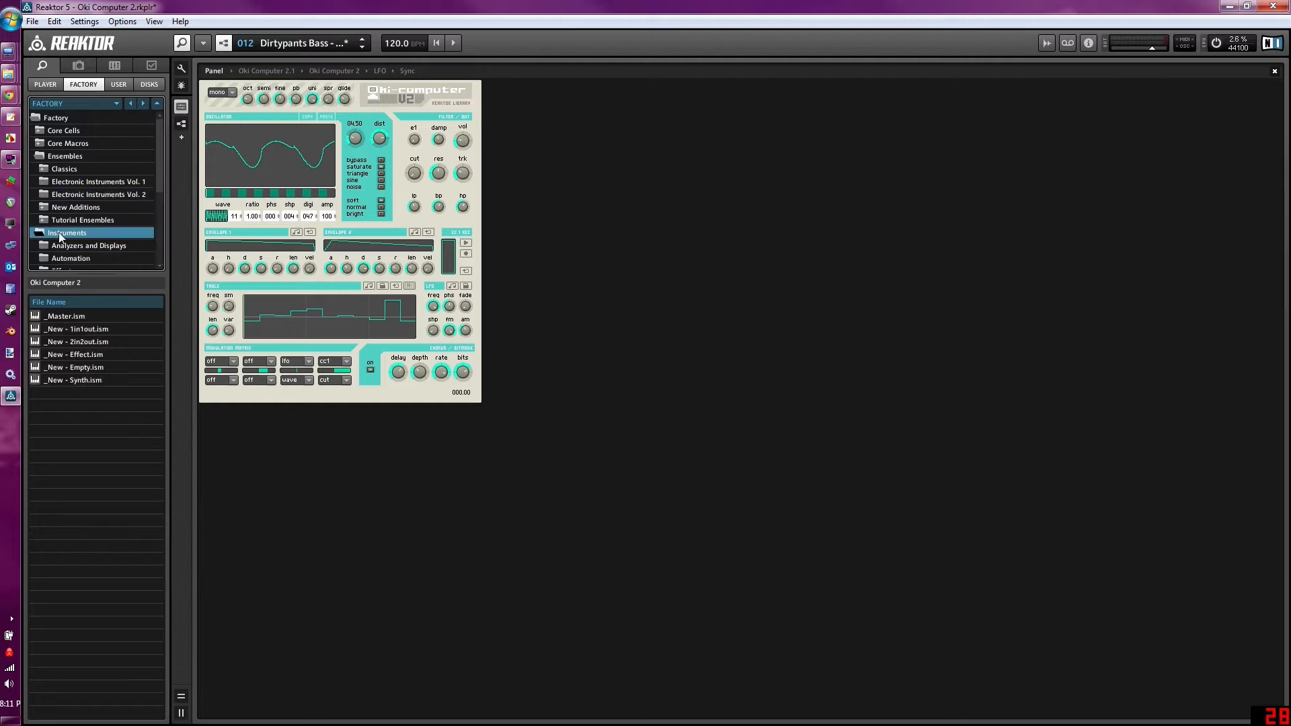
scroll(54, 237, "down", 4)
left_click(48, 222)
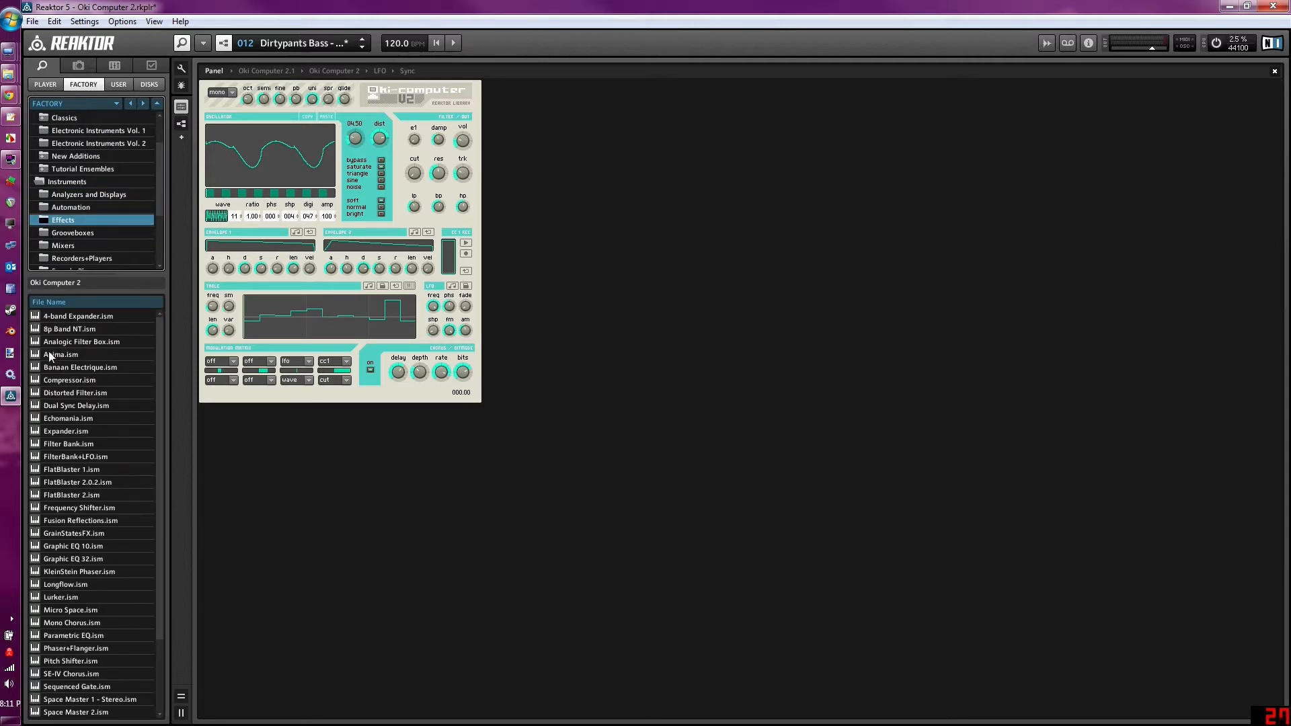
left_click_drag(37, 361, 627, 250)
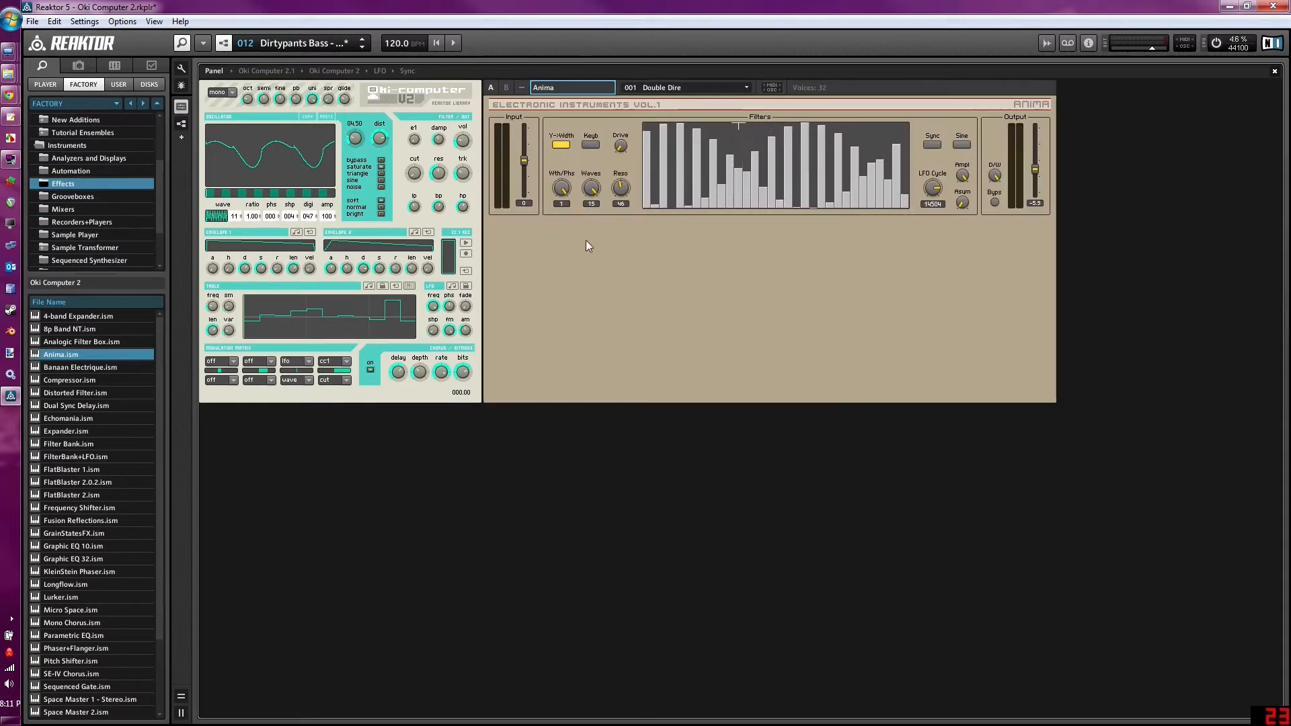
Move Anima below Oki Computer 2 in the ensemble structure and add the FlatBlaster 2, GrainStatesFX and Parametric EQ effects.
left_click(273, 70)
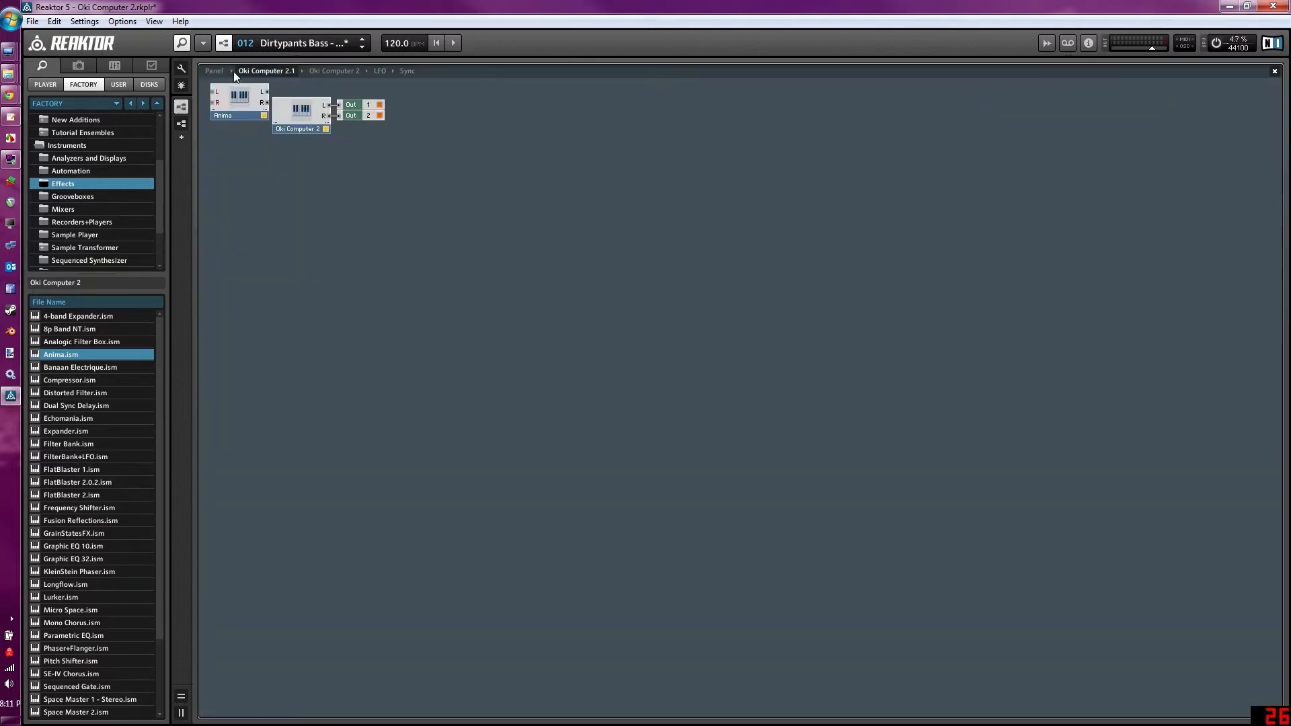
left_click_drag(244, 115, 309, 196)
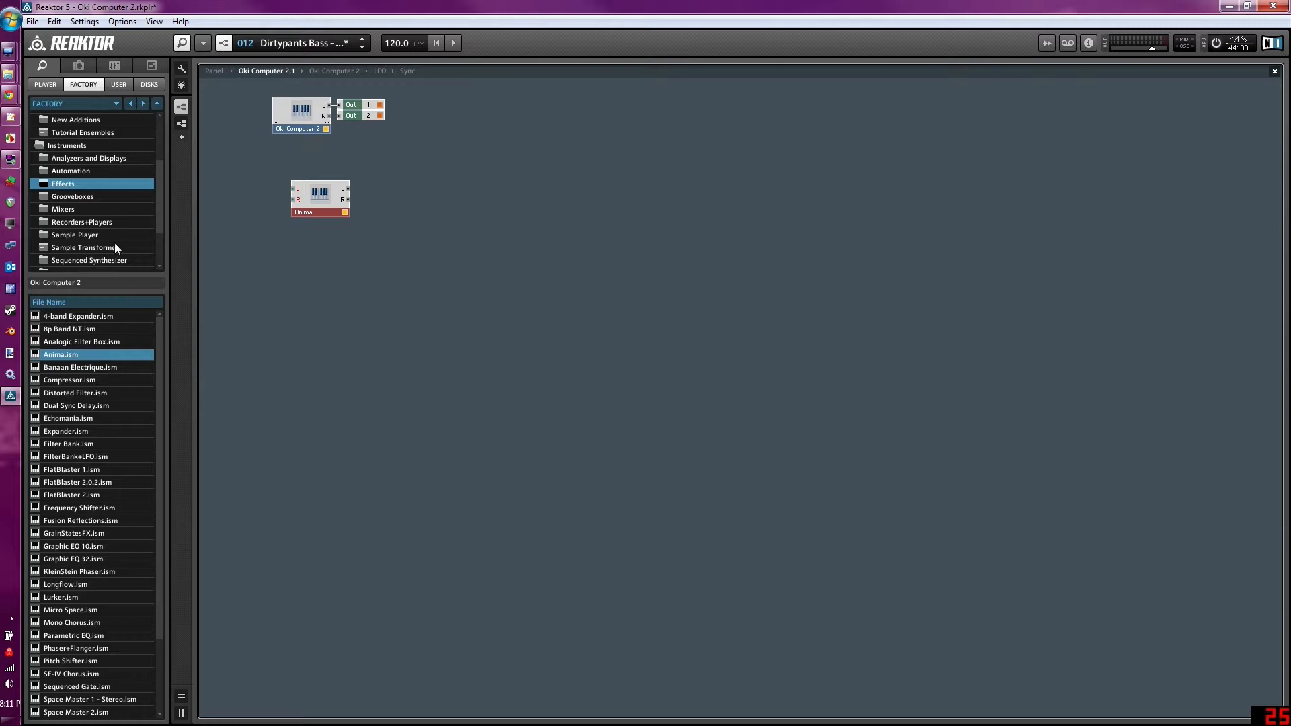
left_click_drag(61, 493, 420, 179)
left_click_drag(74, 533, 519, 351)
left_click_drag(74, 635, 575, 242)
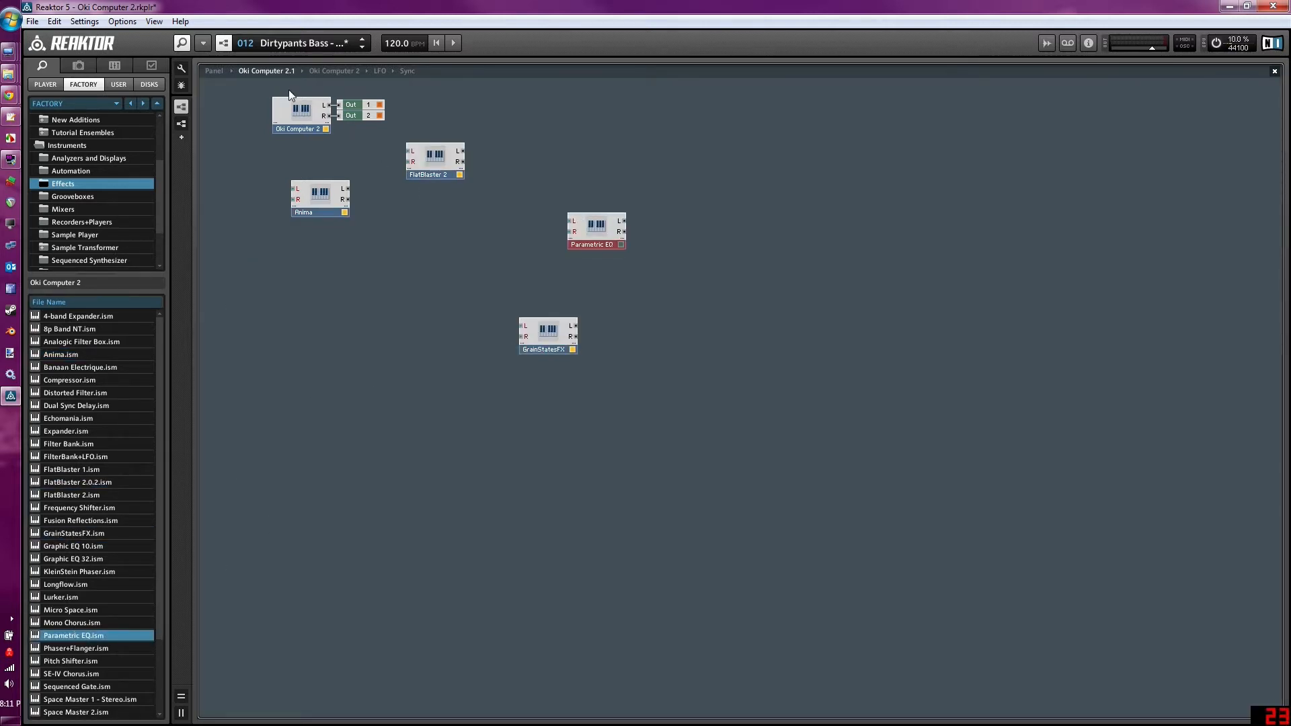
Return to the panel view and reposition the FlatBlaster 2 panel beneath Oki Computer 2.
left_click(210, 71)
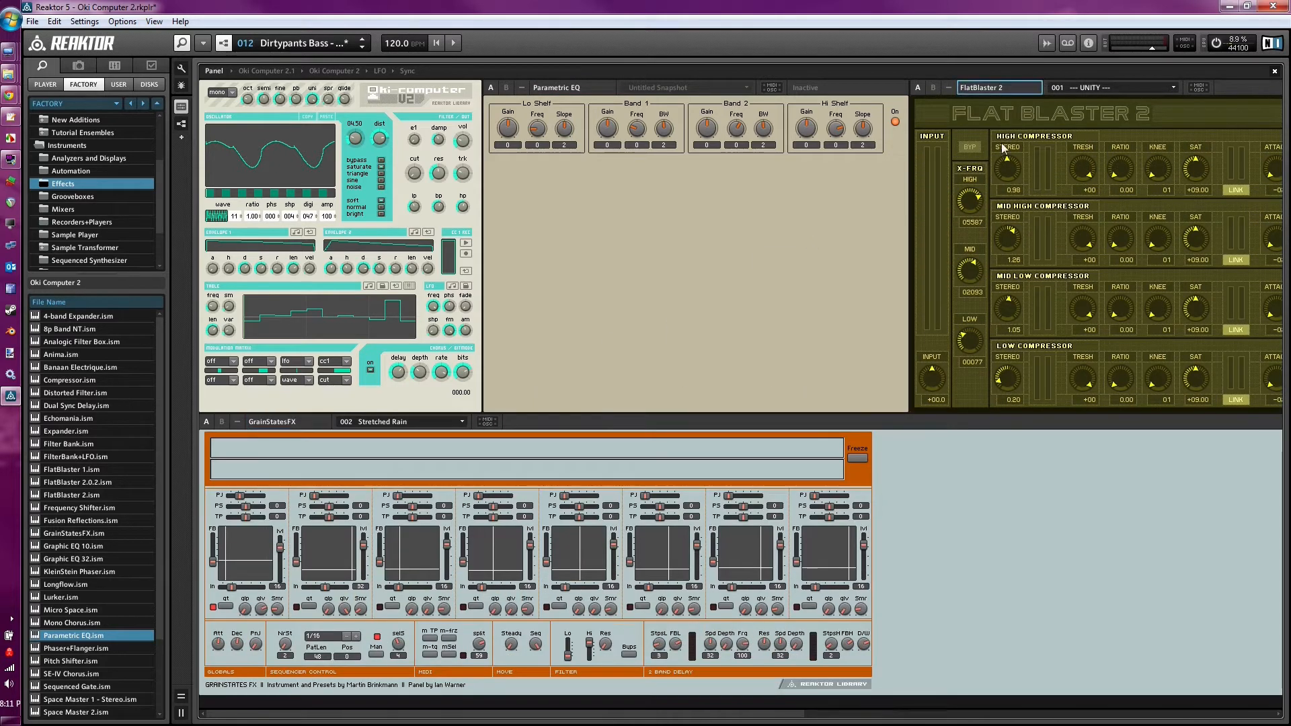
left_click_drag(1014, 87, 445, 429)
scroll(933, 215, "down", 1)
scroll(933, 216, "up", 1)
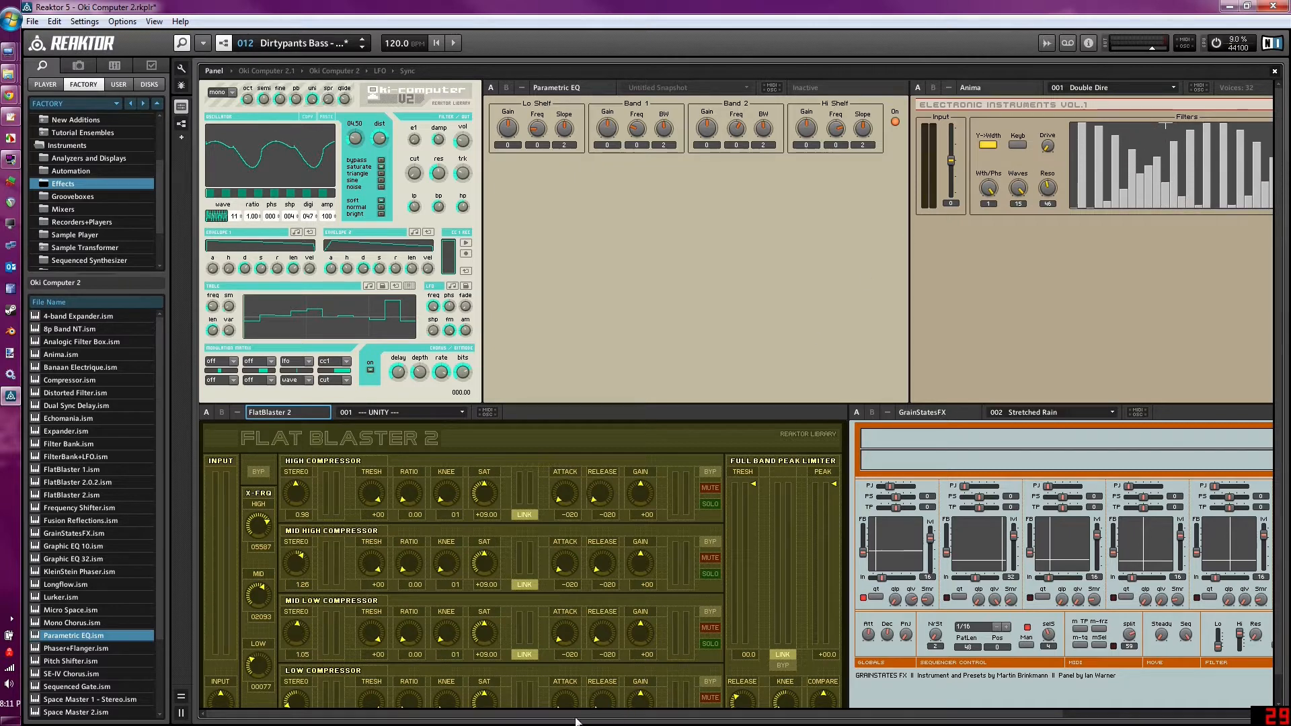
left_click_drag(533, 716, 753, 584)
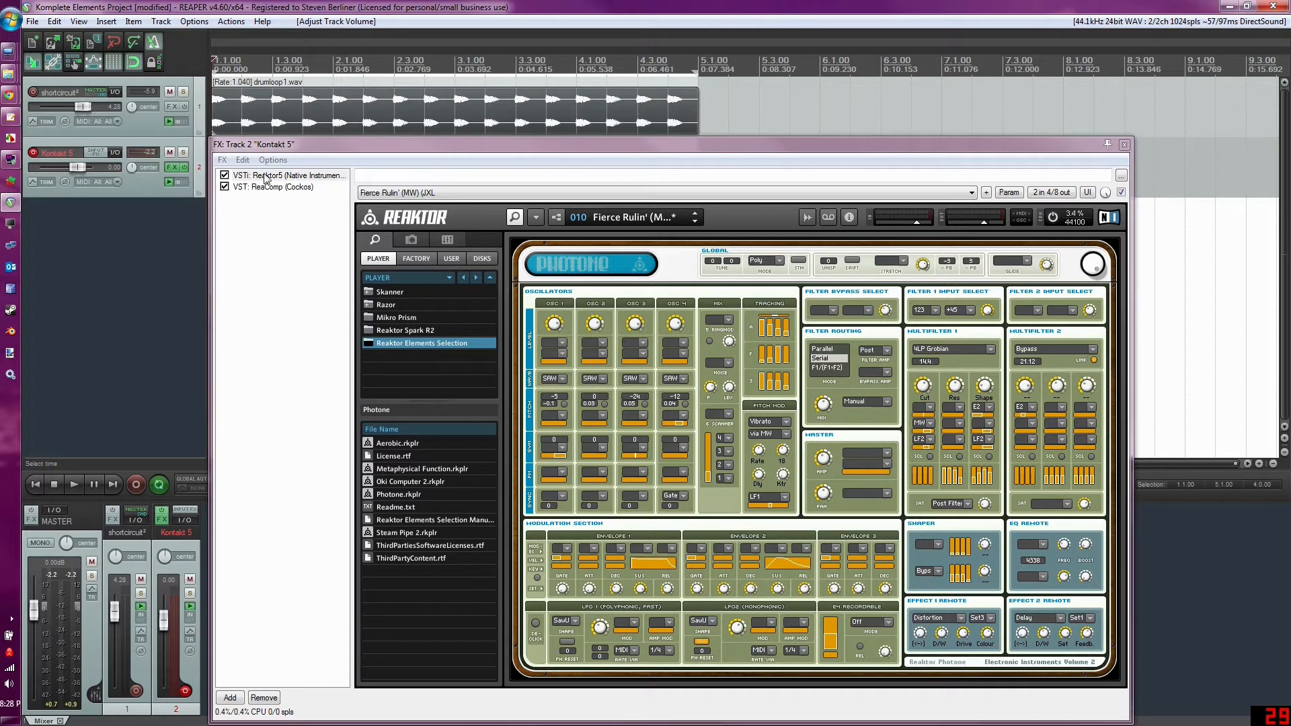
Play the REAPER project and set track 2's ReaComp to a 9.5:1 ratio and a -22.6 dB threshold.
left_click(70, 482)
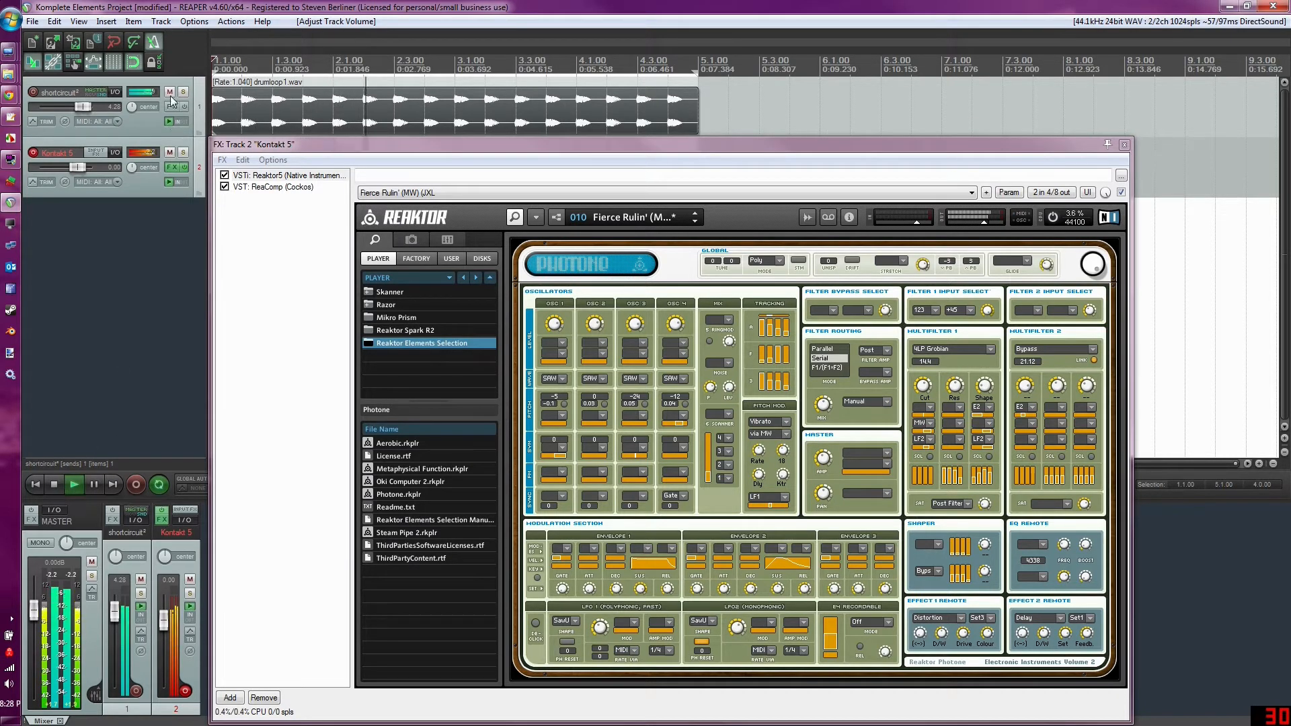
left_click(252, 187)
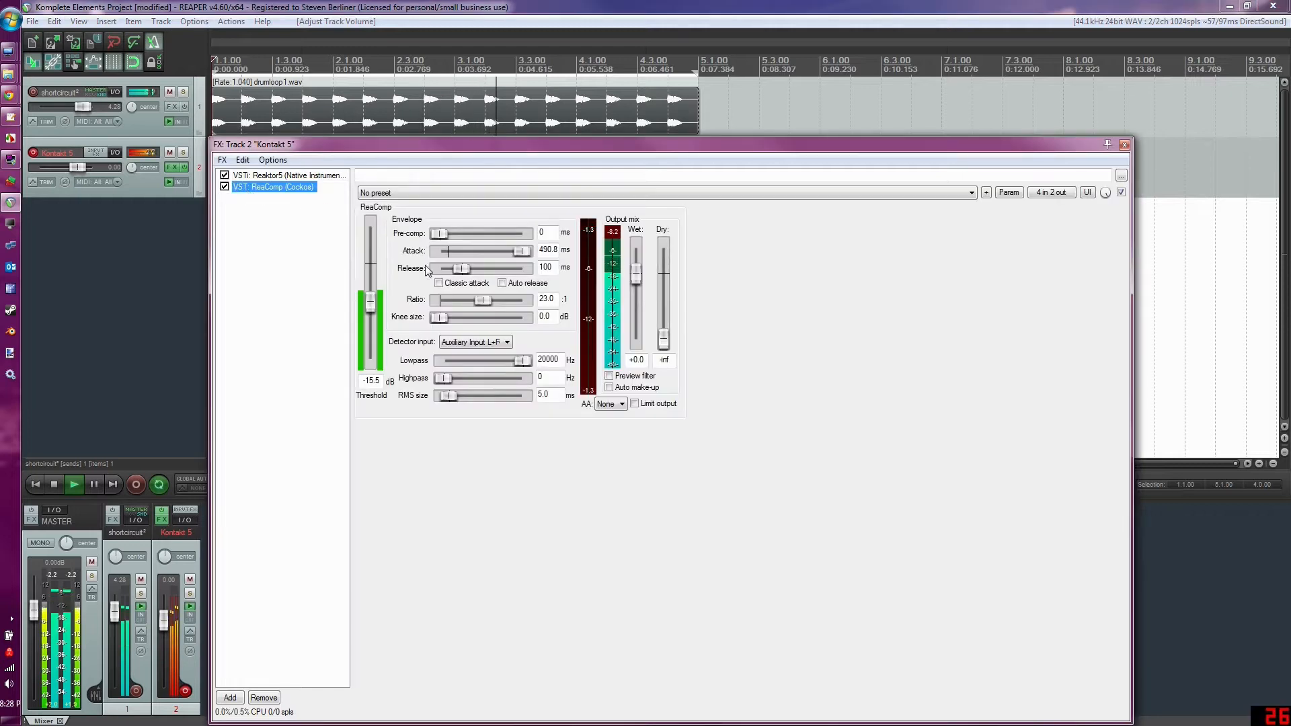
left_click_drag(370, 300, 382, 313)
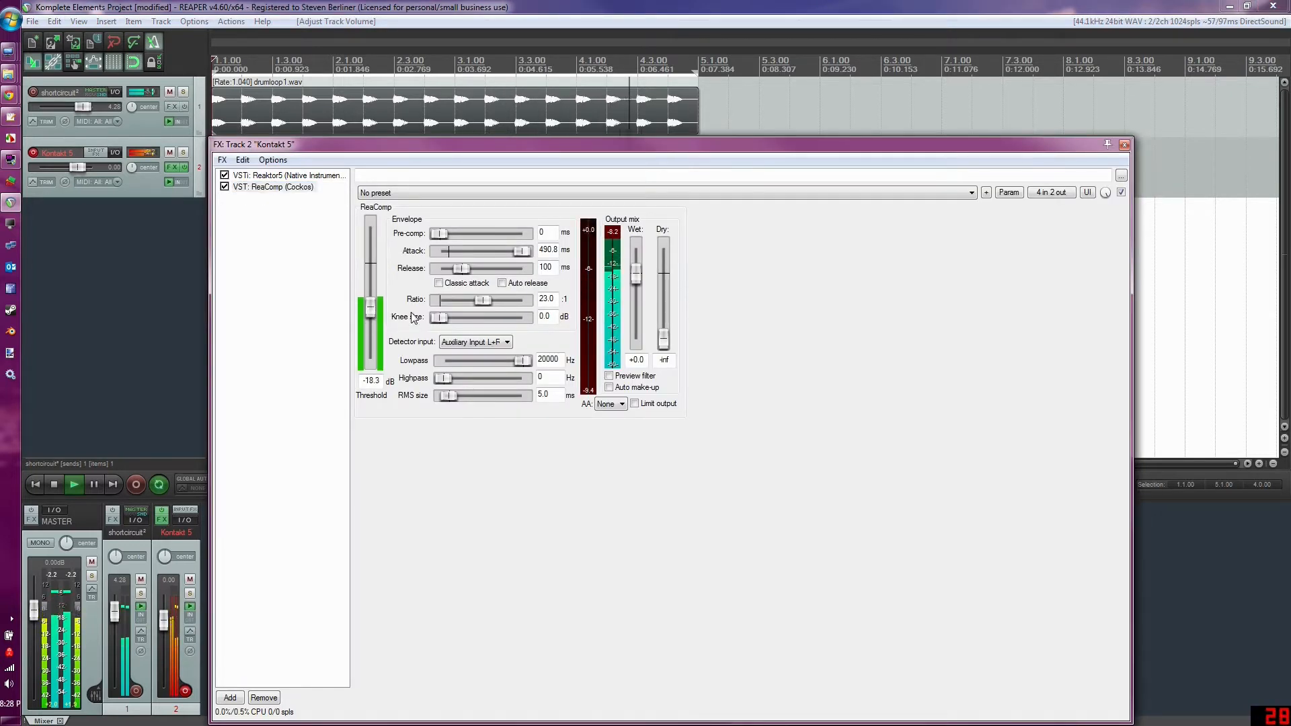
left_click_drag(487, 303, 468, 302)
left_click_drag(369, 313, 372, 311)
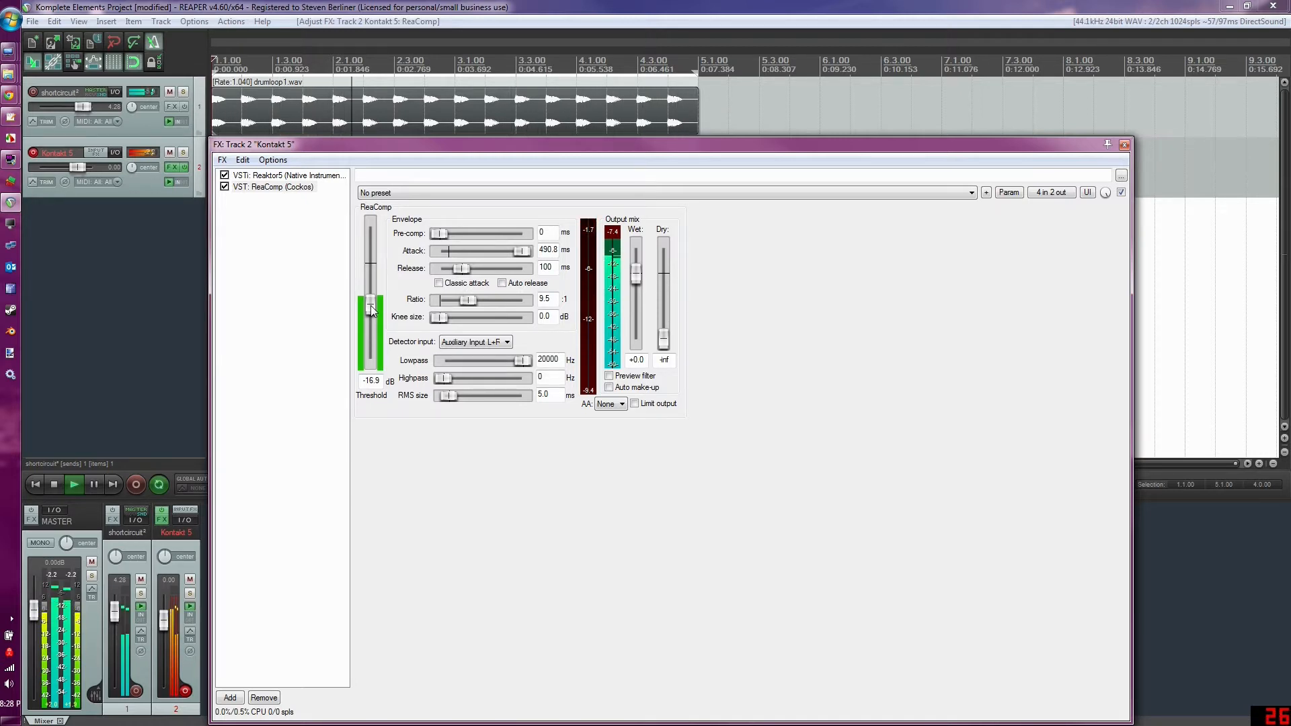
left_click_drag(370, 305, 378, 320)
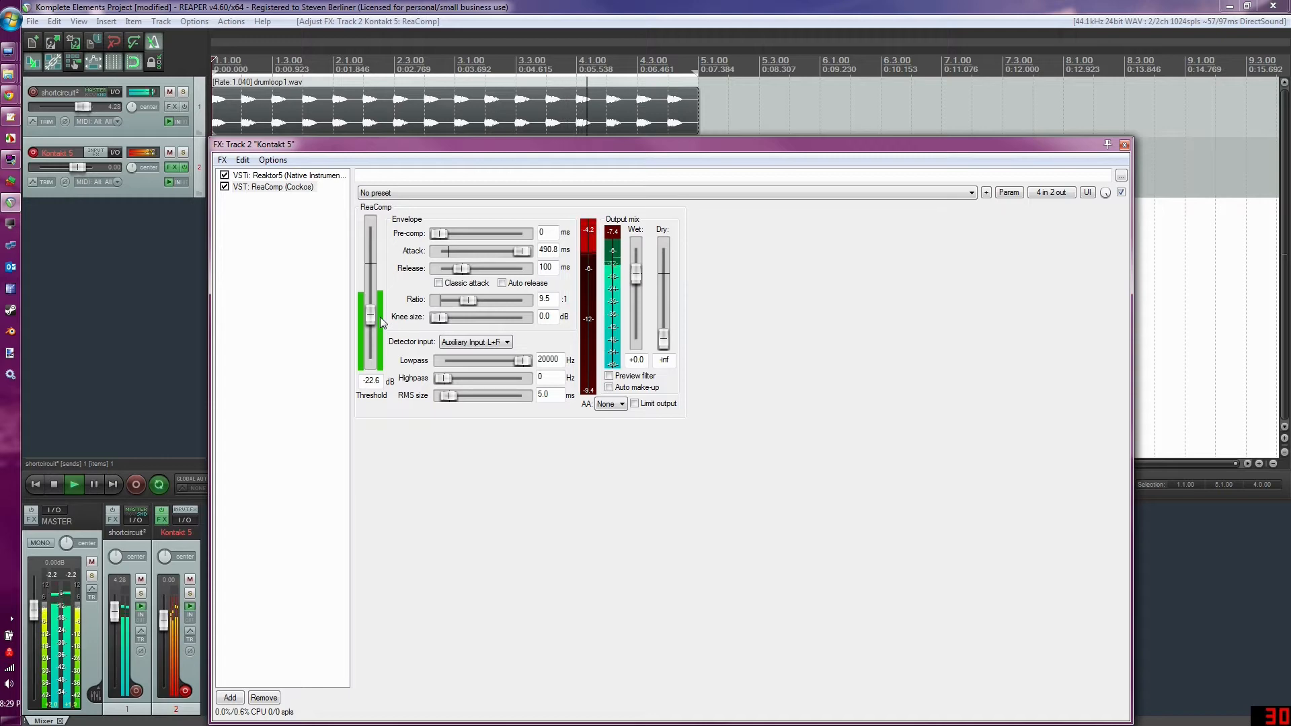
Stop the project, load the Arpeggiated (JXL) snapshot in track 2's Reaktor Photone, and restart playback.
left_click(317, 175)
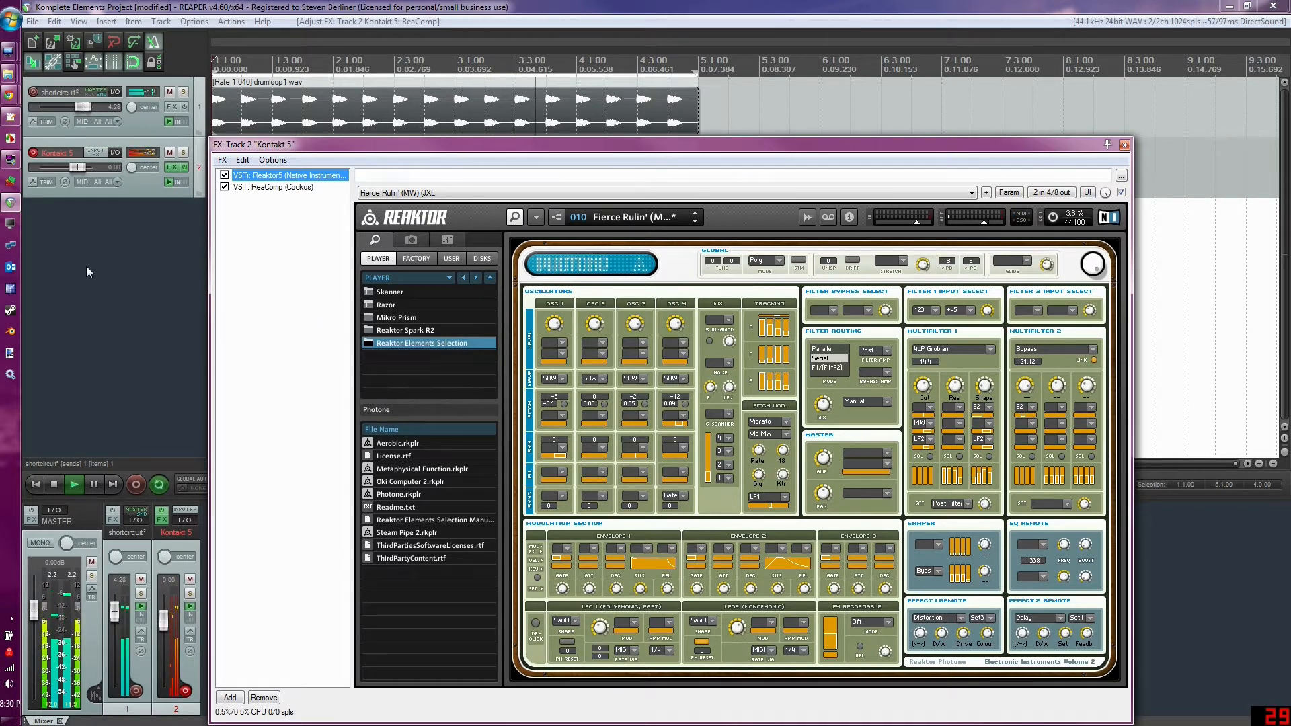
left_click(54, 484)
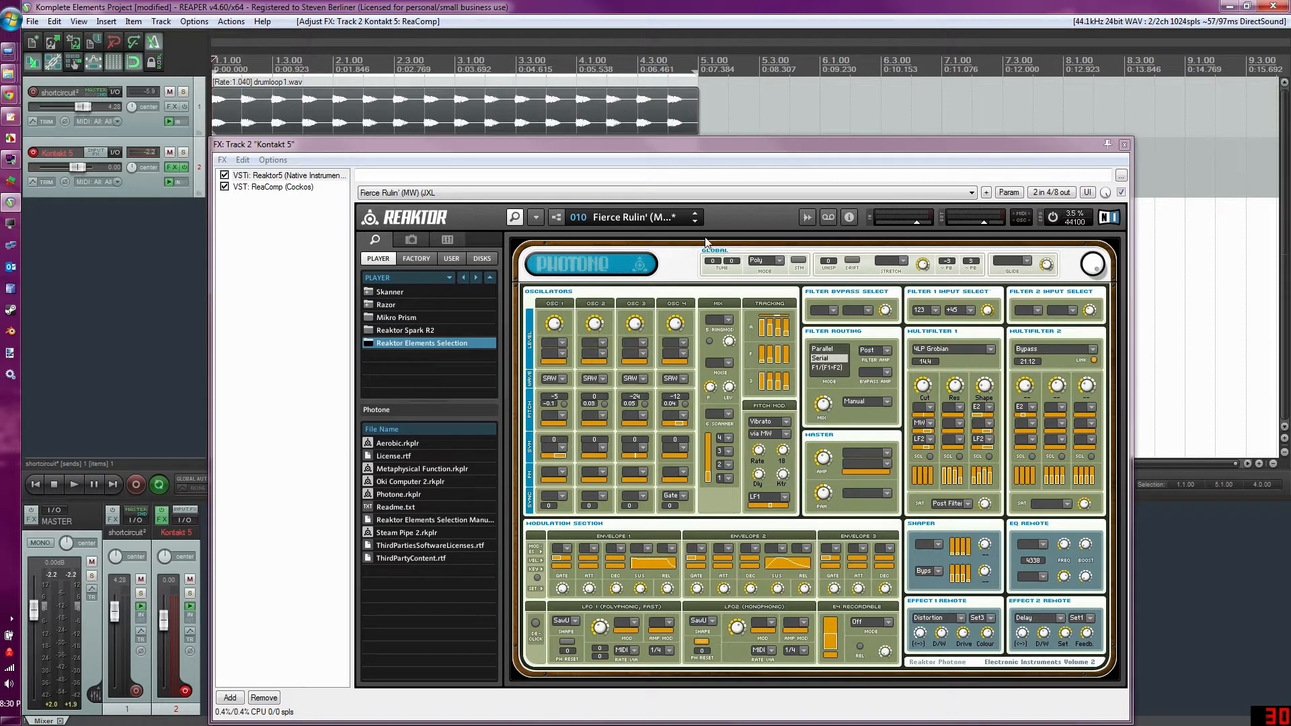
left_click(694, 220)
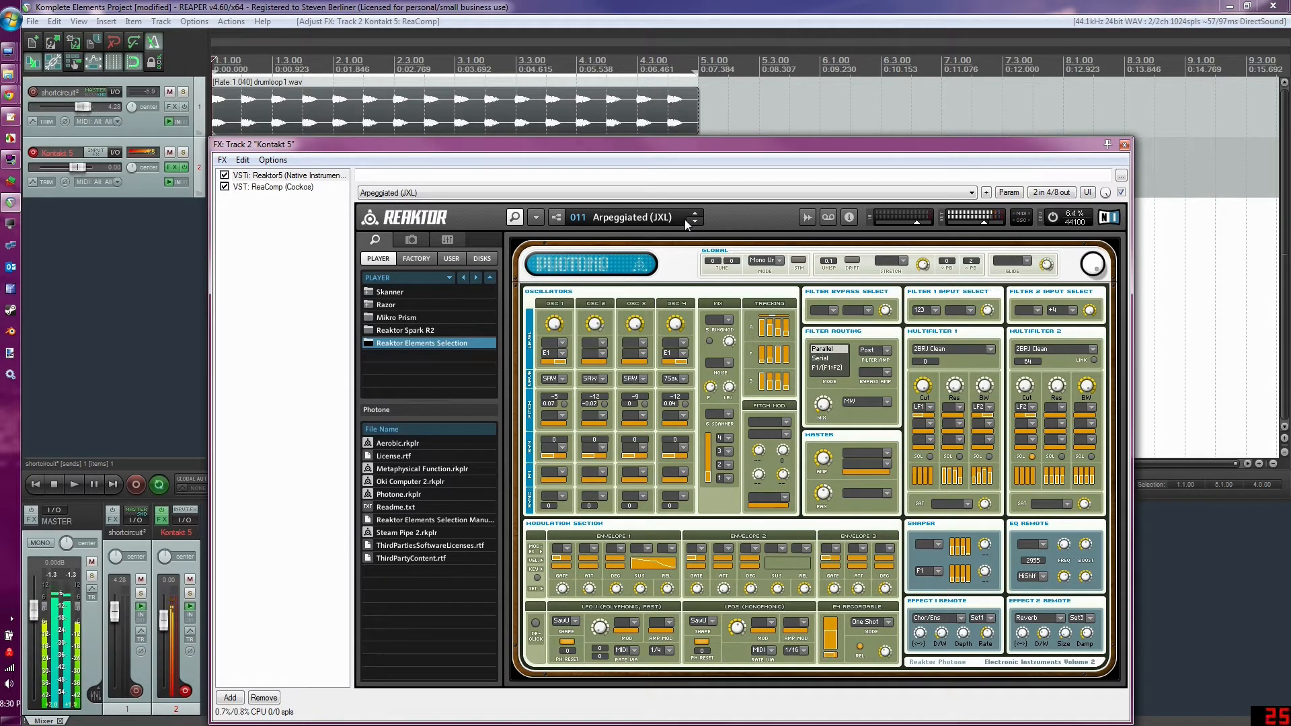
left_click(74, 484)
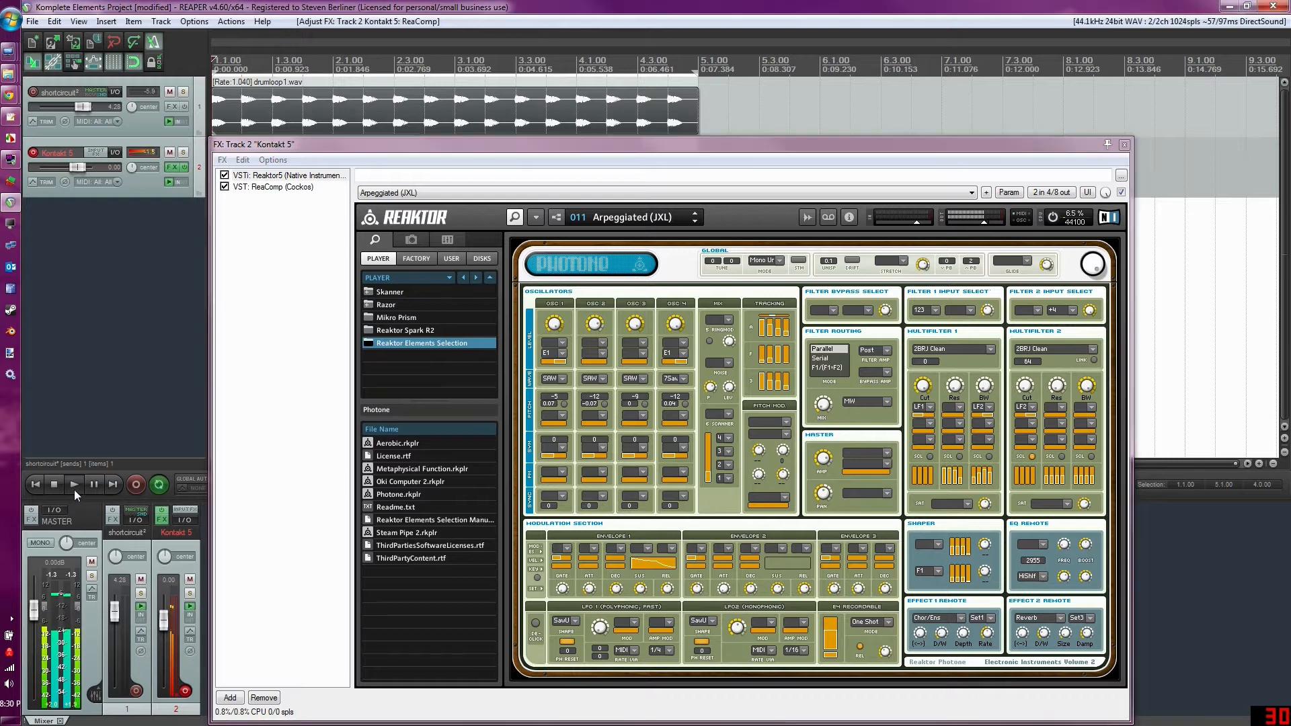
Set track 2's ReaComp to a -14.8 dB threshold, a 131.8 ms attack and a 29.7:1 ratio.
left_click(273, 187)
mouse_move(370, 316)
left_mouse_down()
mouse_move(370, 289)
mouse_move(371, 311)
left_mouse_up()
mouse_move(464, 300)
left_mouse_down()
mouse_move(435, 302)
mouse_move(462, 301)
left_mouse_up()
left_click_drag(521, 252, 434, 253)
left_click_drag(360, 314, 361, 295)
left_click_drag(439, 251, 489, 252)
left_click_drag(462, 305, 489, 302)
left_click_drag(371, 293, 371, 307)
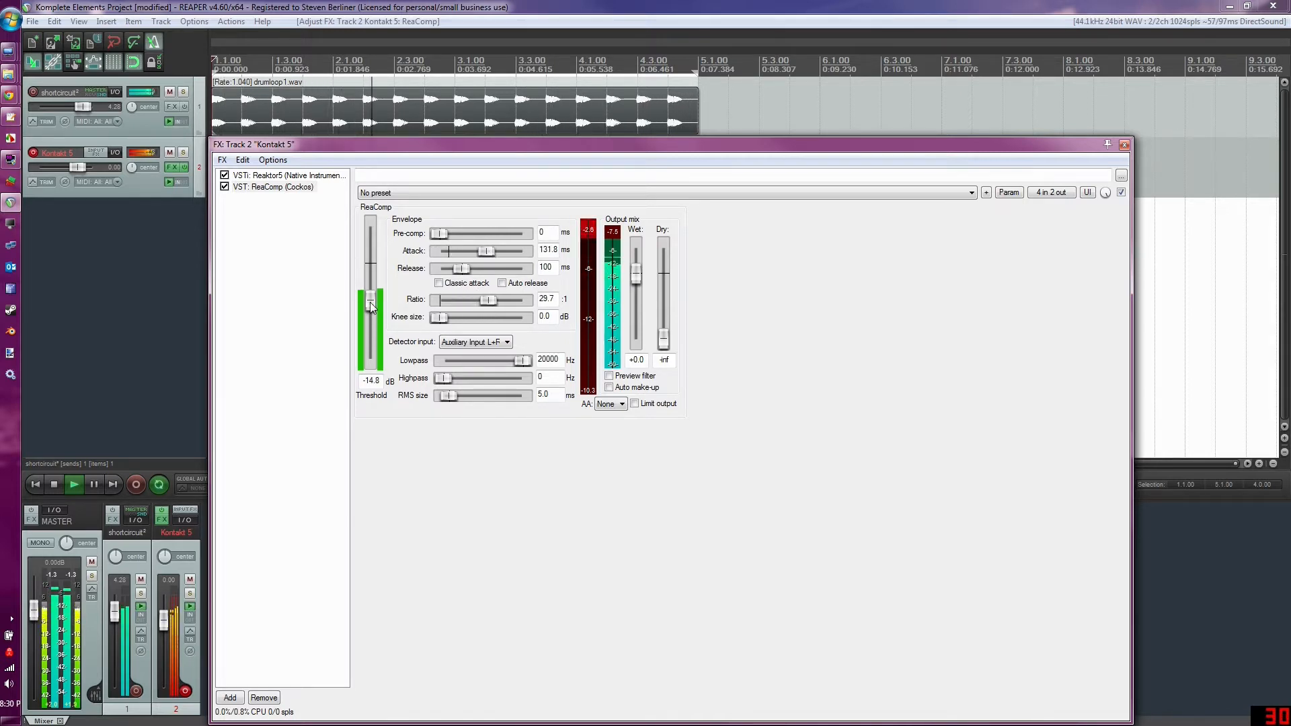
Return to Reaktor's Photone, stop playback and advance to the Shallow Pad (JXL) snapshot.
left_click(305, 176)
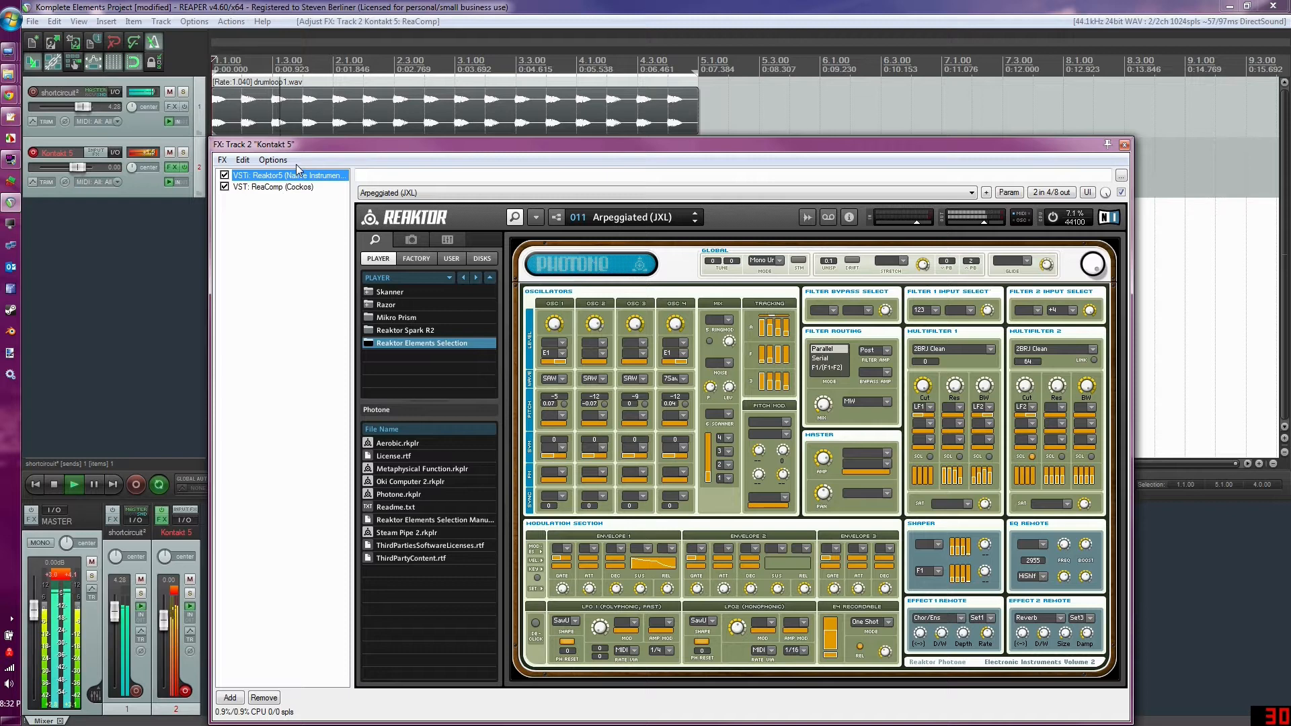
left_click(54, 485)
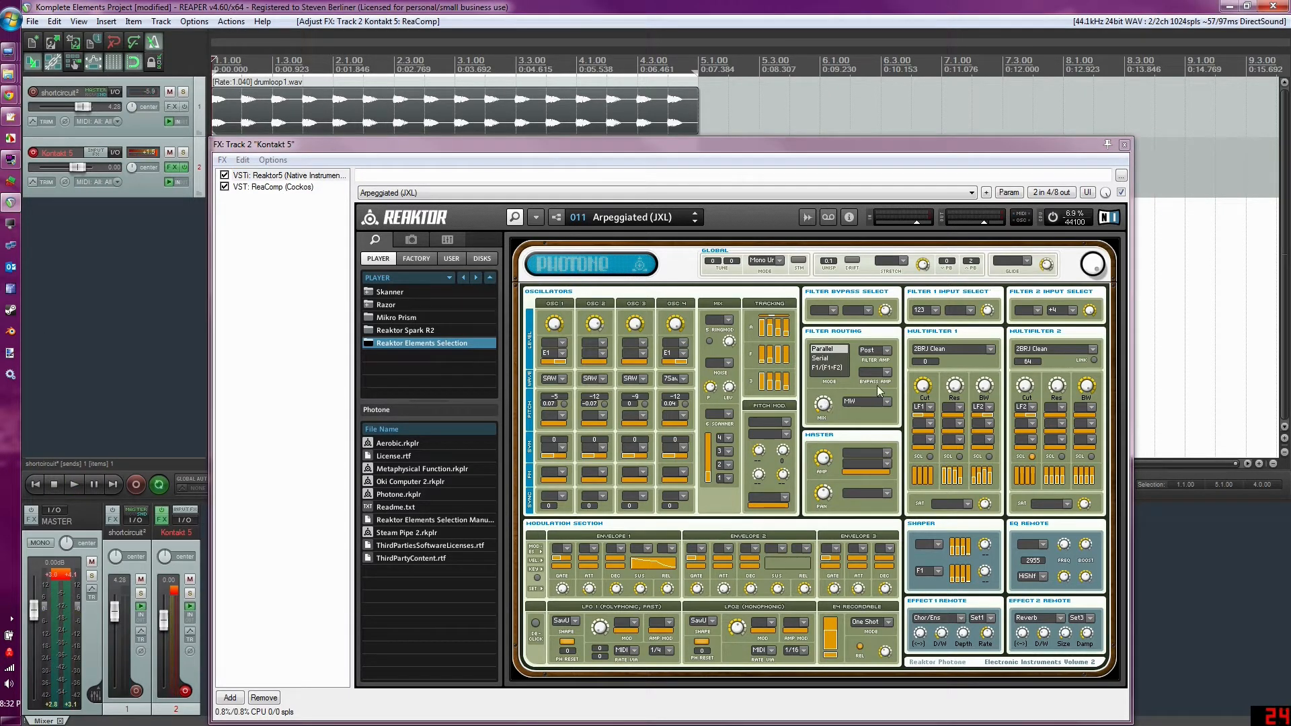
left_click(695, 221)
left_click(696, 221)
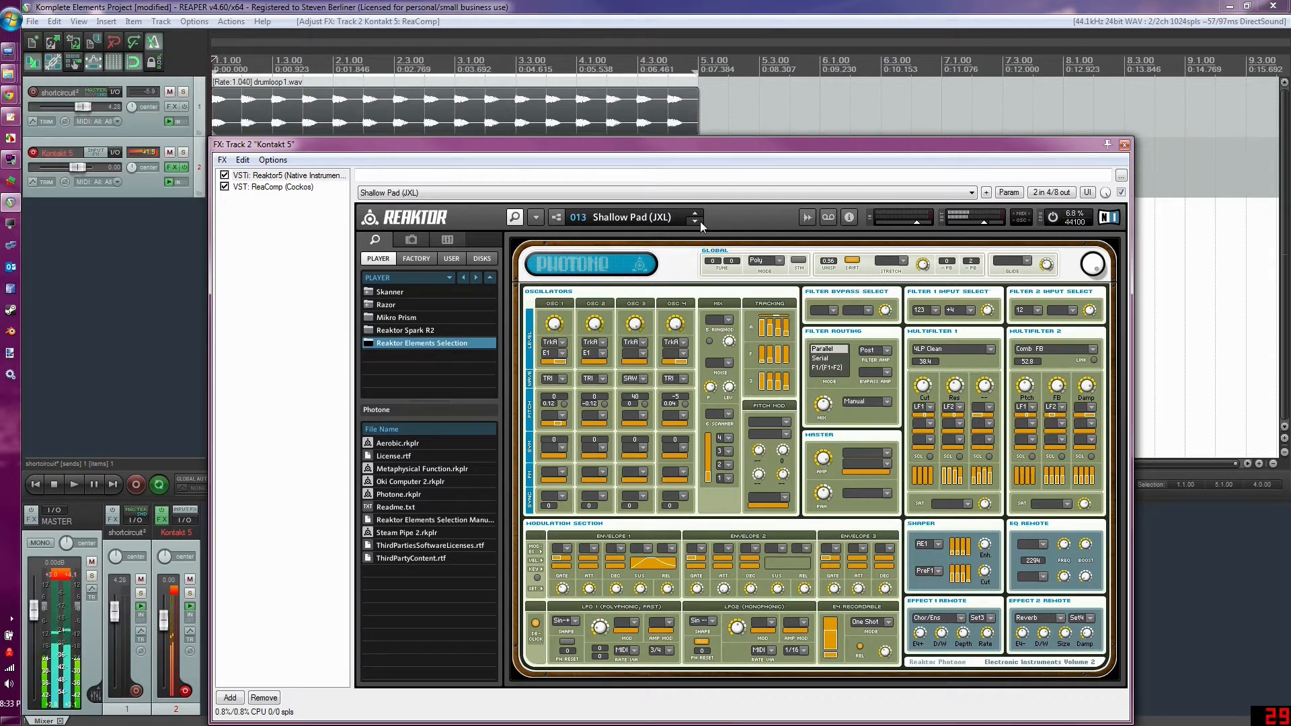
Advance one by one through Photone's following snapshots up to Airish (JXL), auditioning each sound.
left_click(695, 221)
left_click(695, 220)
left_click(695, 220)
left_click(695, 220)
left_click(695, 221)
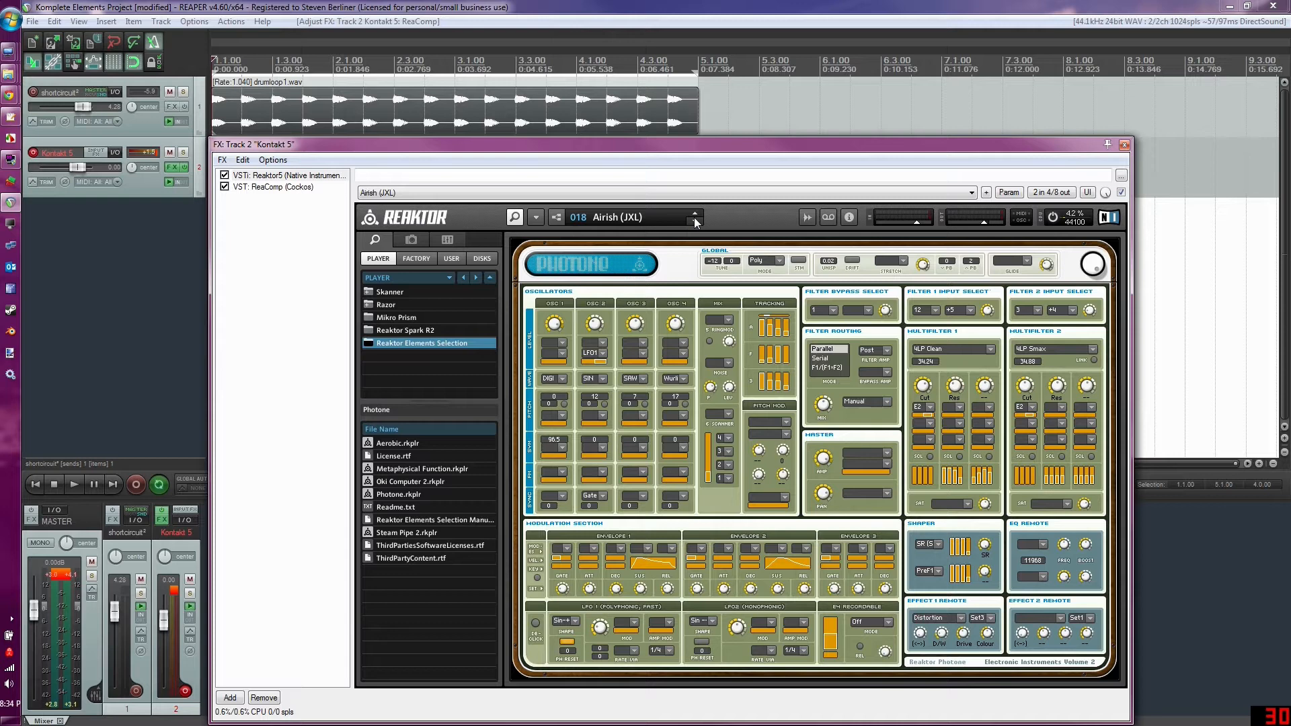
Continue past Orchestra (JXL) to load the Saw Bass (JXL) snapshot in Photone.
left_click(695, 222)
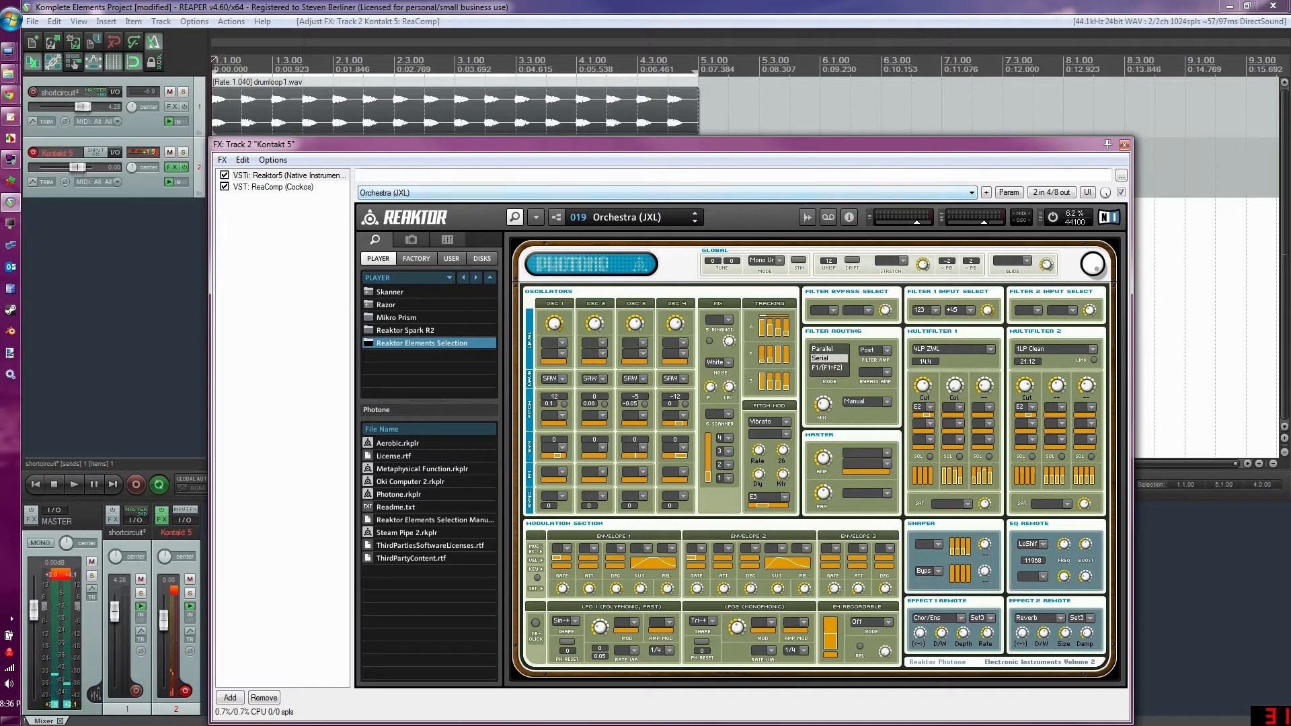
left_click(696, 221)
left_click(696, 221)
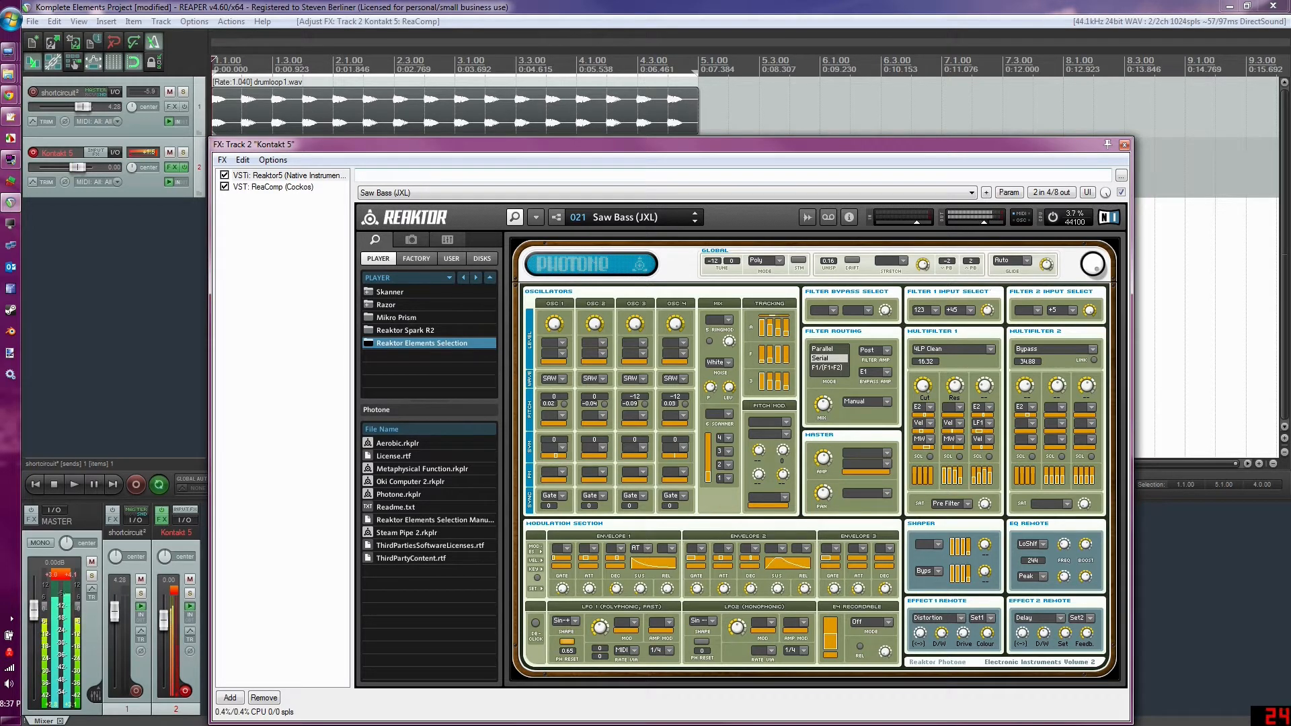
Play the project with the bass sound, set ReaComp's threshold to -19.7 dB, and stop playback.
left_click(74, 484)
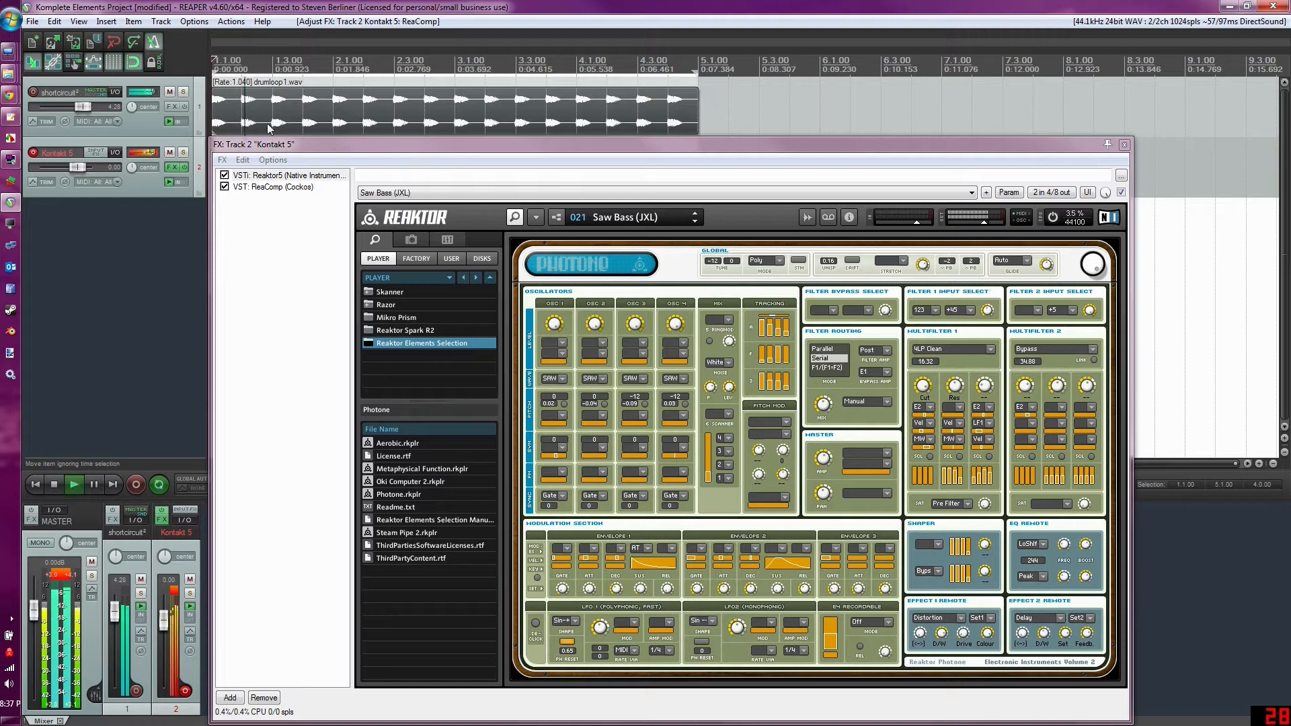
left_click(273, 187)
left_click_drag(371, 314, 372, 315)
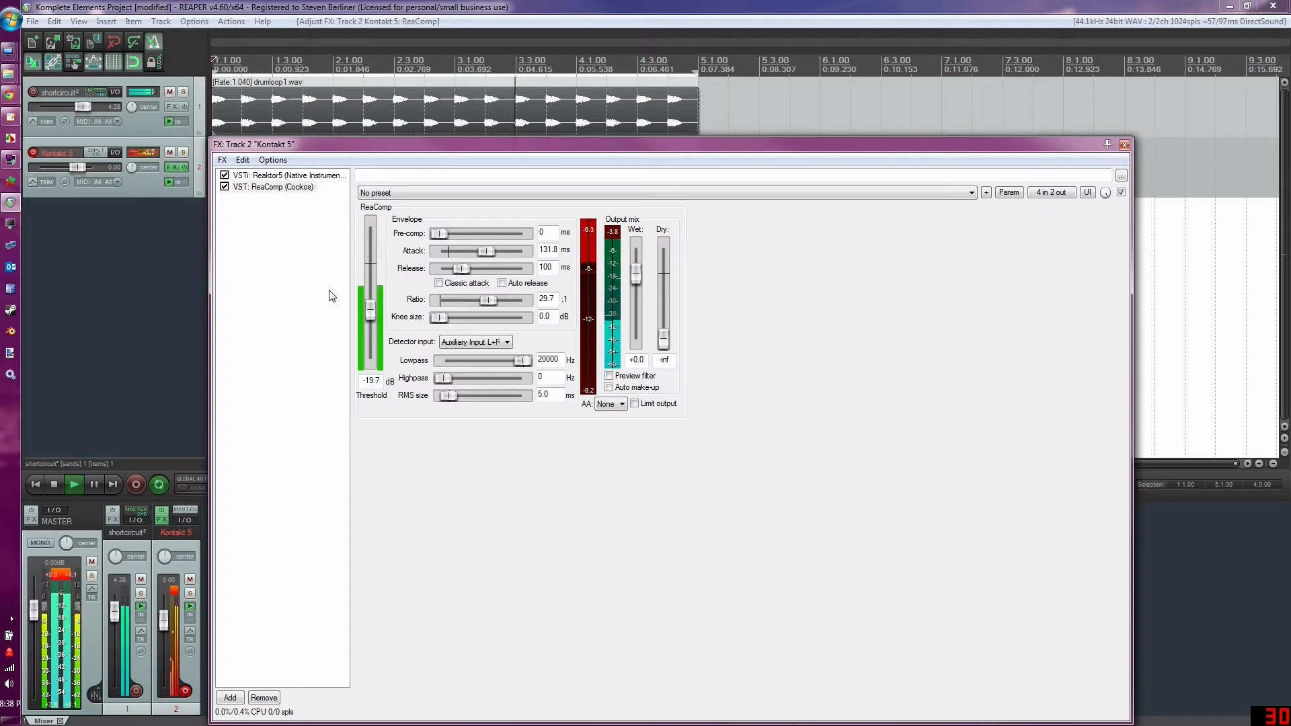
left_click(55, 485)
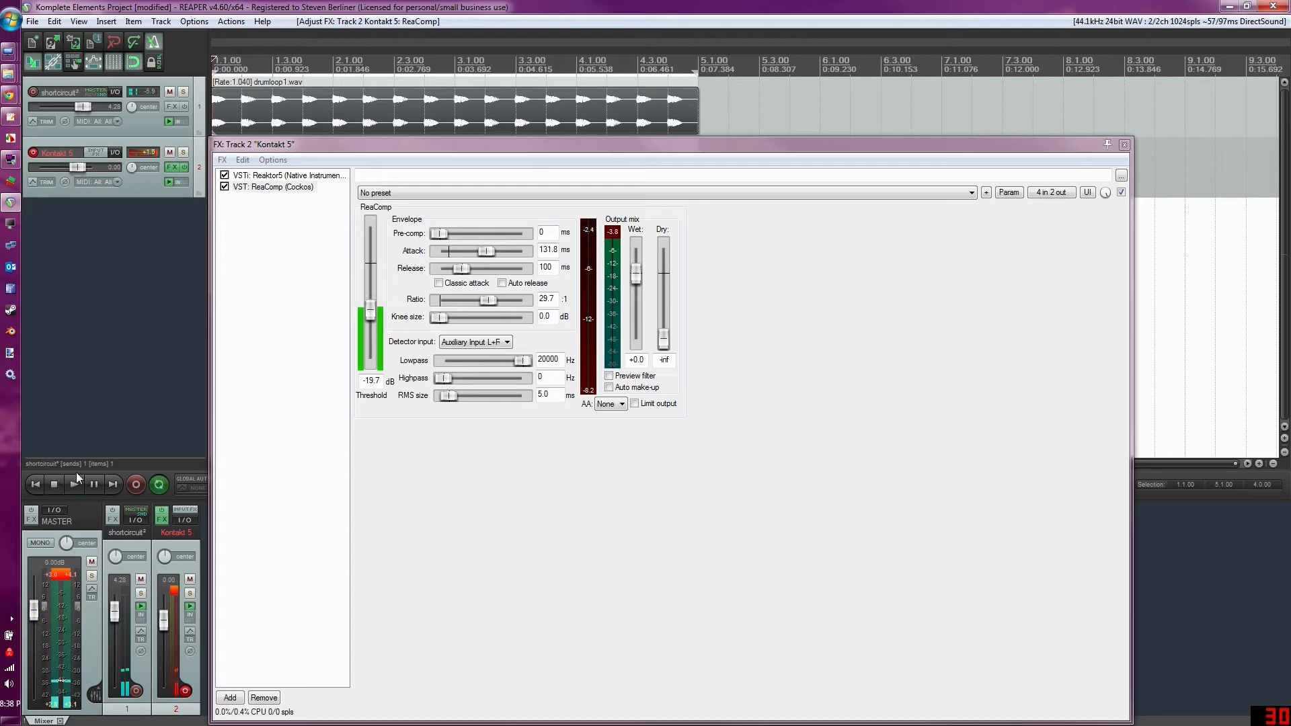
Return to Photone and load the HC-XX snapshot from the Bonus Bank MikeDaliot.
left_click(259, 176)
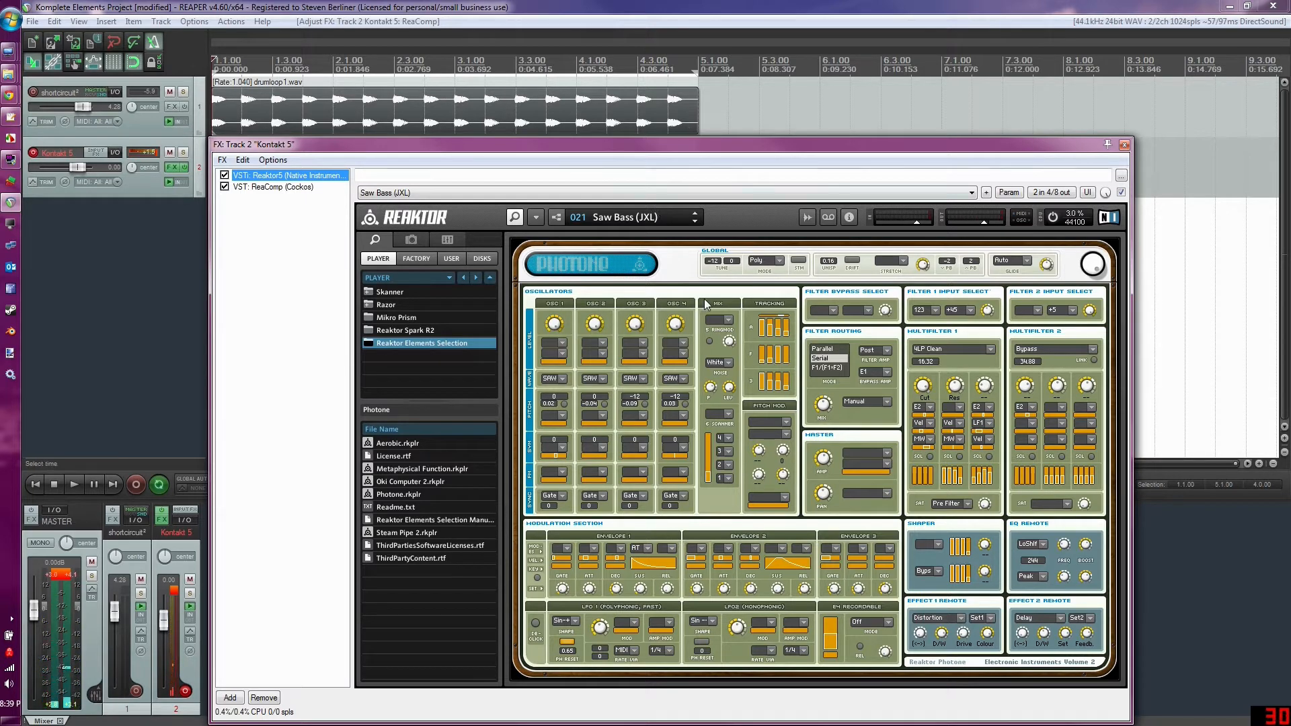
left_click(591, 216)
mouse_move(635, 265)
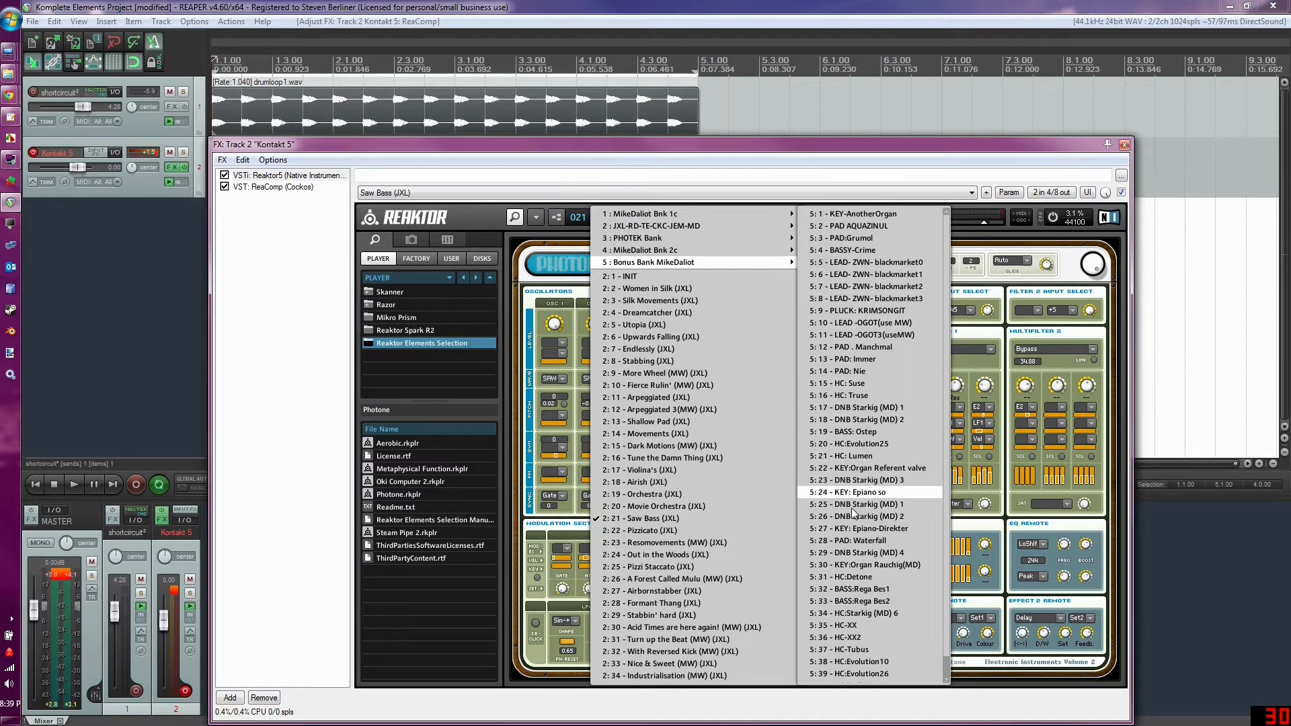
left_click(853, 626)
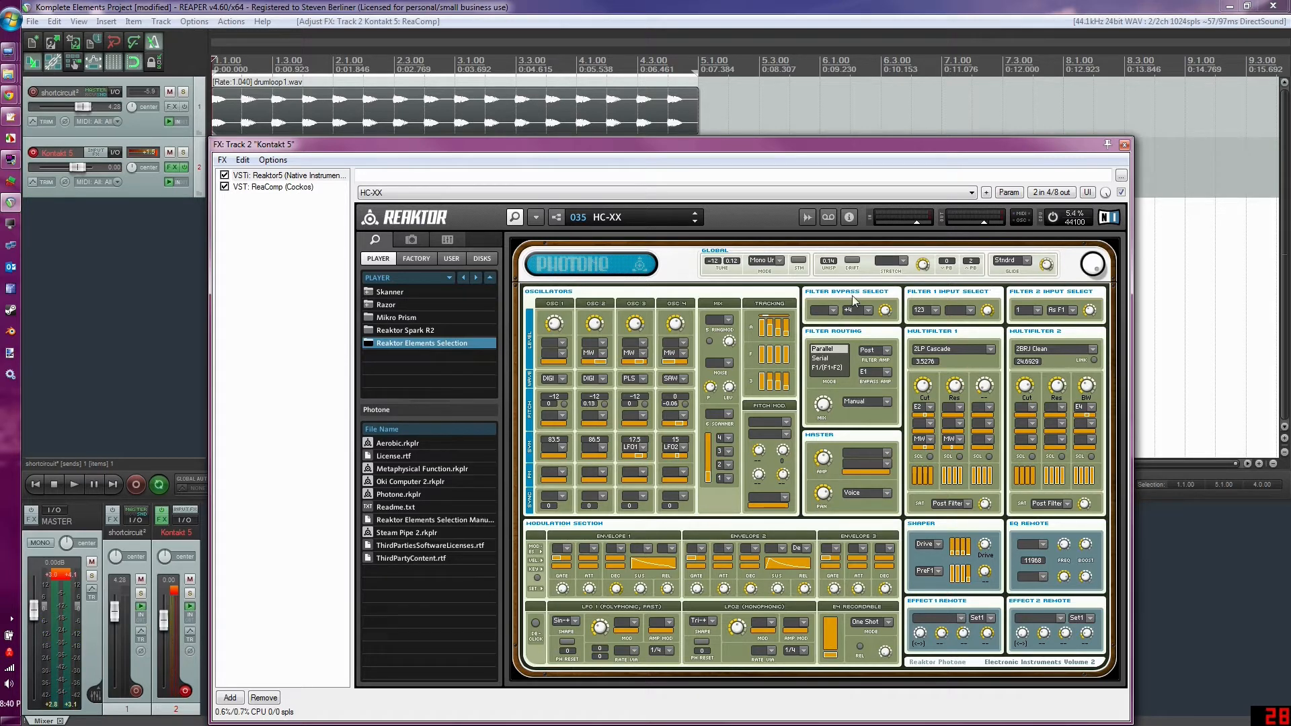
Advance to the HC-XX2 snapshot, and load PLUCK: HIFIGUITAR from MikeDaliot Bnk 1c.
left_click(699, 223)
left_click(655, 218)
mouse_move(656, 220)
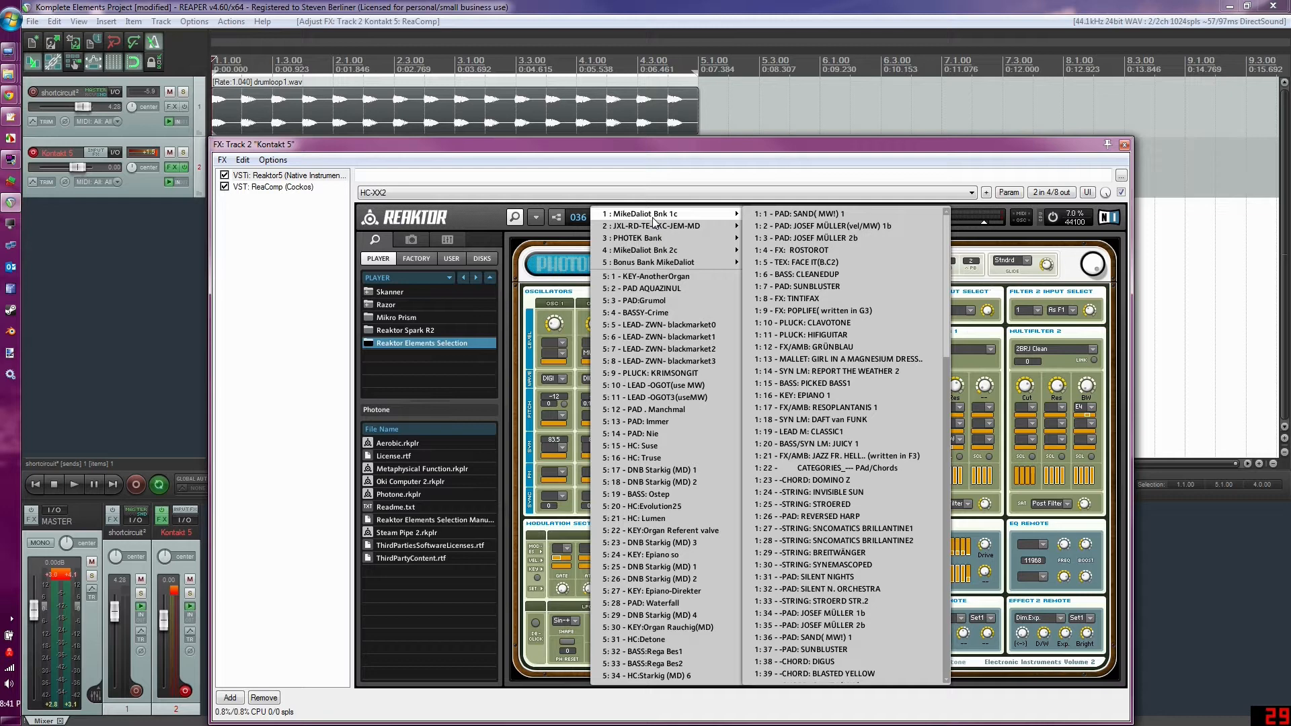
left_click(790, 336)
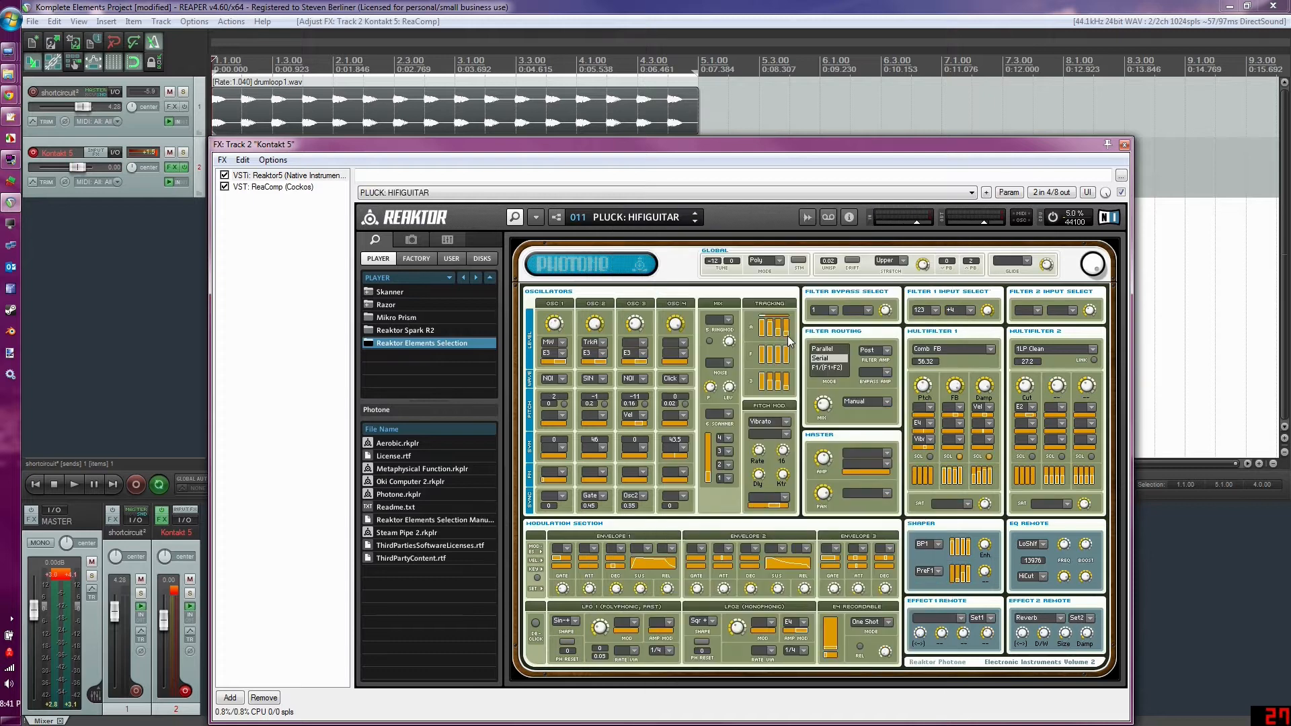
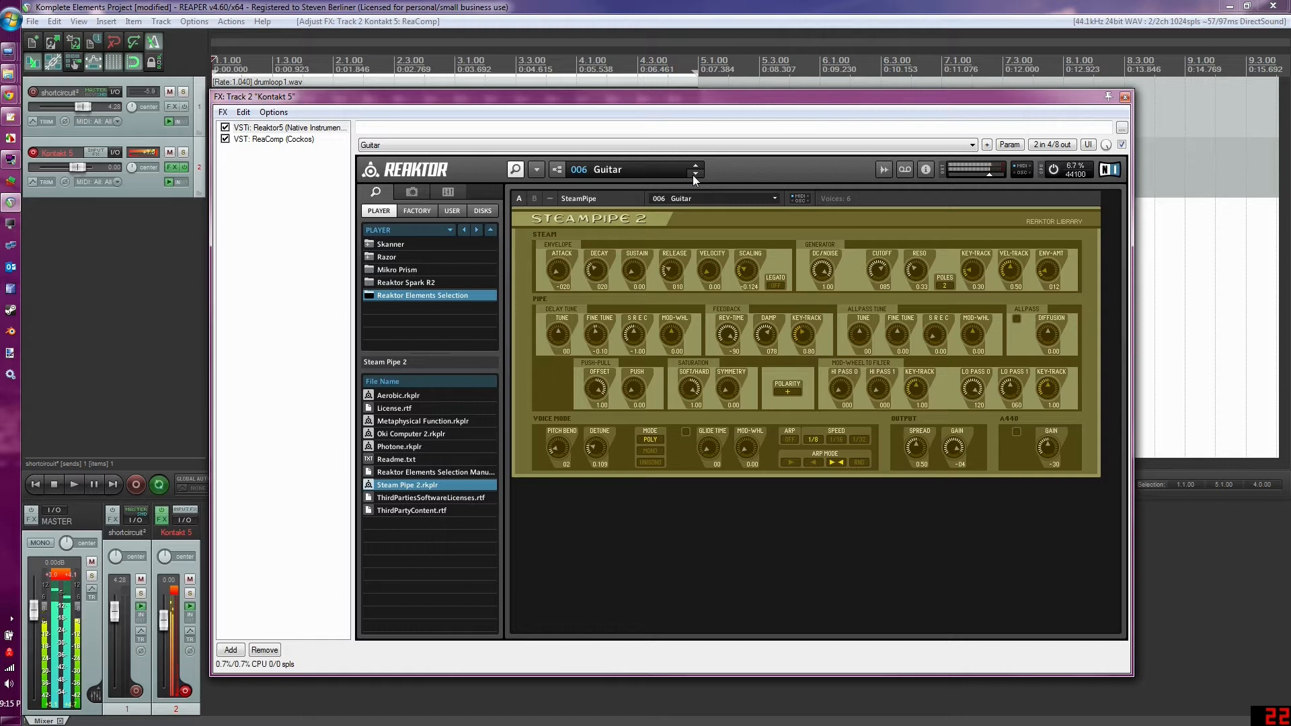
Advance Steam Pipe 2 two snapshots beyond Guitar.
left_click(696, 174)
left_click(695, 174)
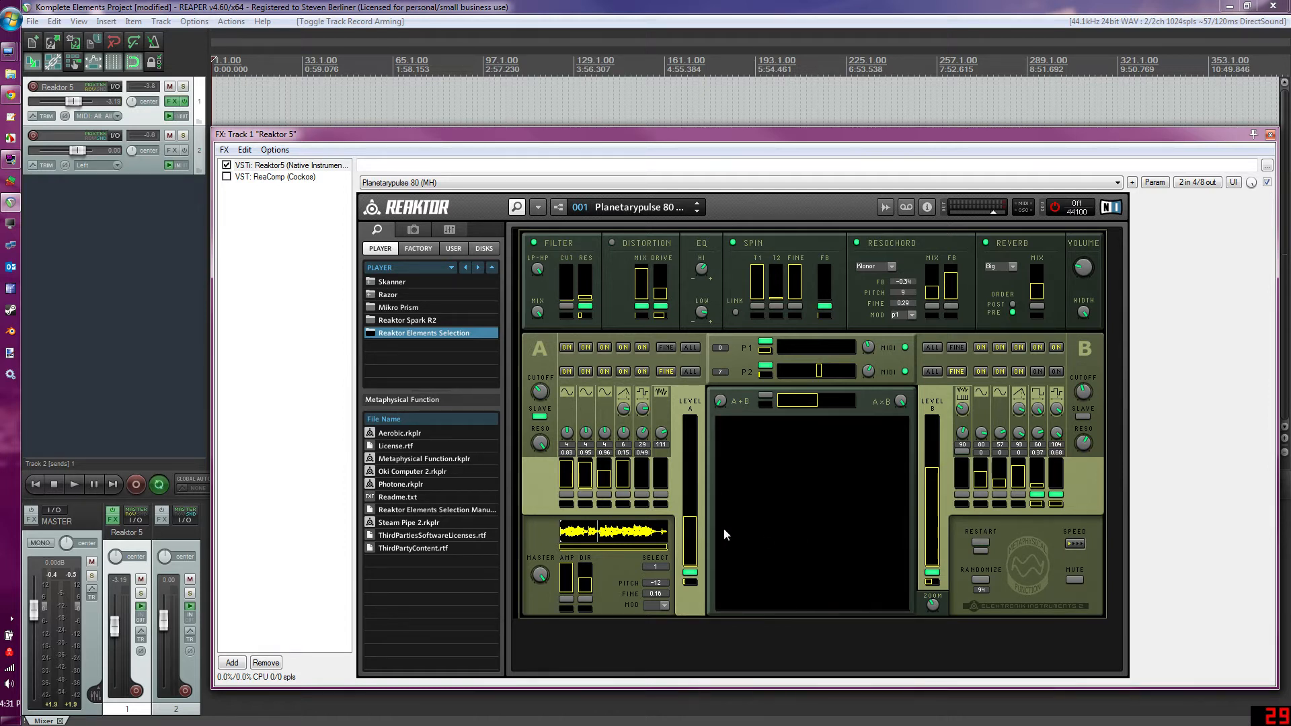
Switch Reaktor's audio engine on to audition Metaphysical Function's Planetarypulse 80 snapshot, and switch it off again.
left_click(1053, 209)
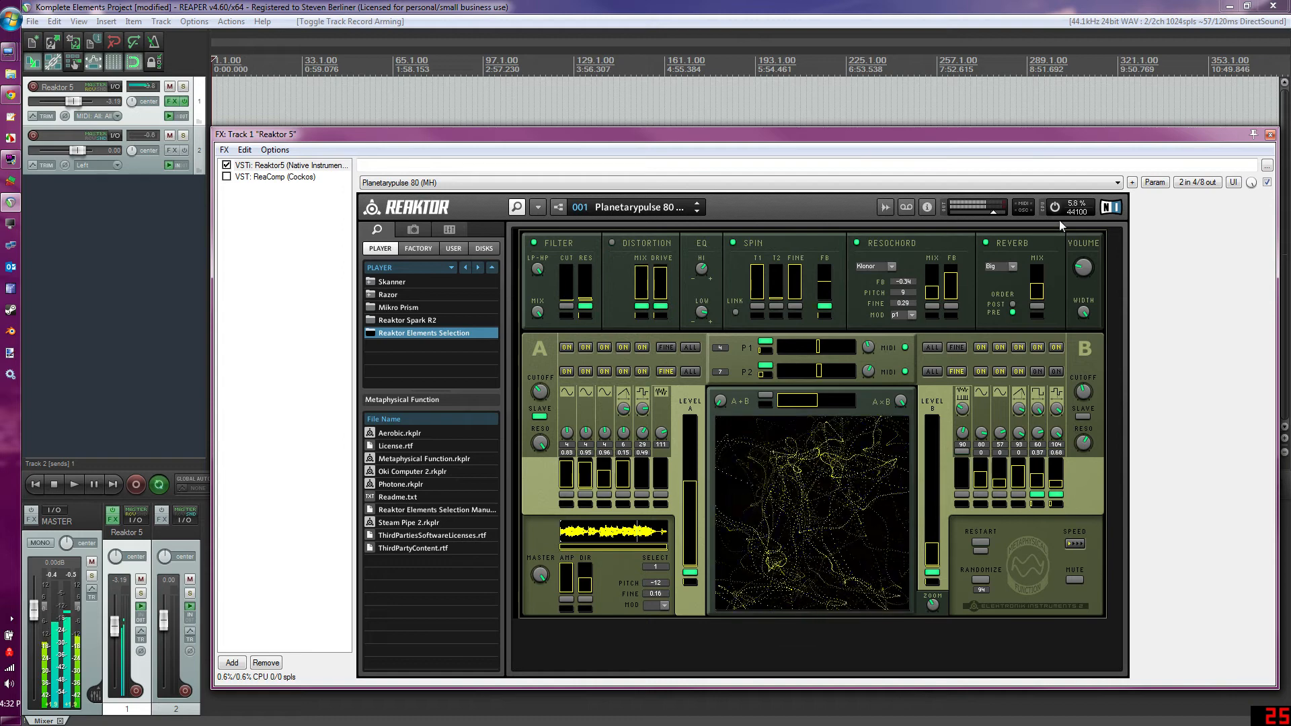
left_click(1056, 207)
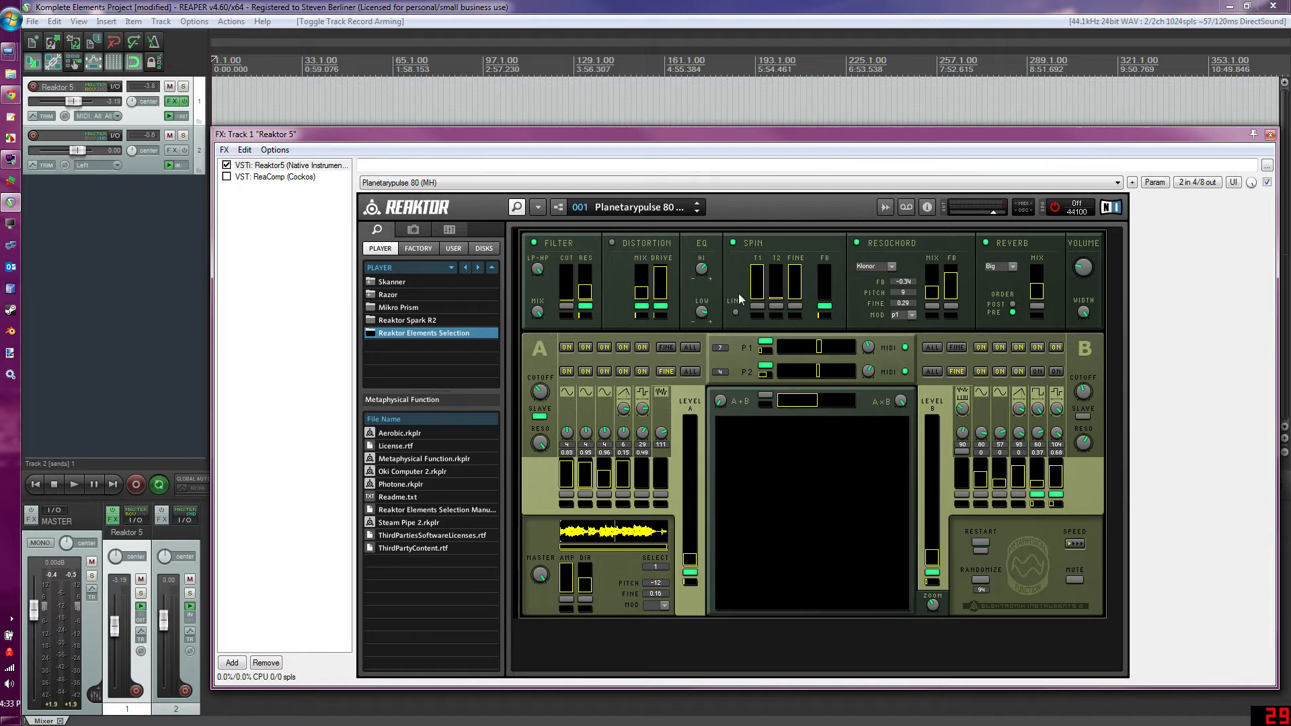
left_click(136, 484)
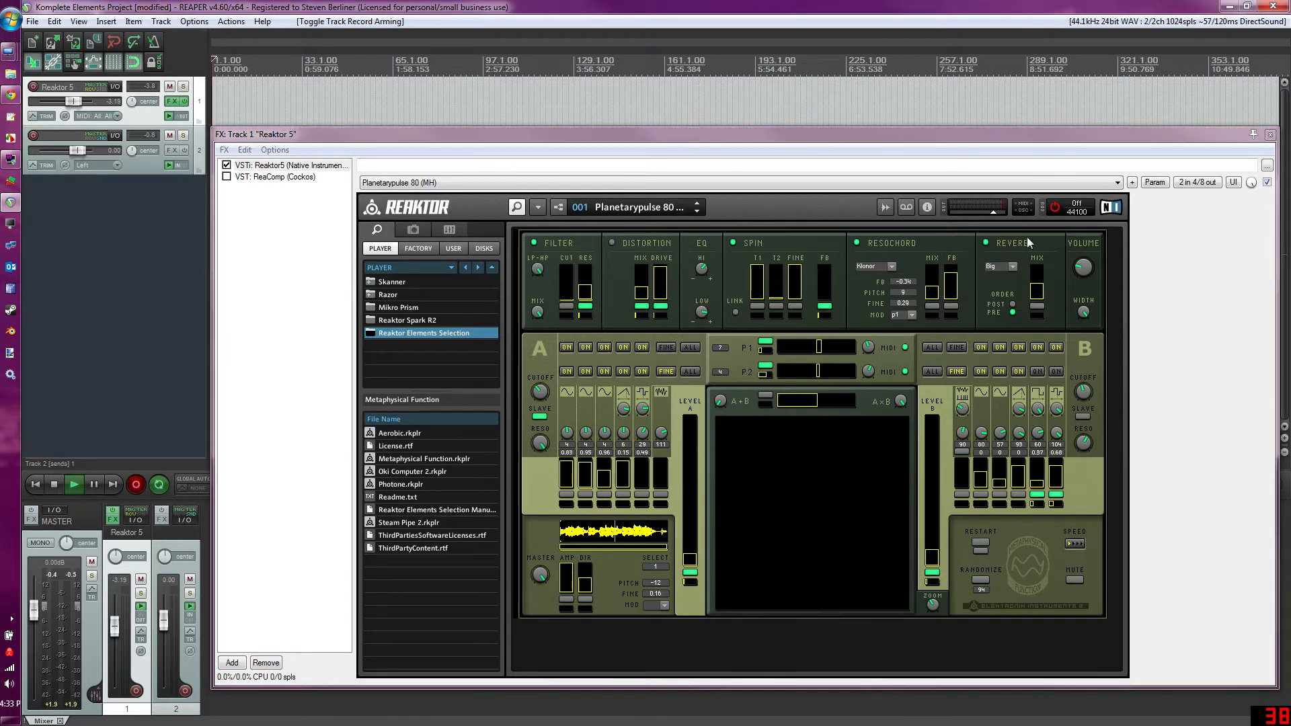
left_click(1057, 209)
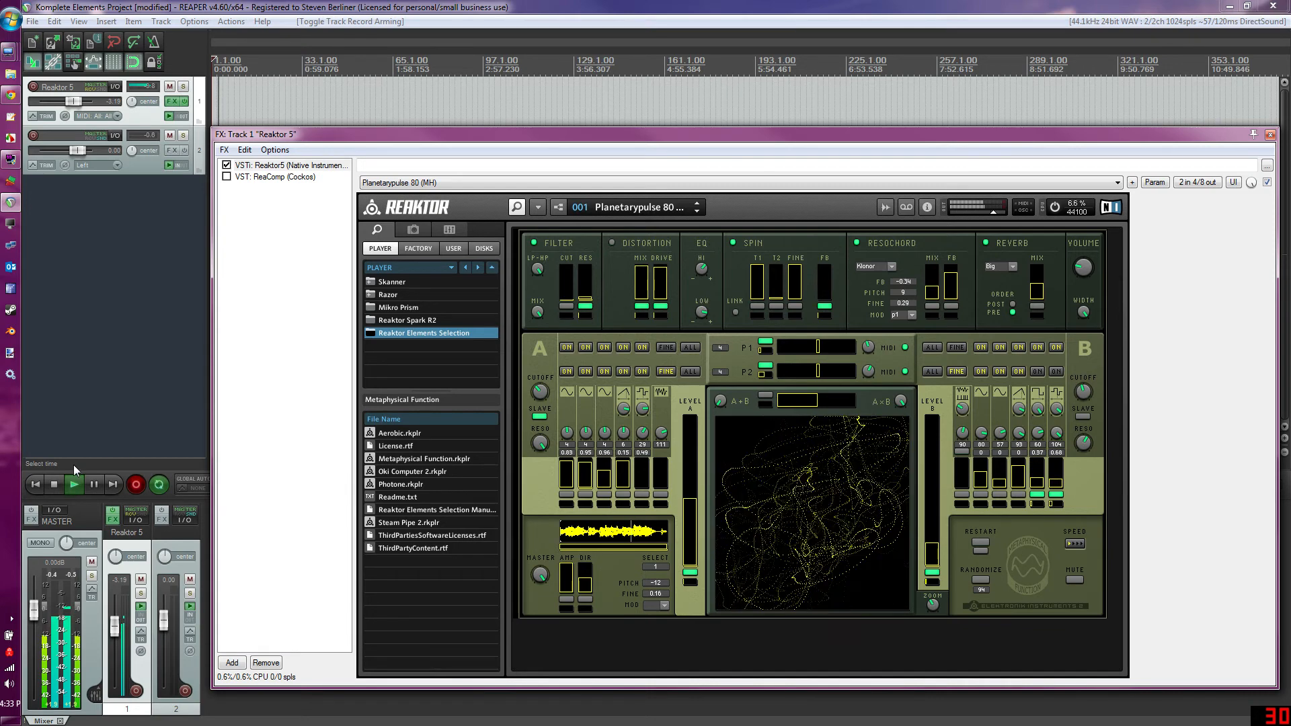
left_click(54, 484)
left_click(1054, 208)
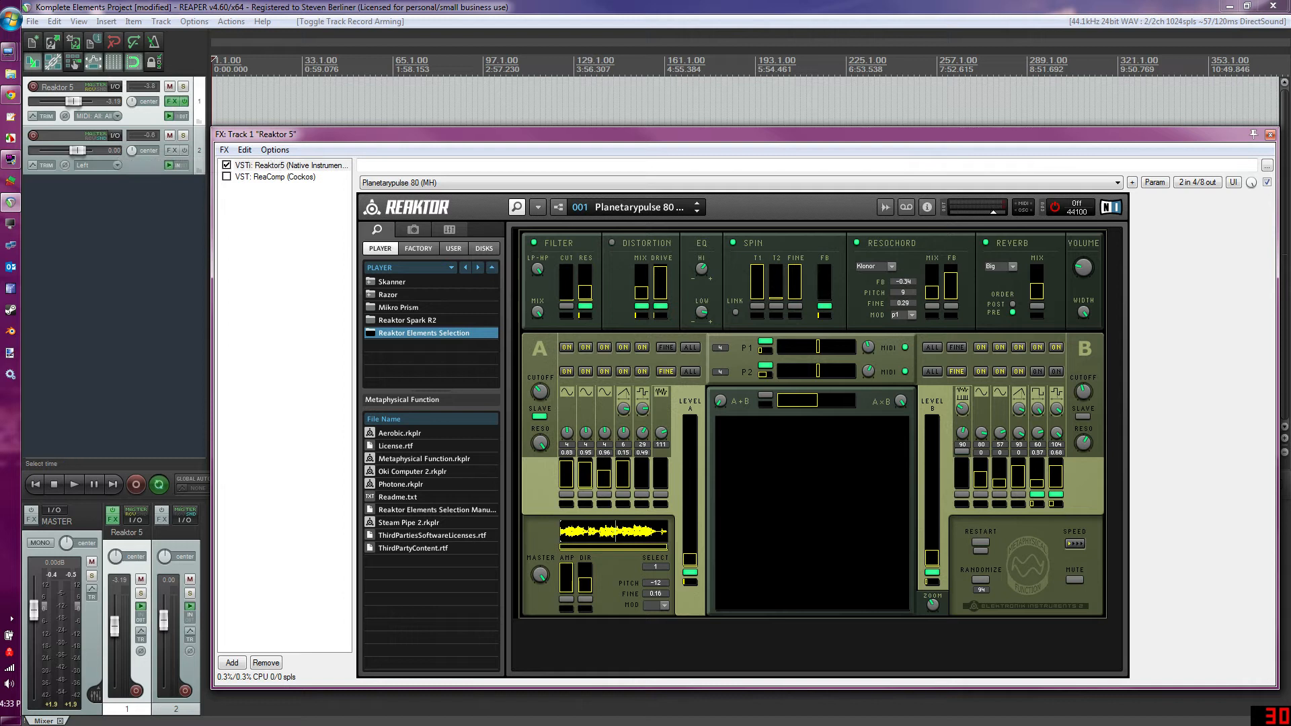
Arm the Reaktor 5 track and start recording it with Reaktor's audio engine switched on.
scroll(437, 106, "up", 1)
scroll(437, 107, "down", 3)
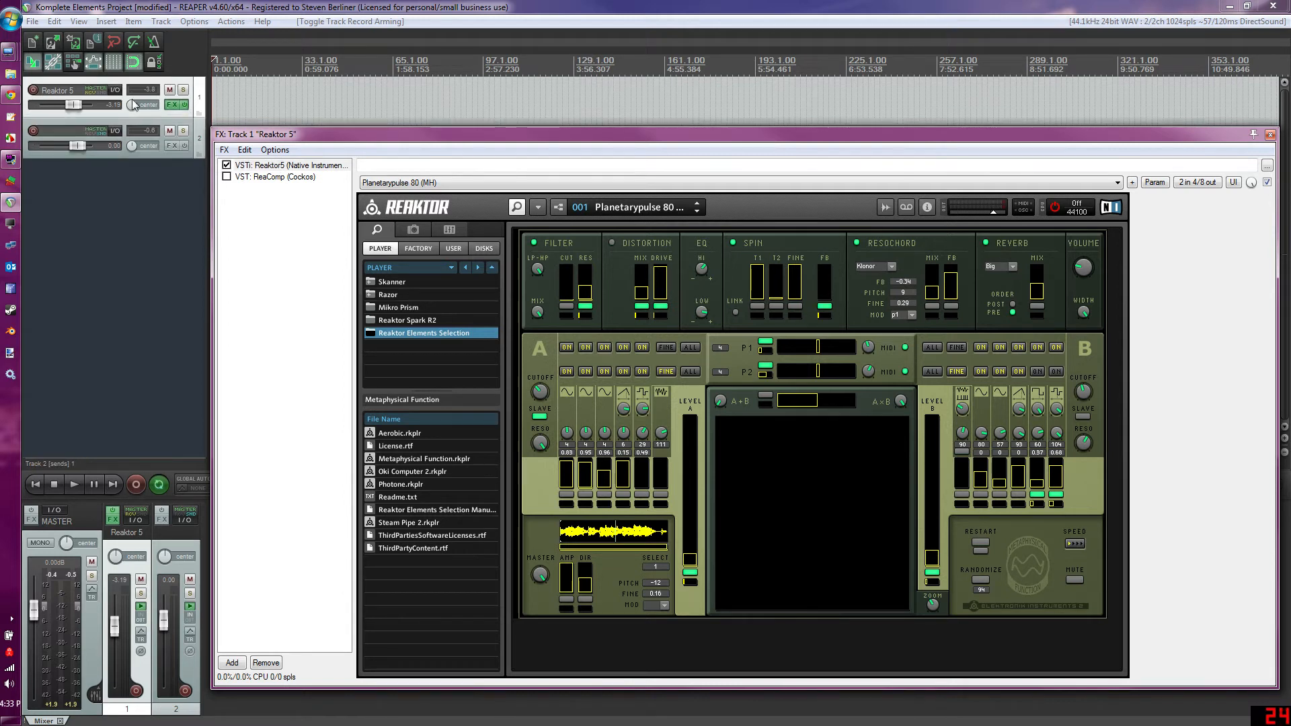
scroll(116, 184, "up", 2)
left_click(32, 86)
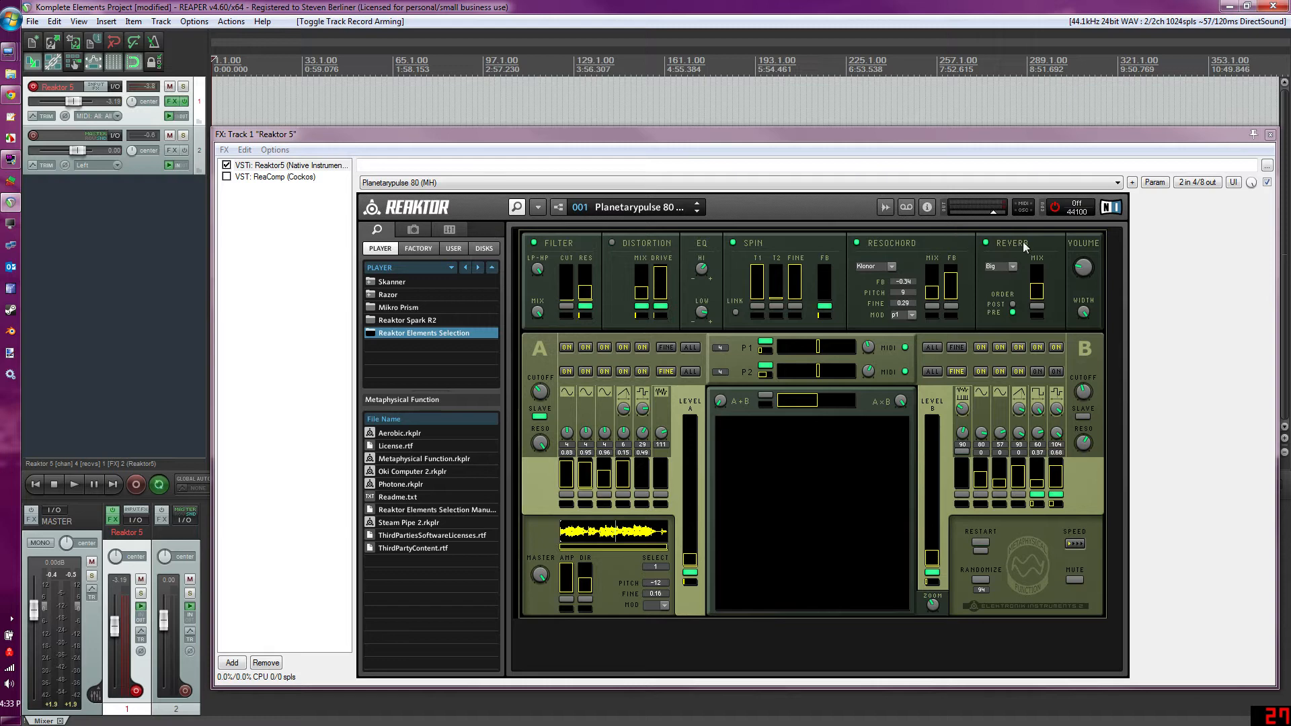
left_click(1054, 208)
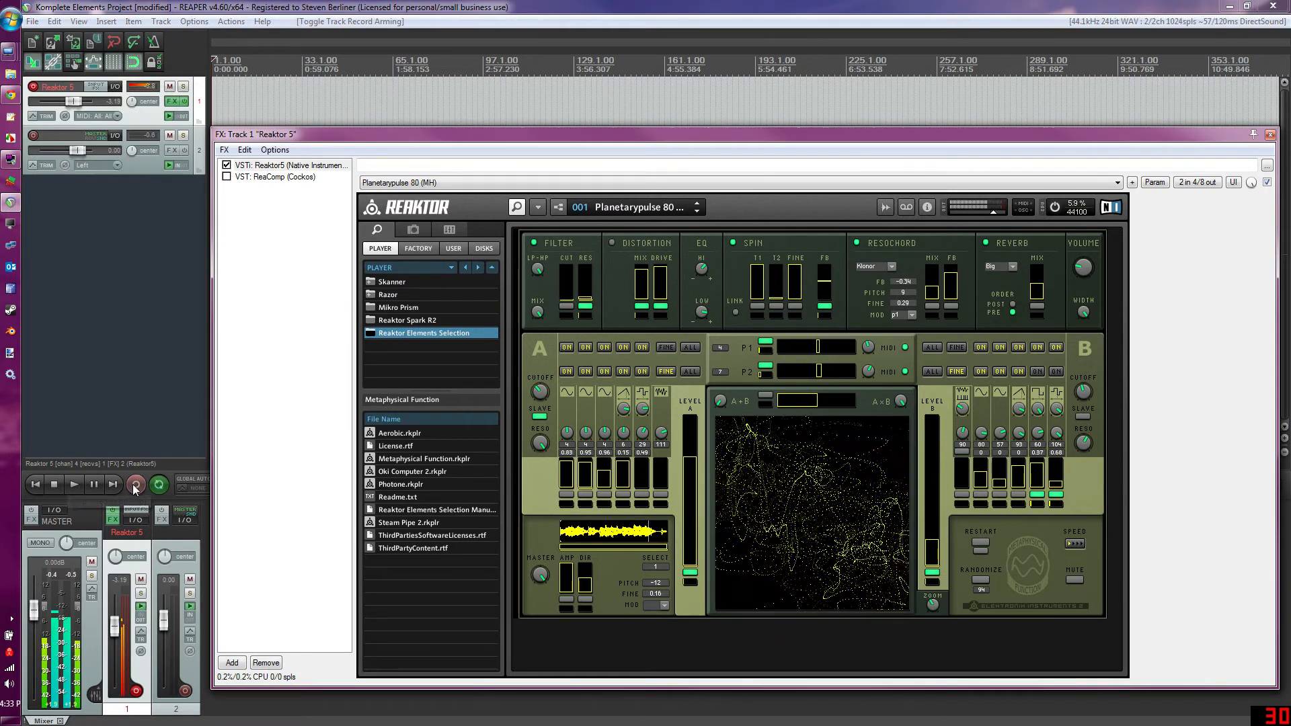
left_click(74, 484)
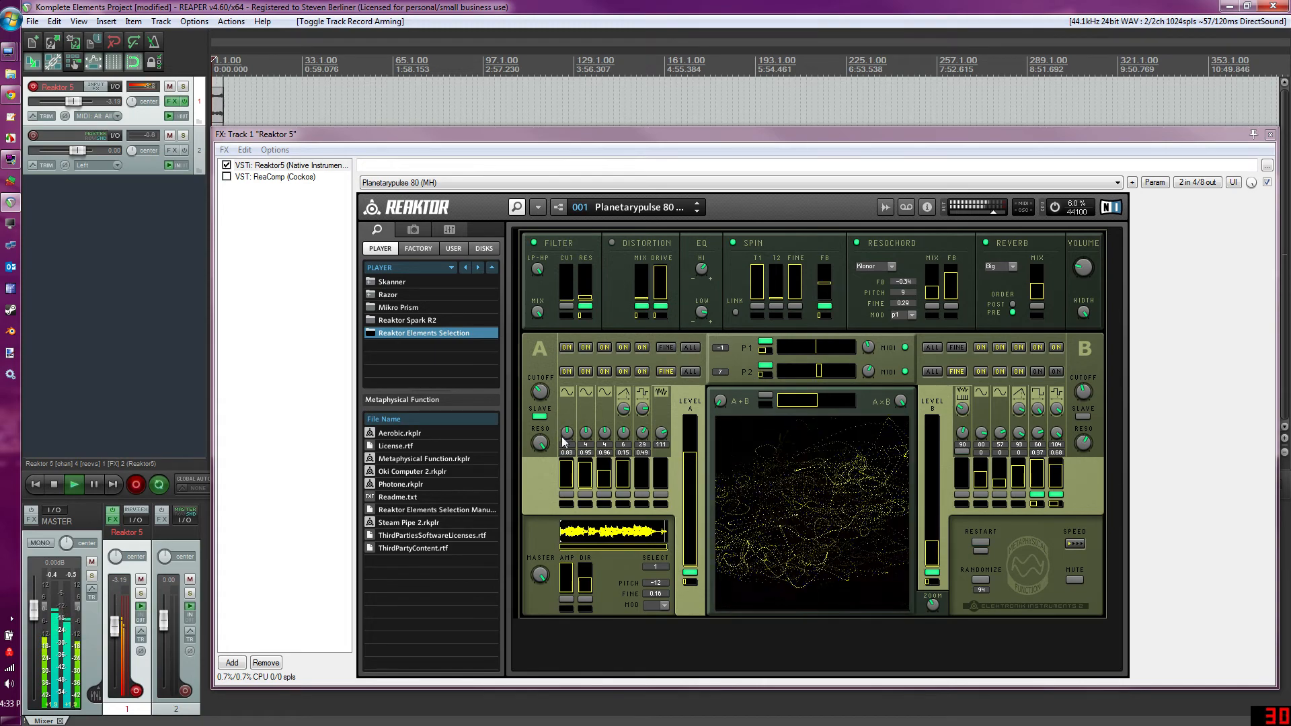
Change Metaphysical Function's speed setting and adjust section B's cutoff while recording.
left_click(1076, 544)
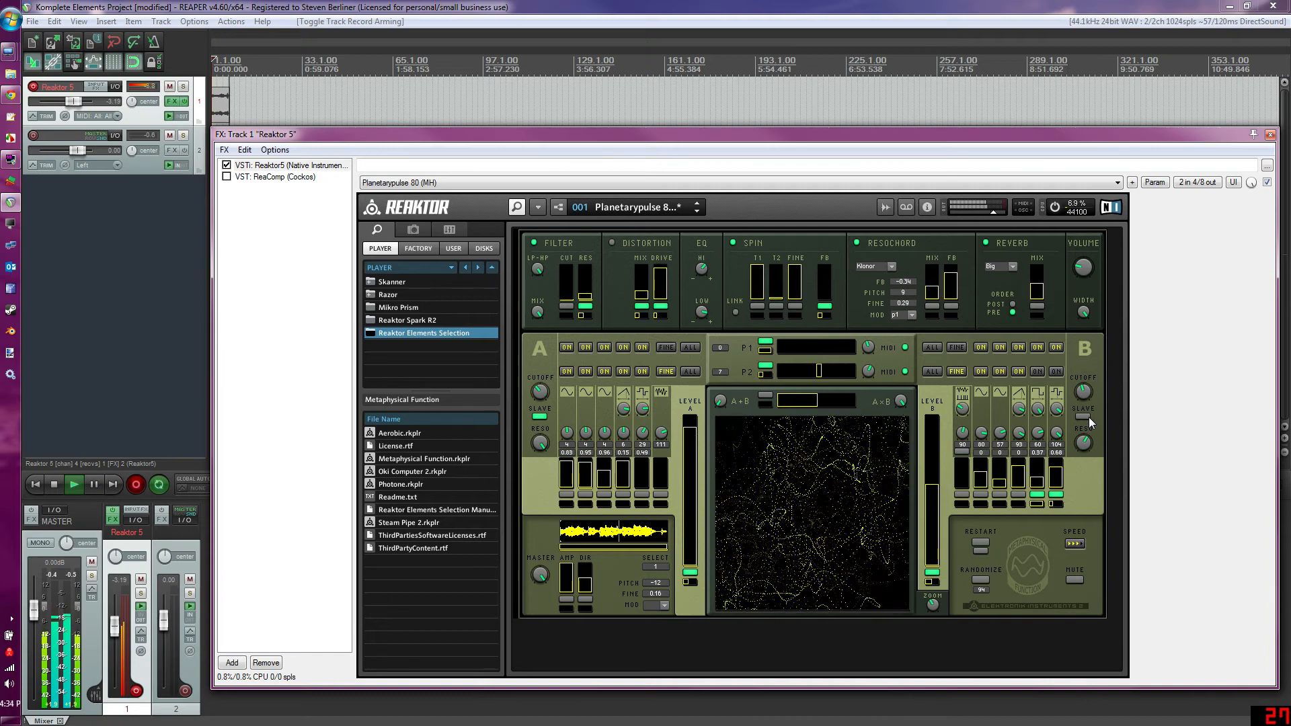
left_click_drag(1088, 378, 1091, 394)
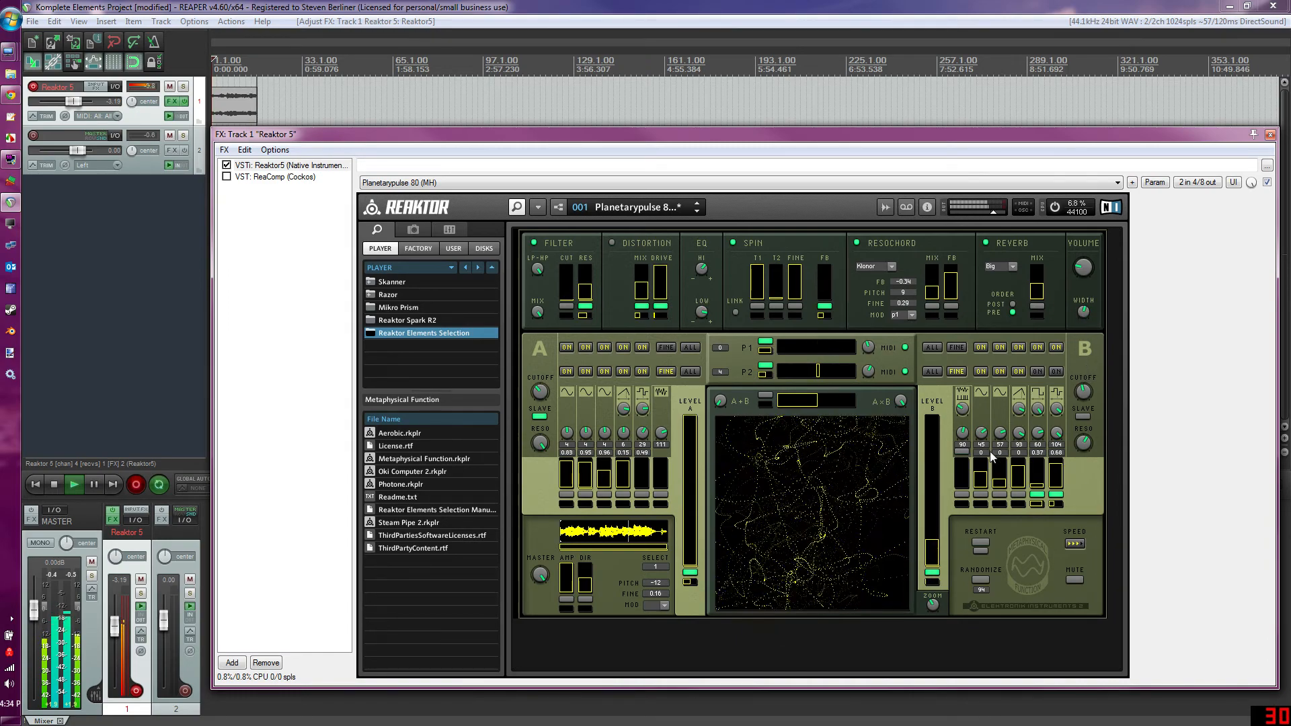
Turn on the switches beneath section B's first four level faders and section A's second through fifth.
left_click(981, 494)
left_click(999, 494)
left_click(1017, 494)
left_click(962, 494)
left_click(642, 497)
left_click(623, 498)
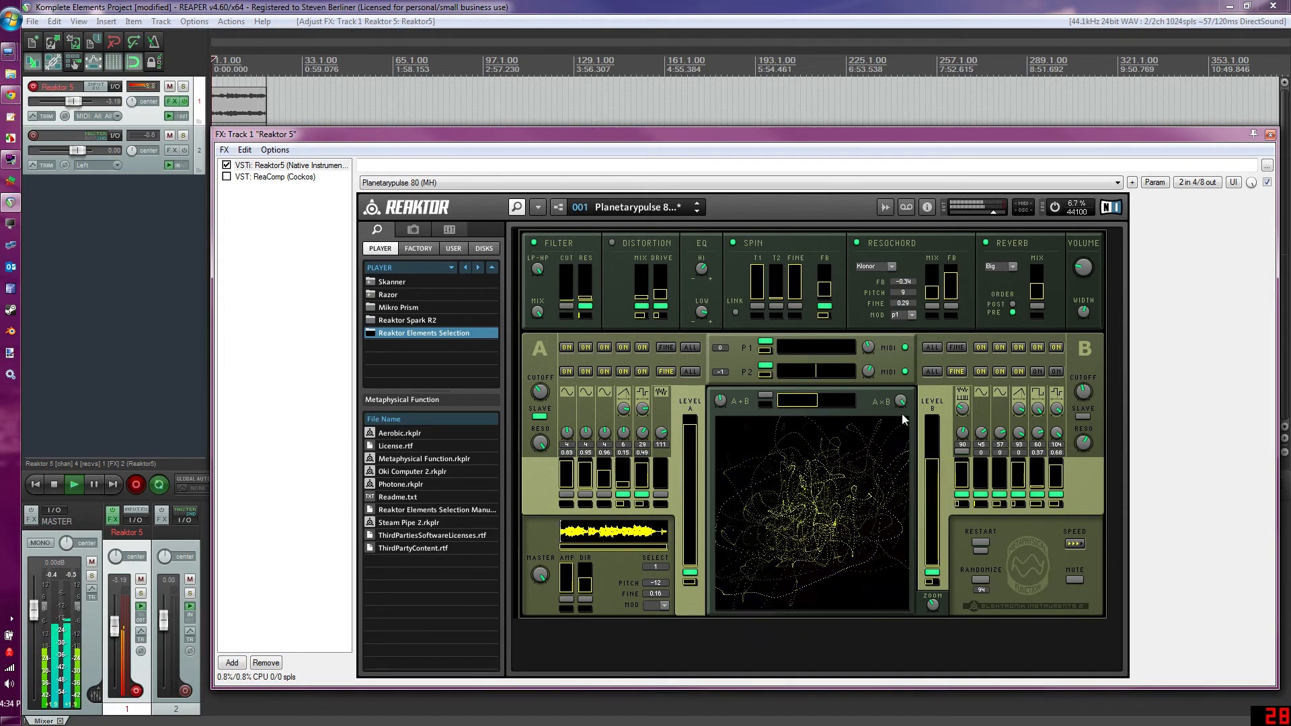
left_click(585, 494)
left_click(604, 494)
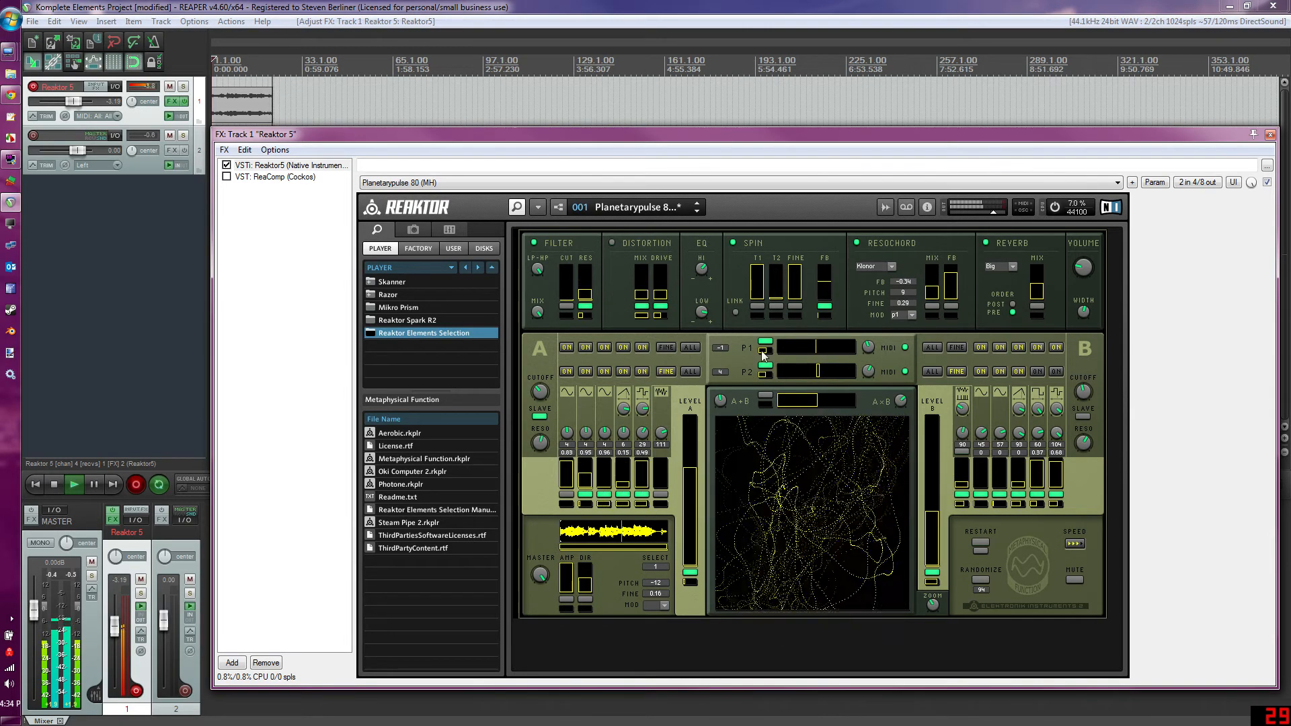
Turn on the switches beneath the Filter's CUT fader and the Spin effect's T2 fader.
left_click(567, 306)
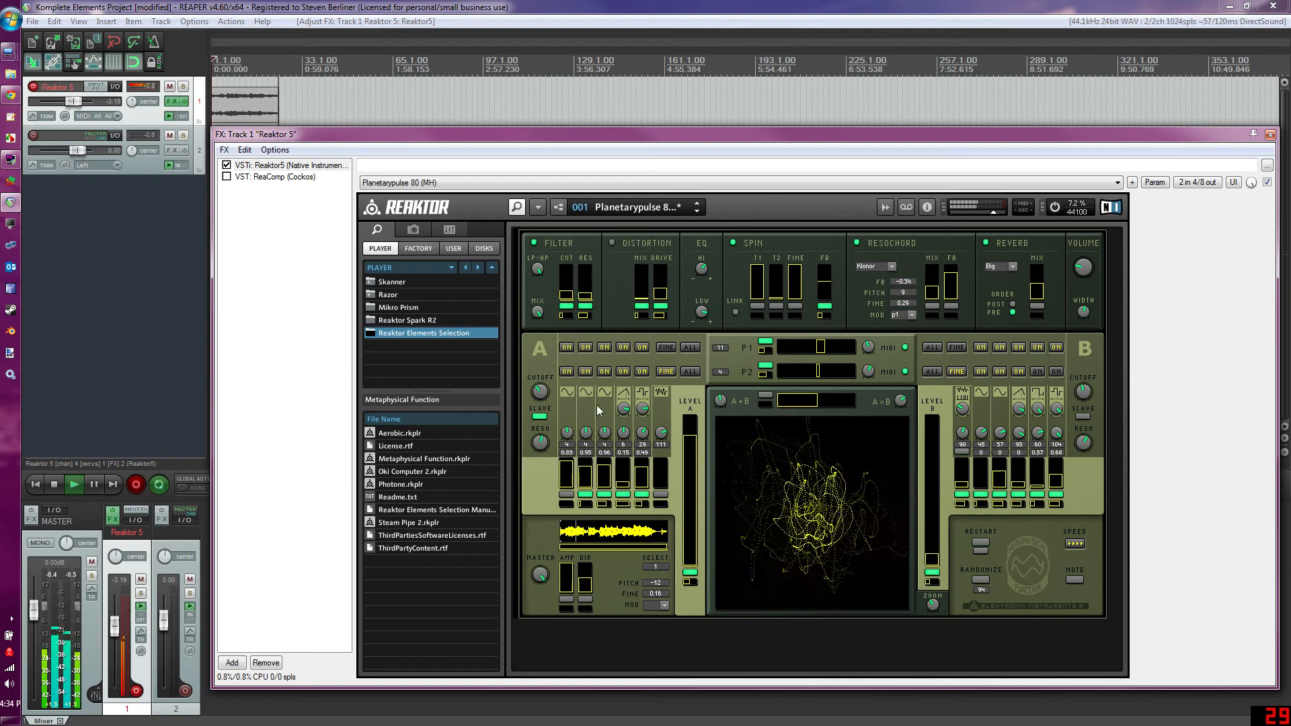
left_click(776, 306)
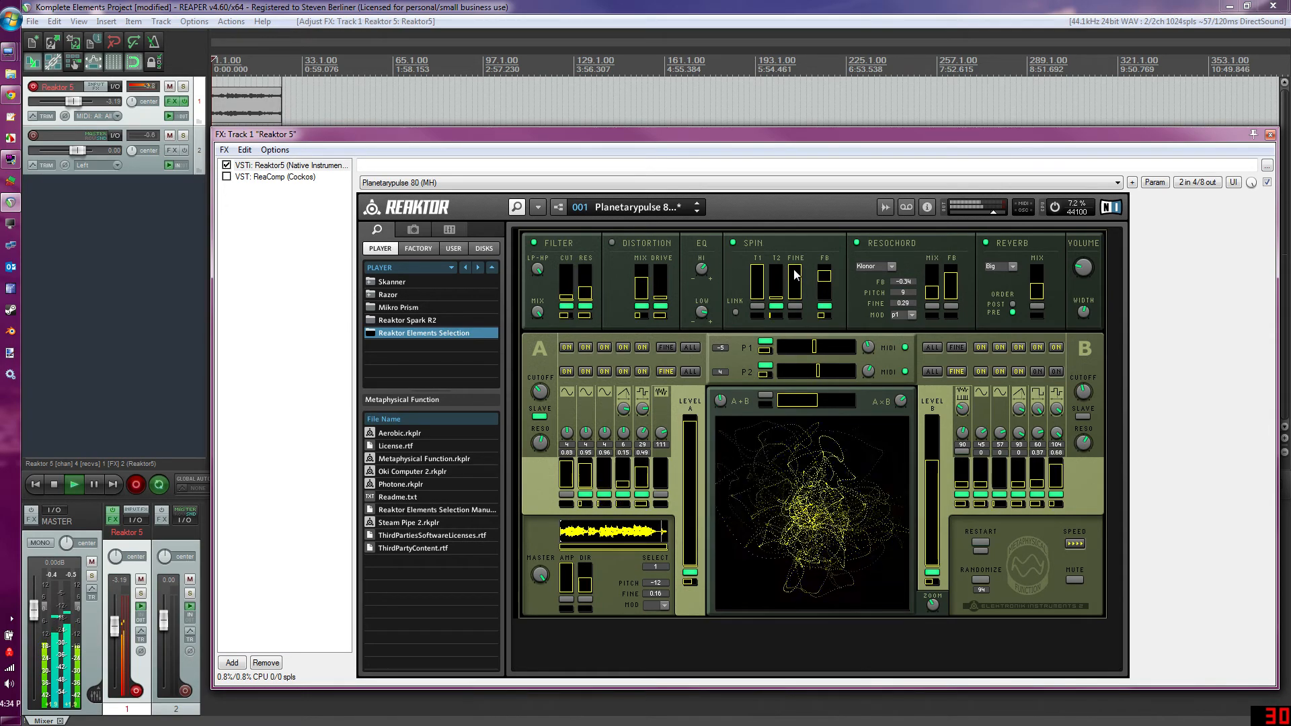
Set the Resochord's chord preset to Longitude and the Reverb size to Endless.
left_click(870, 268)
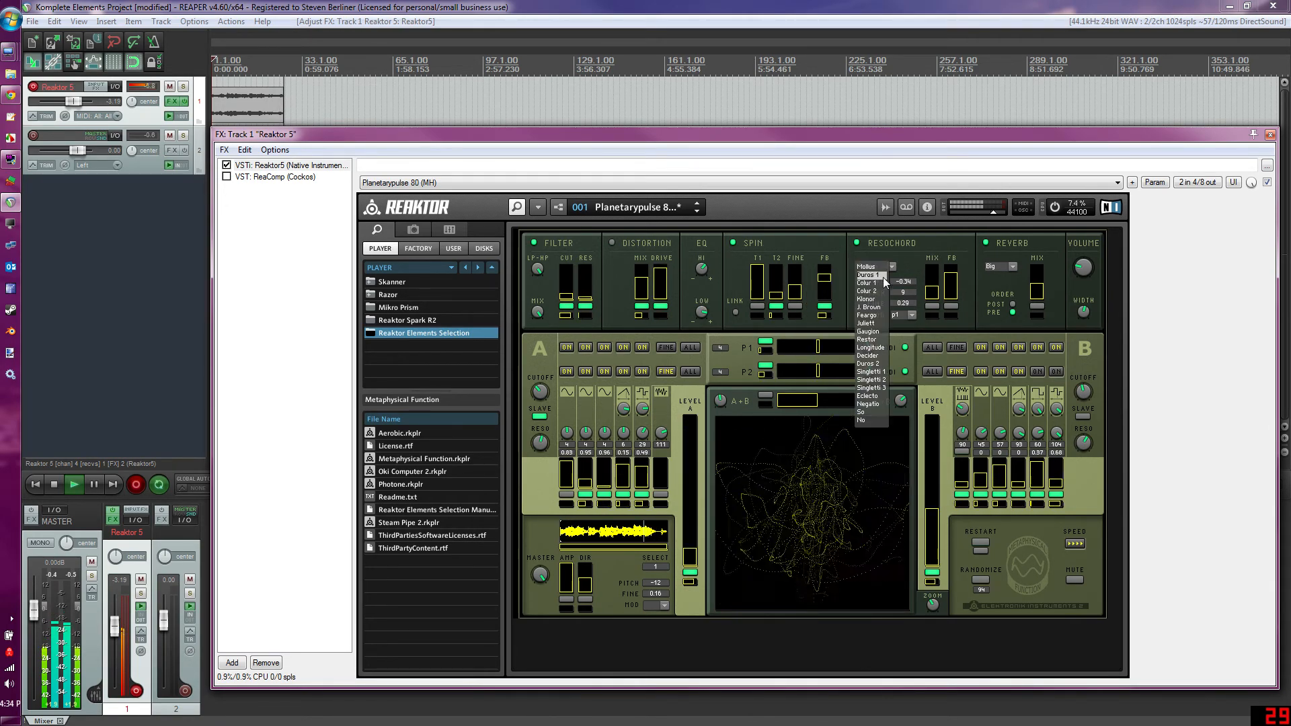
left_click(870, 347)
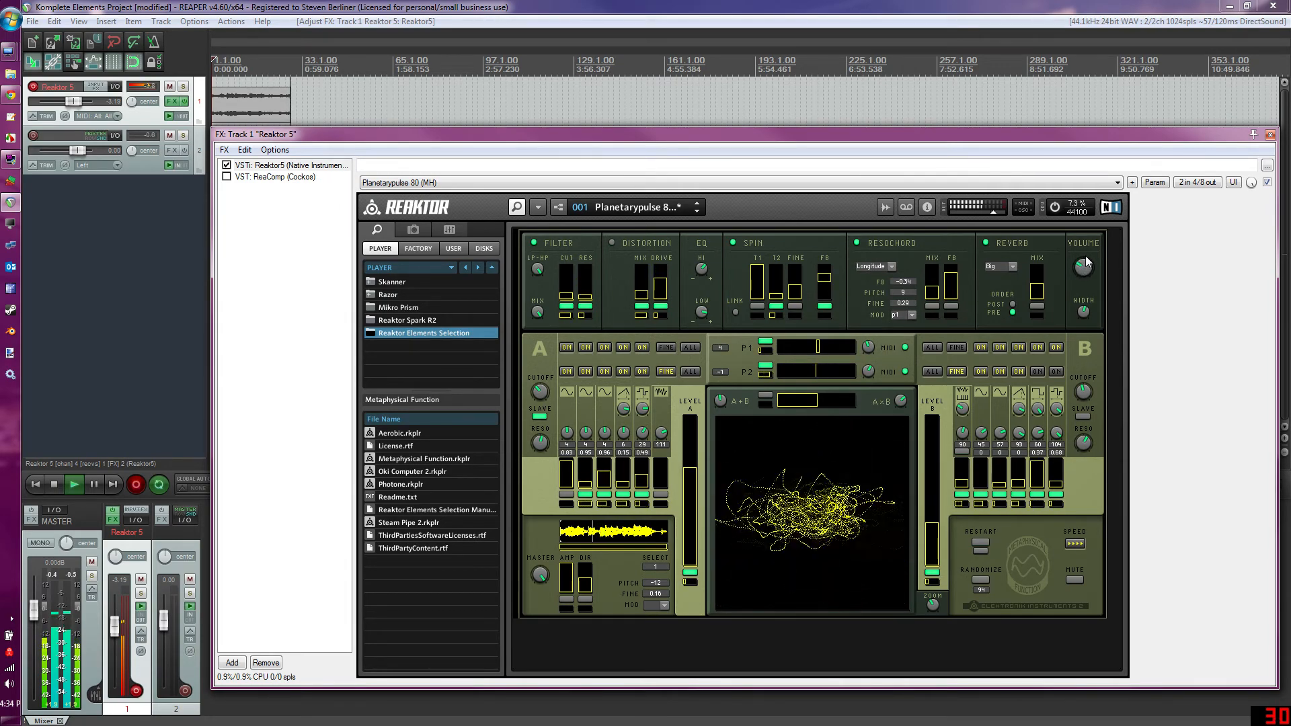
left_click(1013, 267)
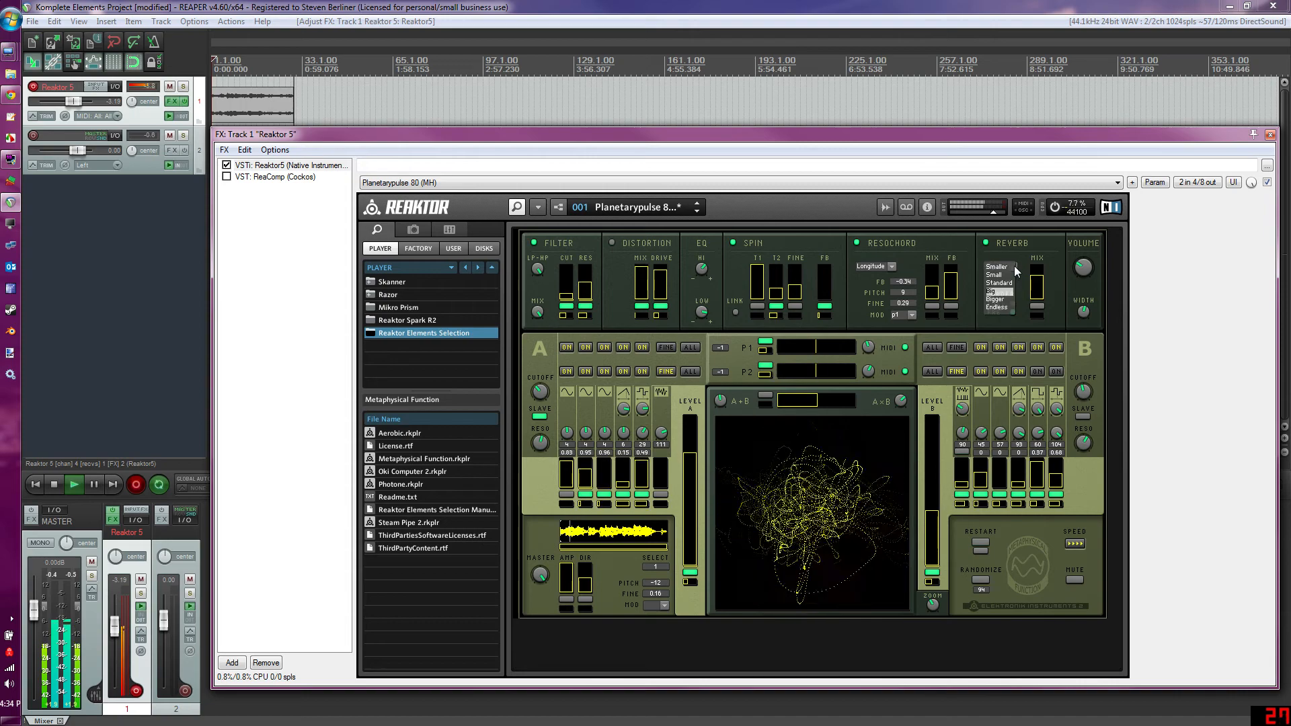
left_click(1005, 308)
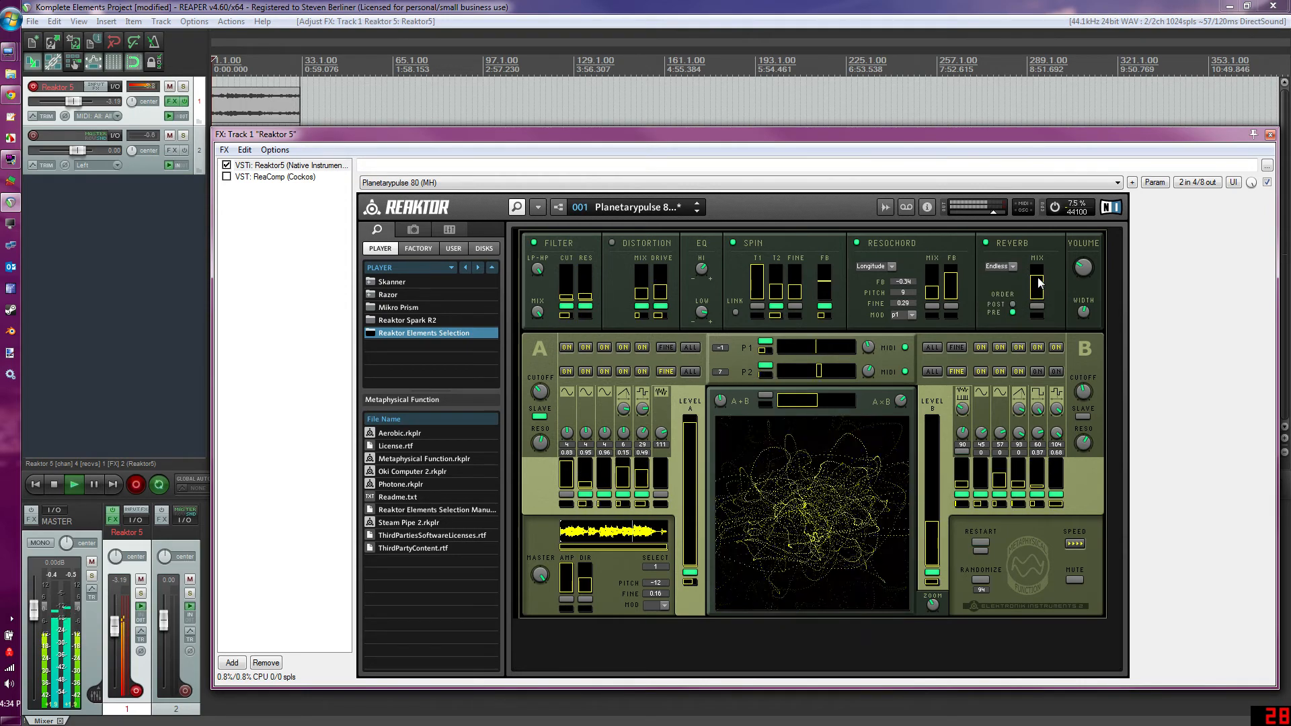
Try the Smaller reverb while adjusting its mix, and settle on the Standard size with the reverb order set to Post.
left_click(1007, 268)
mouse_move(1039, 276)
left_mouse_down()
mouse_move(1039, 308)
mouse_move(1035, 275)
left_mouse_up()
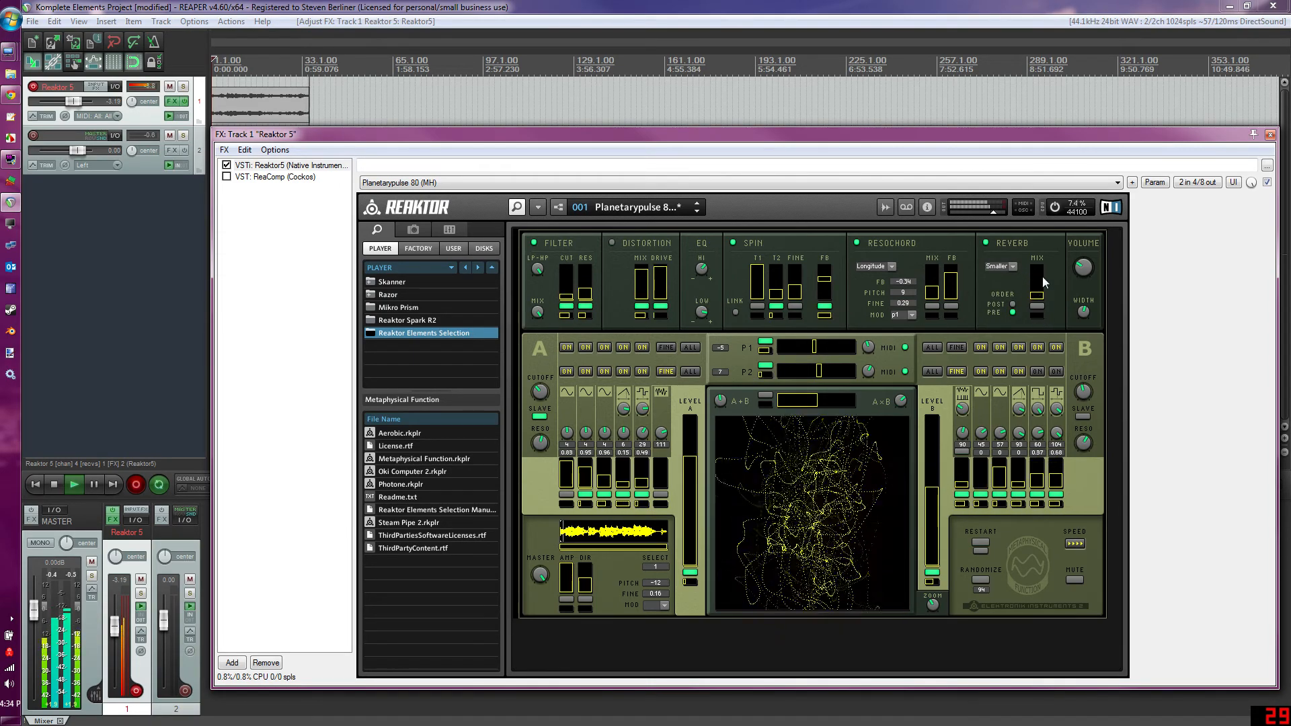
left_click(1013, 266)
left_click(1010, 284)
left_click(1013, 304)
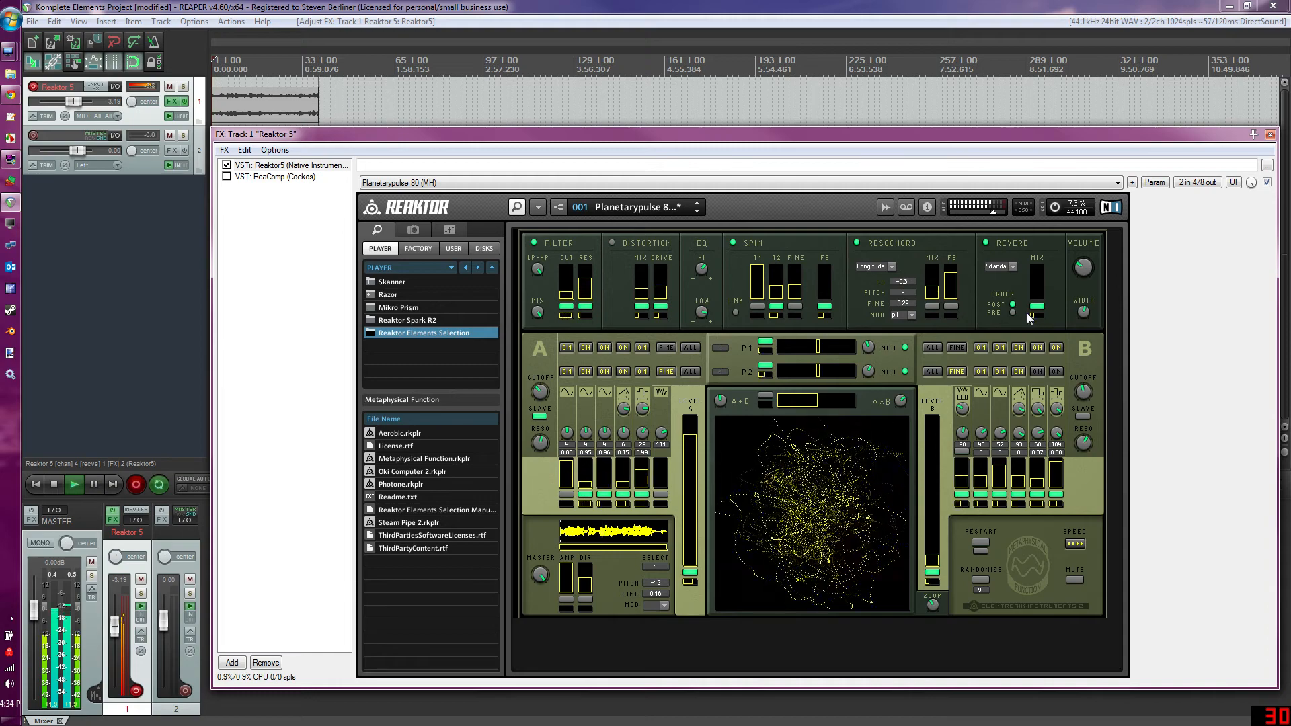
left_click(1012, 312)
left_click(1013, 304)
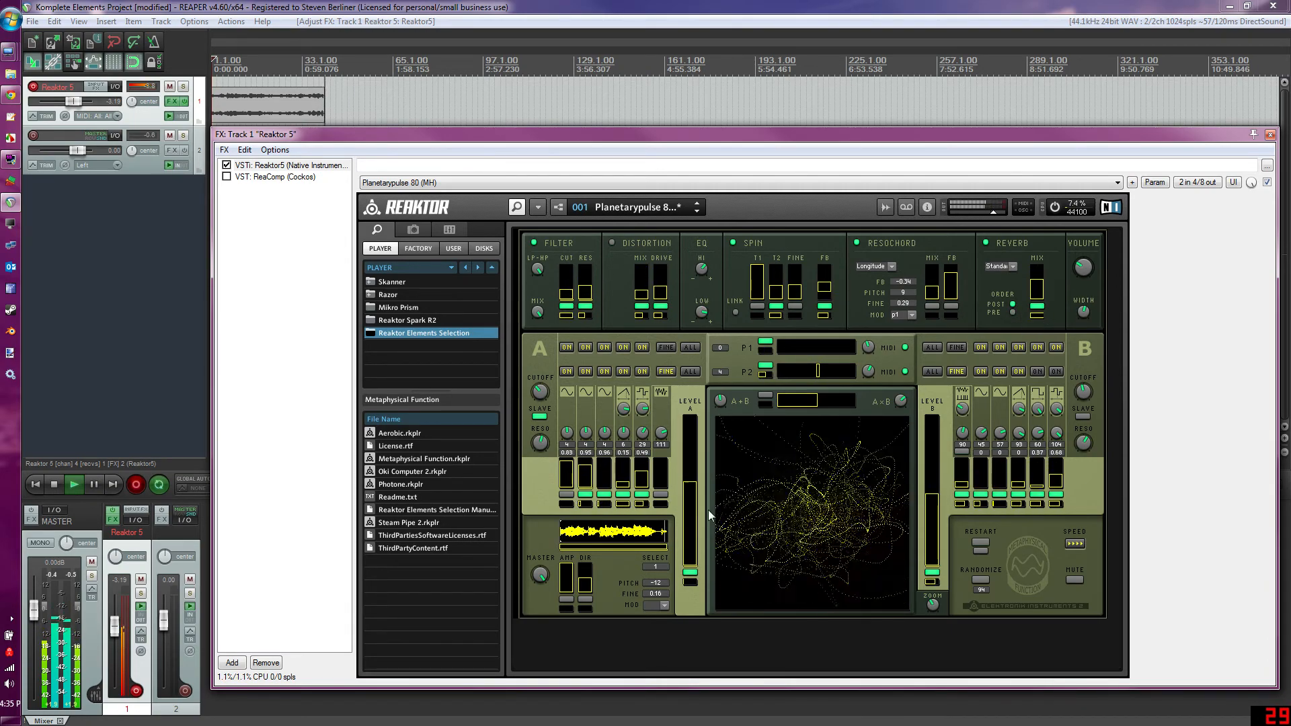
Select sample 3 in section A's sample player, with pitch -2 and p1 as the modulation source.
left_click_drag(663, 566, 666, 563)
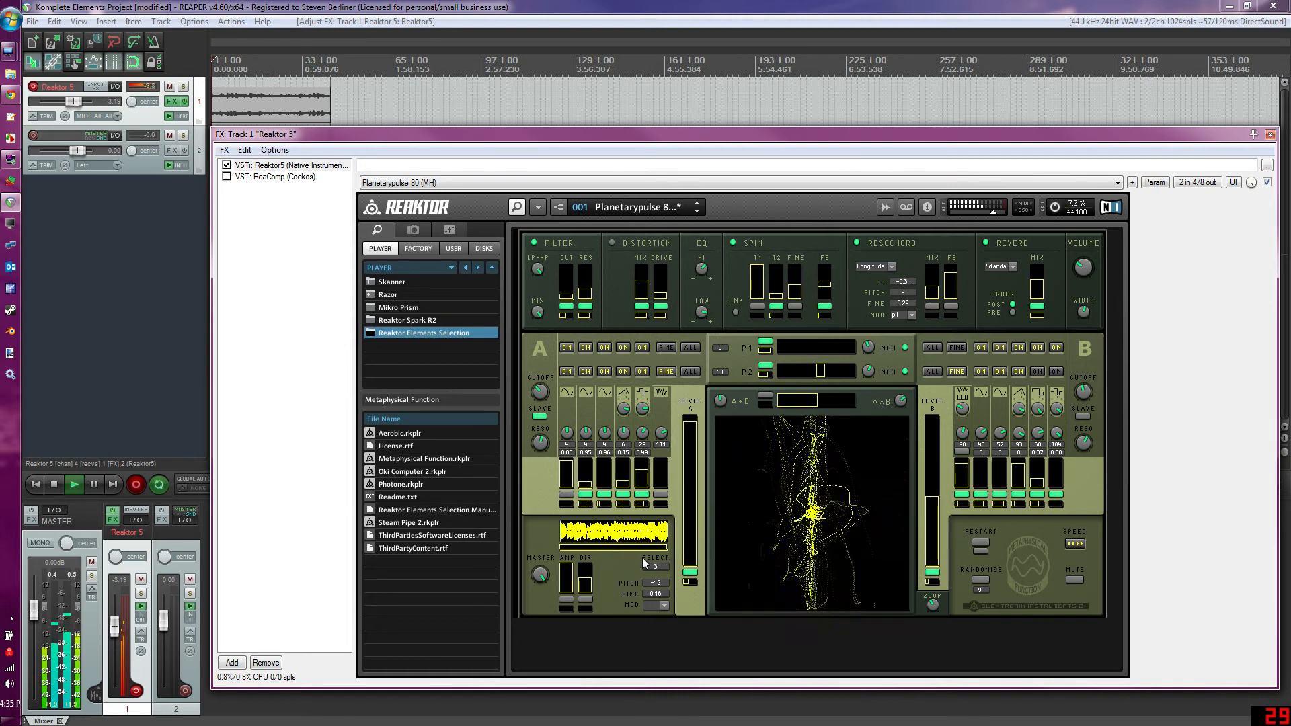
left_click_drag(664, 585, 679, 506)
left_click(664, 605)
left_click(661, 613)
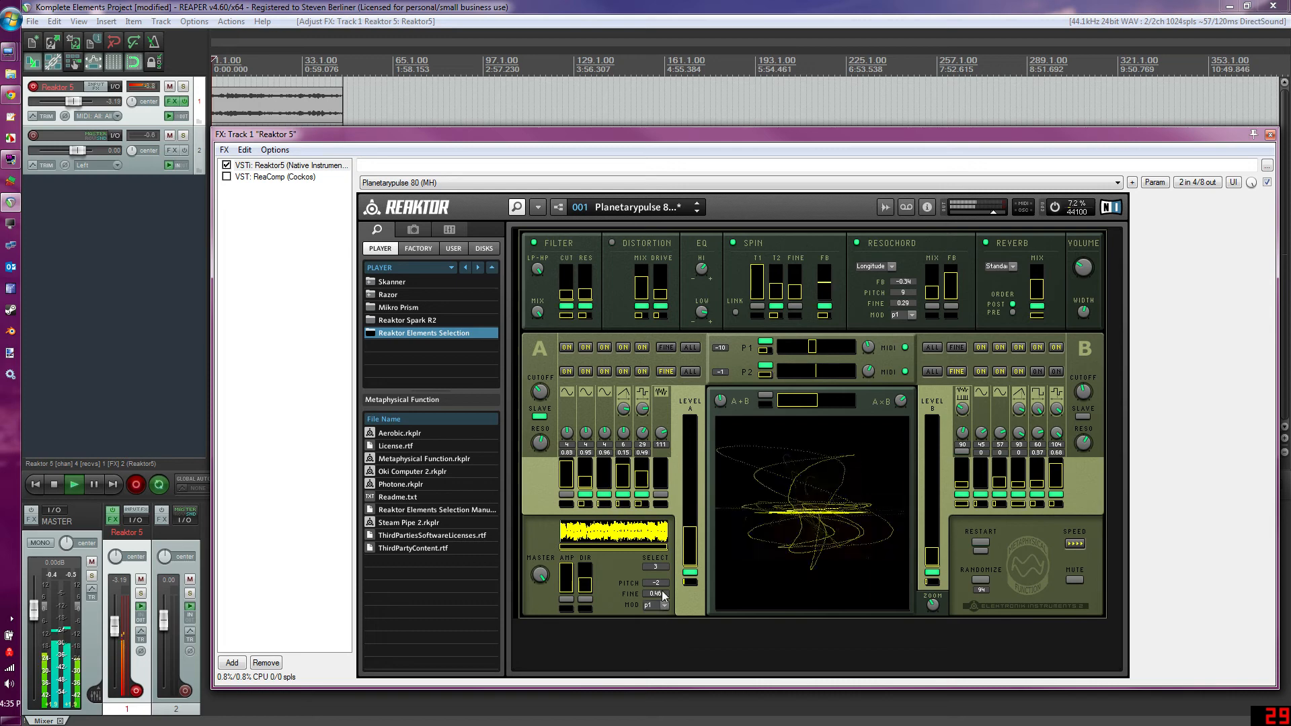
Switch section A's sample player to sample 7 and lower its pitch to -26.
left_click_drag(661, 568, 664, 560)
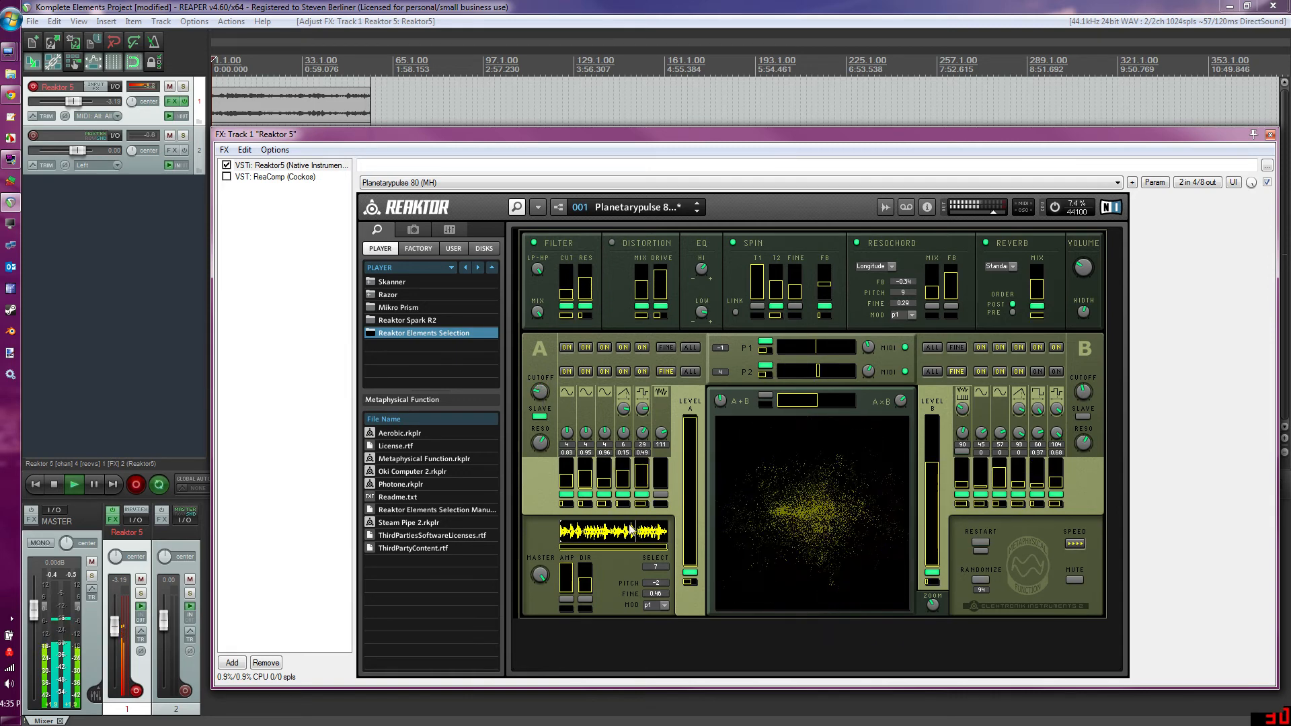
left_click_drag(657, 583, 664, 603)
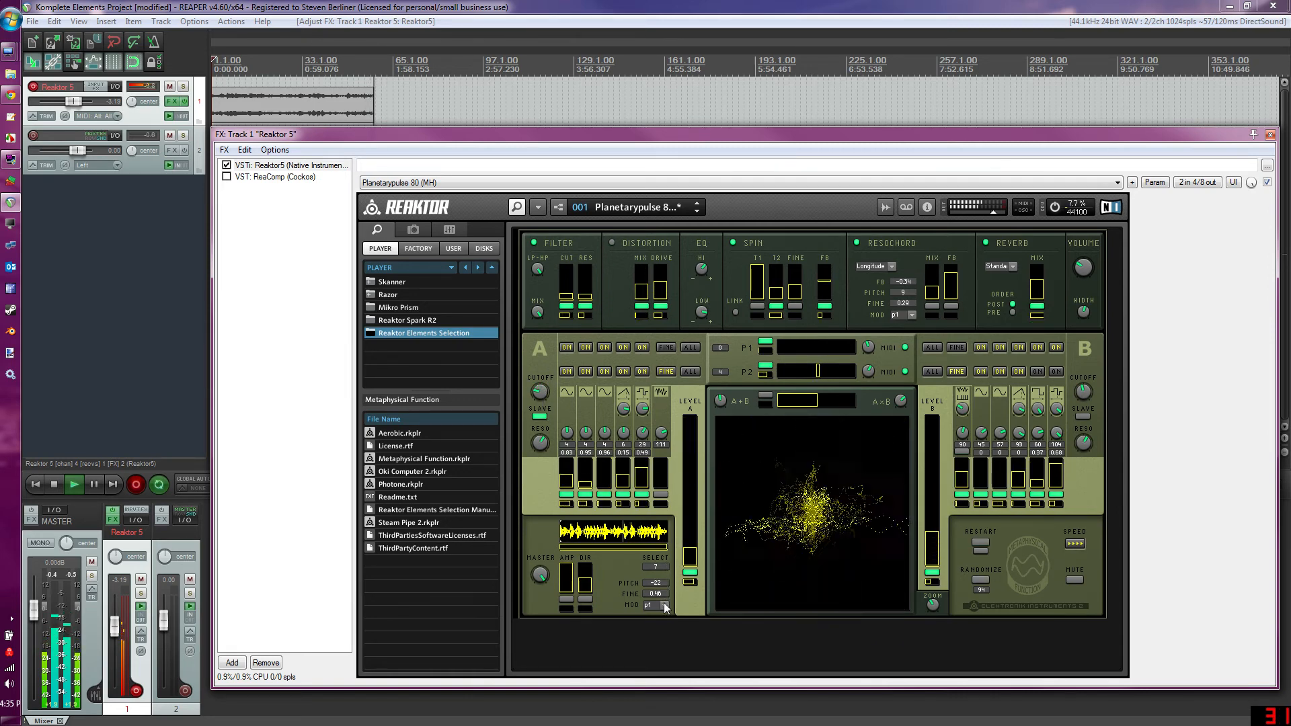
left_click_drag(658, 583, 662, 589)
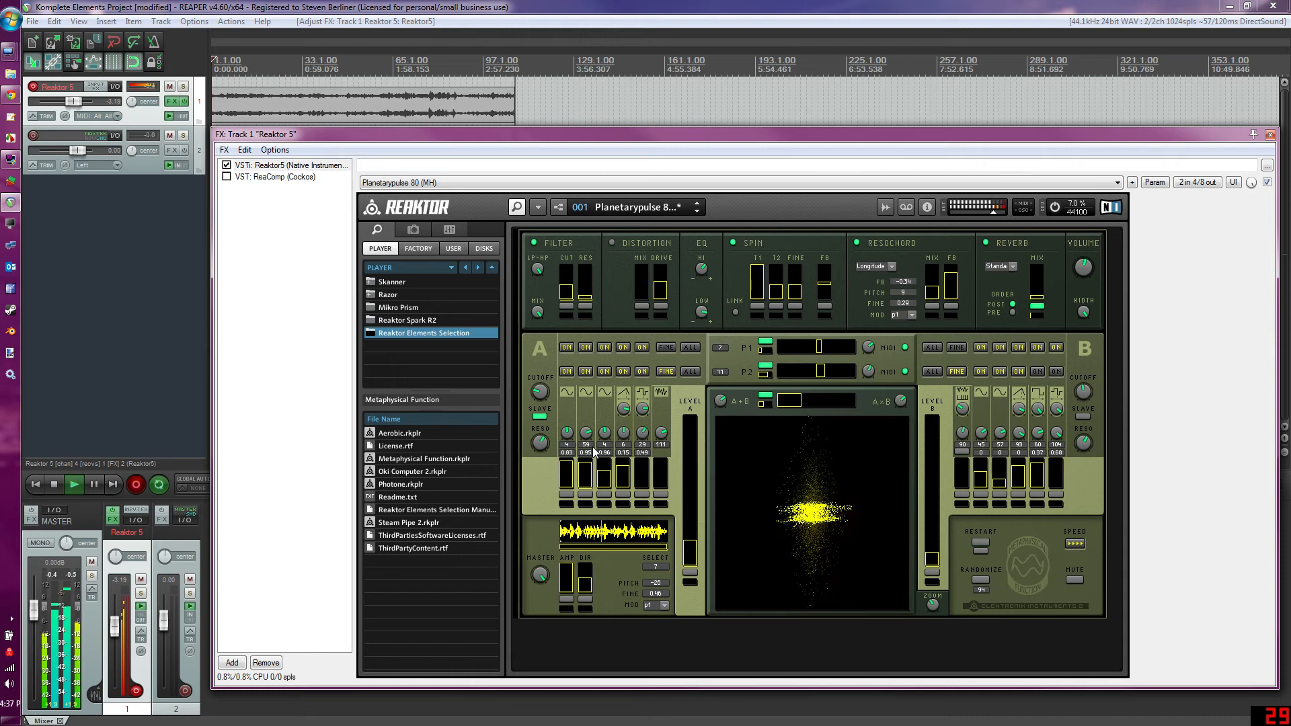
Raise the pitch of sample 7 gradually through -17 up to 83 while recording.
left_click_drag(667, 579, 670, 571)
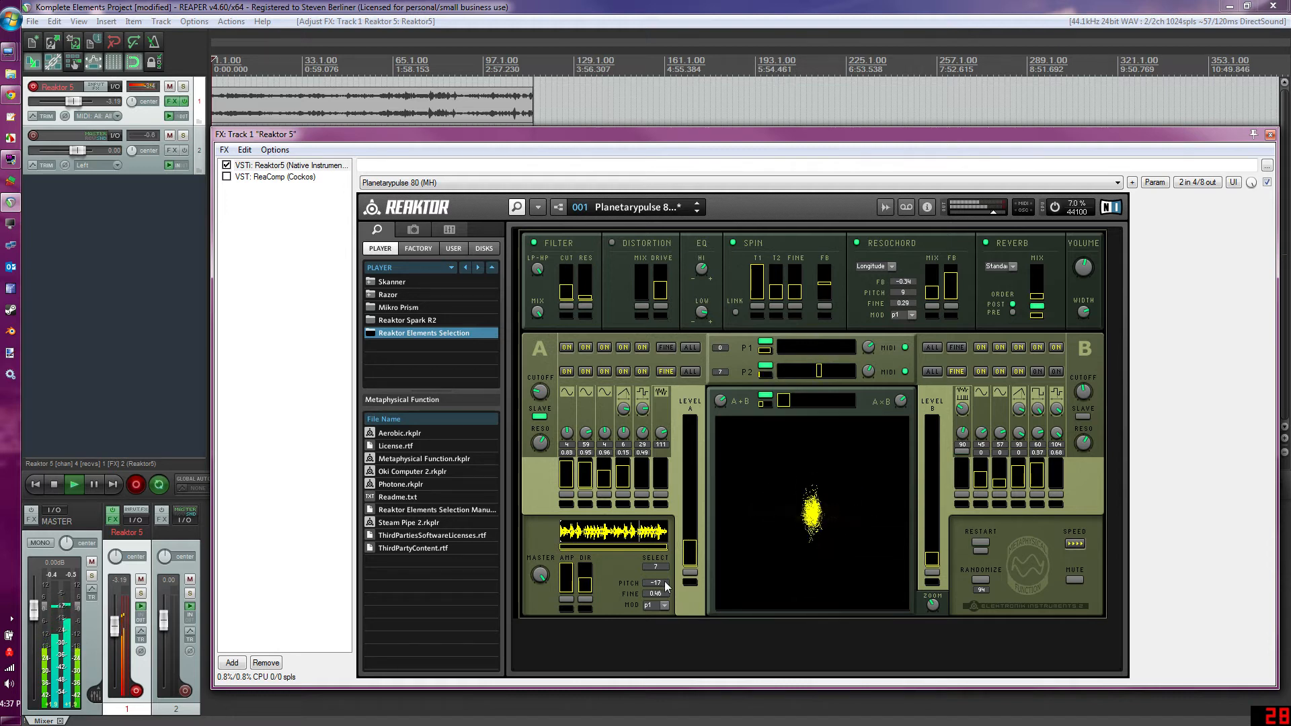
left_click_drag(668, 578, 672, 570)
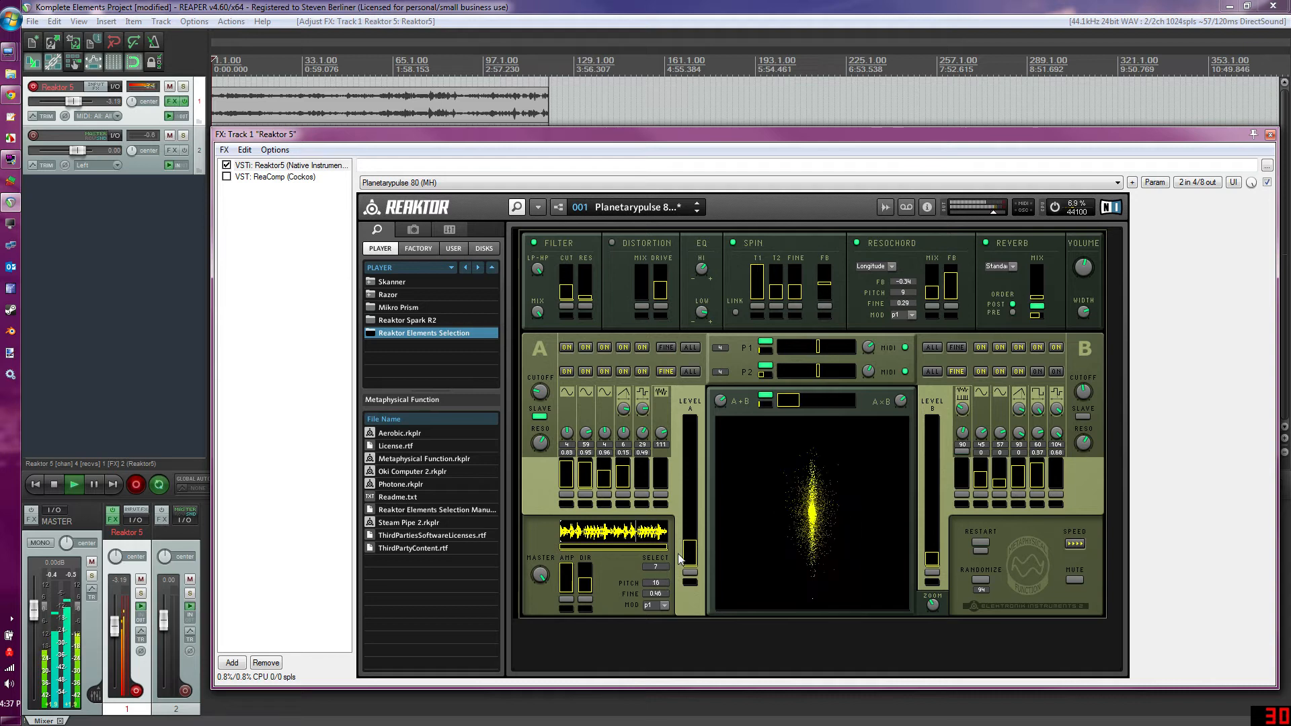
left_click(667, 579)
left_click(667, 579)
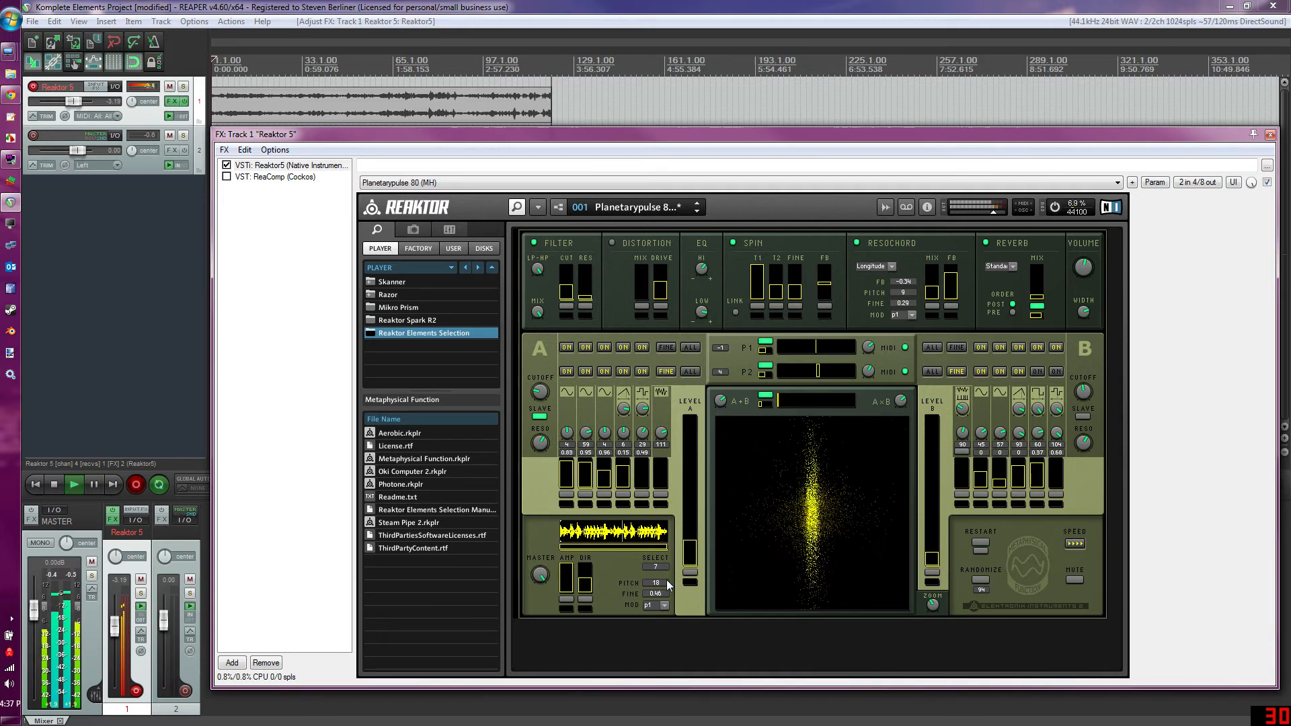
left_click_drag(667, 580, 695, 442)
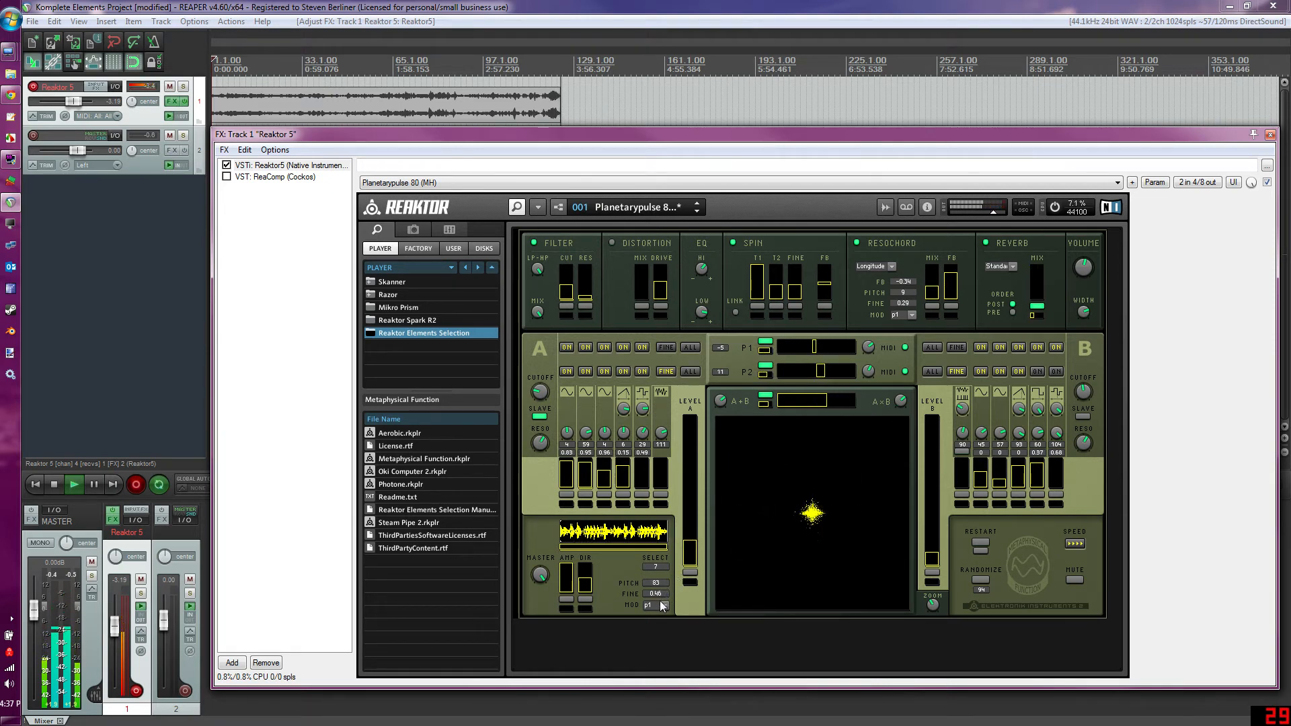
Sweep the sample player's pitch back down through 20 to -36.
left_click_drag(662, 607, 660, 613)
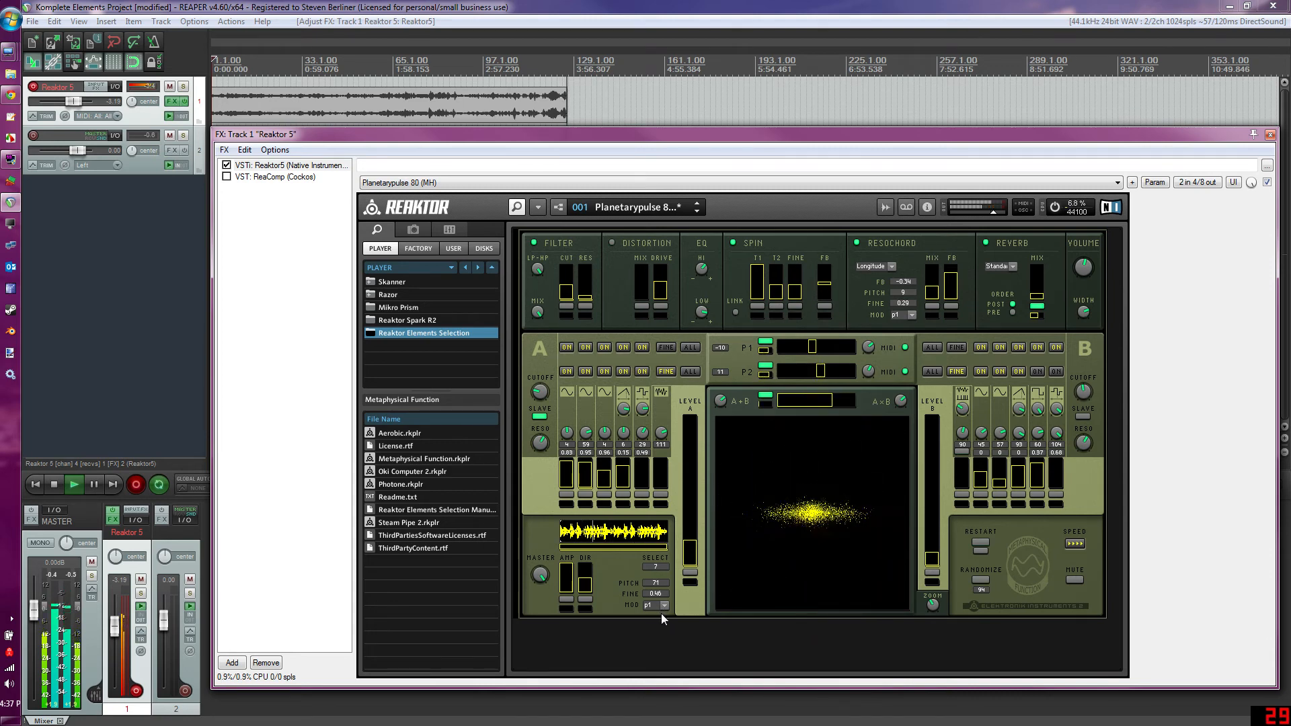
left_click_drag(658, 582, 660, 644)
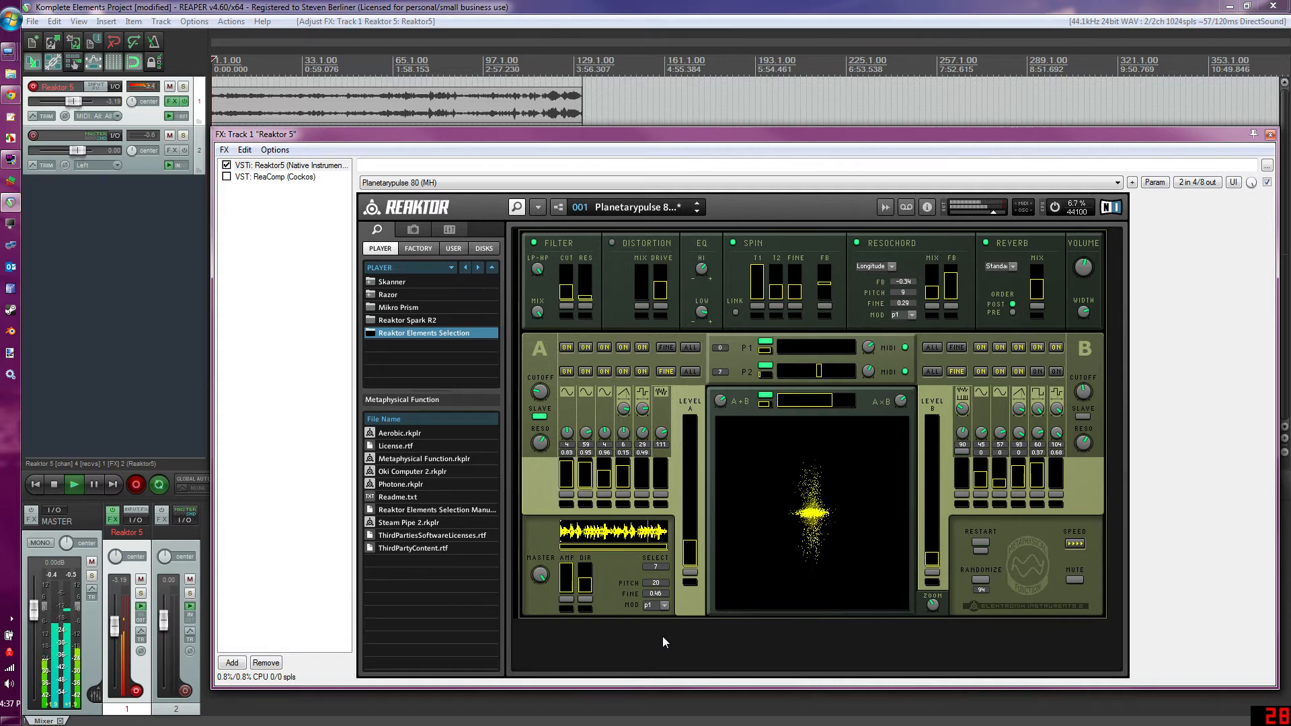
left_click_drag(662, 585, 671, 630)
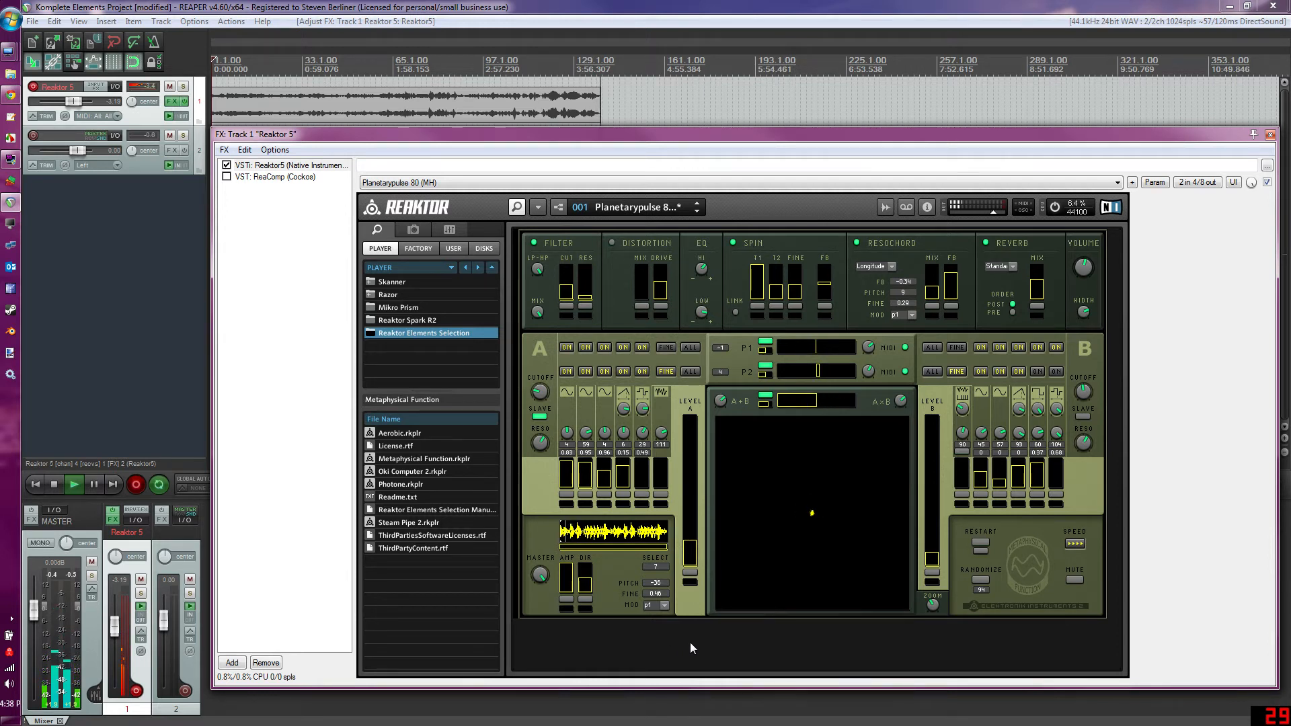
Change the Reverb size to Endless and its order to Pre, toggling the switch beneath the LEVEL B fader.
left_click(1009, 268)
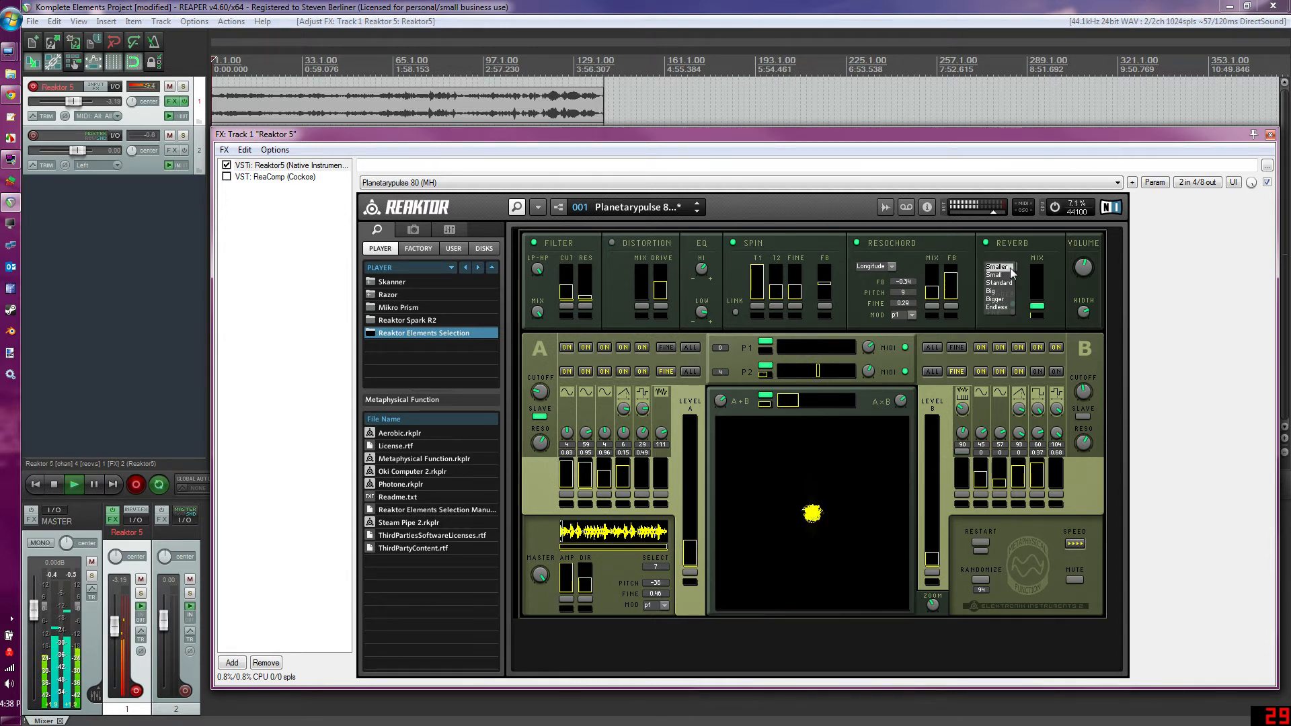
left_click(1003, 303)
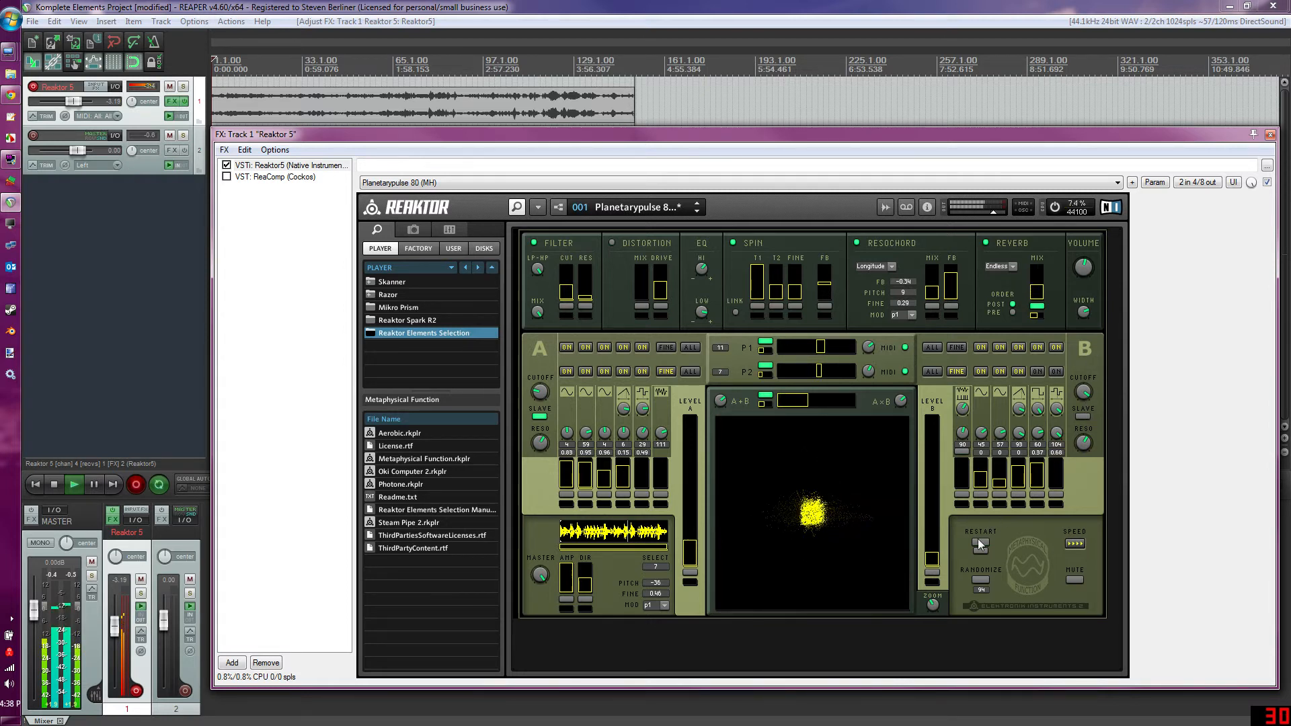
left_click(933, 573)
left_click(934, 573)
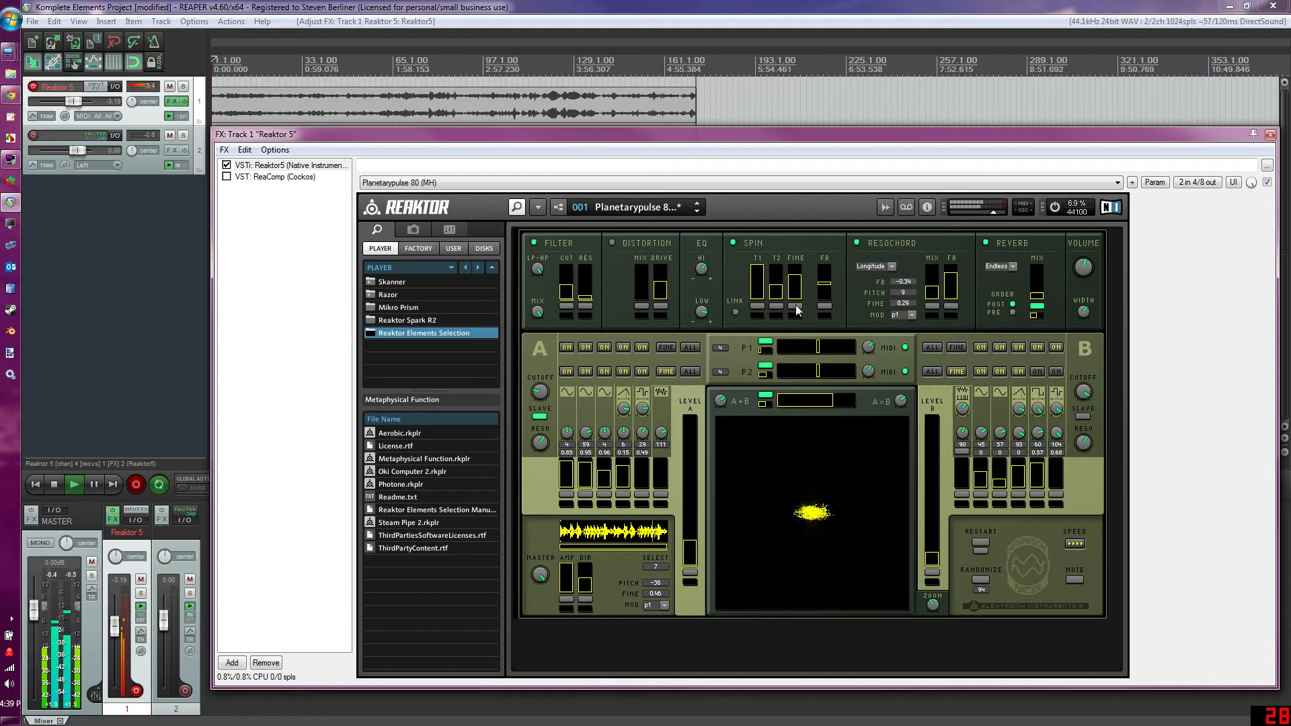
left_click(1013, 313)
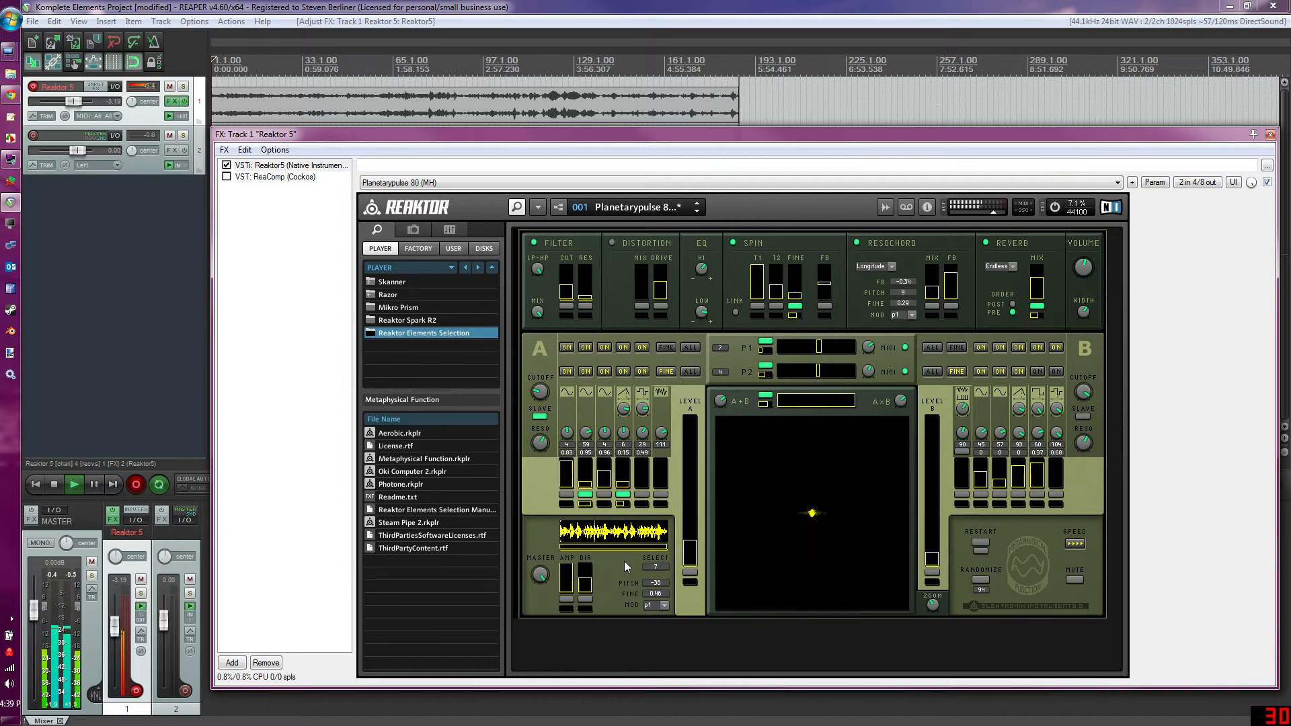
Raise the sample player's pitch to 49 and change its sample to 9 and on to 43.
scroll(663, 563, "up", 2)
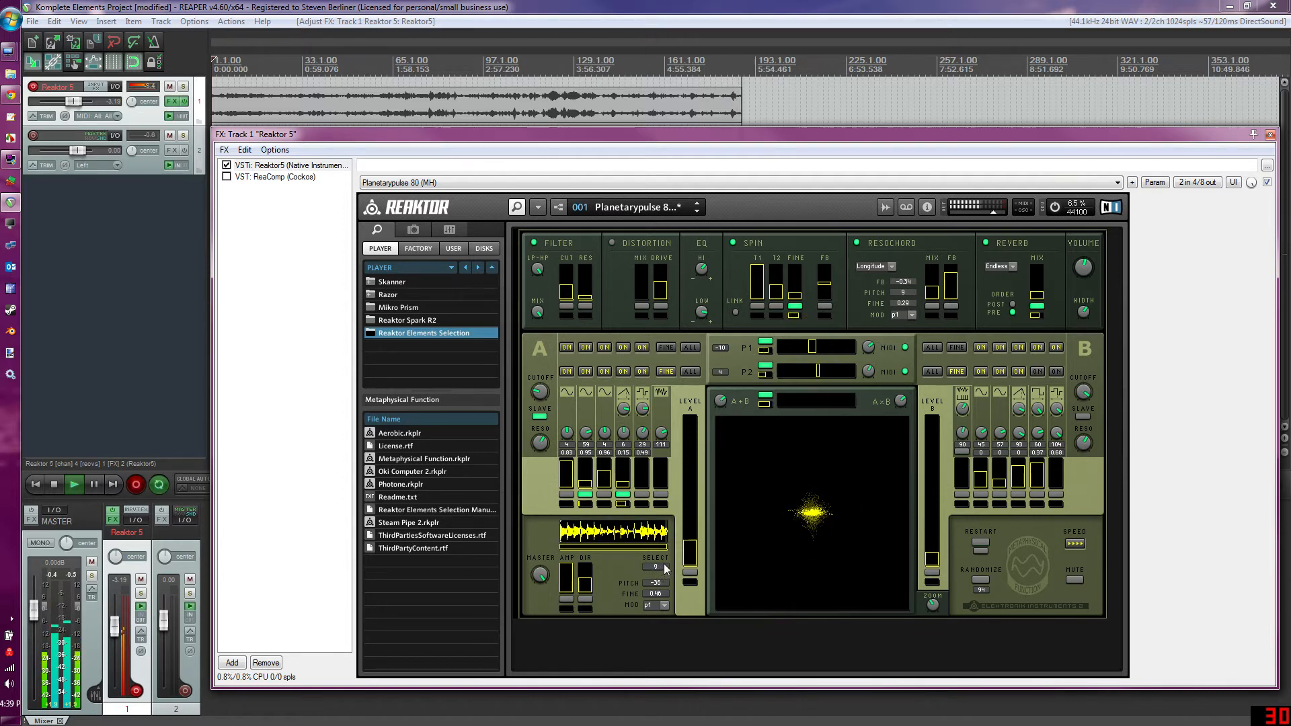
scroll(659, 584, "up", 14)
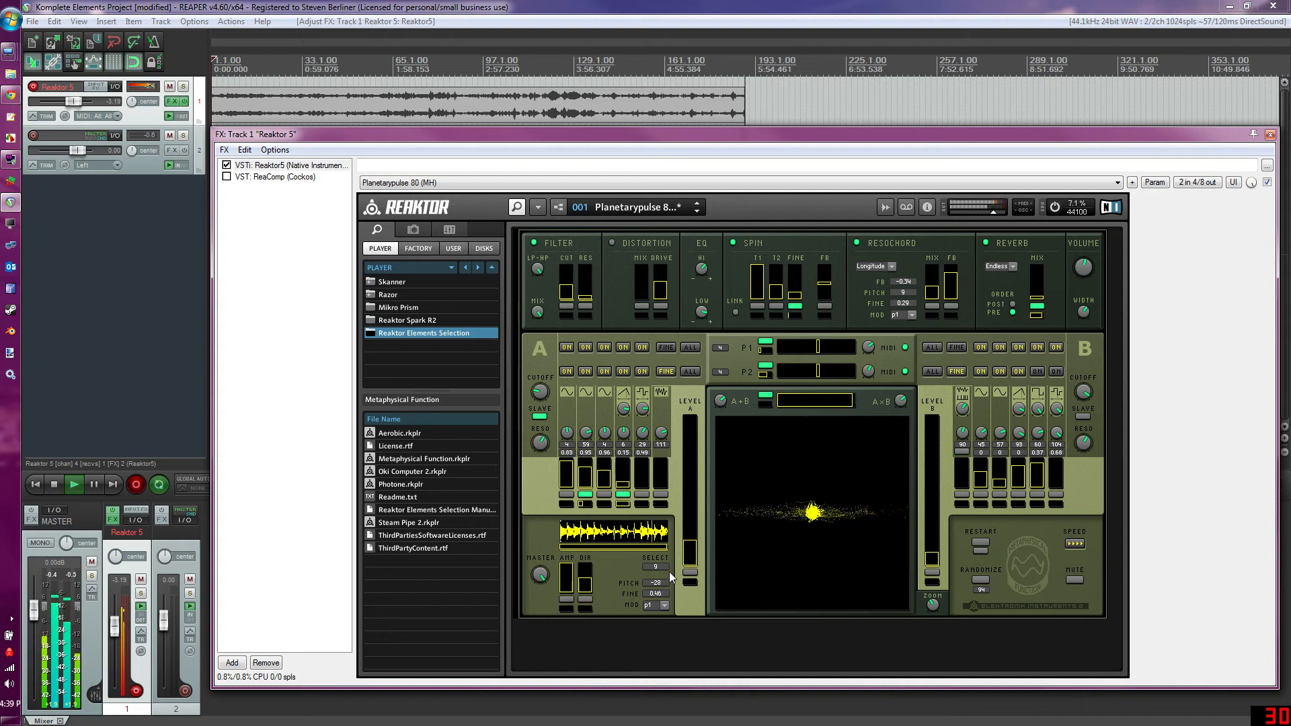
scroll(662, 586, "up", 20)
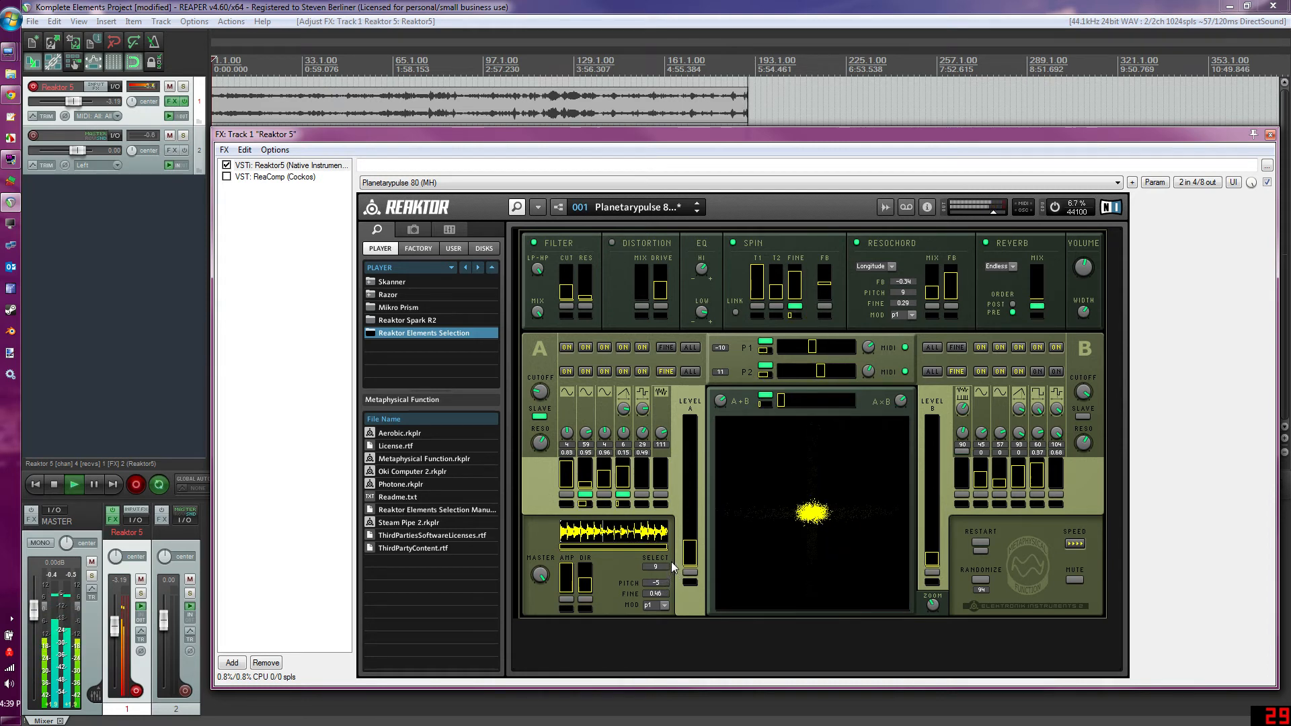
scroll(665, 565, "up", 20)
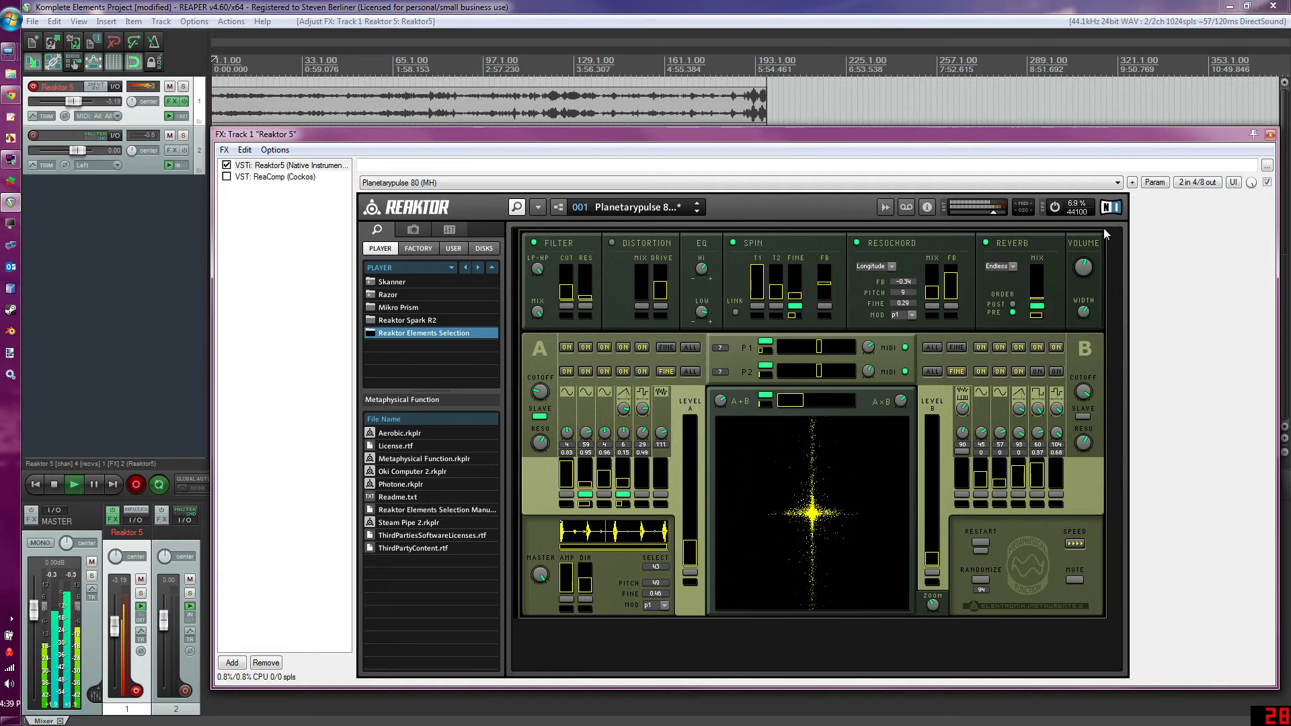
Move the sample selection through 0 and 26 to 47, with the sample player's pitch at -13 and fine at 1.
left_click_drag(669, 563, 667, 640)
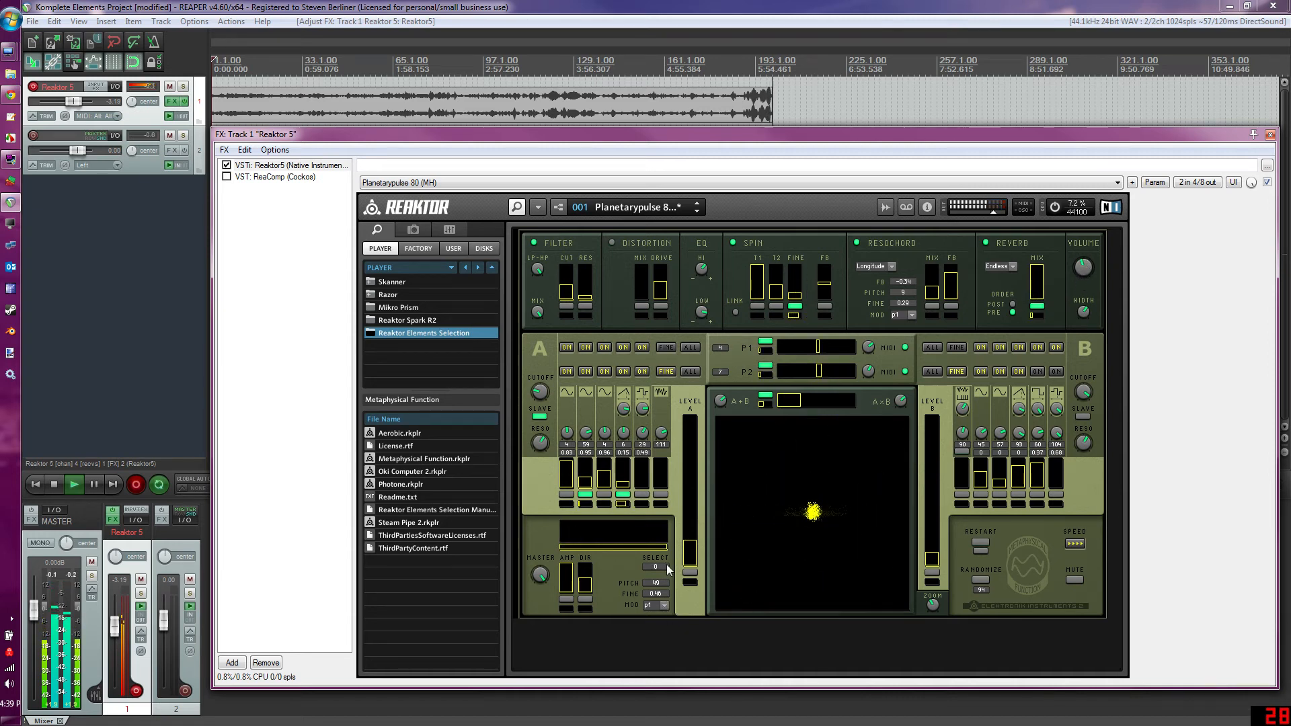
left_click_drag(662, 568, 662, 624)
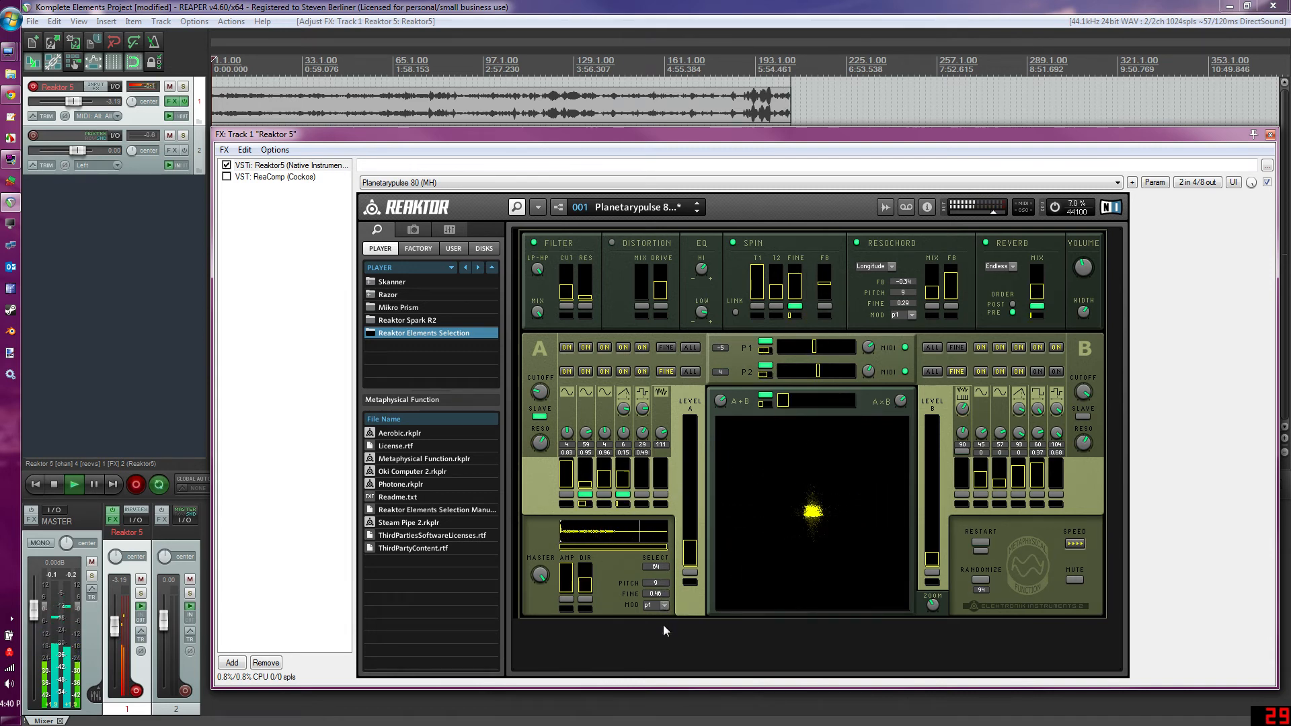
mouse_move(662, 569)
left_mouse_down()
mouse_move(665, 608)
mouse_move(658, 572)
left_mouse_up()
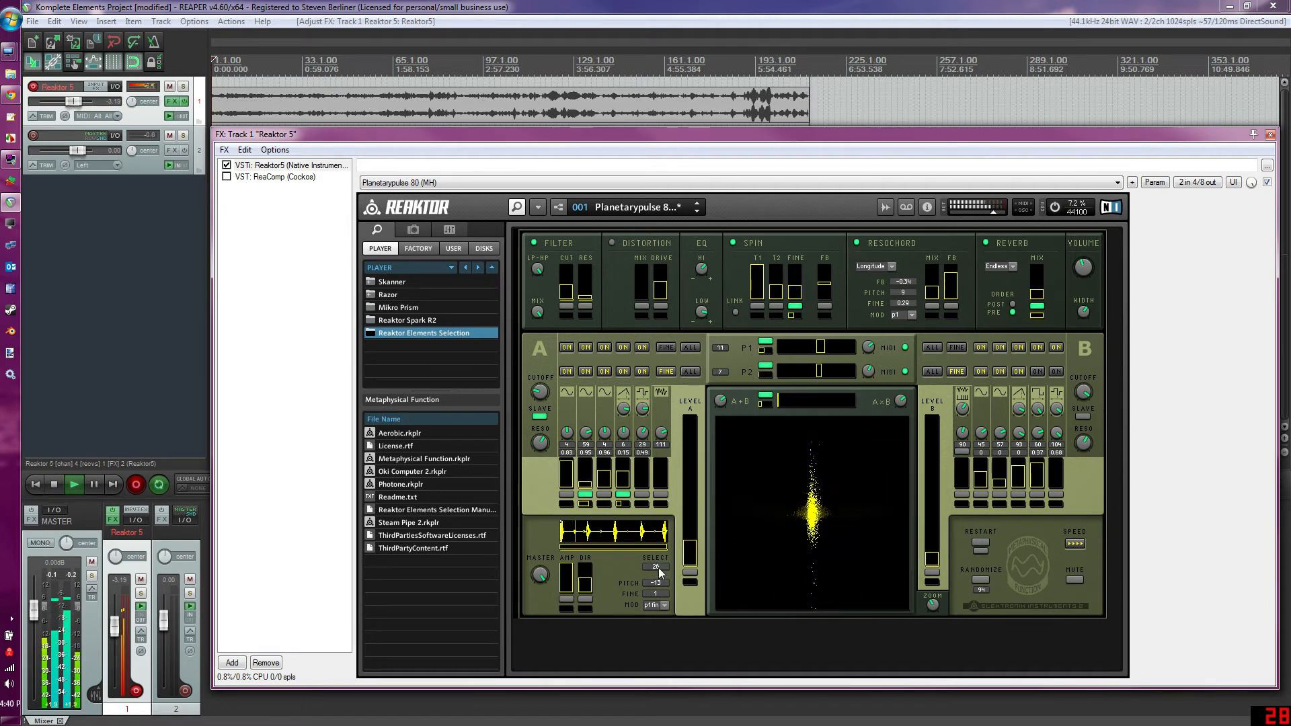
left_click_drag(660, 567, 668, 541)
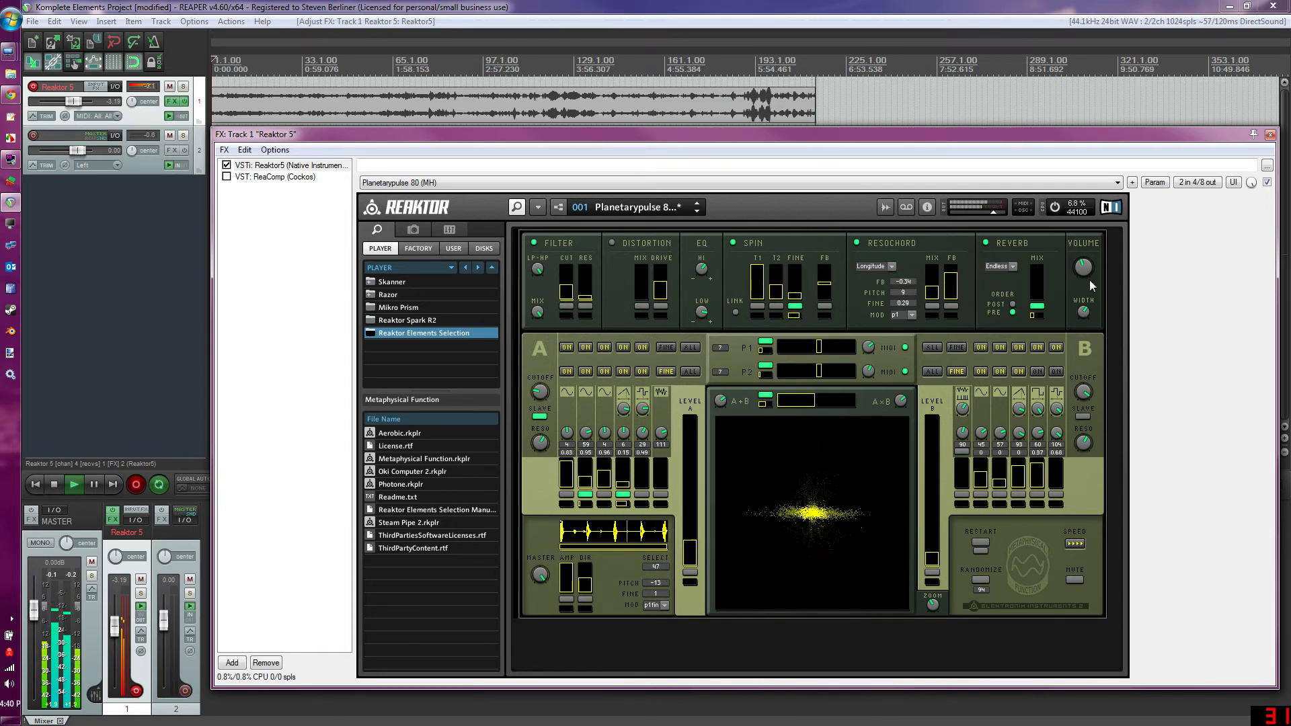
Turn off the switch beneath the Reverb's MIX fader and run through the samples to number 9.
left_click(1038, 306)
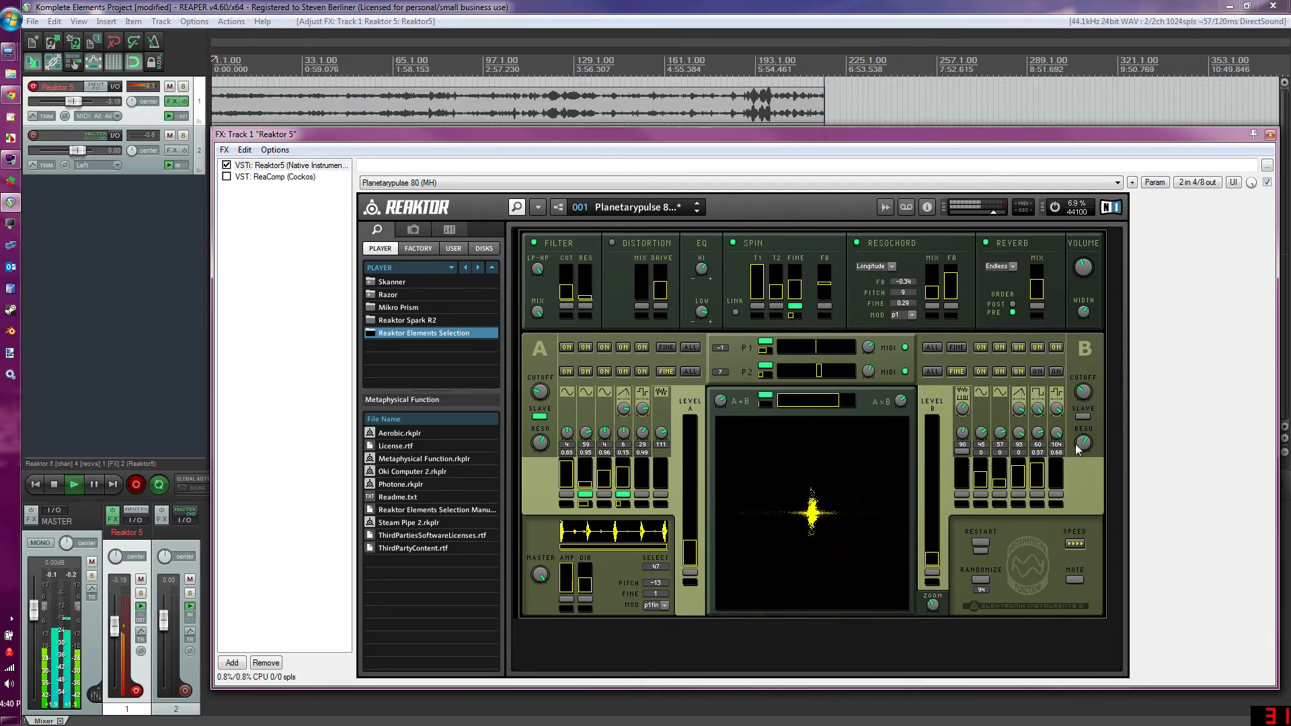
scroll(663, 565, "up", 1)
scroll(662, 565, "up", 7)
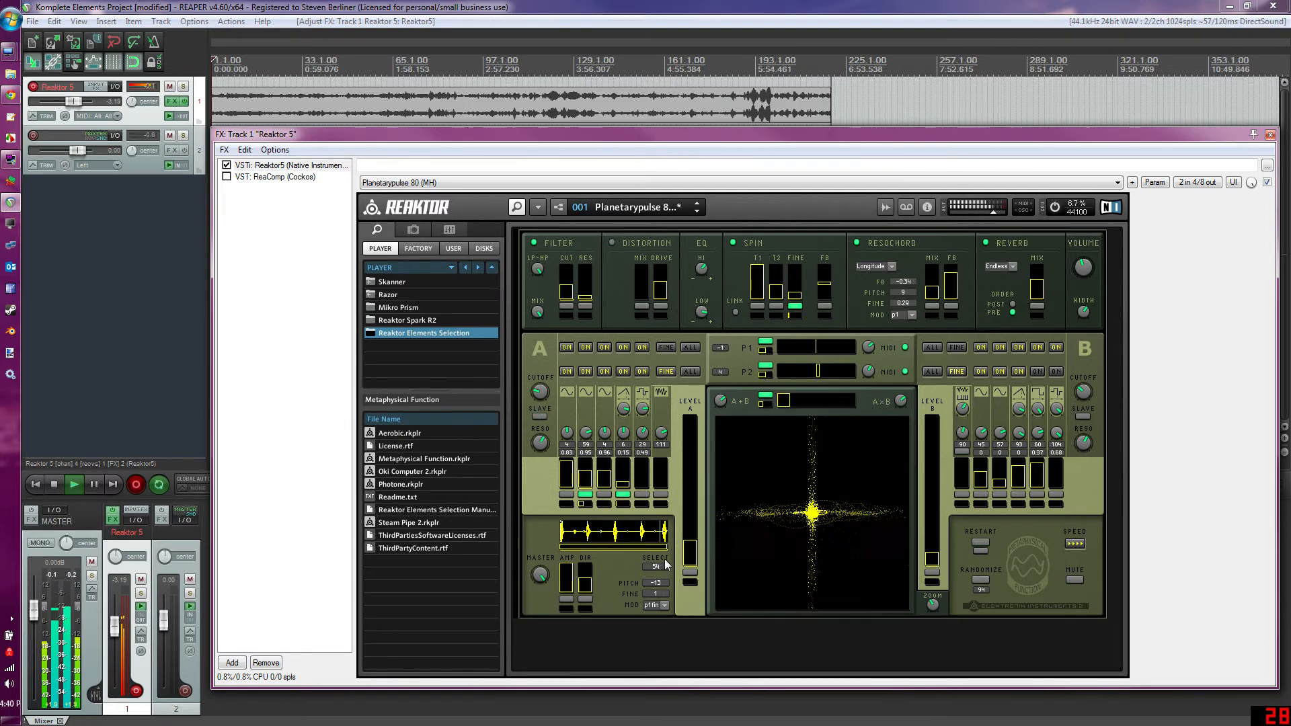
left_click_drag(664, 557, 668, 598)
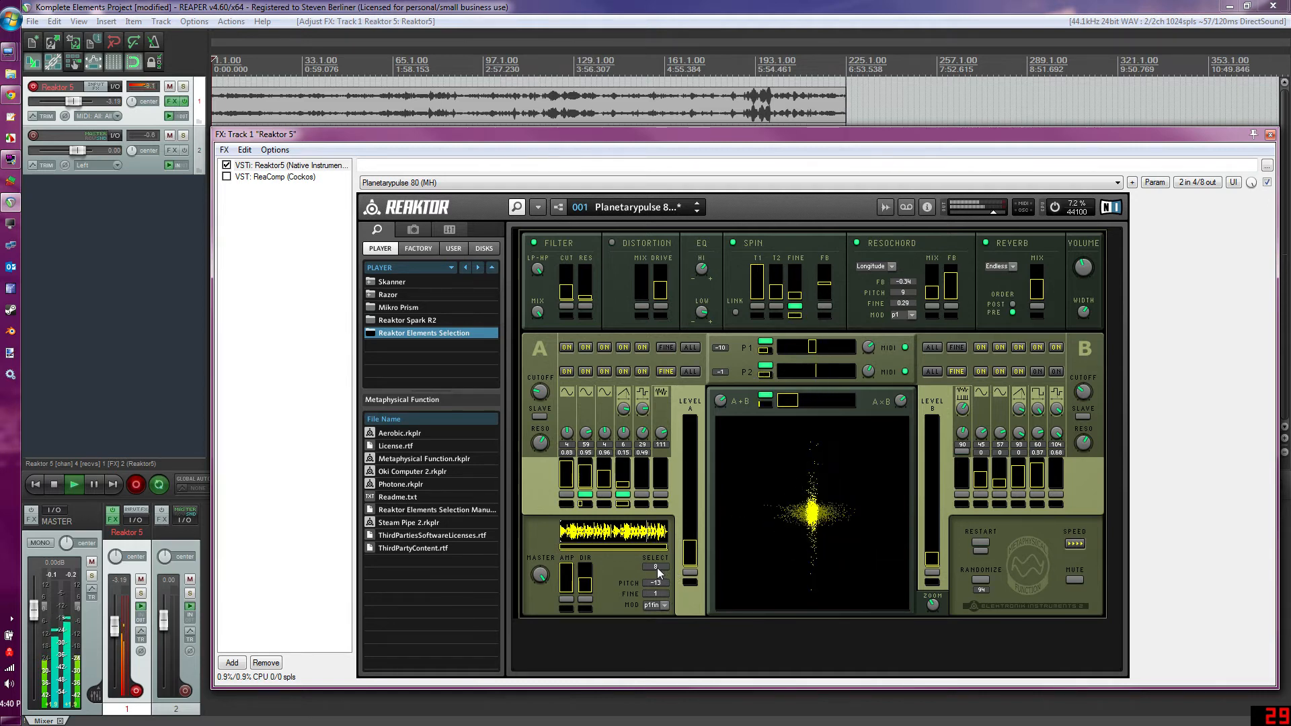
left_click_drag(658, 568, 659, 567)
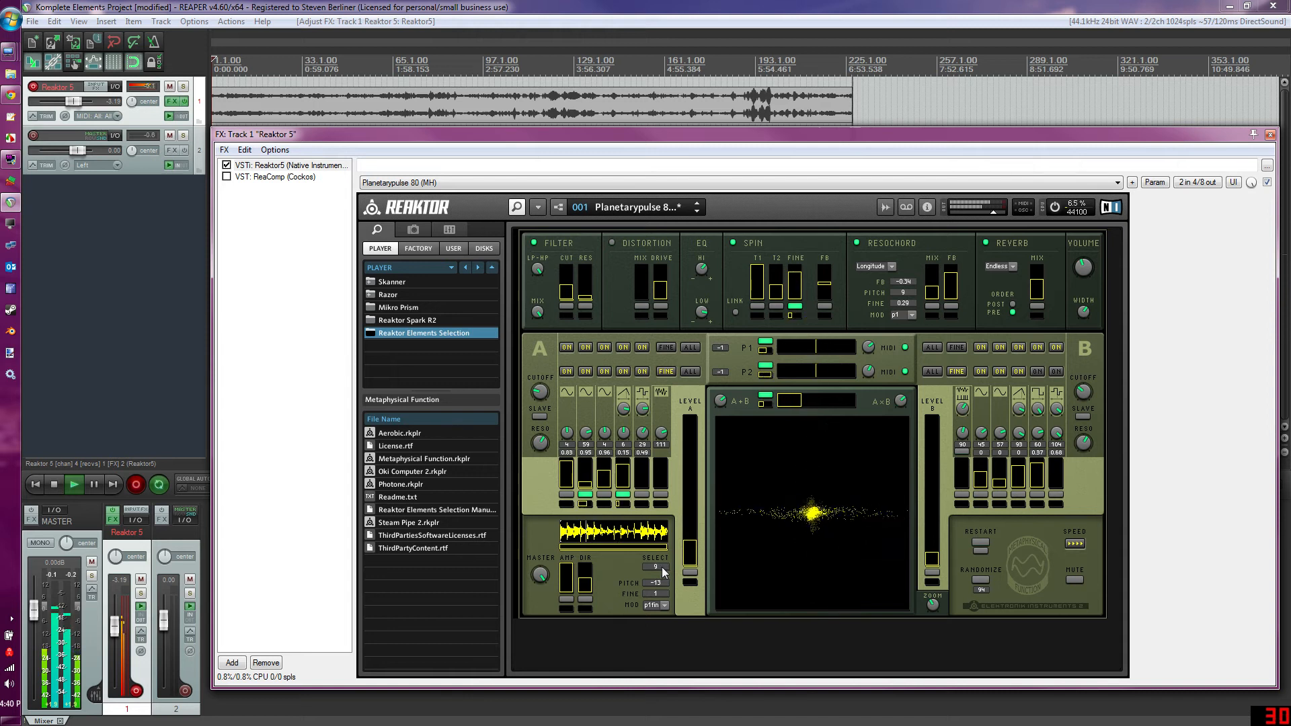
Move the sample selection through 10 and 13 up to 127 and back down to 125.
left_click_drag(662, 567, 664, 566)
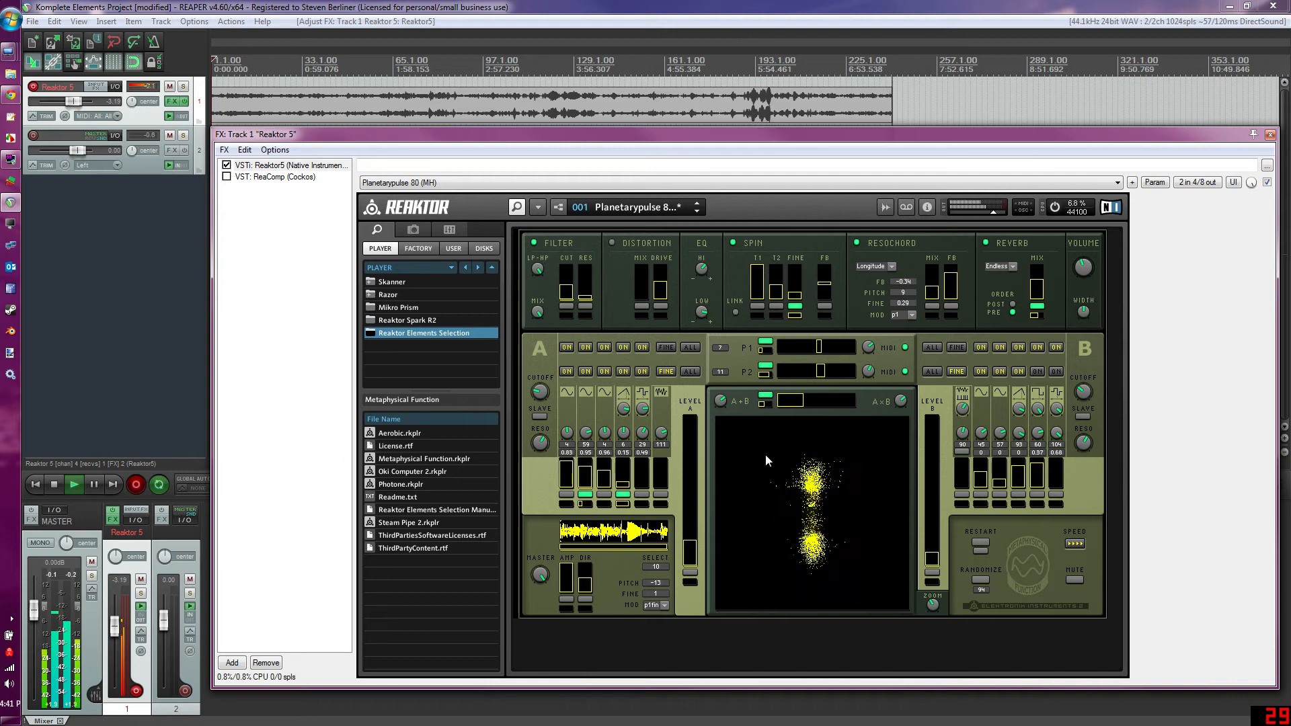
left_click_drag(664, 563, 671, 560)
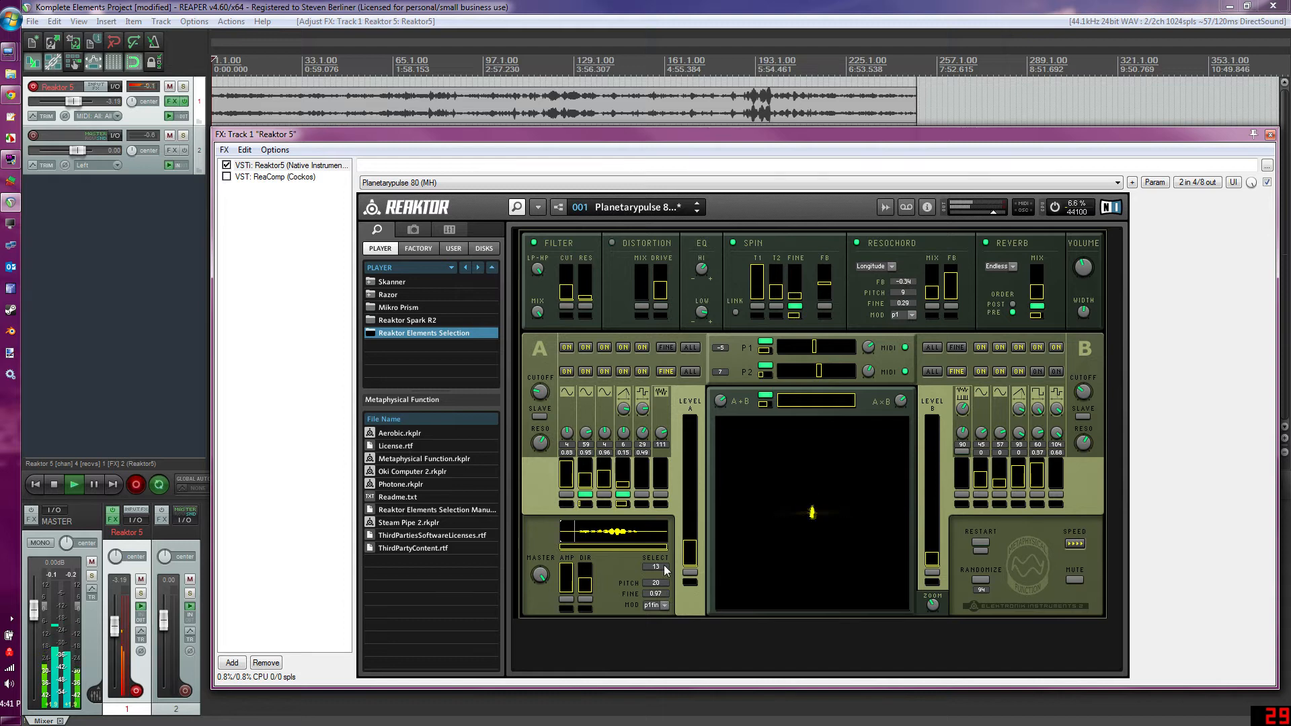
left_click_drag(667, 558, 677, 439)
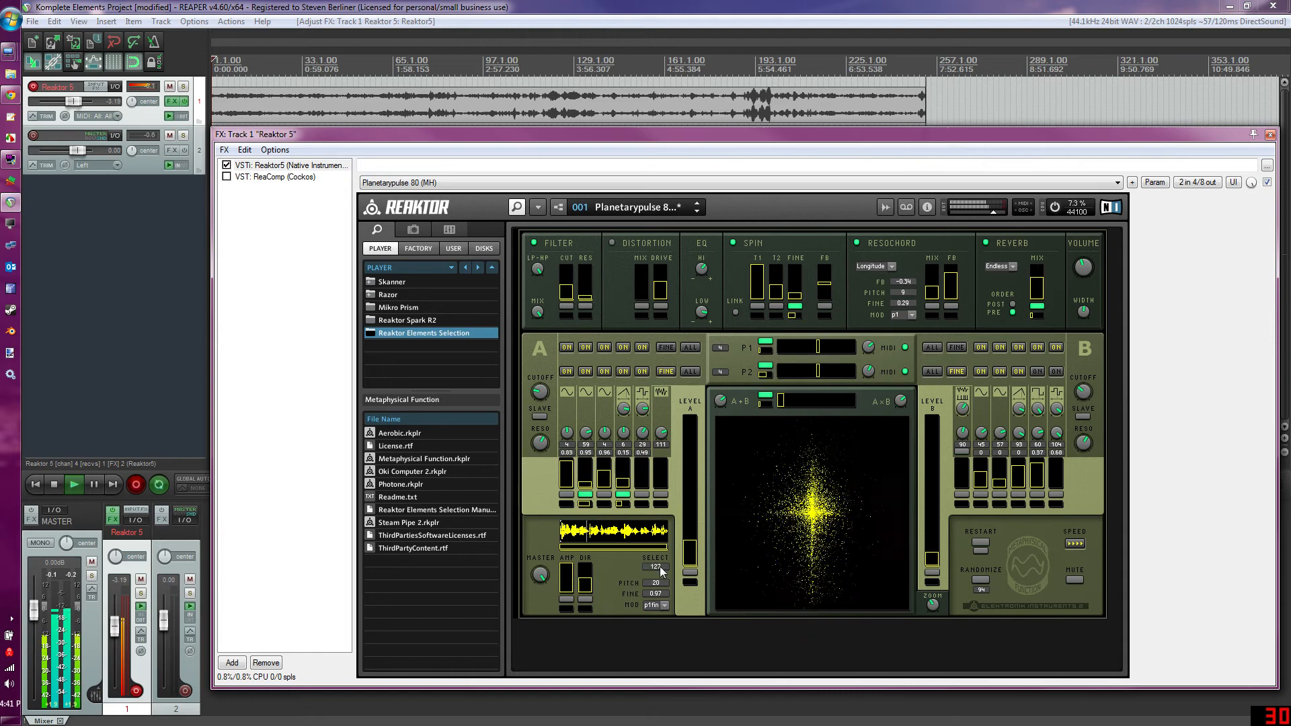
left_click_drag(660, 565, 659, 652)
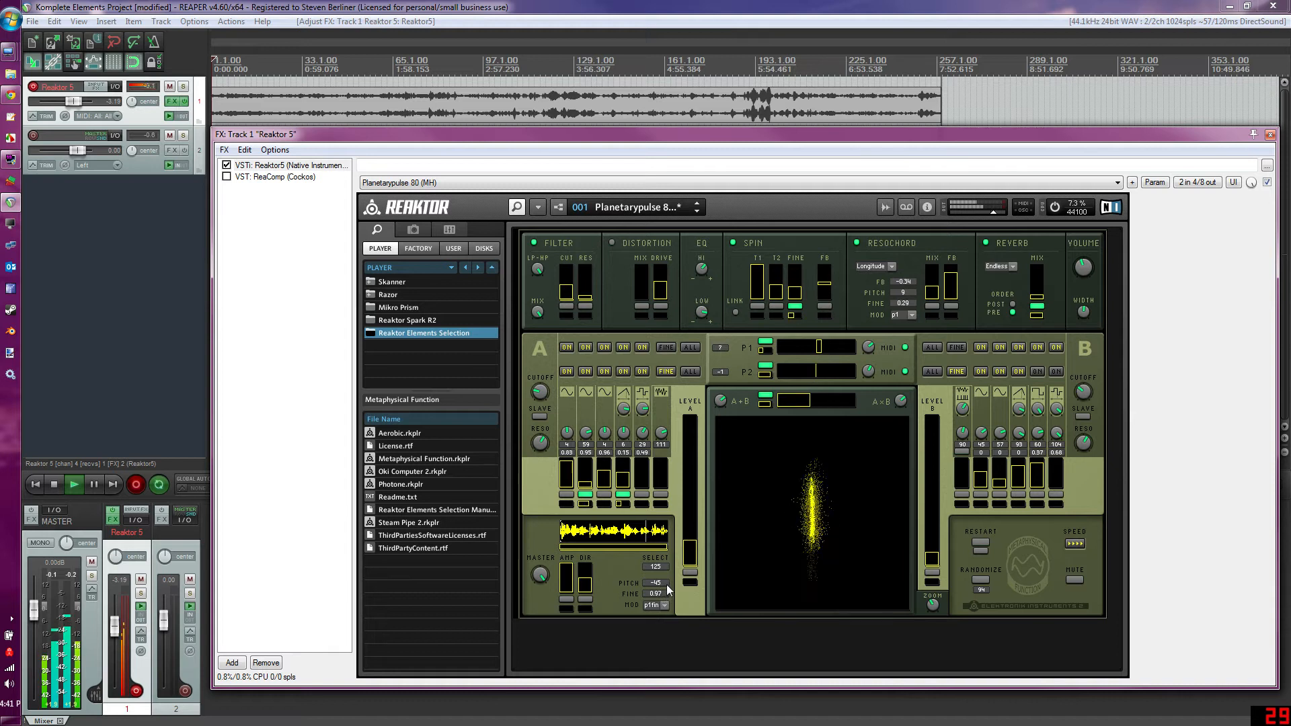
Move the sample player's pitch through -56 to -50 with sample 124, and adjust the Reverb's MIX fader.
left_click_drag(661, 585, 663, 593)
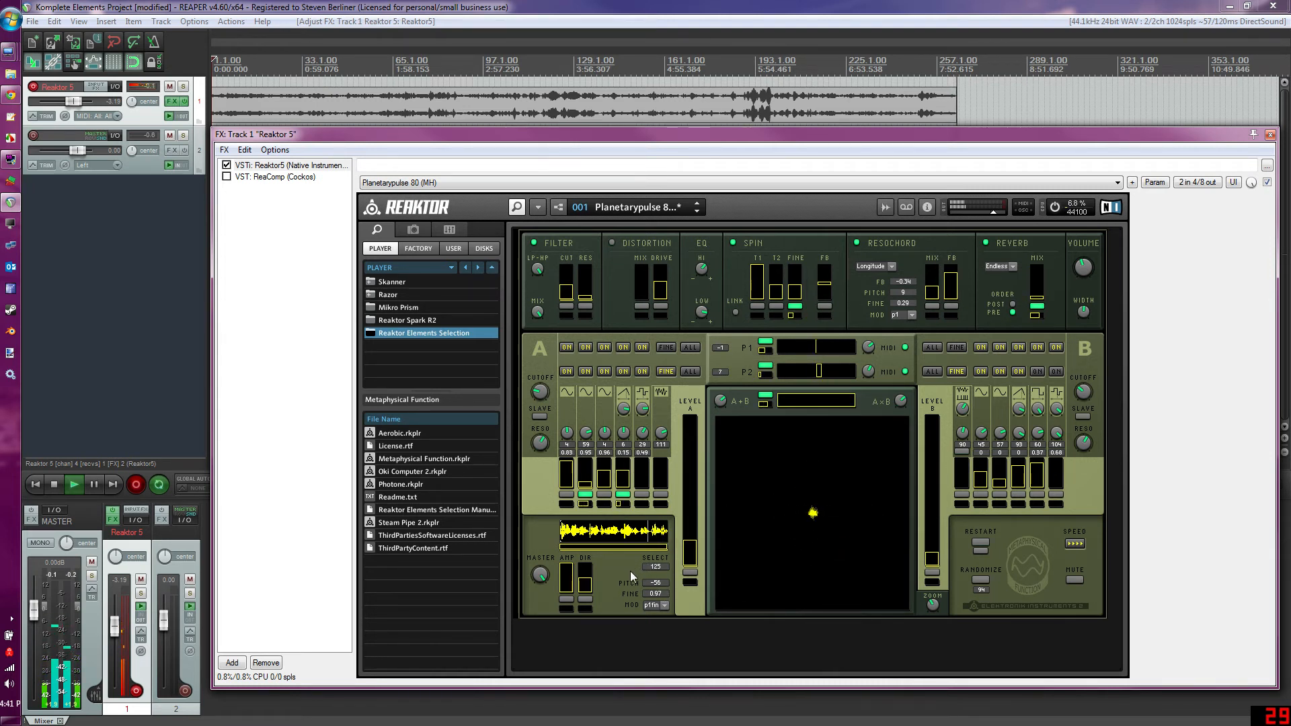
left_click_drag(663, 568, 666, 569)
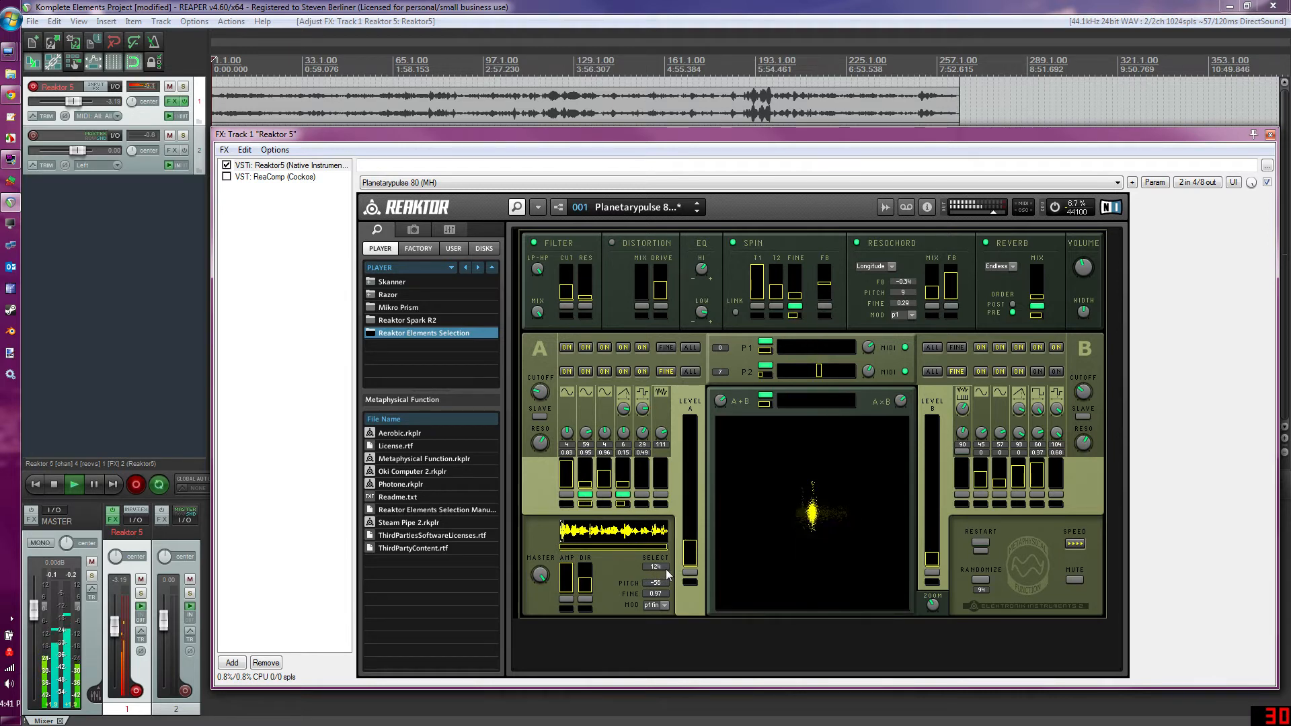
left_click_drag(660, 583, 668, 576)
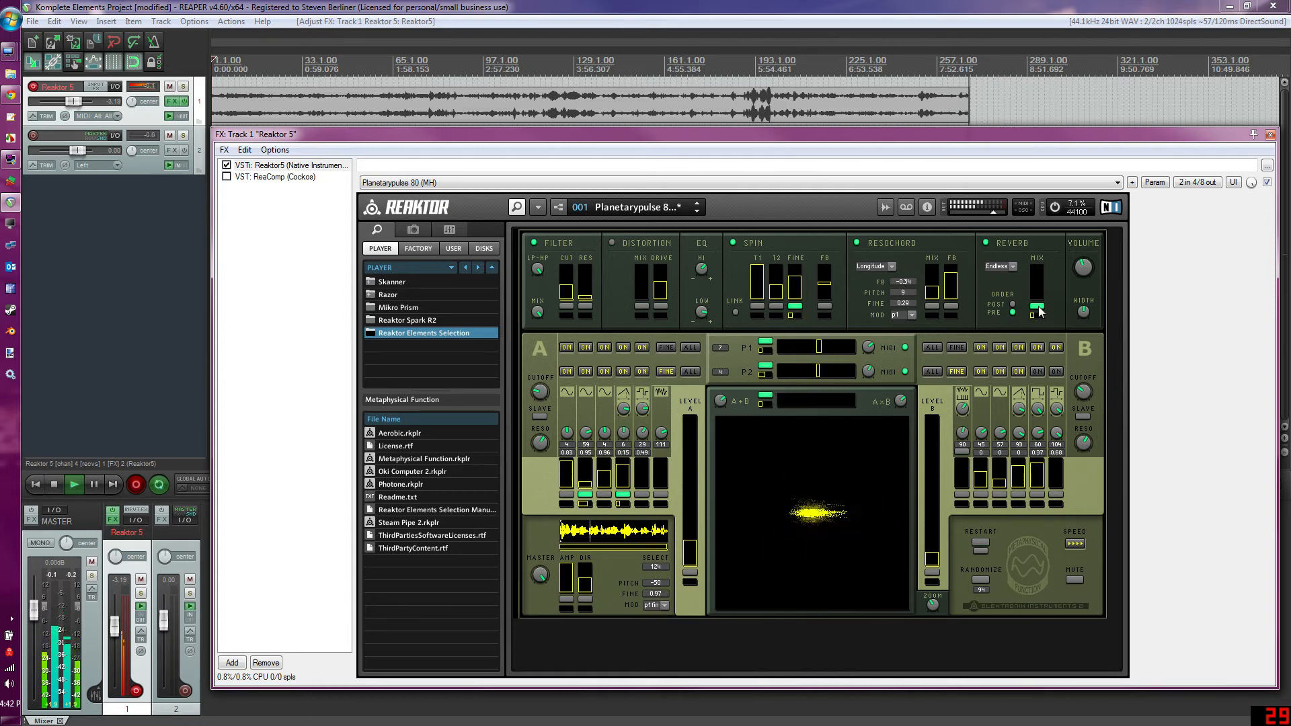
left_click_drag(1038, 285, 1039, 308)
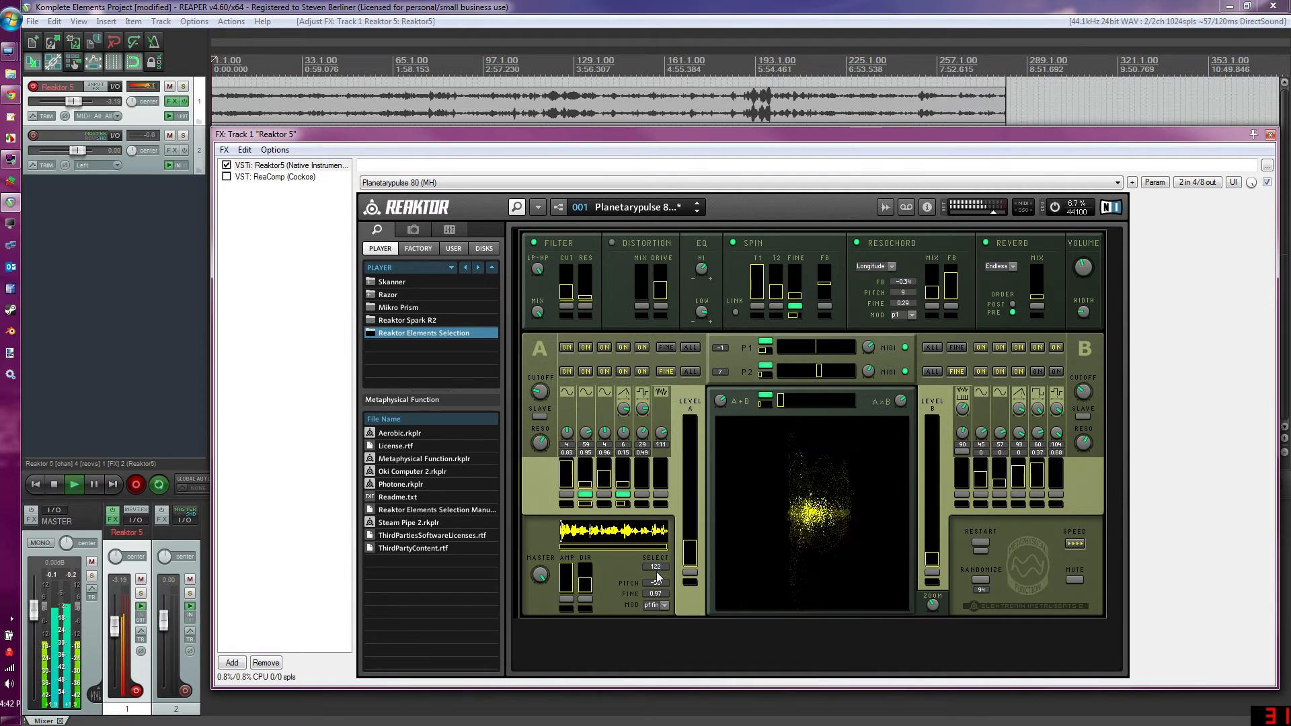
Set the sample player's fine to 1, its MOD to p1, its sample to 97 and its pitch to -27.
left_click_drag(661, 583, 669, 568)
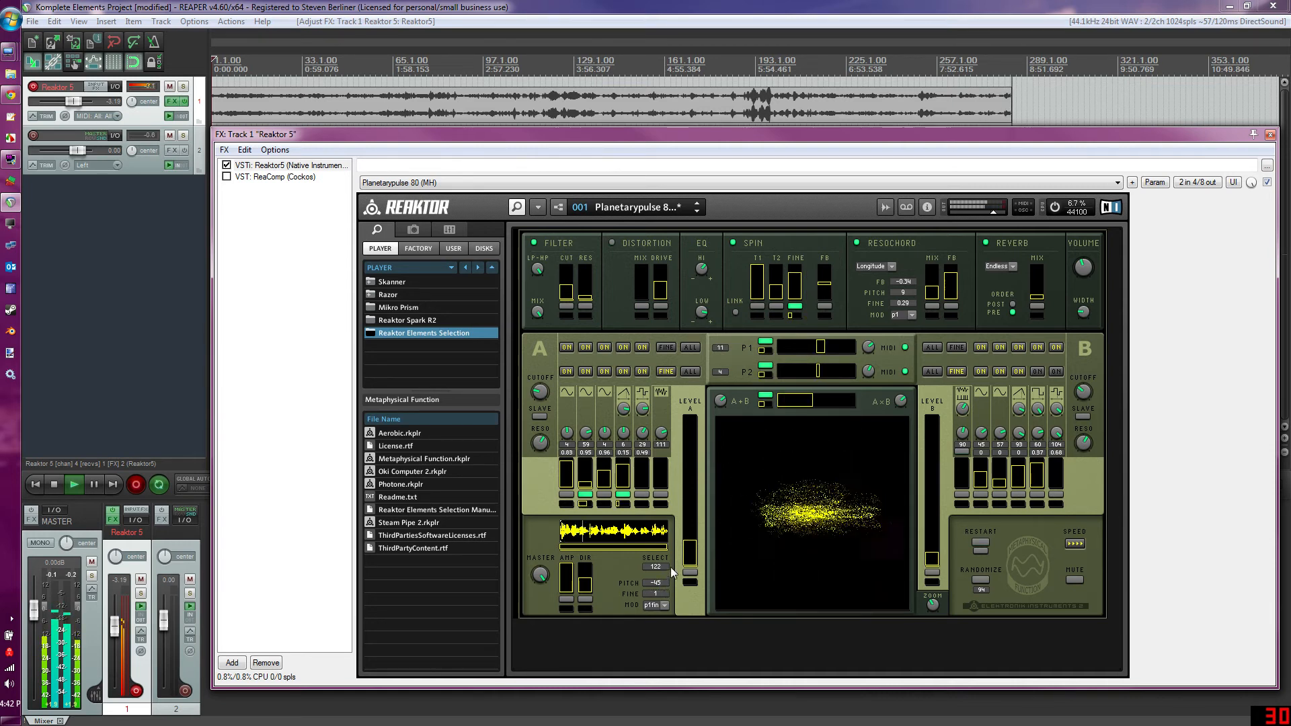
left_click(664, 603)
left_click(654, 613)
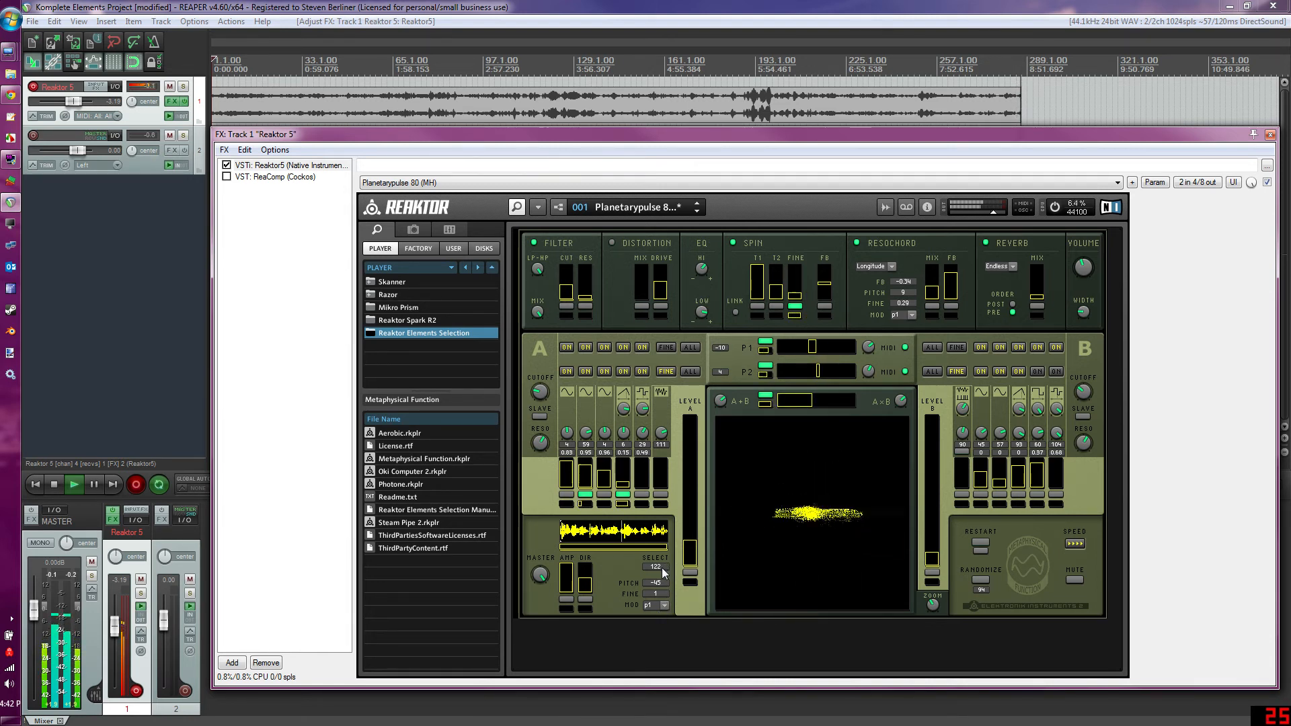
left_click_drag(661, 568, 670, 577)
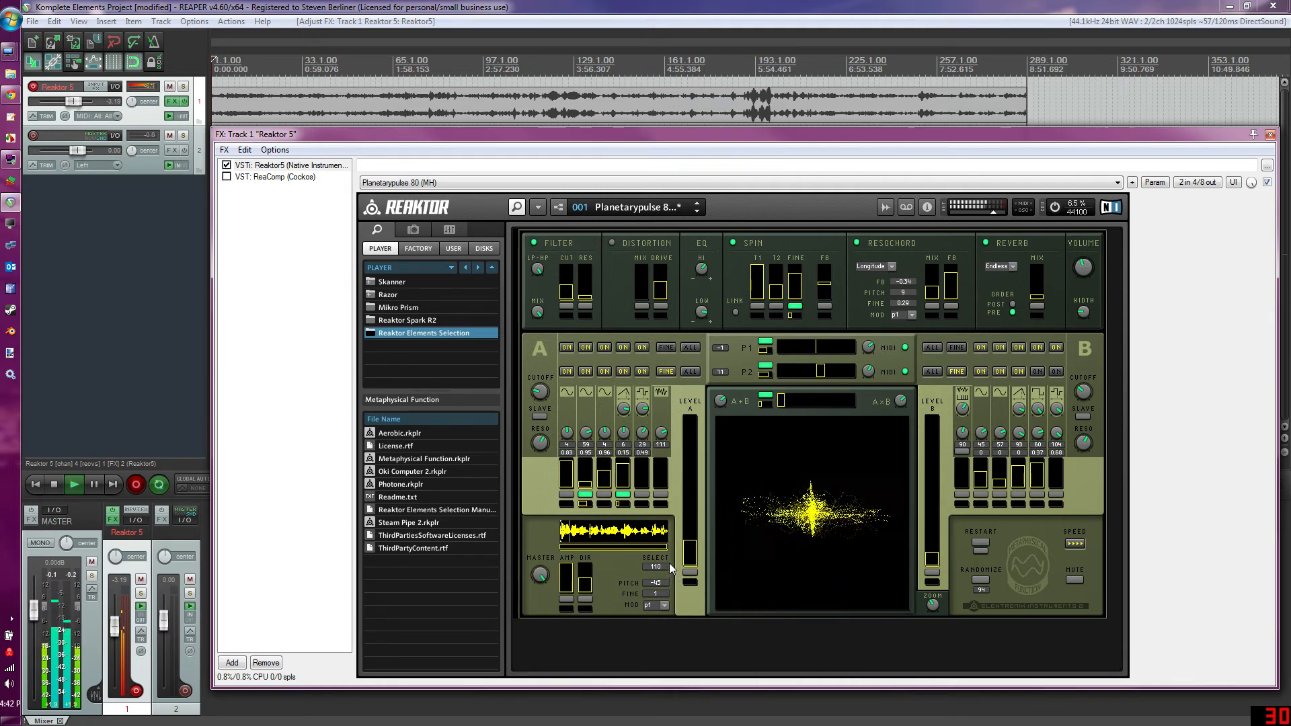
left_click_drag(663, 566, 664, 590)
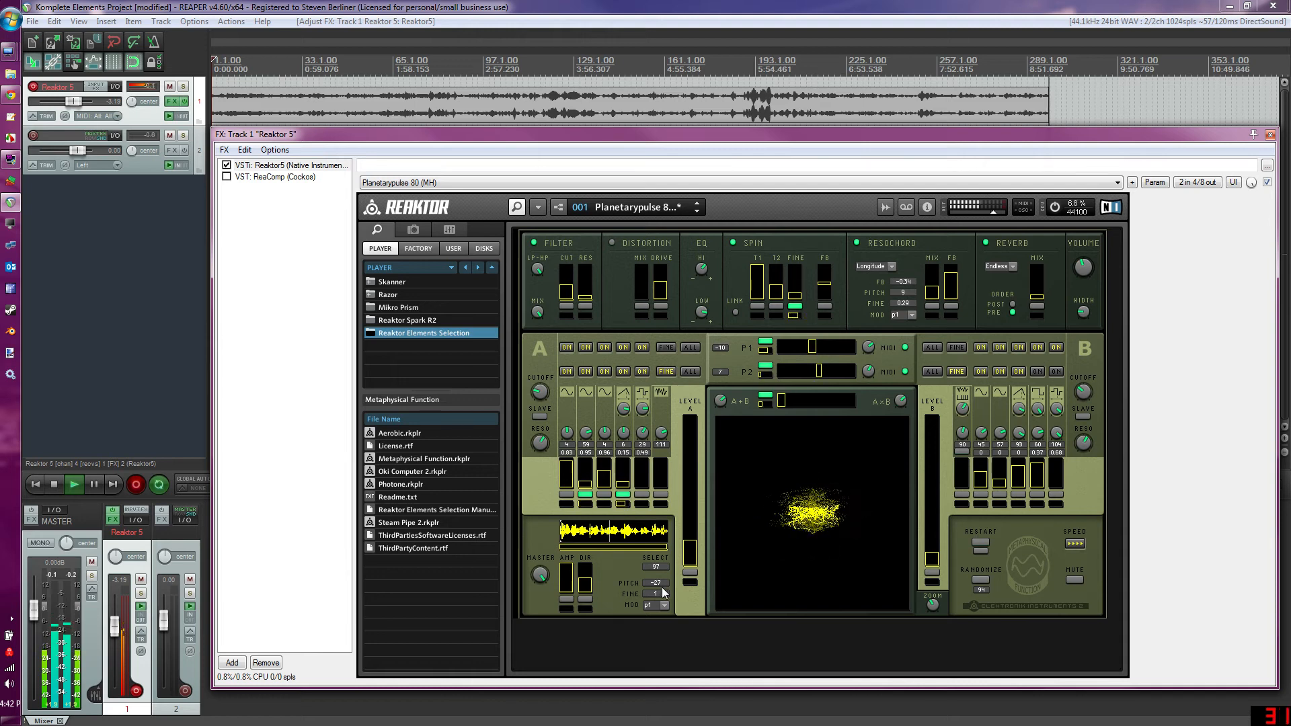
Turn on the switches beneath the Reverb MIX, Resochord FB and MIX, and Distortion MIX faders.
left_click(1040, 308)
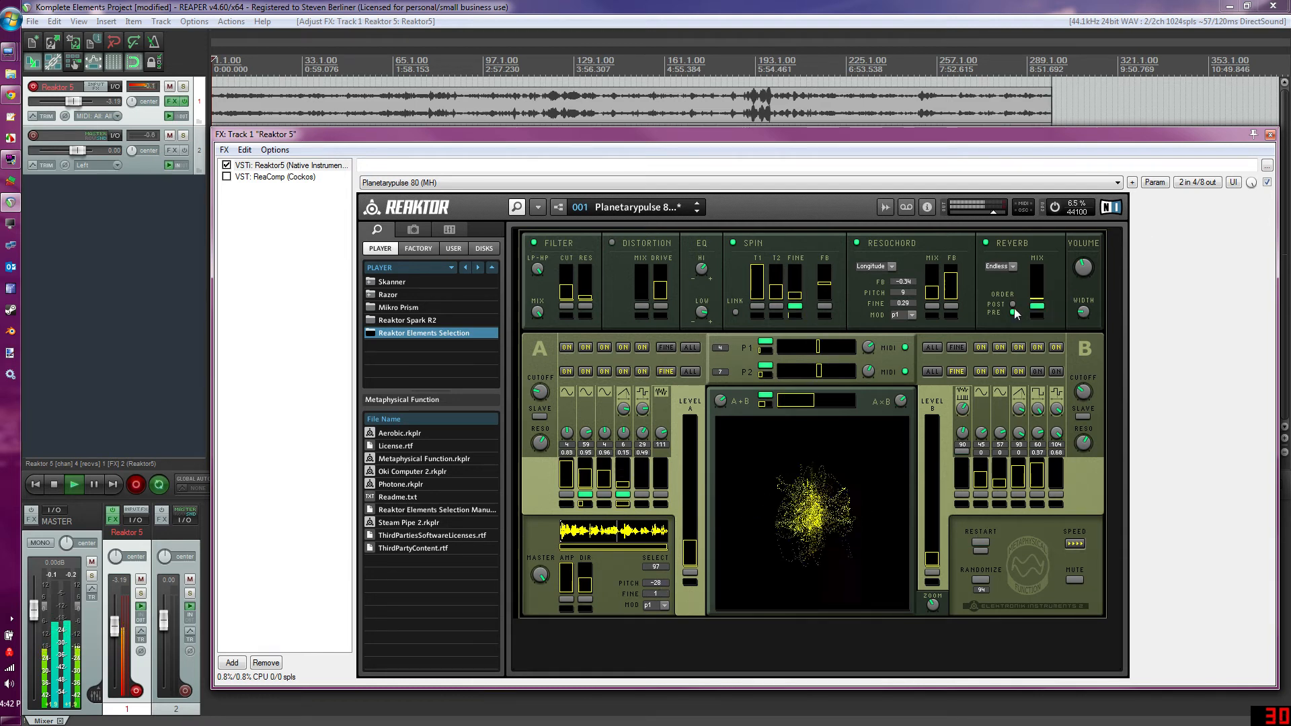
left_click(945, 306)
left_click(931, 306)
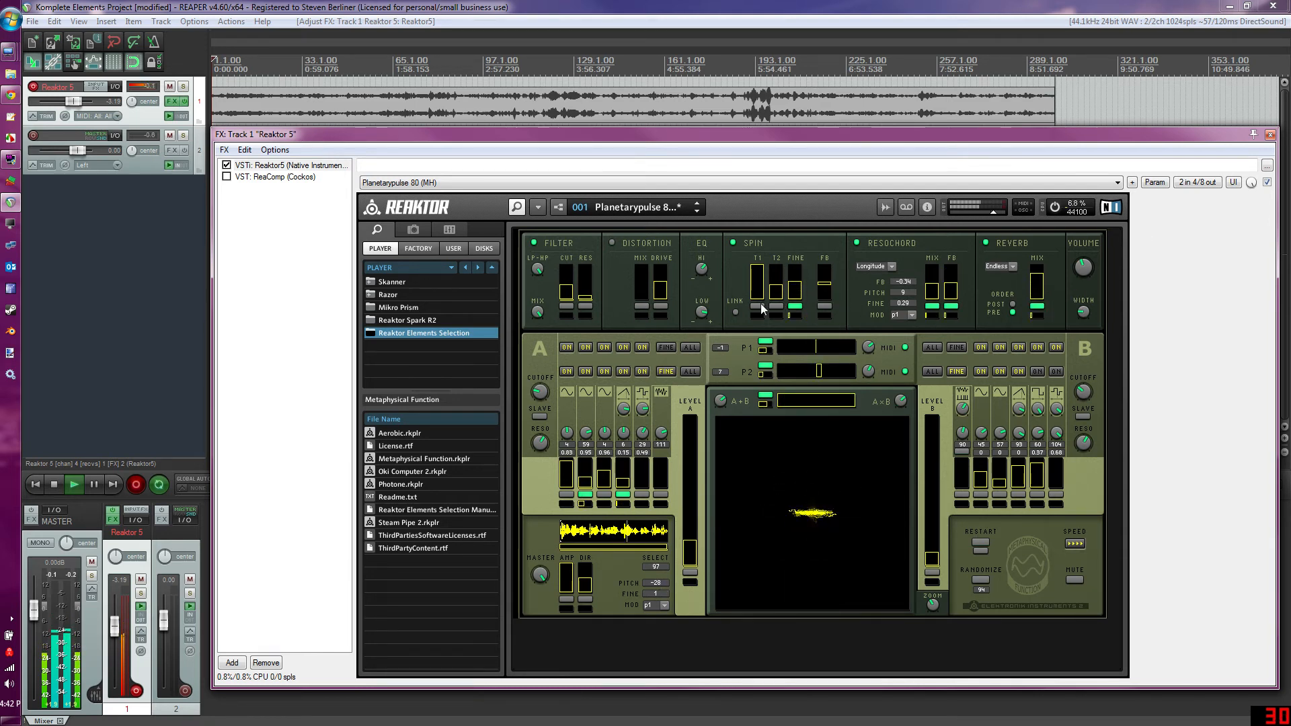
left_click(644, 307)
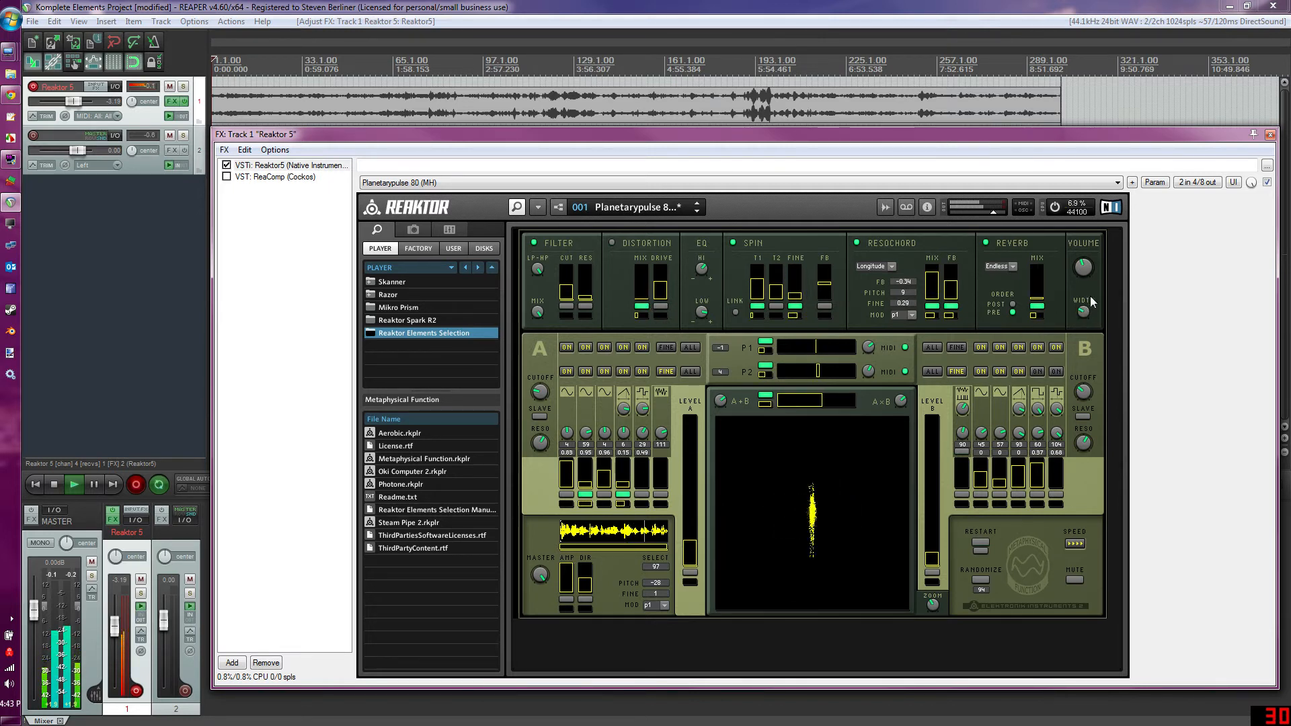
Turn on section B's SLAVE, toggle the switch beneath the Reverb's MIX fader, and switch section A's SLAVE on and off again.
left_click(1082, 416)
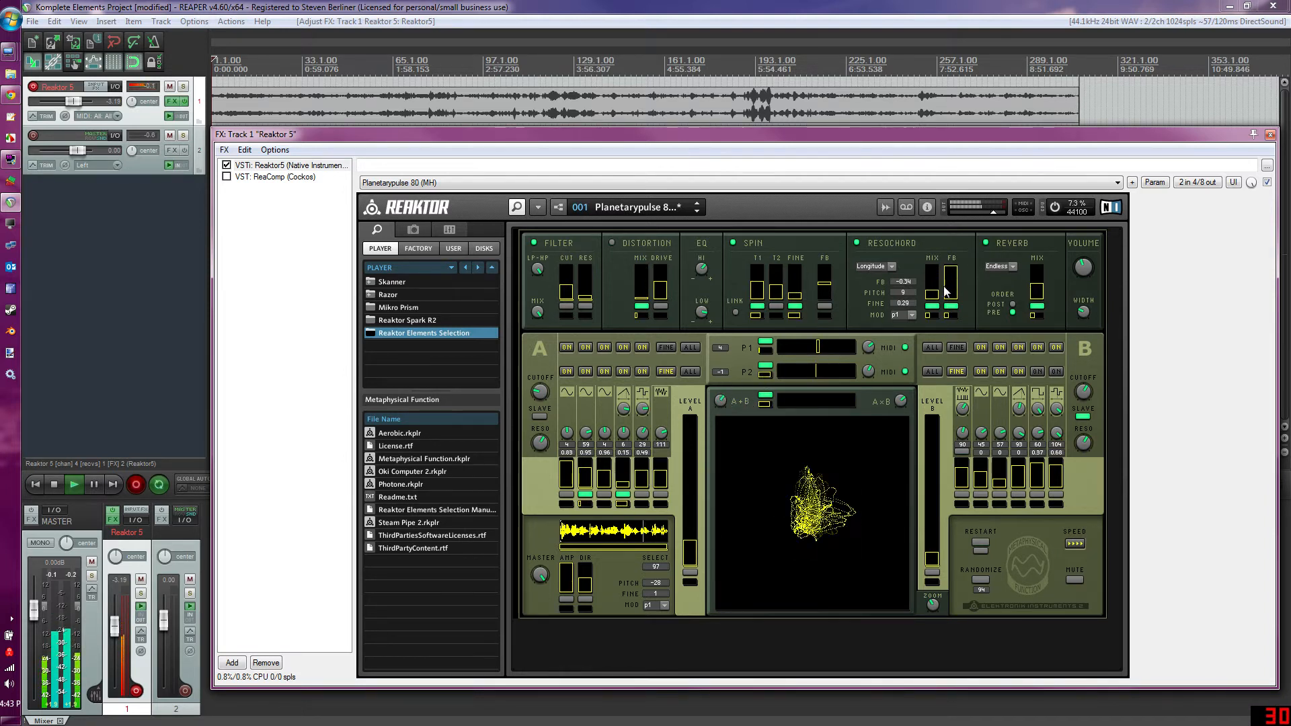
left_click(1034, 307)
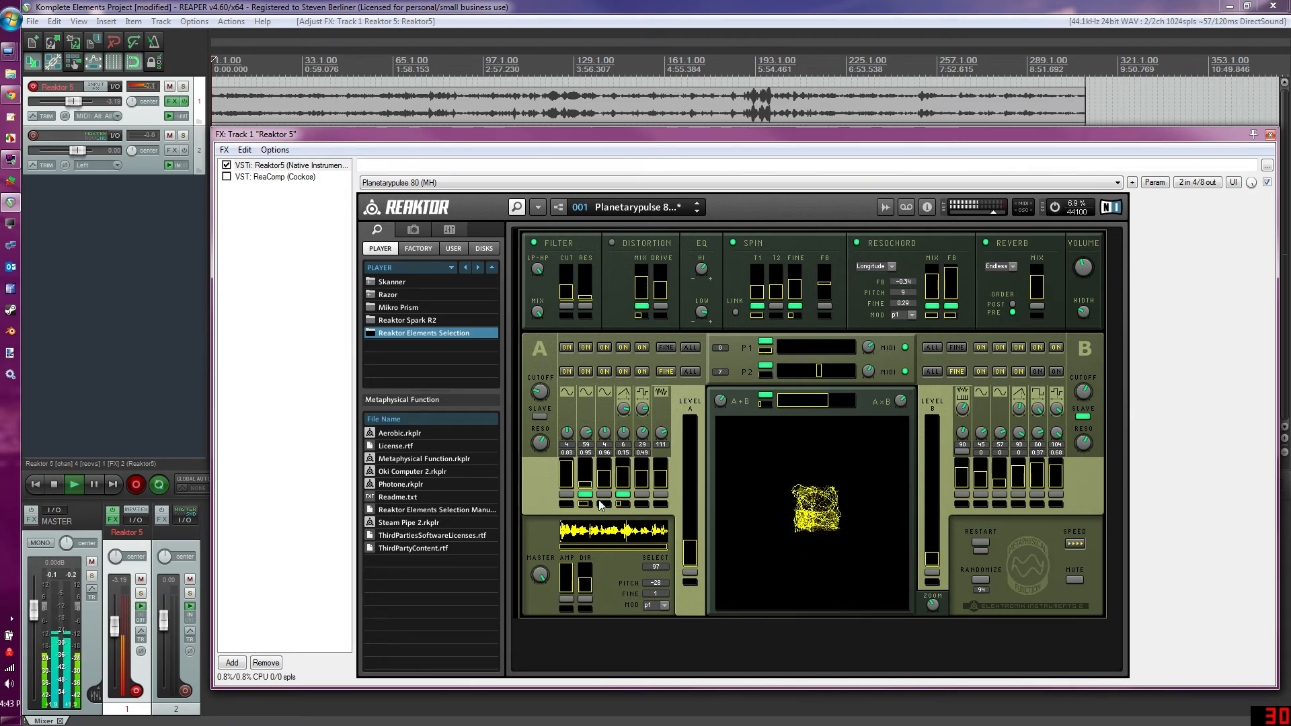
left_click(539, 416)
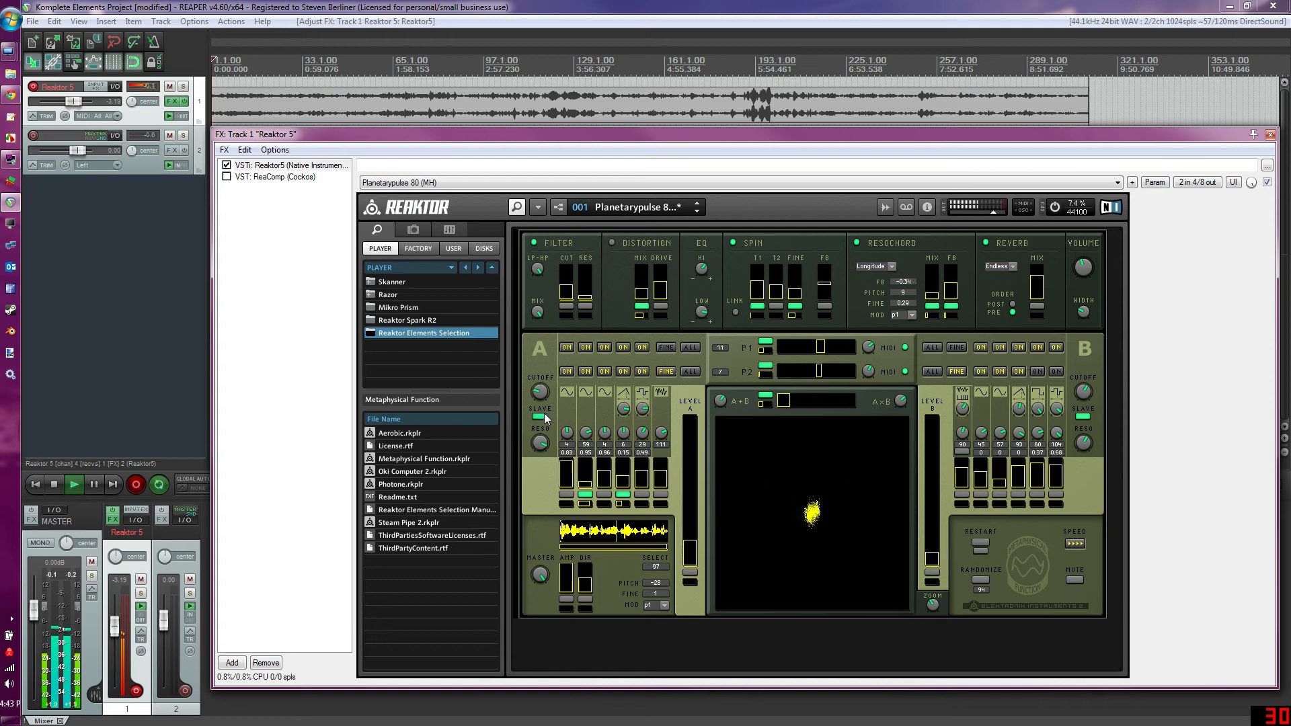
left_click(539, 416)
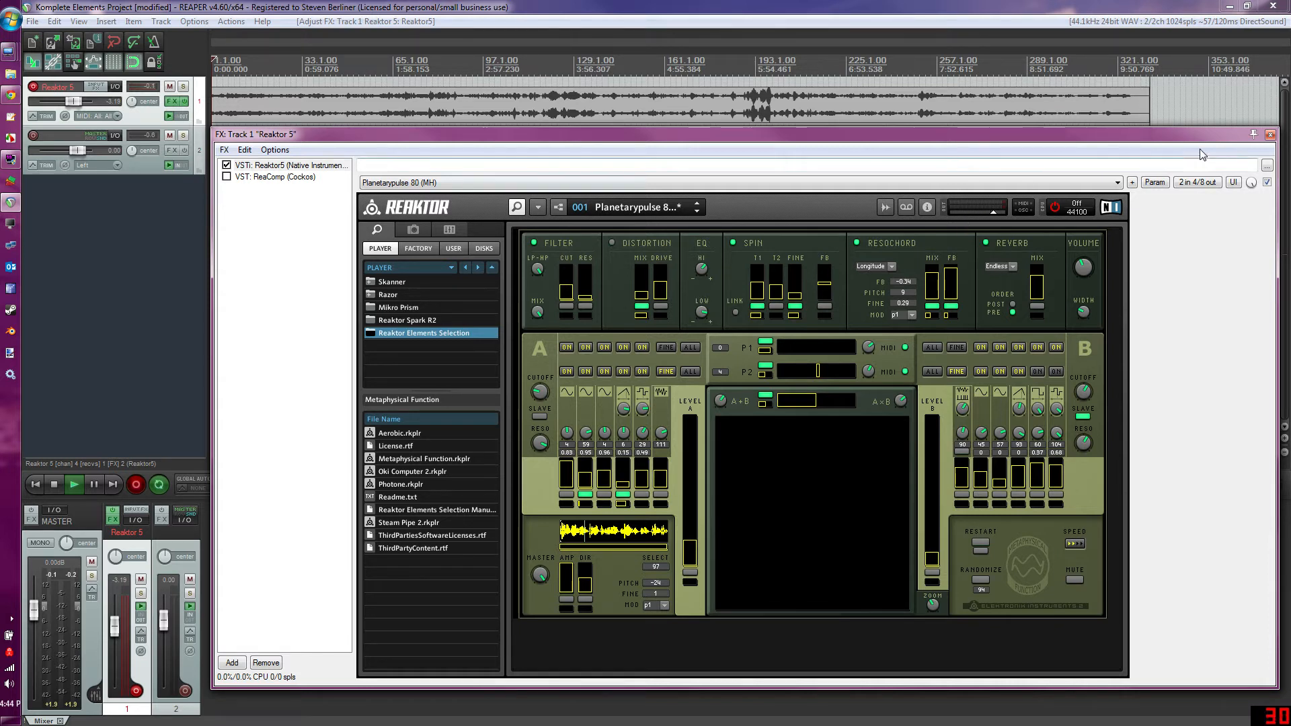
Close the track's effects window, stop the recording with the edit cursor at measure 119, and save the recorded file.
left_click(1269, 136)
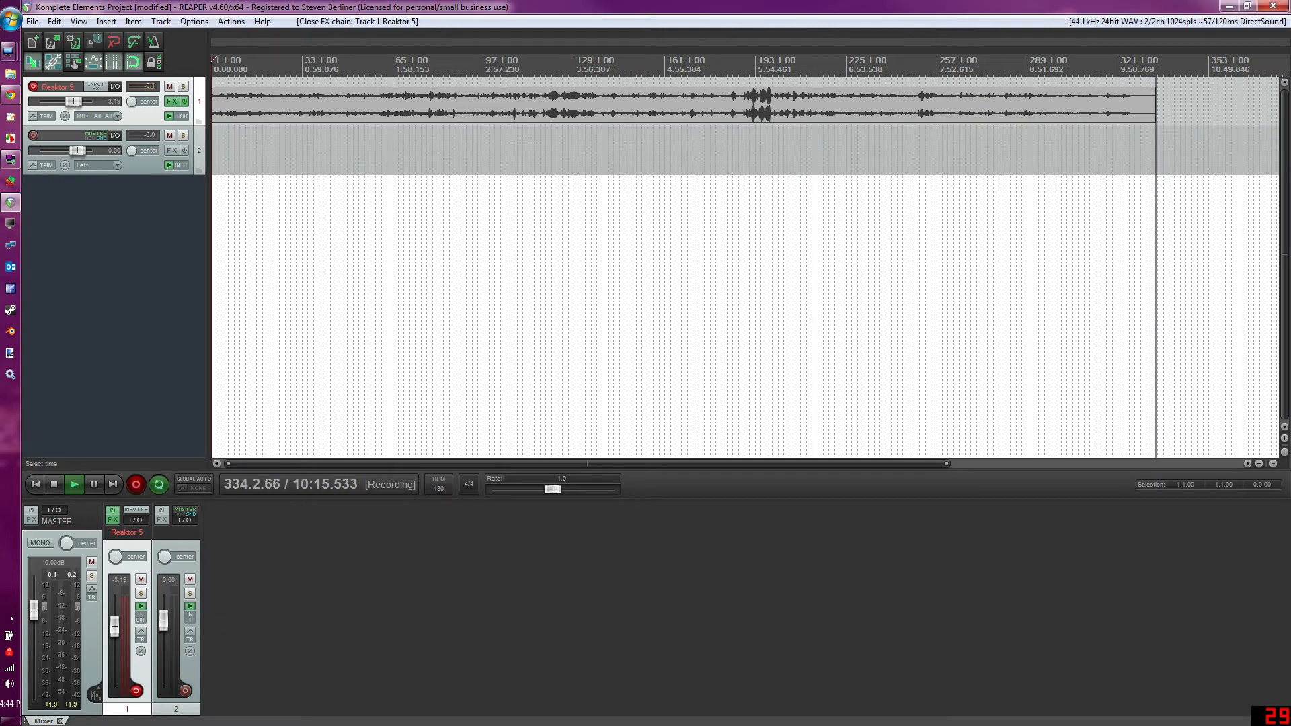
left_click(546, 229)
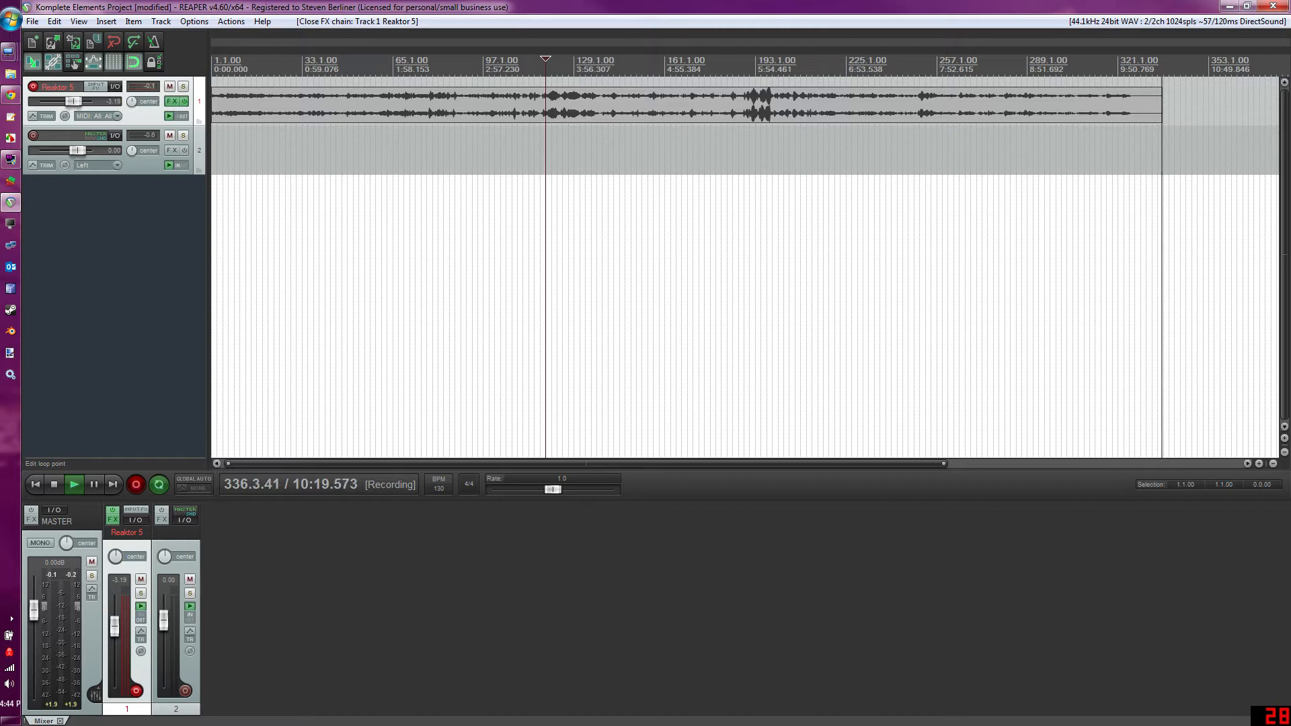
left_click(55, 488)
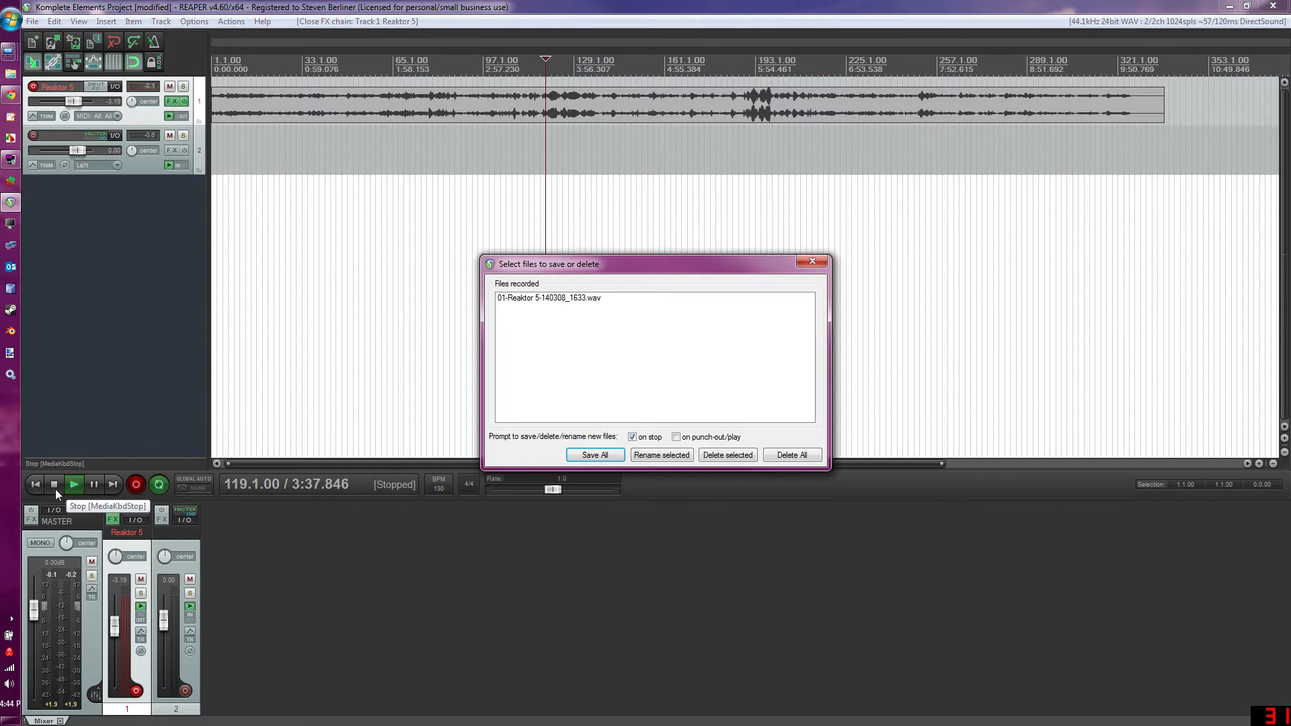
key("Return")
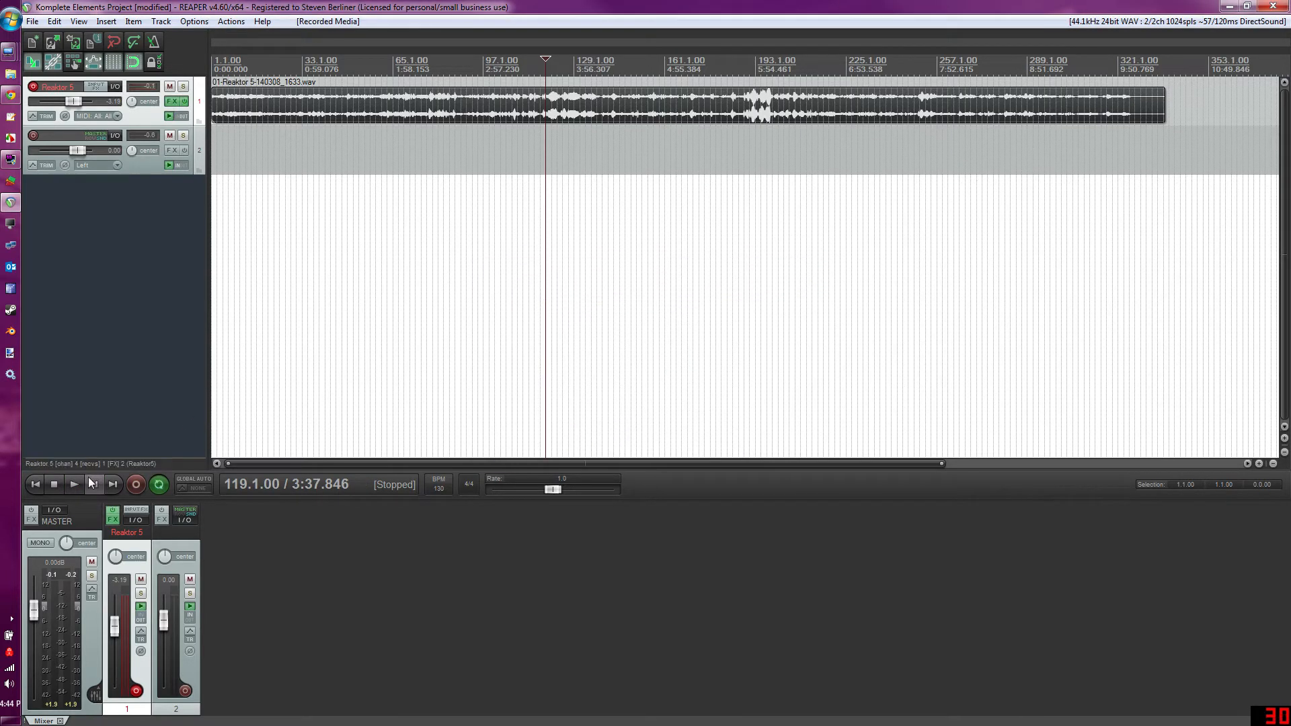
Play back the recording from measures 119 and 127, and stop playback.
left_click(81, 481)
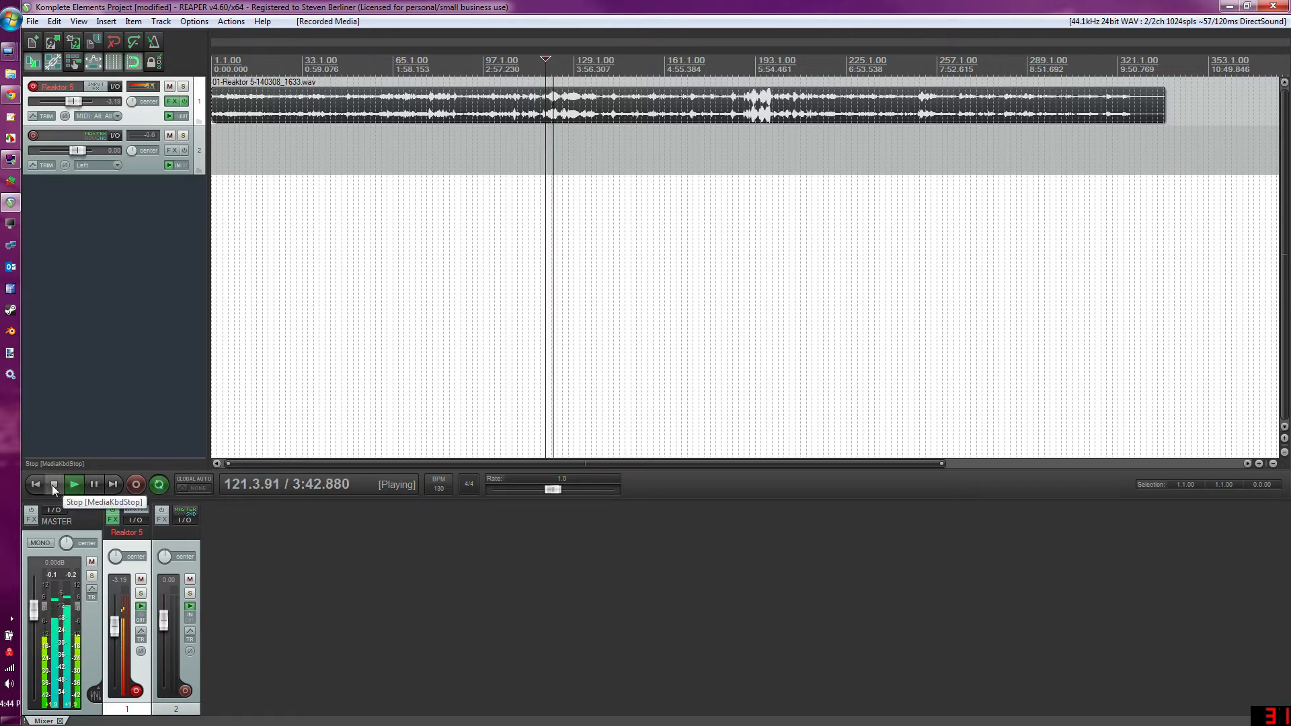
left_click(569, 60)
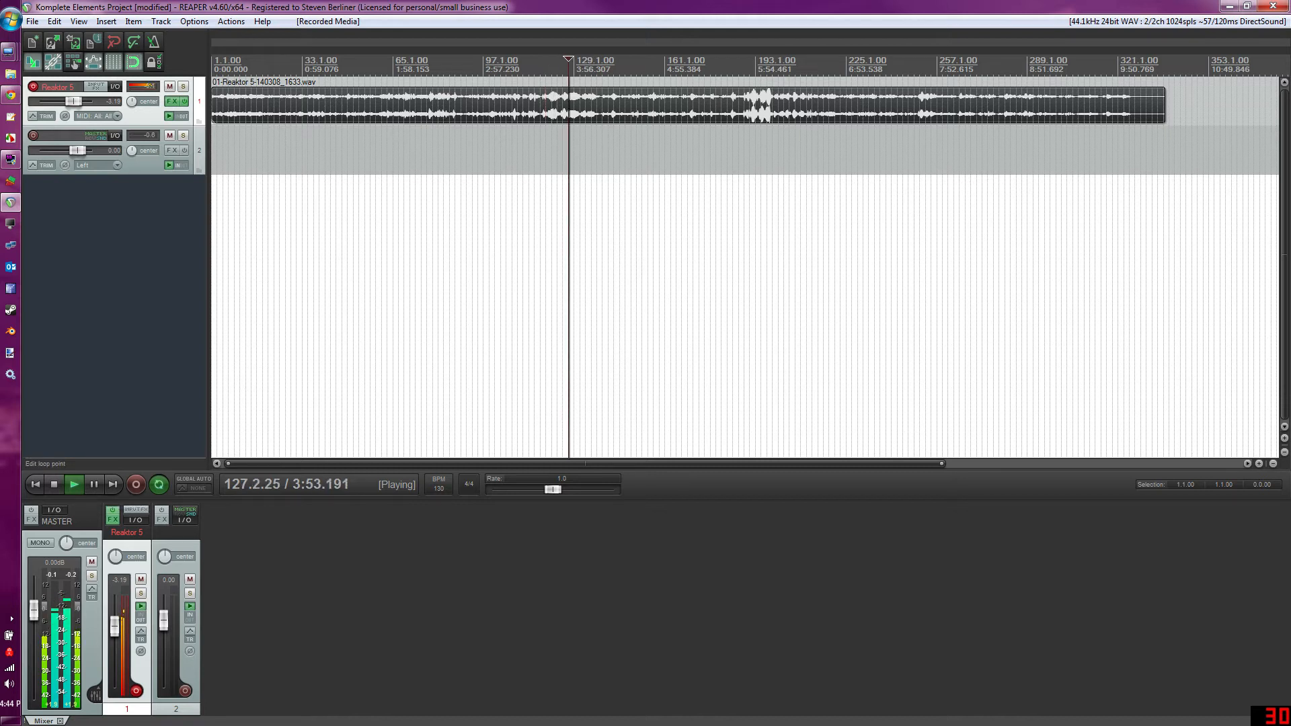
left_click(54, 484)
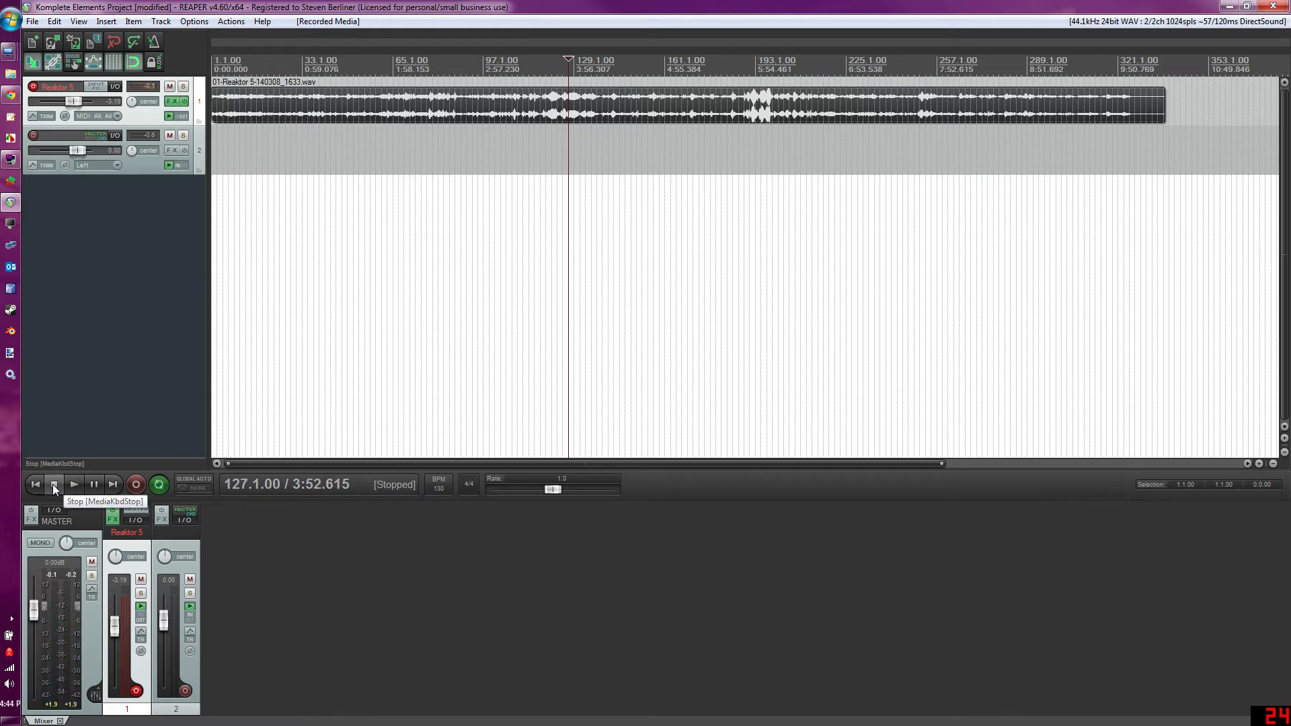
Audition the recording's loudest section and measure 69 while setting the Reaktor 5 track's volume to -9.47 dB and on to -4.07 dB.
left_click(750, 62)
left_click(74, 485)
left_click_drag(72, 101, 66, 102)
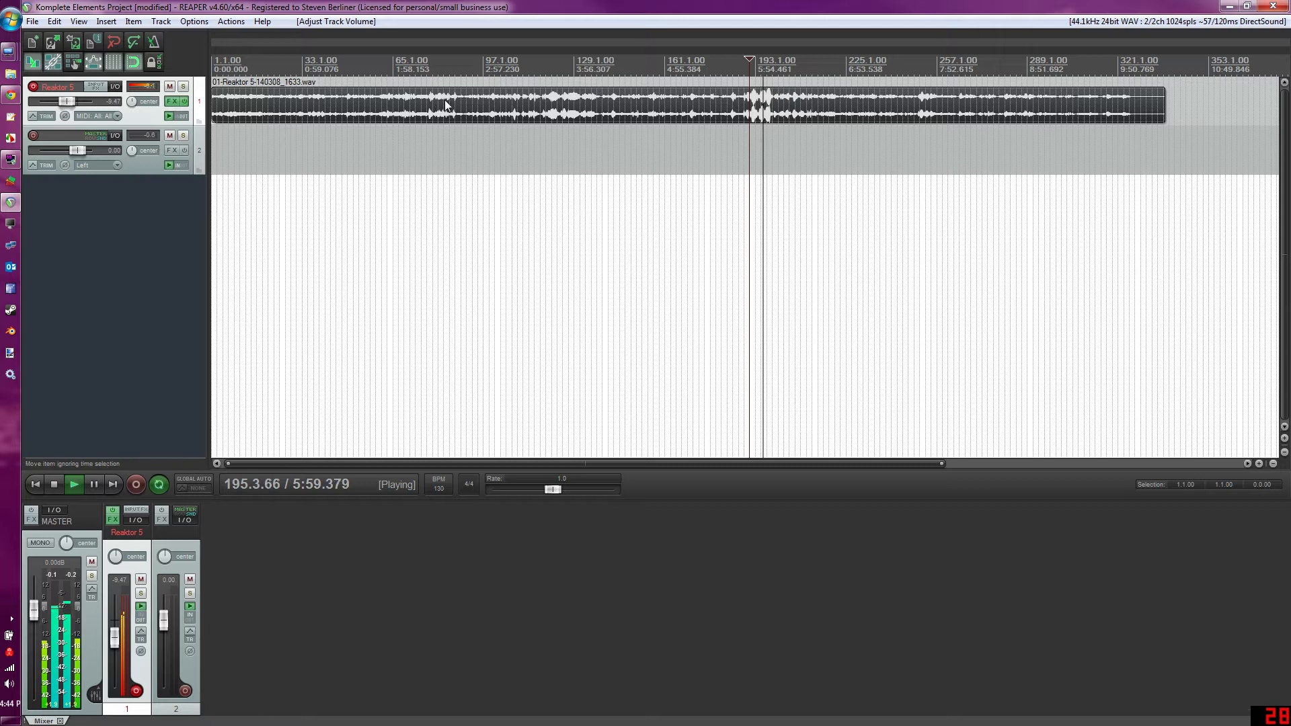
left_click(402, 64)
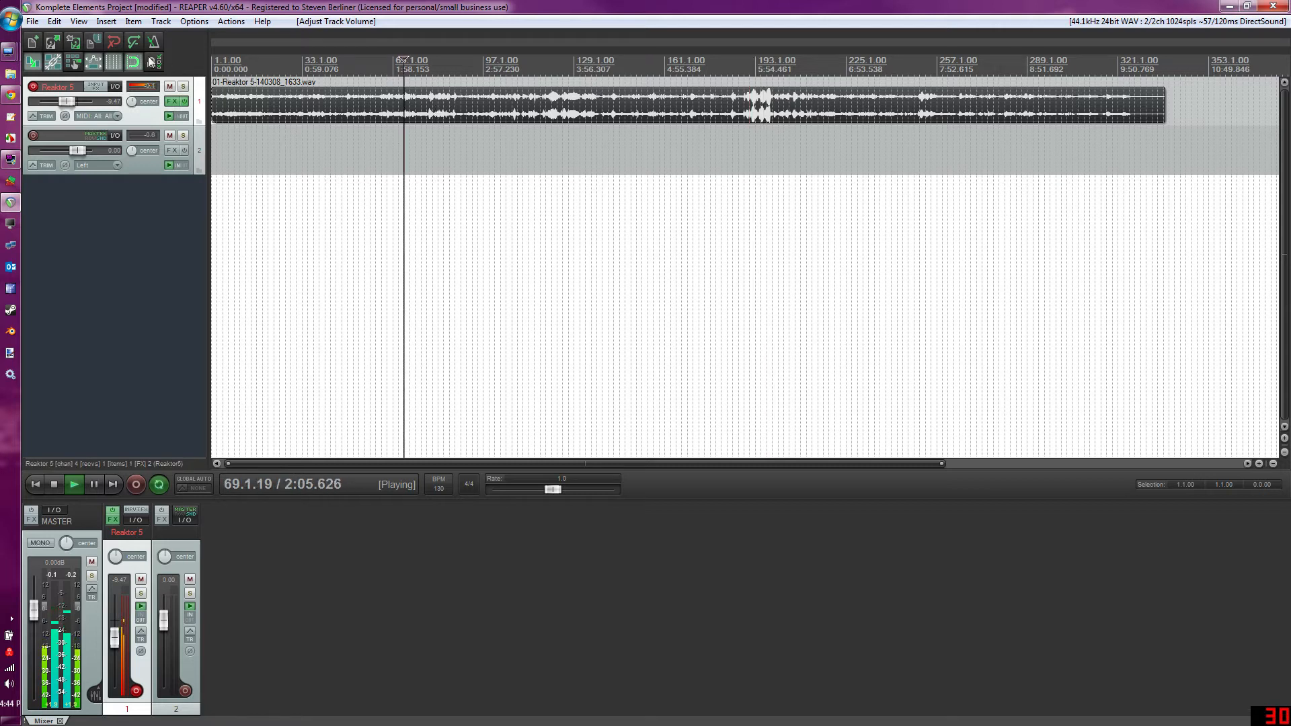
double_click(67, 101)
left_click_drag(77, 102, 71, 101)
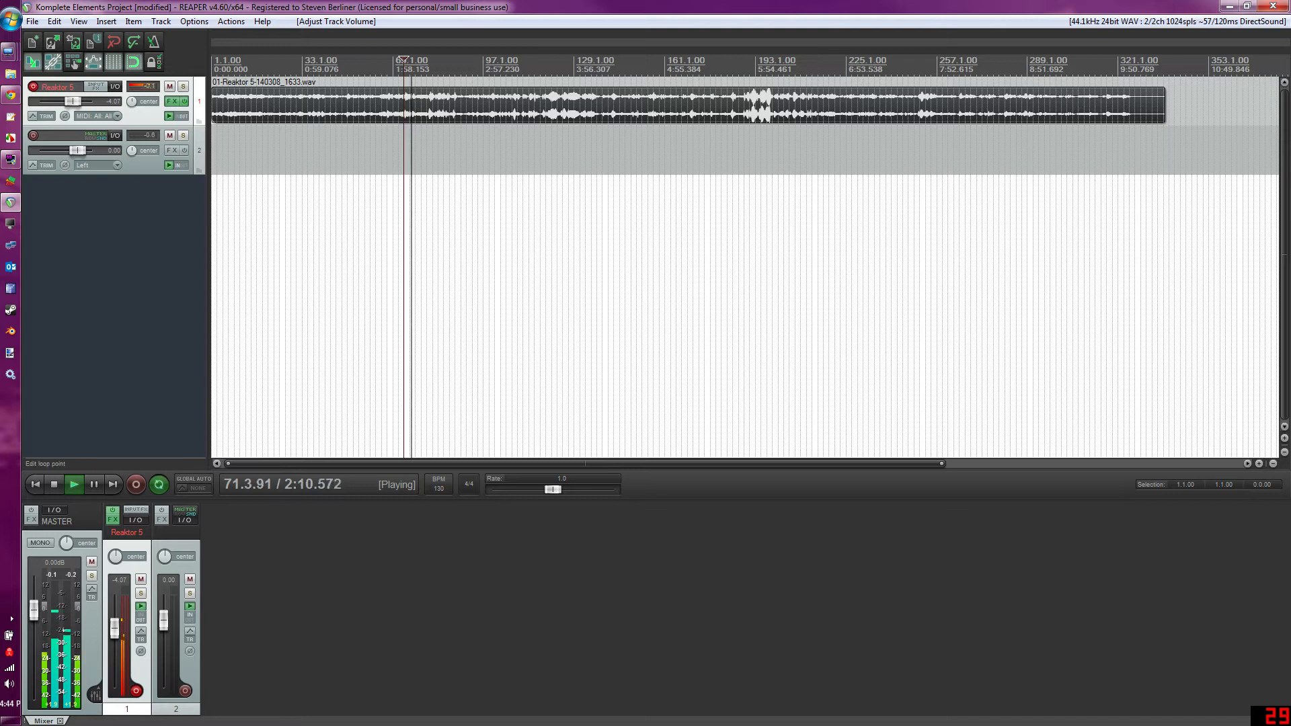
Play the recording from measure 117, set the Reaktor 5 track's volume to -2.32 dB, and stop playback.
left_click(540, 63)
left_click_drag(75, 106, 77, 106)
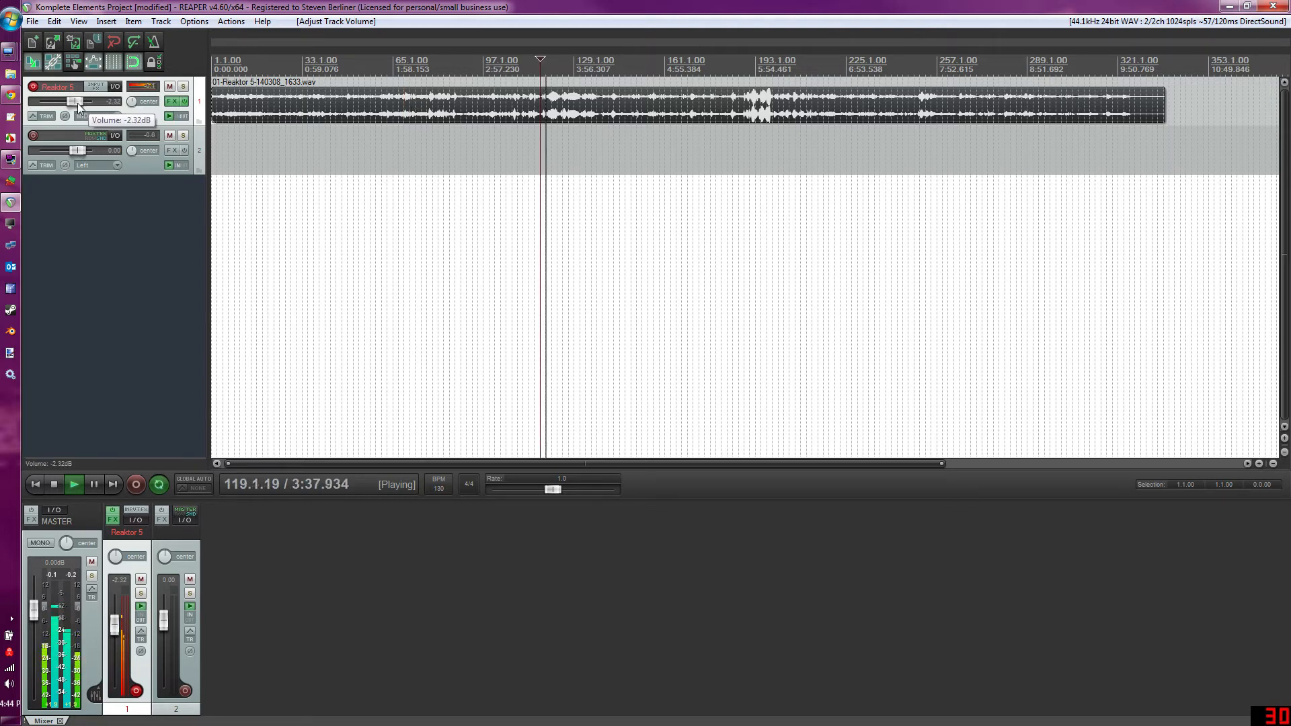
left_click(57, 481)
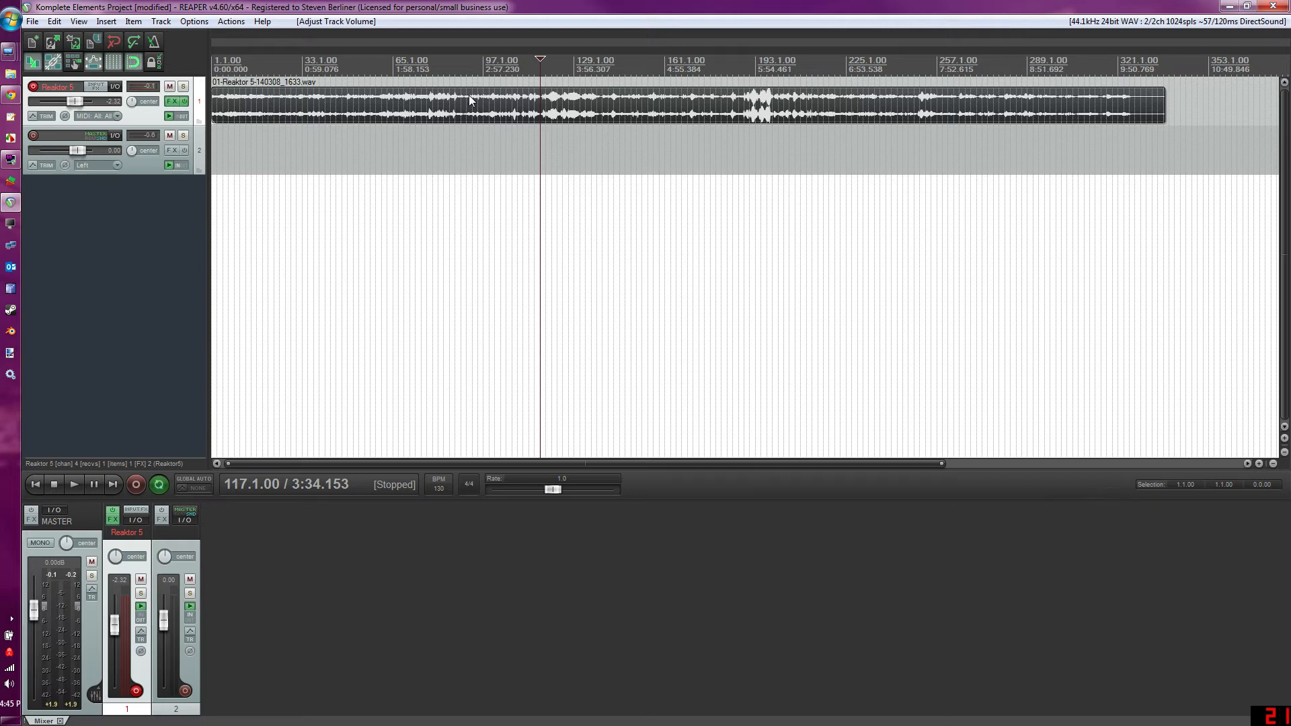
Open the Reaktor 5 track's effects and play Aerobic's Smoov 1 pattern while viewing Unit 1 and Unit 2, and stop playback.
left_click(173, 102)
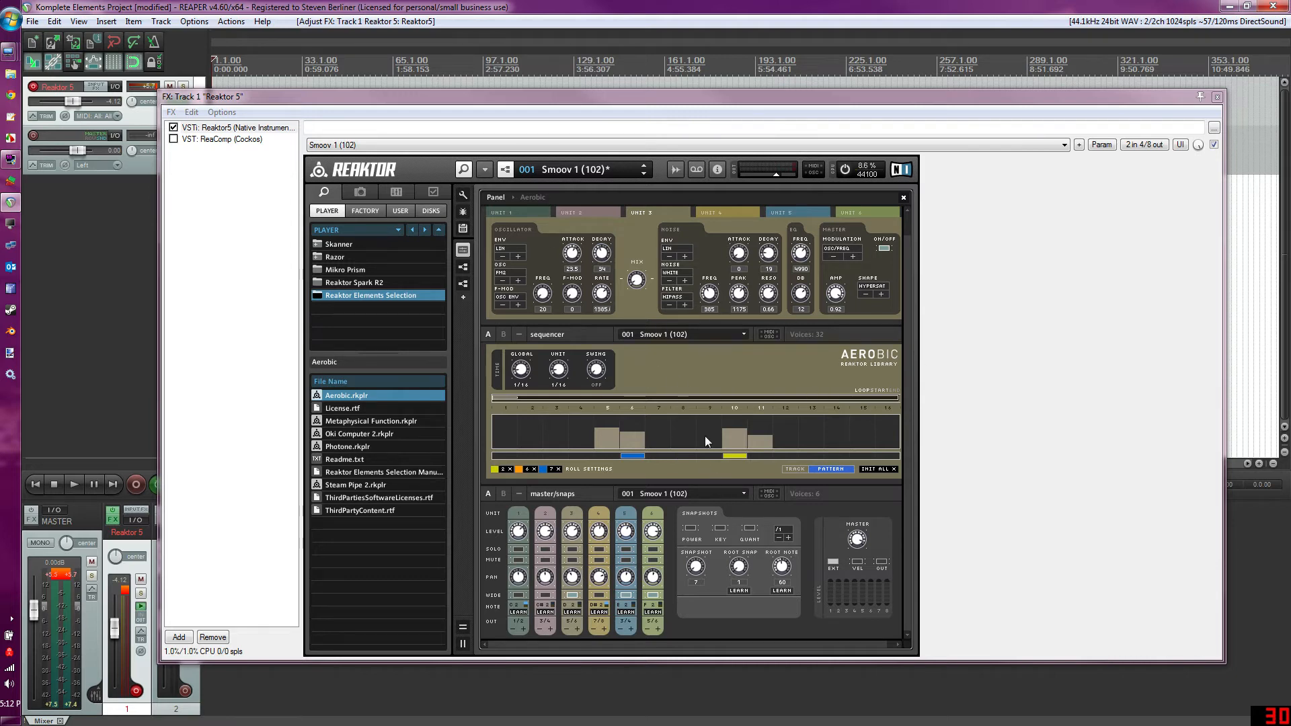
left_click(75, 484)
left_click(515, 215)
left_click(578, 210)
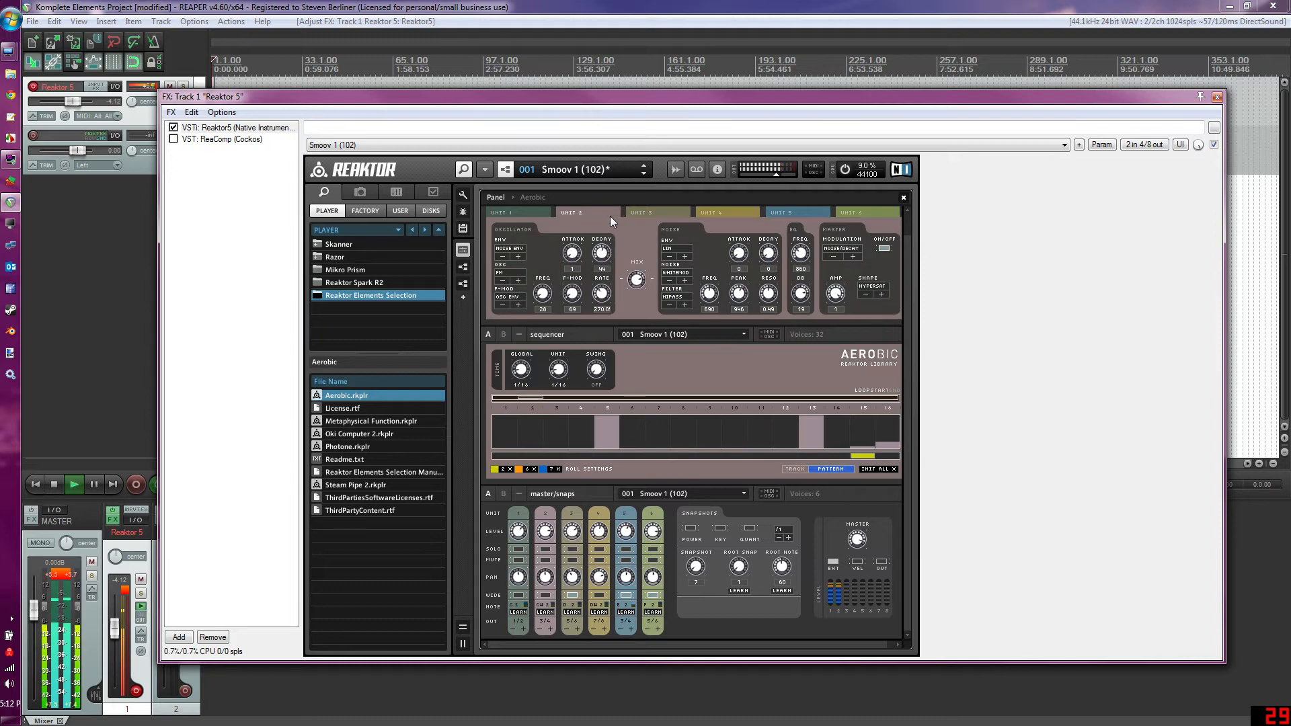
left_click(532, 211)
left_click(54, 484)
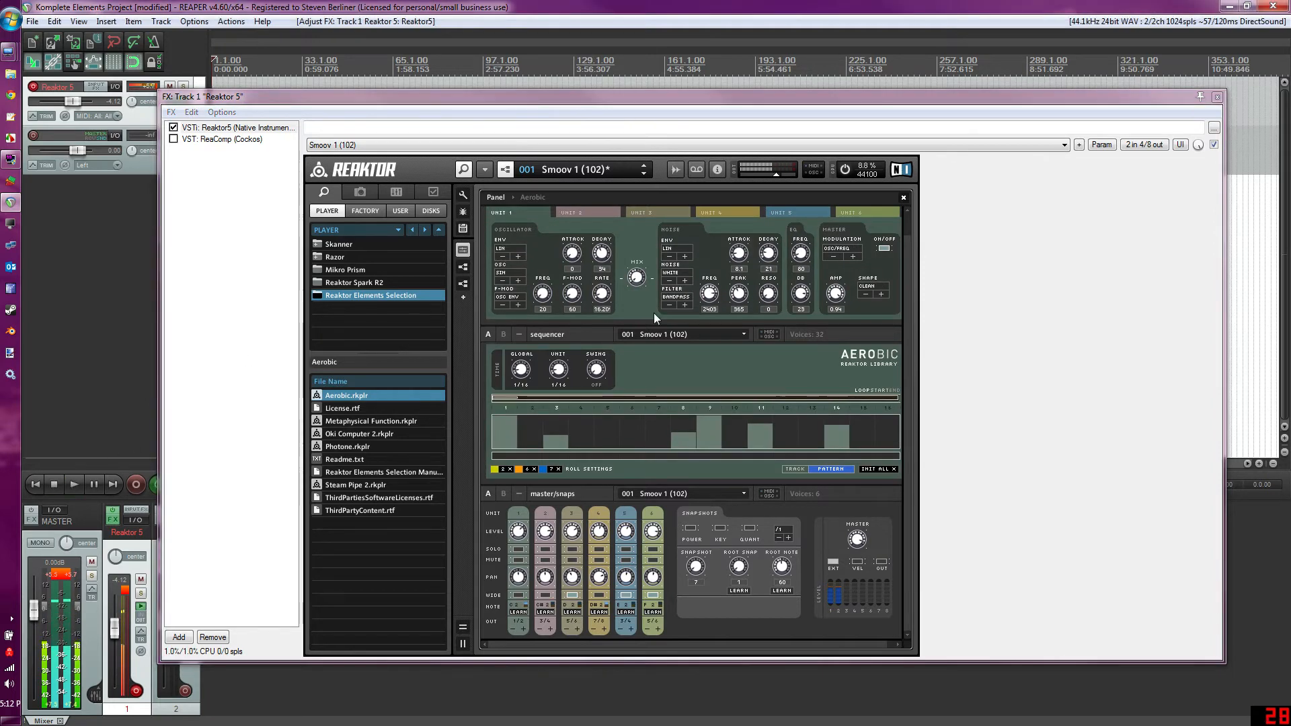
Review Aerobic's Unit 2 and Unit 3 settings and return to Unit 1.
left_click(591, 214)
left_click(644, 211)
left_click(534, 215)
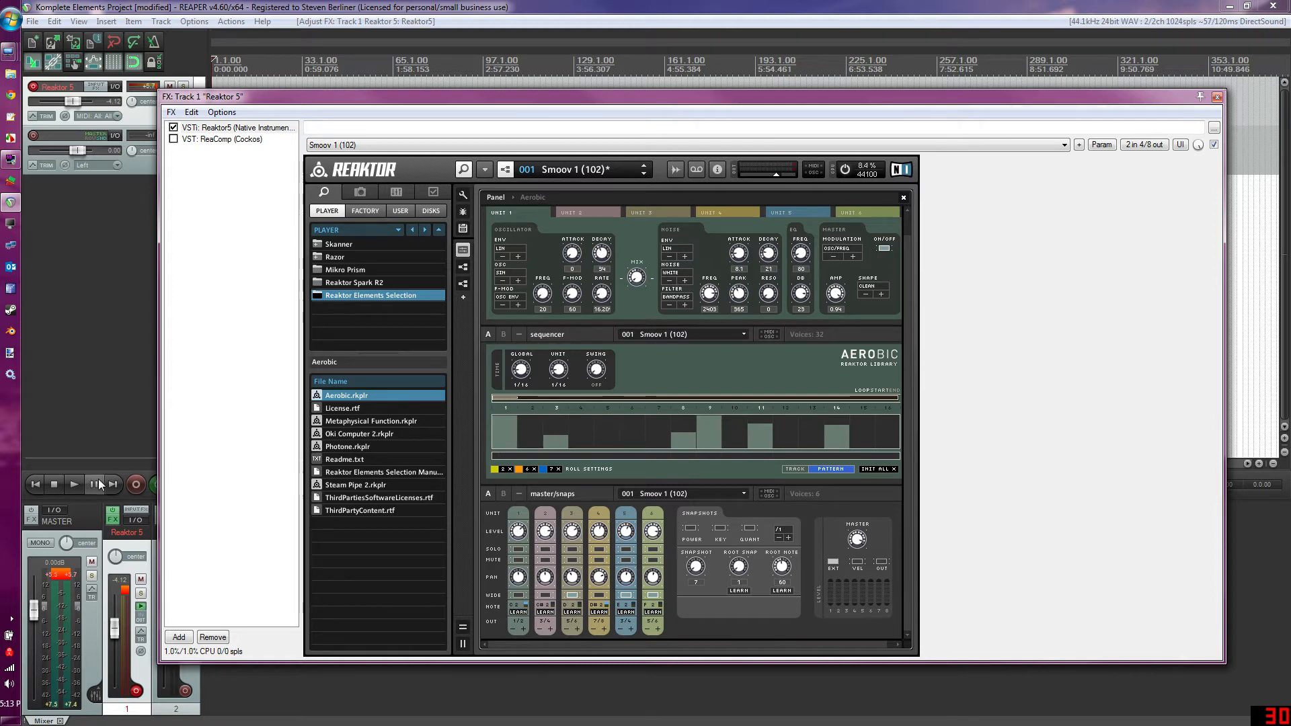
Play the pattern while redrawing all of Unit 1's sequencer steps, first low and then near full level, and stop playback.
left_click(74, 485)
left_click_drag(503, 444, 970, 469)
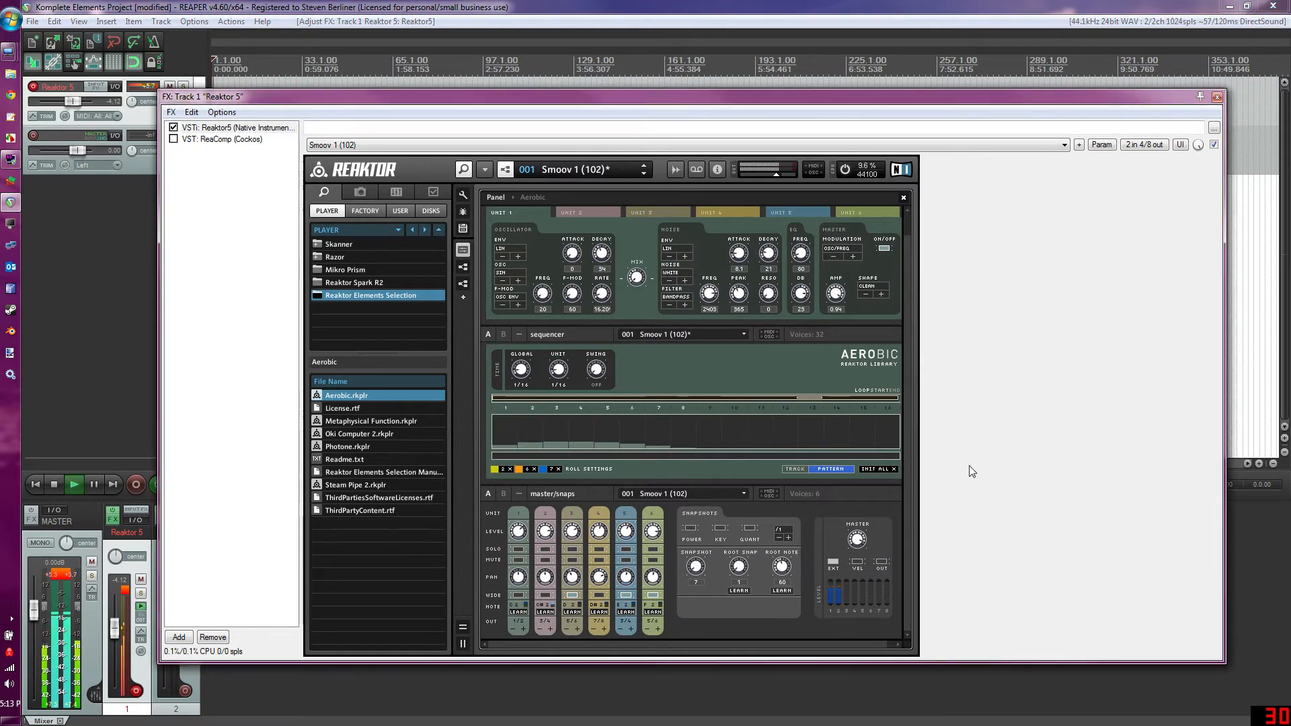
left_click_drag(501, 418, 1126, 412)
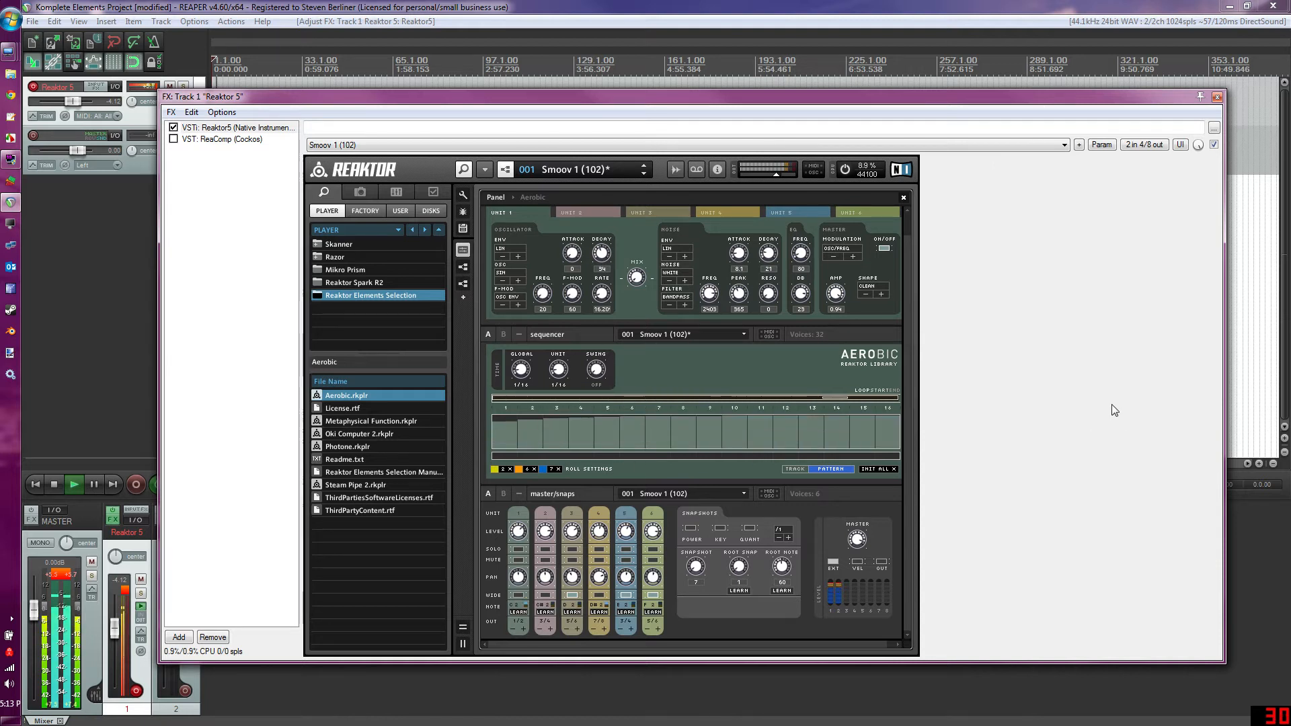
left_click(56, 484)
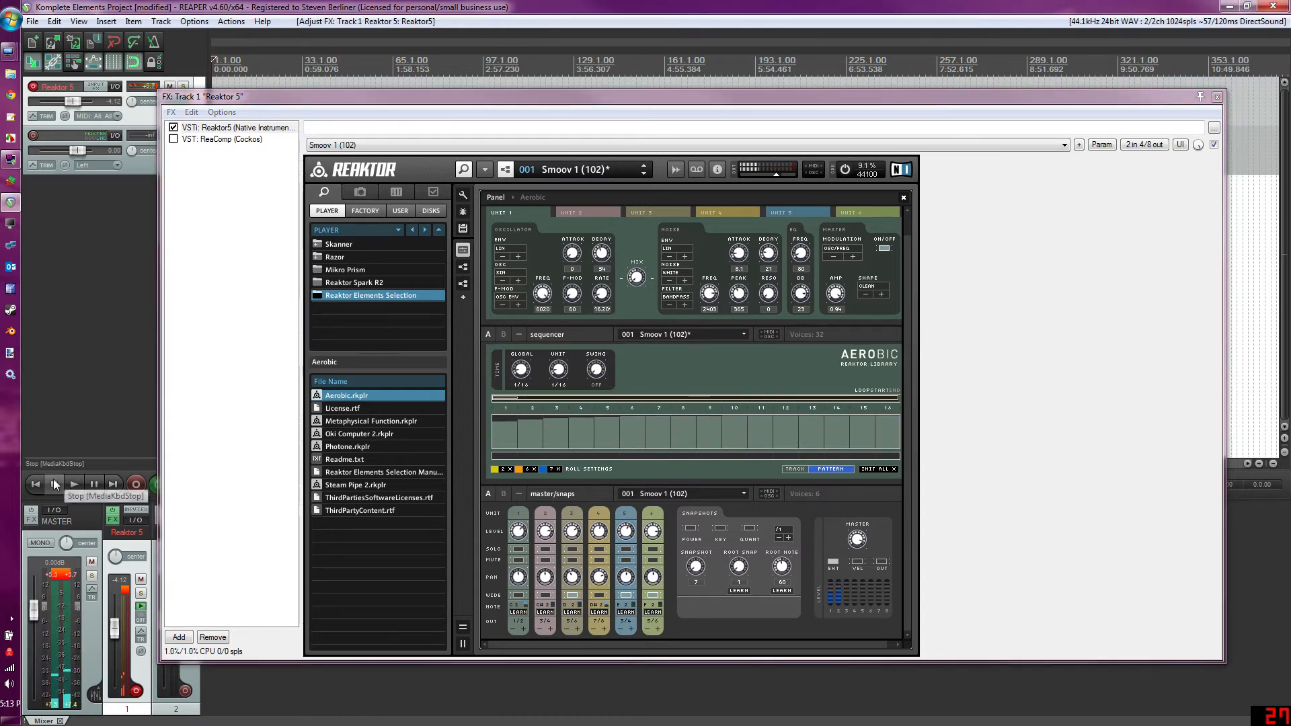
Redraw Unit 1's sequencer steps as a ramp rising toward step 15, compare with Unit 2, and audition the pattern briefly.
left_click_drag(498, 442, 536, 423)
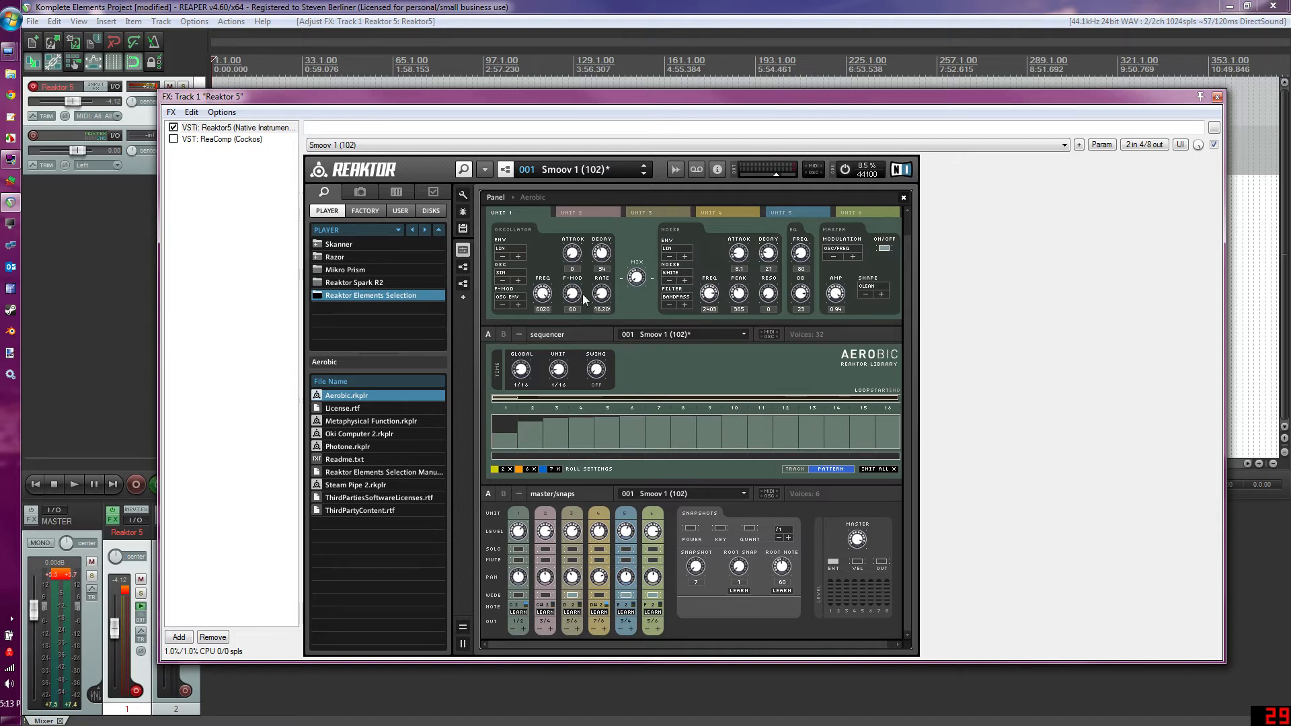
left_click(587, 210)
left_click(537, 212)
left_click(889, 443)
mouse_move(890, 447)
left_mouse_down()
mouse_move(495, 446)
mouse_move(797, 434)
mouse_move(869, 417)
mouse_move(924, 455)
left_mouse_up()
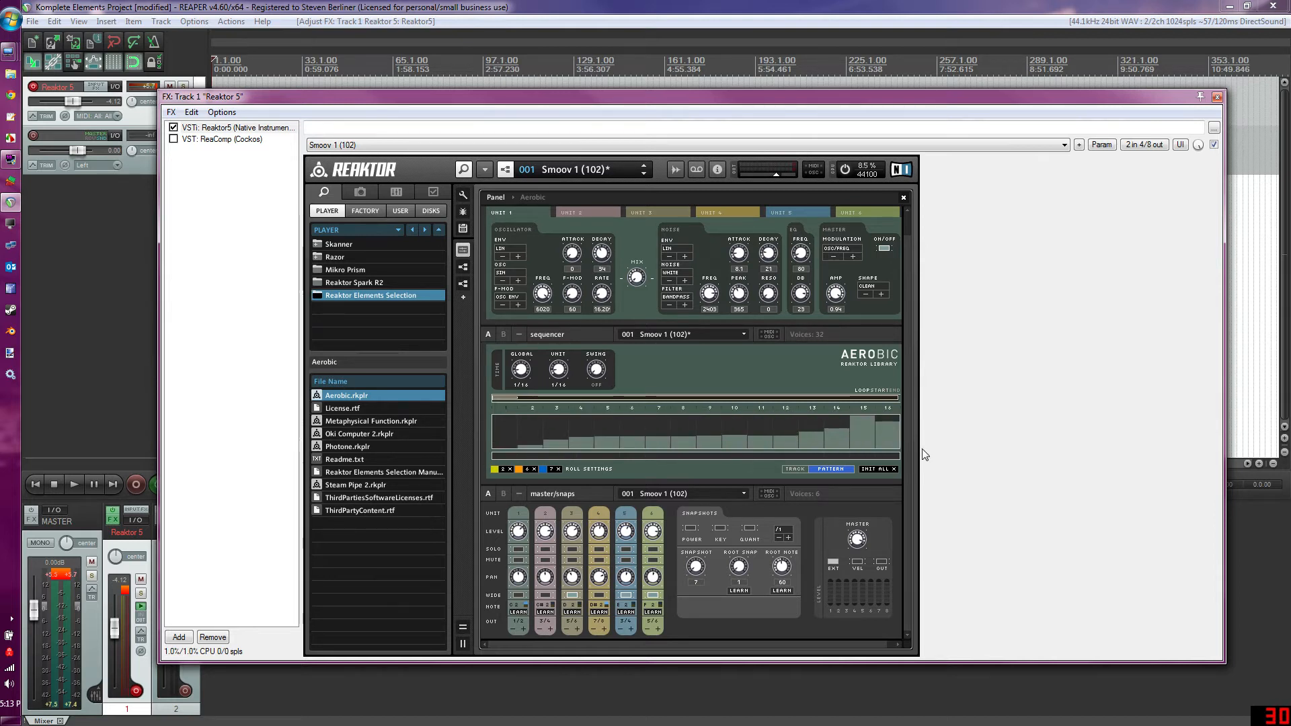
left_click(76, 488)
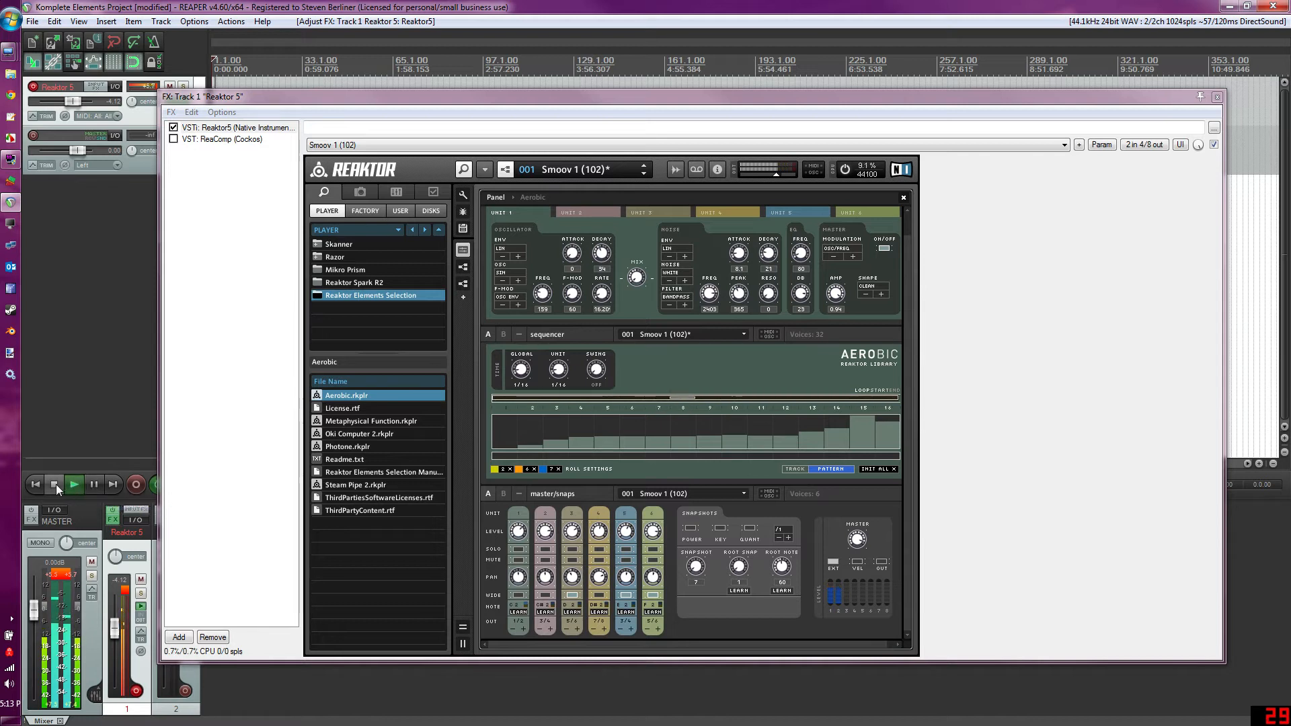
left_click(57, 488)
Reduce Unit 1's pattern to steps 1, 3 and 4 in a six-step loop and audition it briefly.
mouse_move(510, 441)
left_mouse_down()
mouse_move(853, 436)
mouse_move(810, 445)
left_mouse_up()
left_click_drag(722, 463, 435, 470)
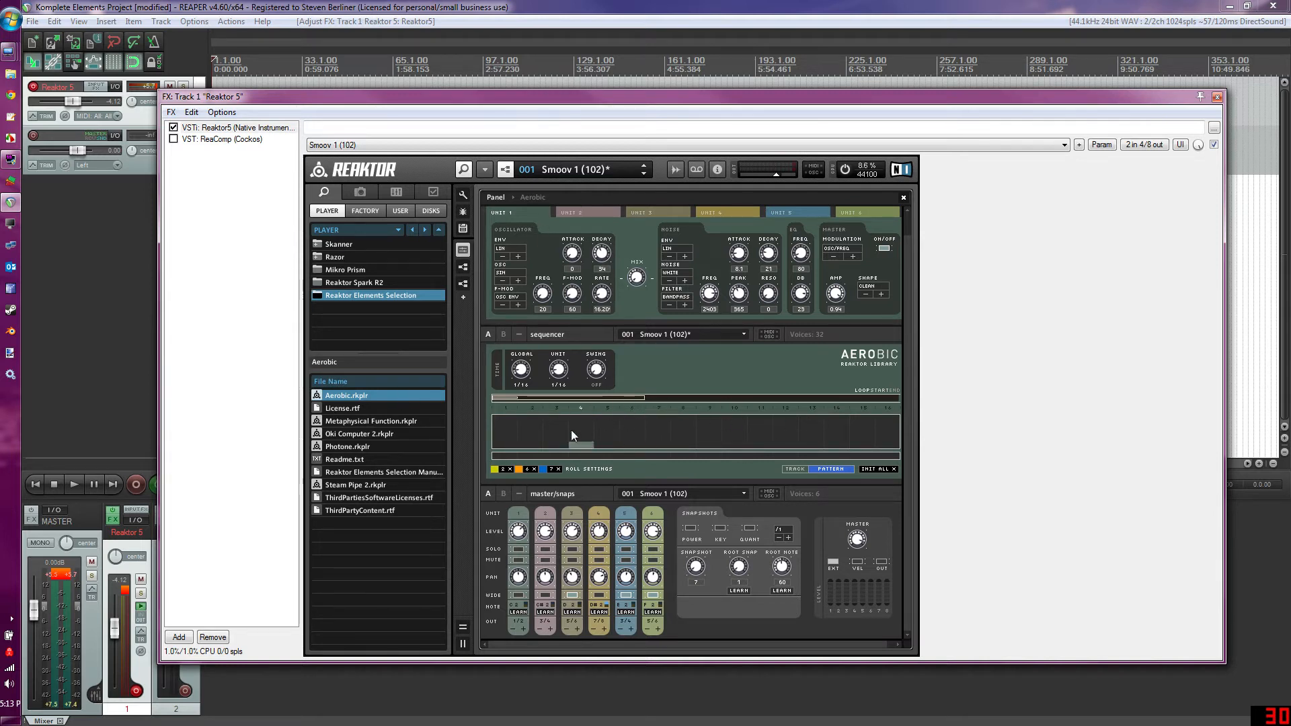
left_click(588, 211)
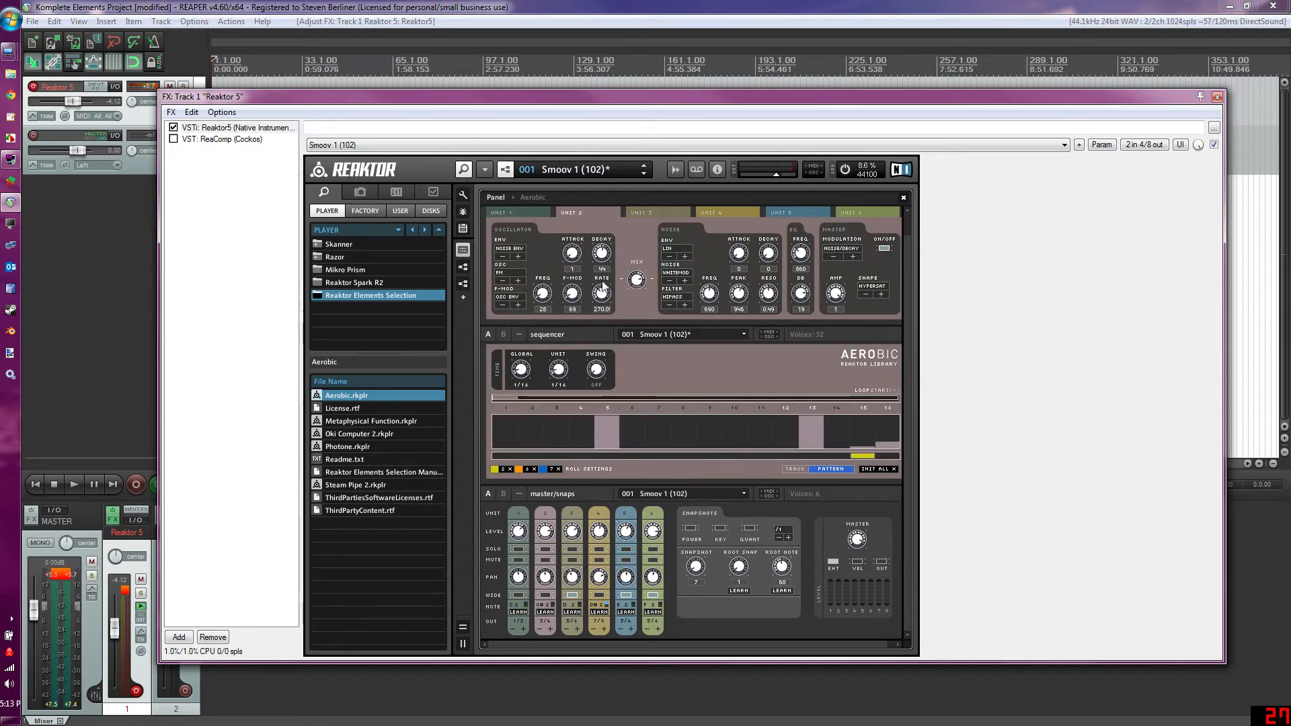
left_click(537, 213)
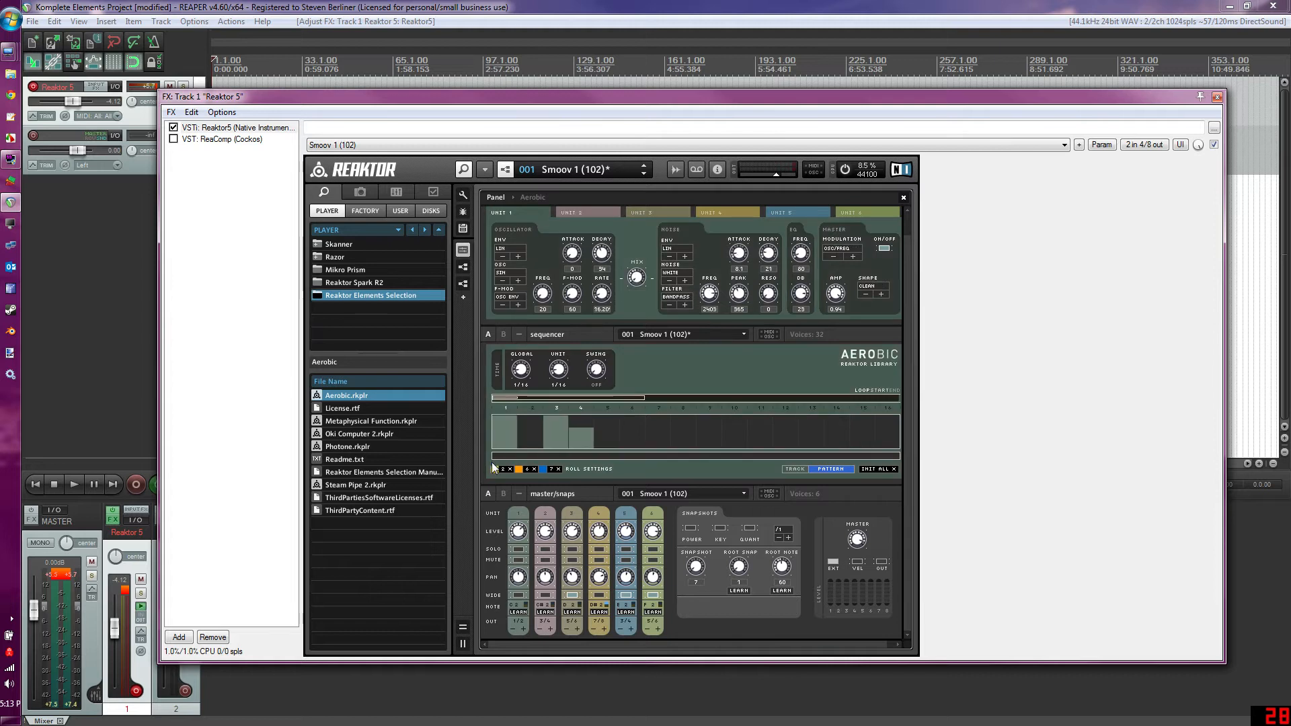
left_click(74, 484)
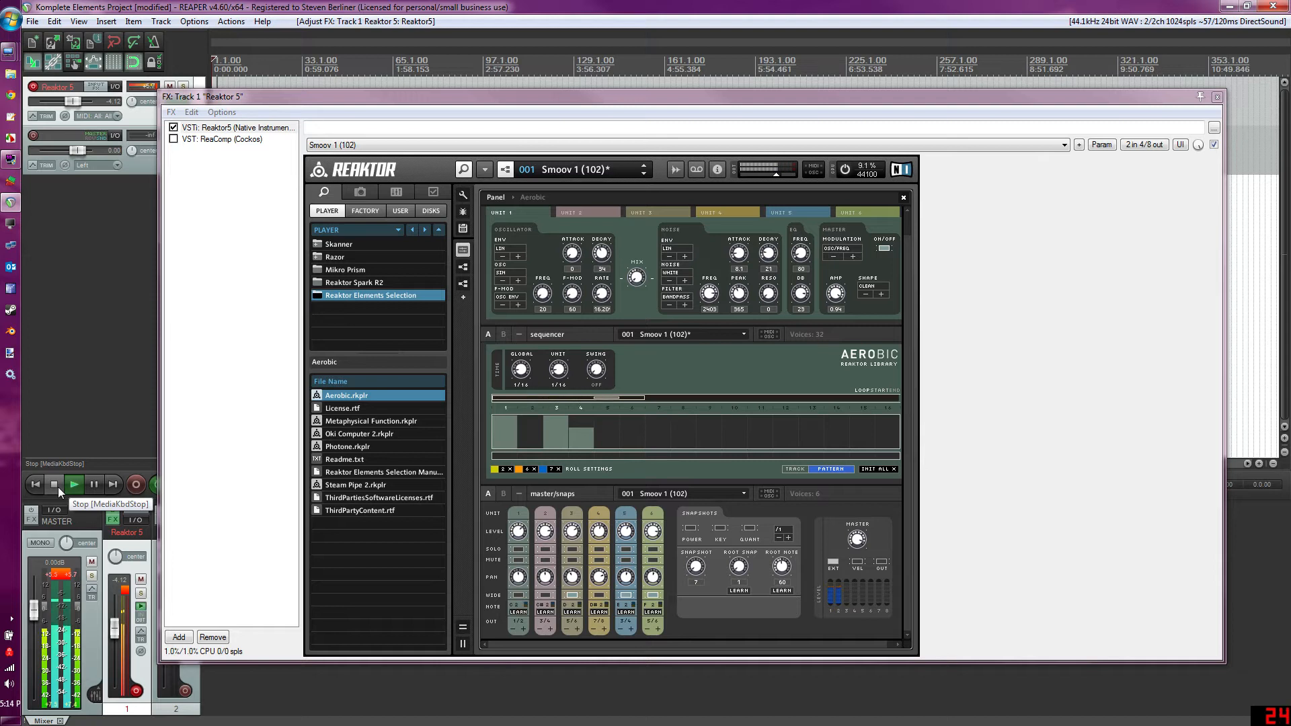
left_click(58, 487)
Clear Unit 1's remaining sequencer steps and extend the loop back to all 16 steps.
left_click(504, 493)
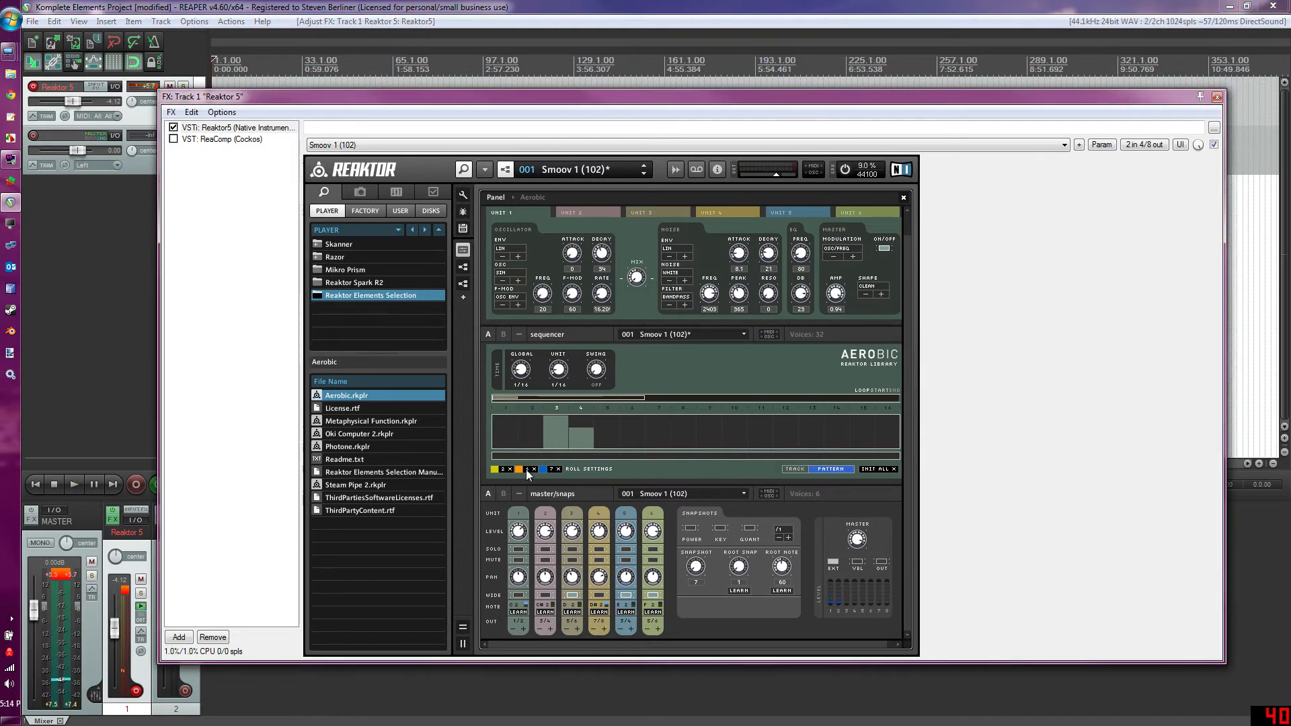
left_click(562, 439)
left_click_drag(644, 397, 900, 398)
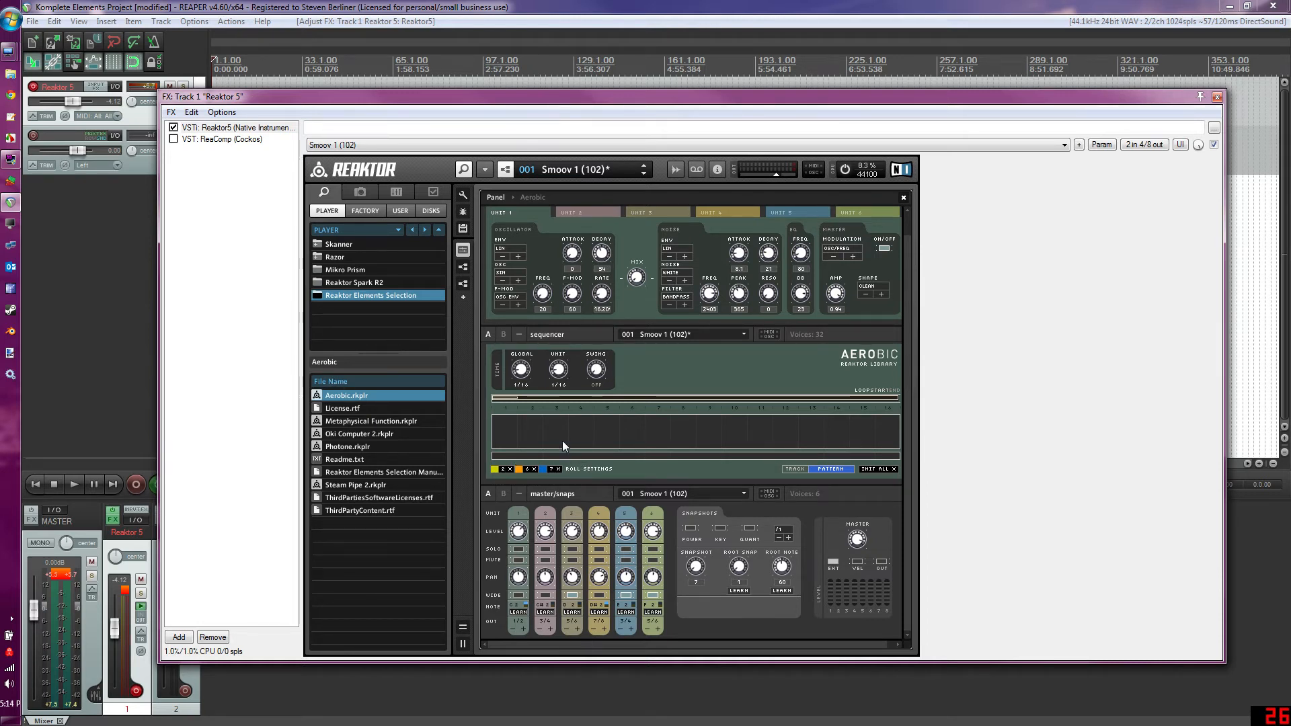
Add steps 1, 3, 4 and 6 to Unit 1, with yellow, blue and orange rolls on steps 1, 3 and 6.
left_click(630, 434)
left_click(632, 457)
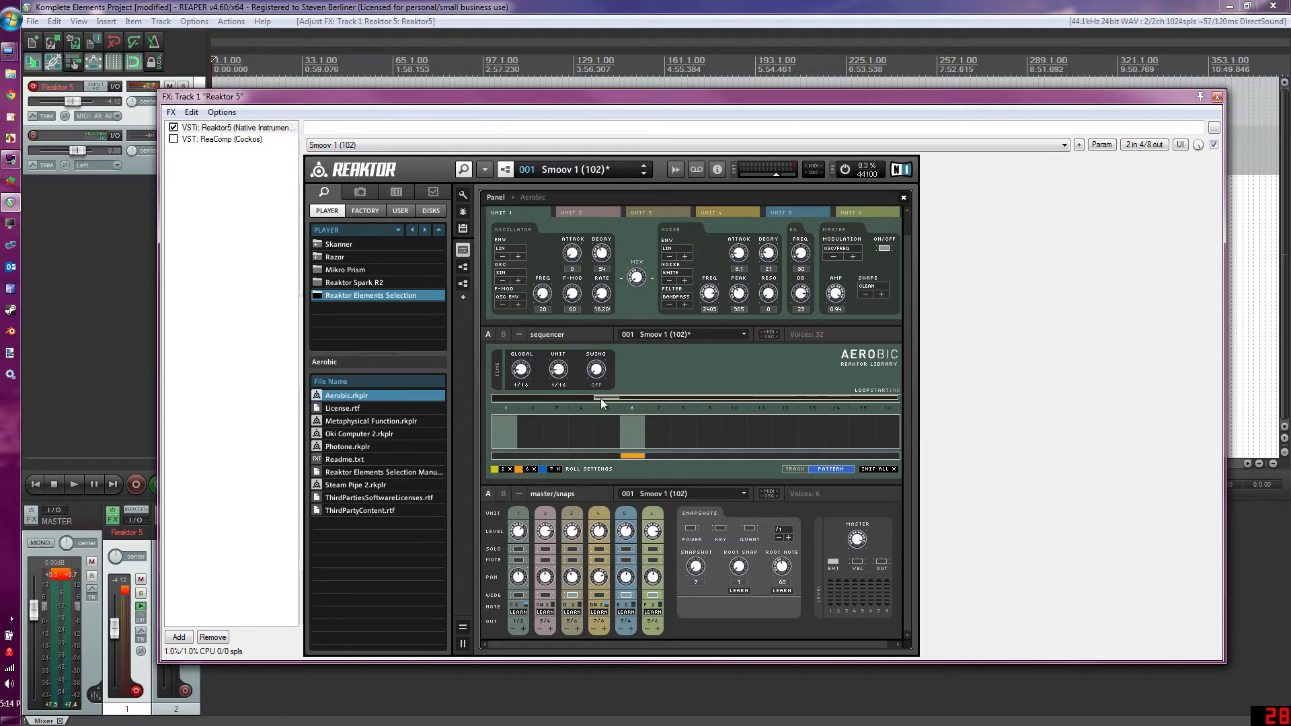
left_click(581, 423)
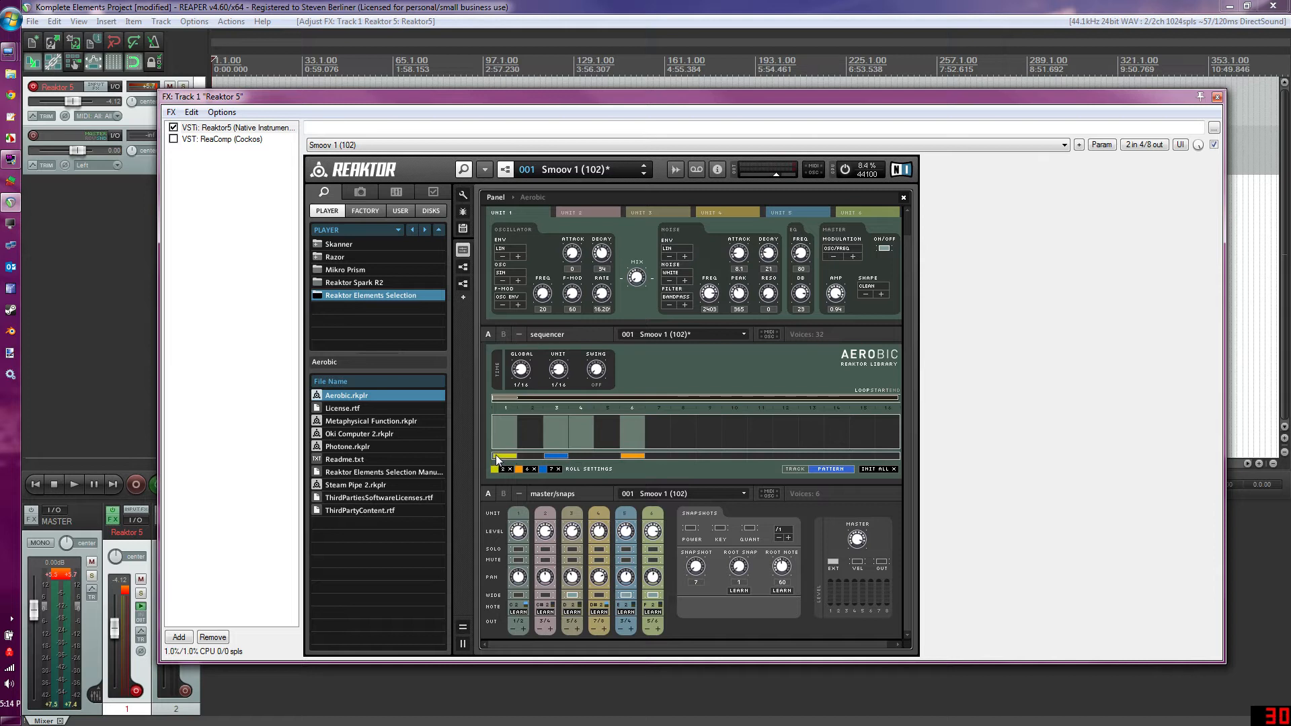
Play the pattern while adding steps 10, 12, 13 and 15 with blue, orange, yellow and yellow rolls, and stop playback.
left_click(75, 487)
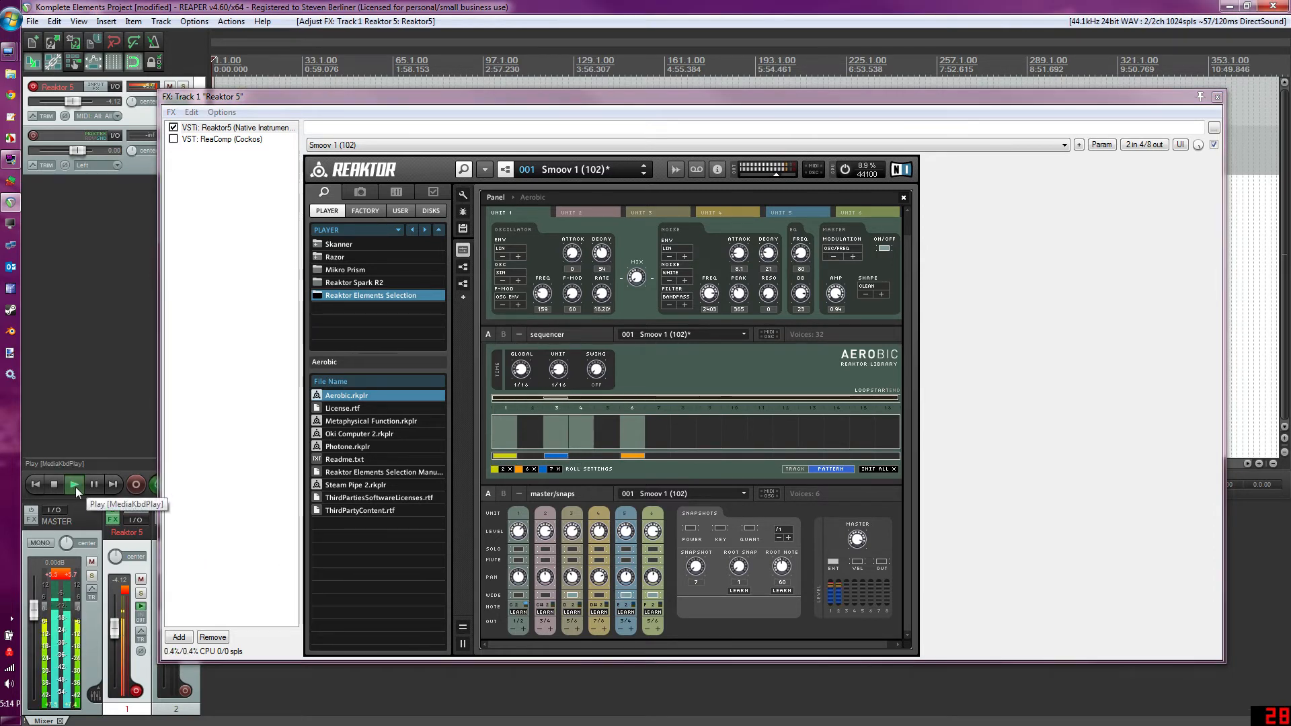
left_click(730, 434)
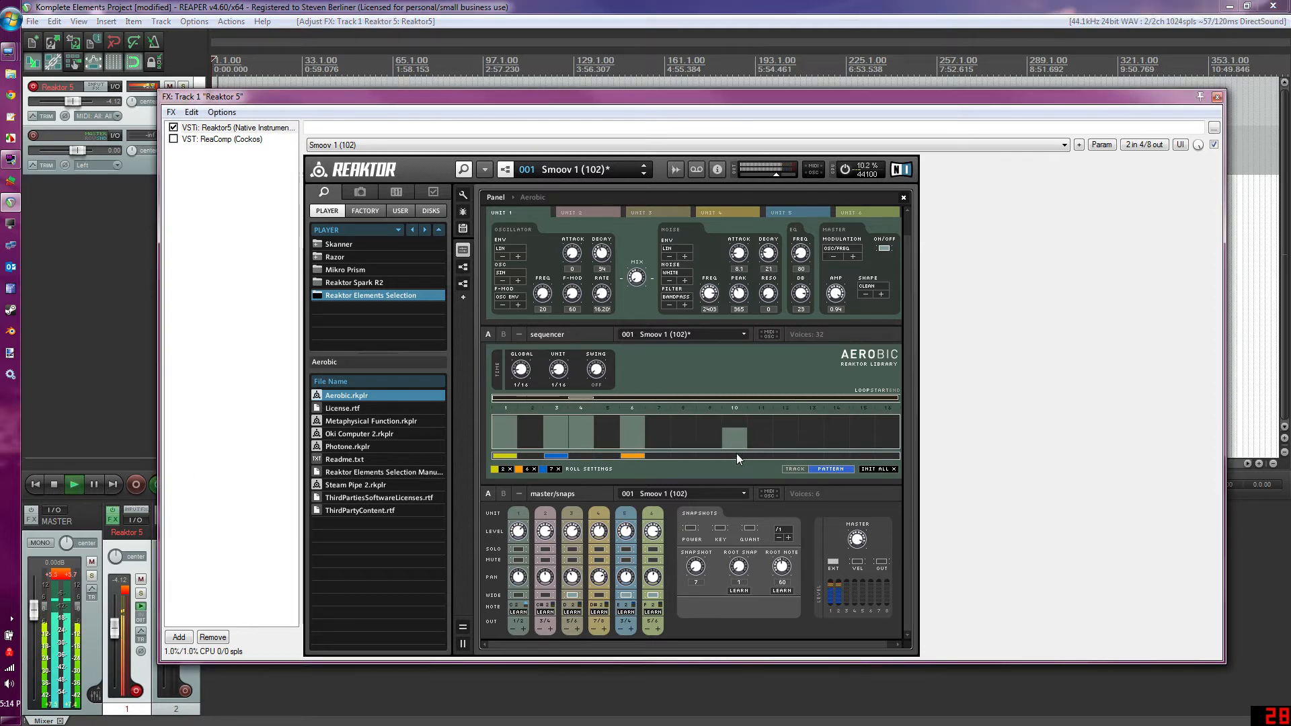
left_click_drag(780, 423, 803, 418)
left_click(796, 455)
left_click(808, 457)
left_click(810, 456)
left_click_drag(859, 434, 861, 393)
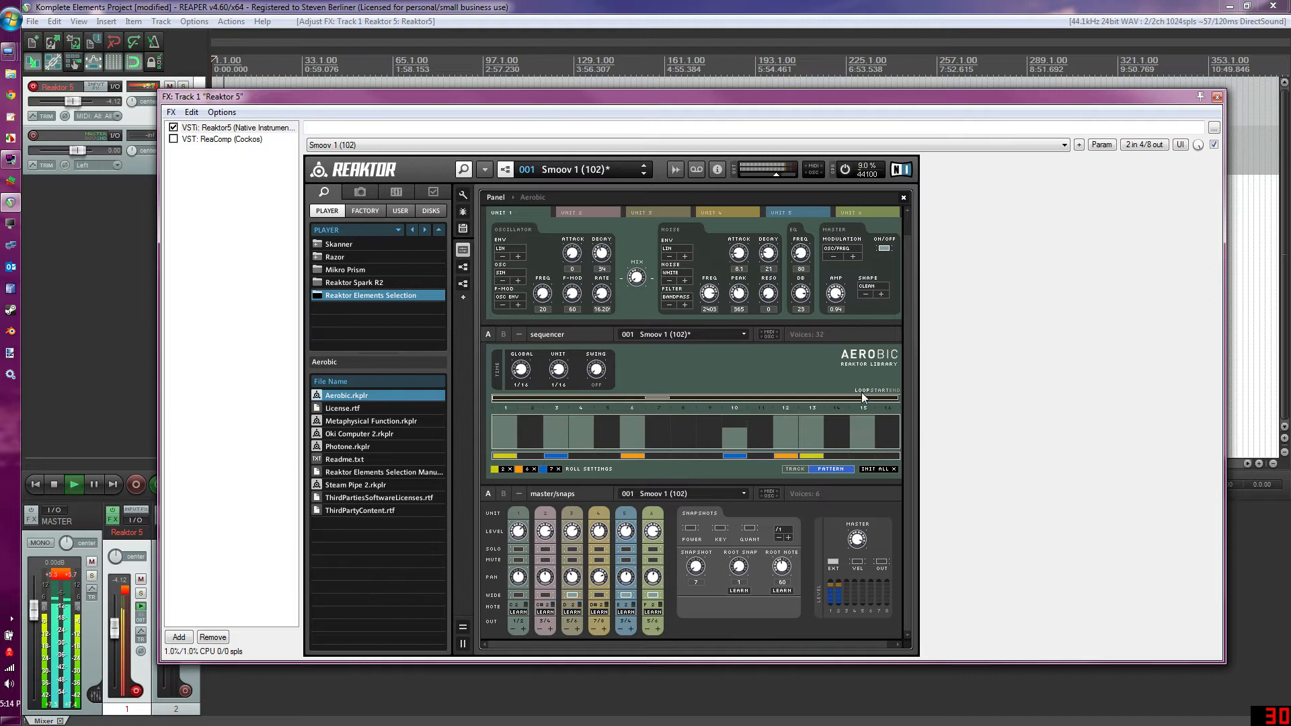
left_click(865, 456)
left_click(55, 484)
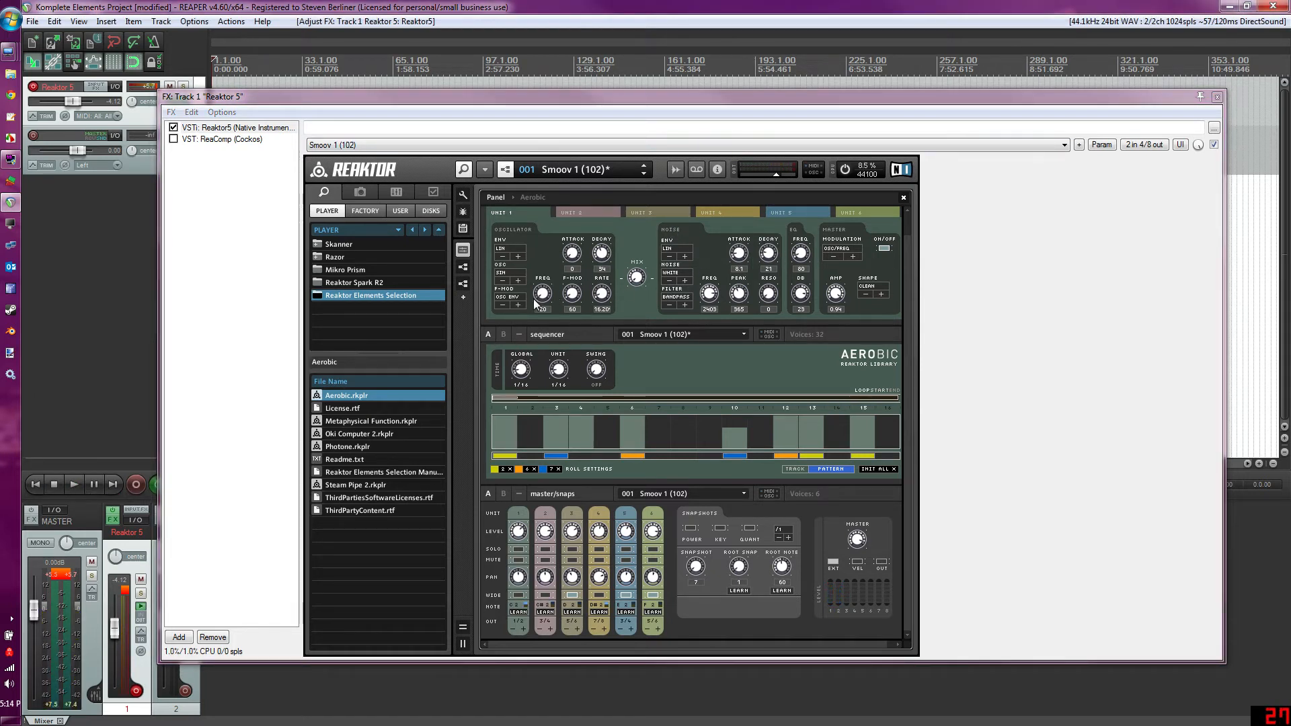
Play the pattern while setting Unit 1's oscillator attack to 19.8, decay 15, F-Mod 2310, EQ frequency 8715 and amp 0.58, and stop playback.
left_click(74, 484)
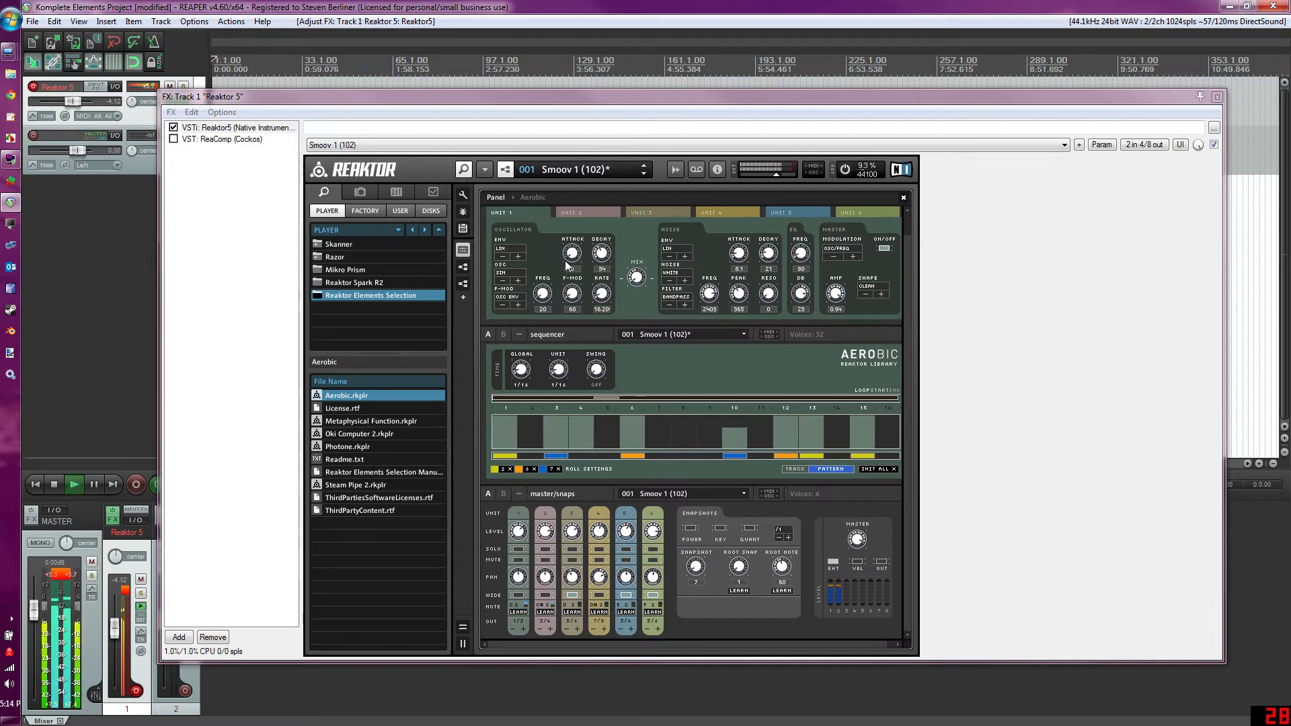
left_click(587, 212)
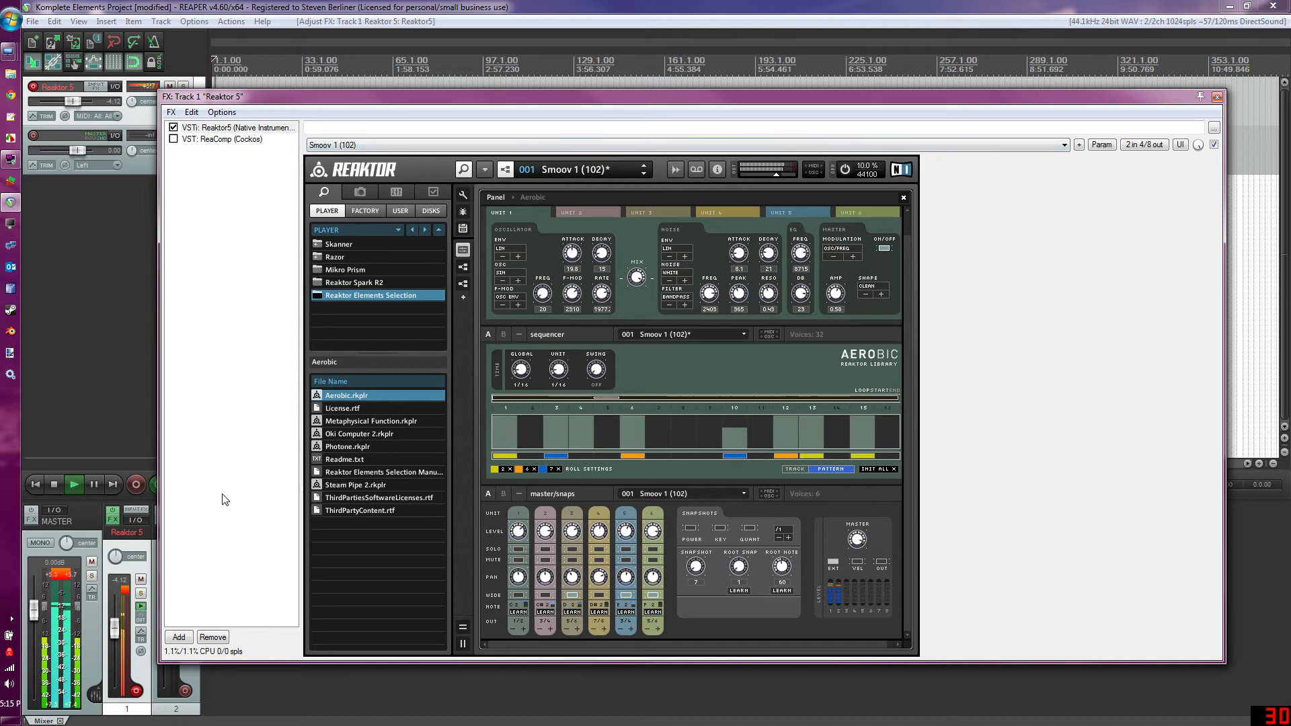
left_click(55, 484)
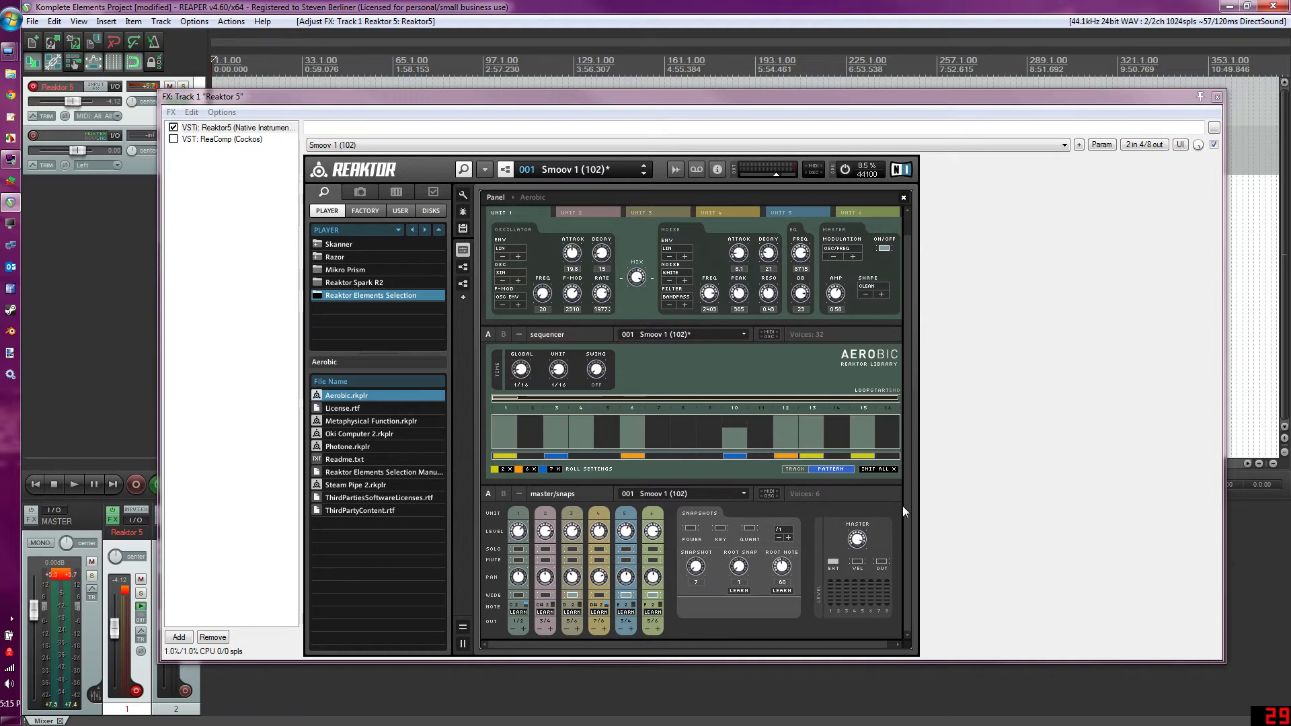
scroll(907, 521, "up", 1)
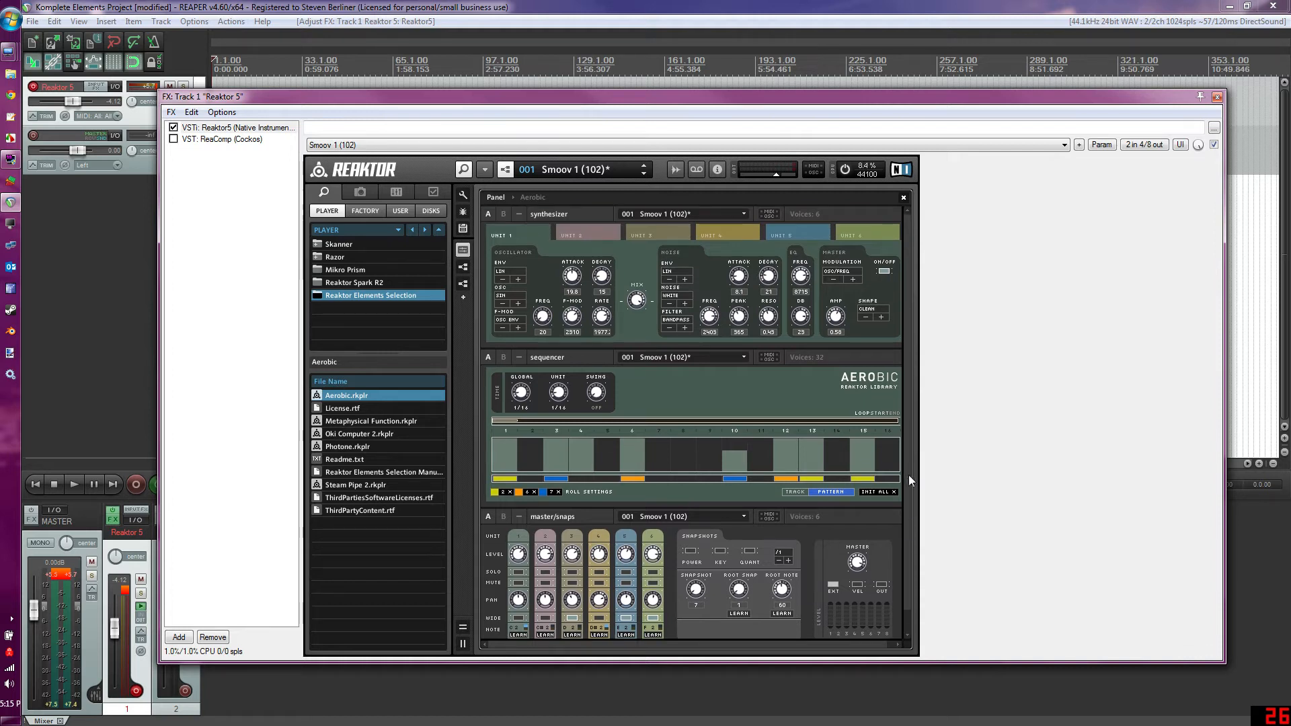
scroll(907, 472, "down", 1)
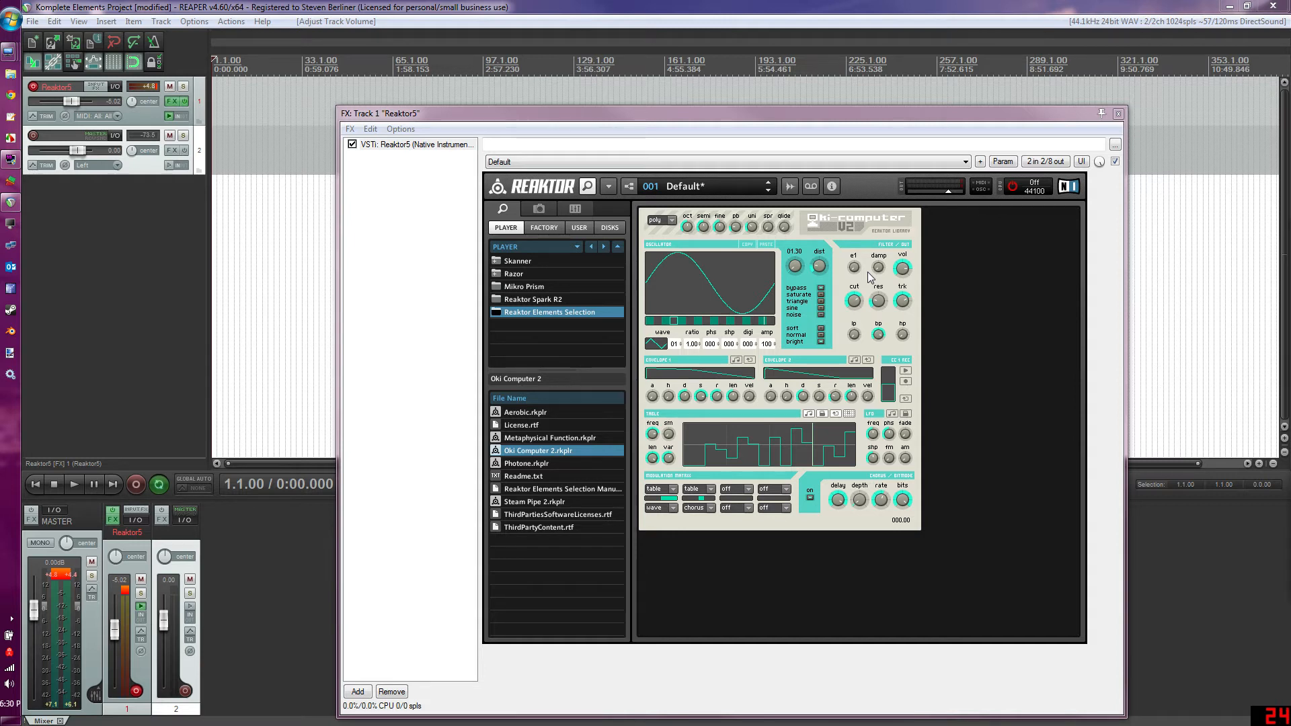
Switch Reaktor on and off again, and examine Oki Computer 2's wave slots, modulation matrix and table.
left_click(1015, 188)
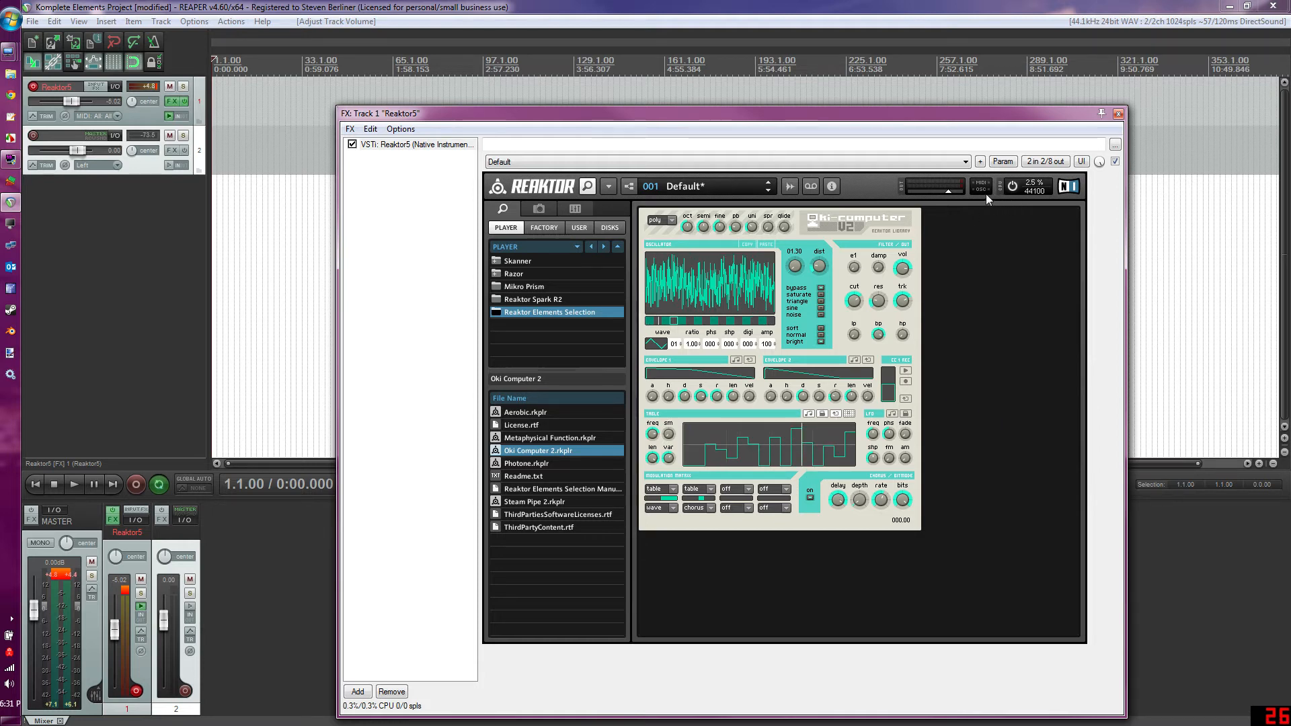
left_click(1012, 186)
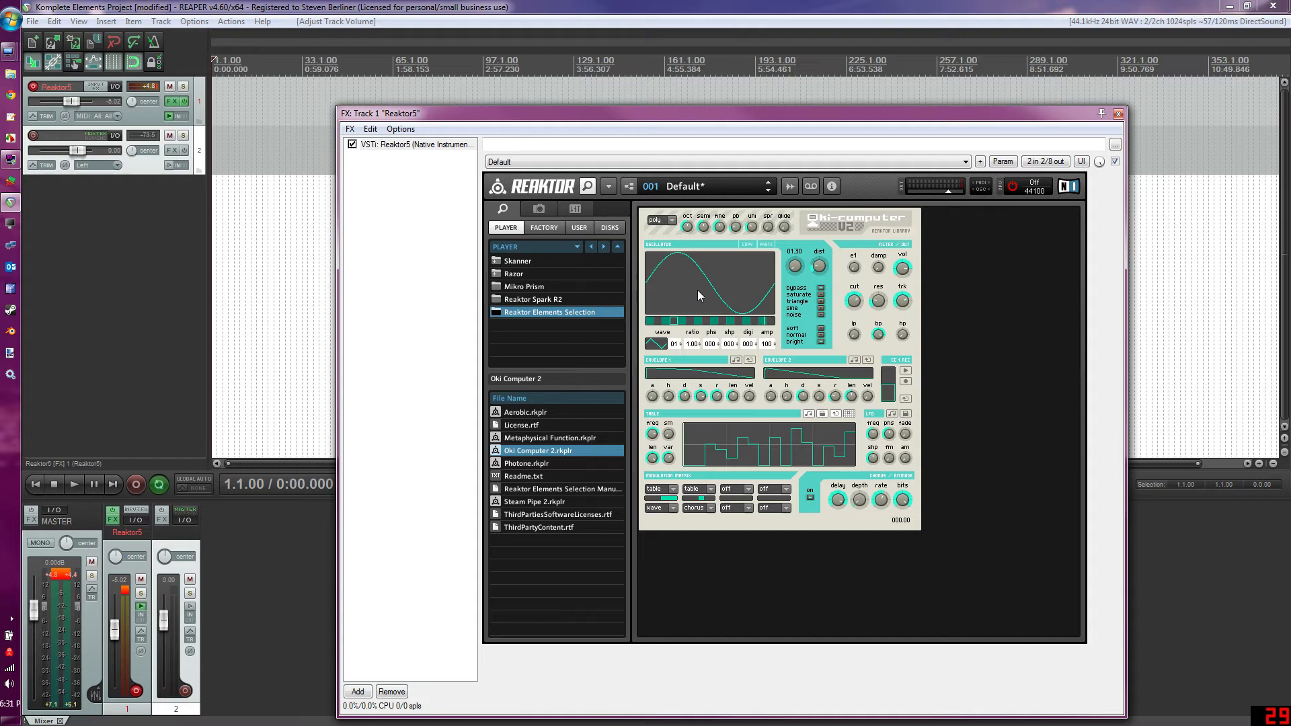
left_click(683, 321)
left_click(690, 320)
left_click(664, 320)
left_click(674, 322)
left_click(698, 322)
left_click_drag(666, 495, 663, 488)
left_click_drag(743, 441, 748, 435)
Review the waves in the oscillator's first few slots and set the wave position to 01.10.
left_click(665, 321)
left_click(655, 322)
left_click(661, 323)
left_click(670, 322)
left_click(676, 322)
left_click(650, 321)
mouse_move(796, 266)
left_mouse_down()
mouse_move(780, 229)
mouse_move(775, 273)
left_mouse_up()
left_click(657, 321)
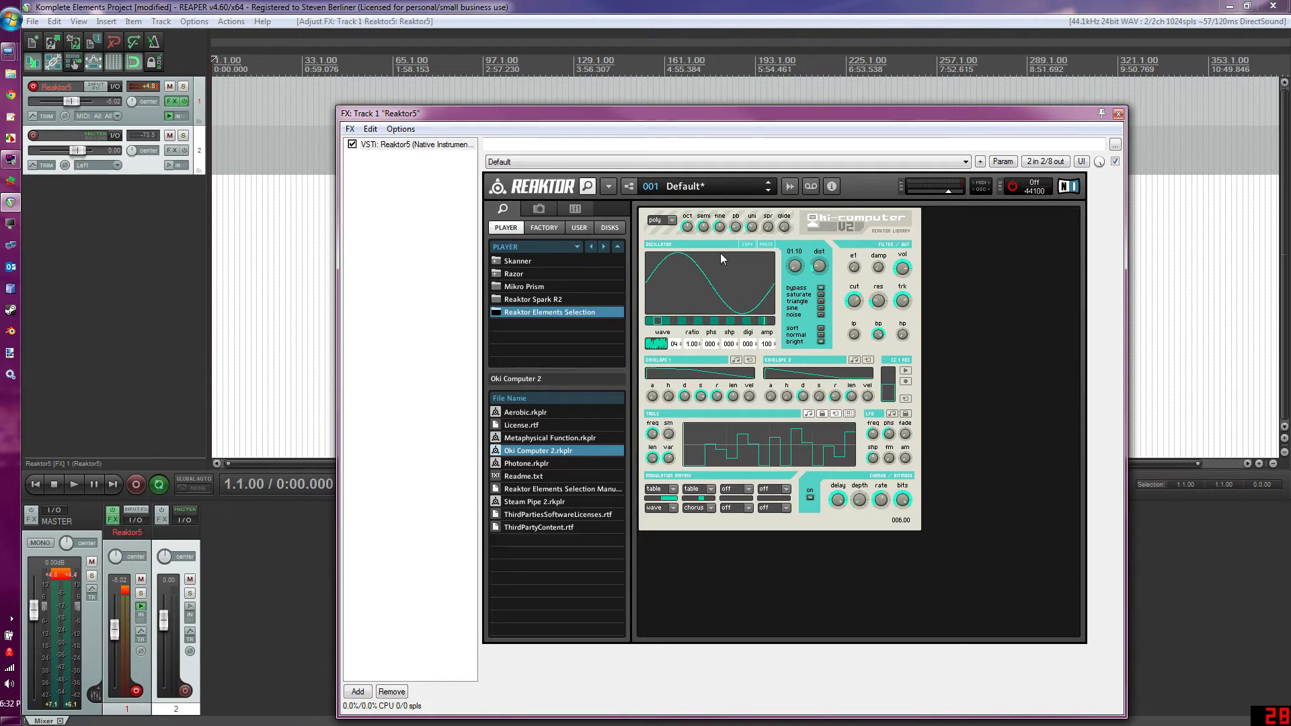
left_click(649, 321)
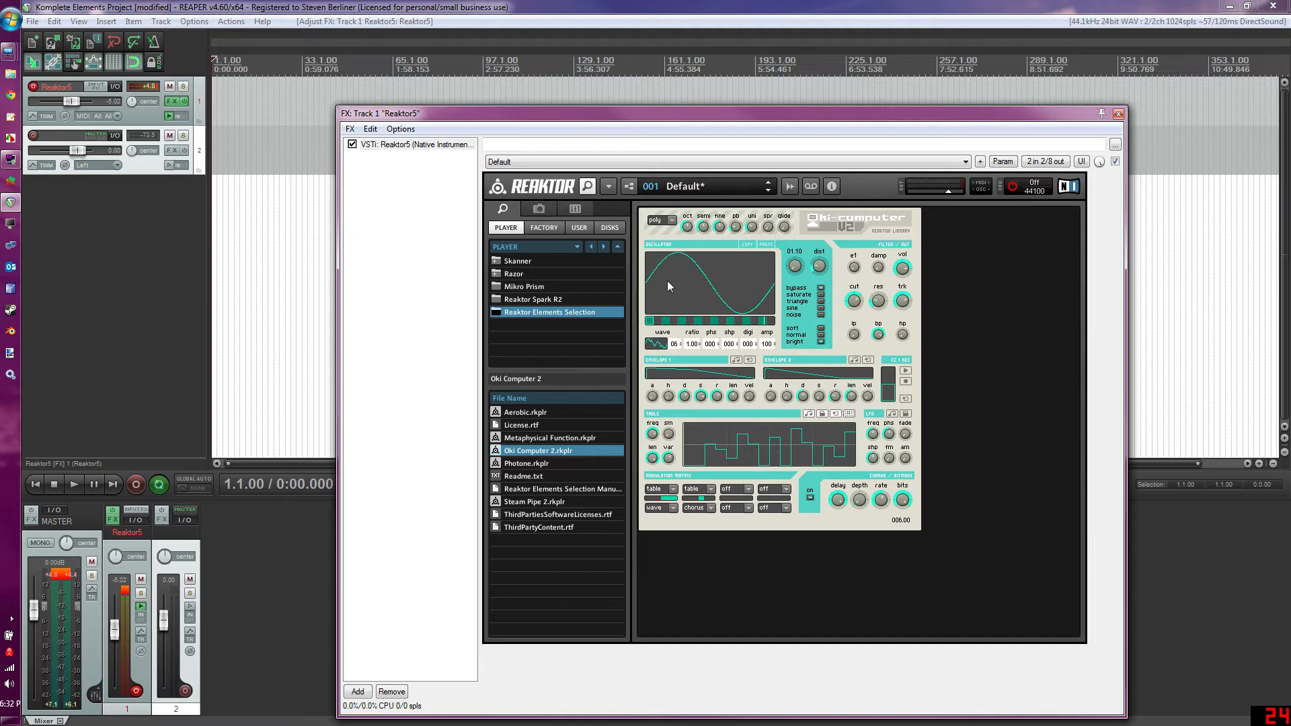
Reload Oki Computer 2's Default snapshot and switch Reaktor on.
left_click(692, 188)
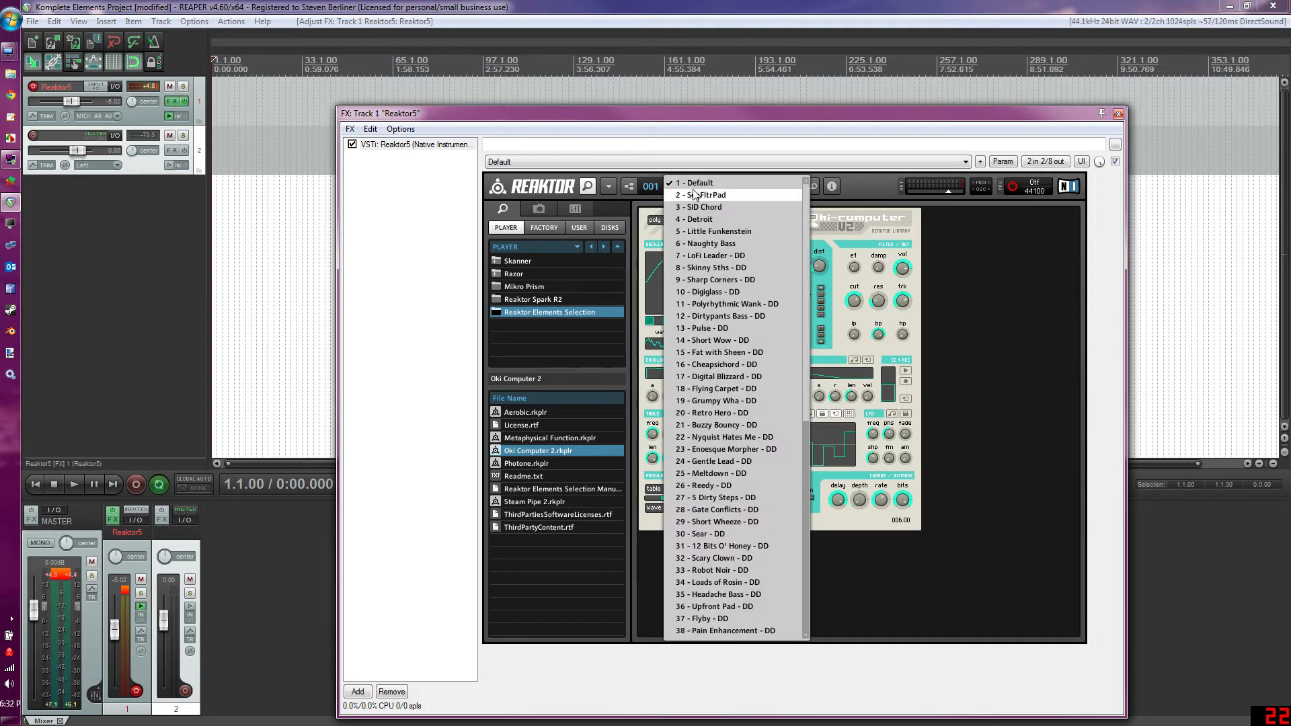
left_click(696, 185)
left_click(1014, 186)
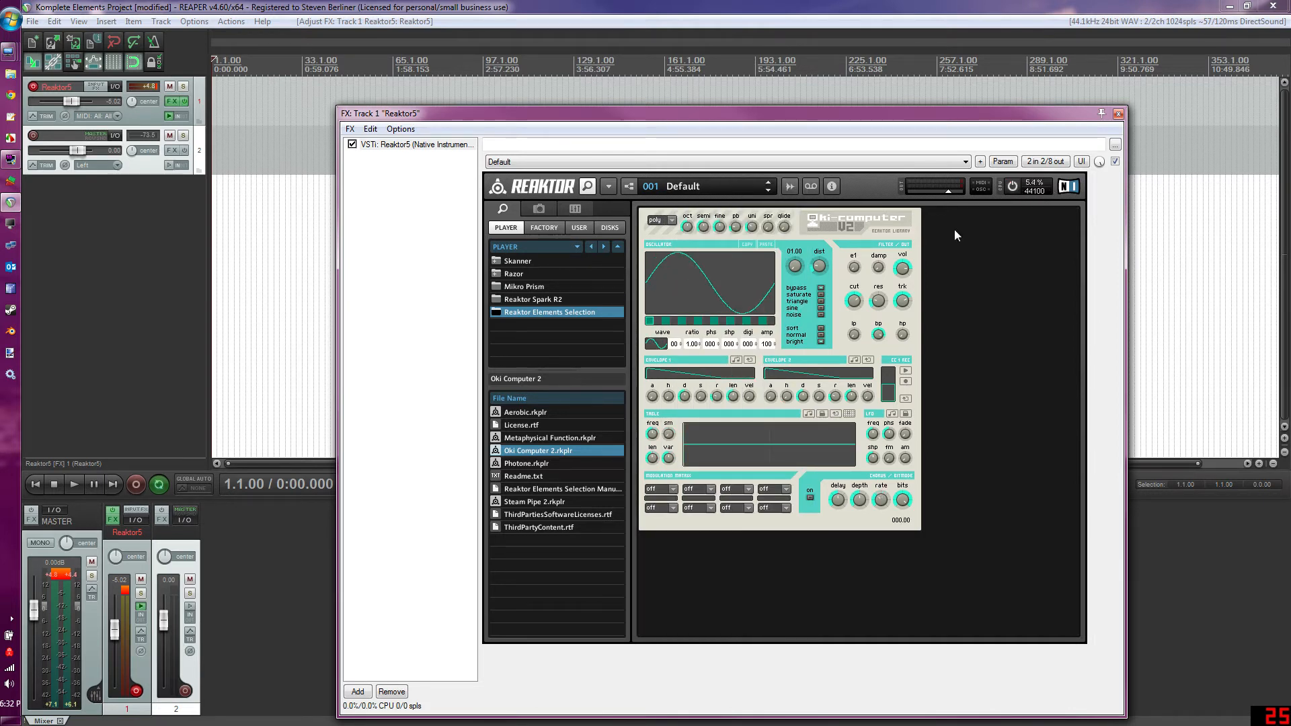
Assign wave 18 to the selected oscillator slot, set the wave position to 02.40, and reshape Envelope 1 while playing notes.
mouse_move(664, 342)
left_mouse_down()
mouse_move(668, 302)
mouse_move(674, 339)
left_mouse_up()
left_click_drag(798, 269, 798, 252)
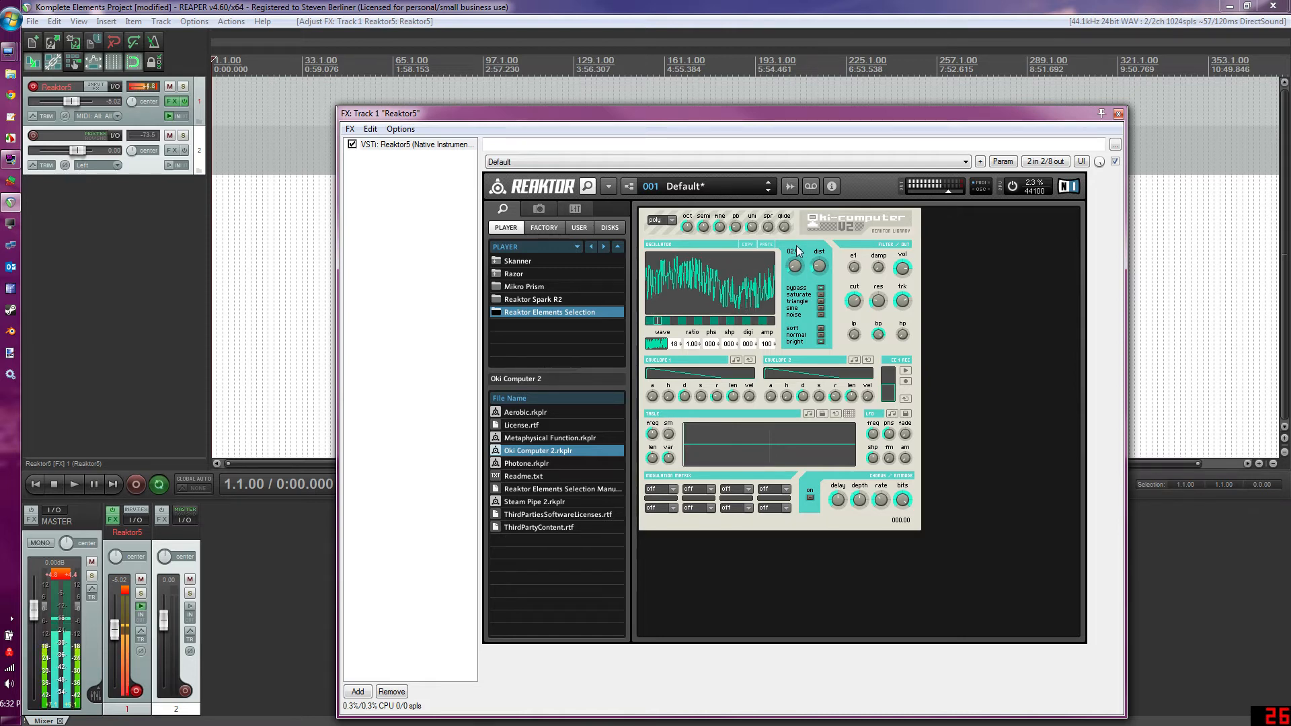
left_click_drag(704, 378, 674, 368)
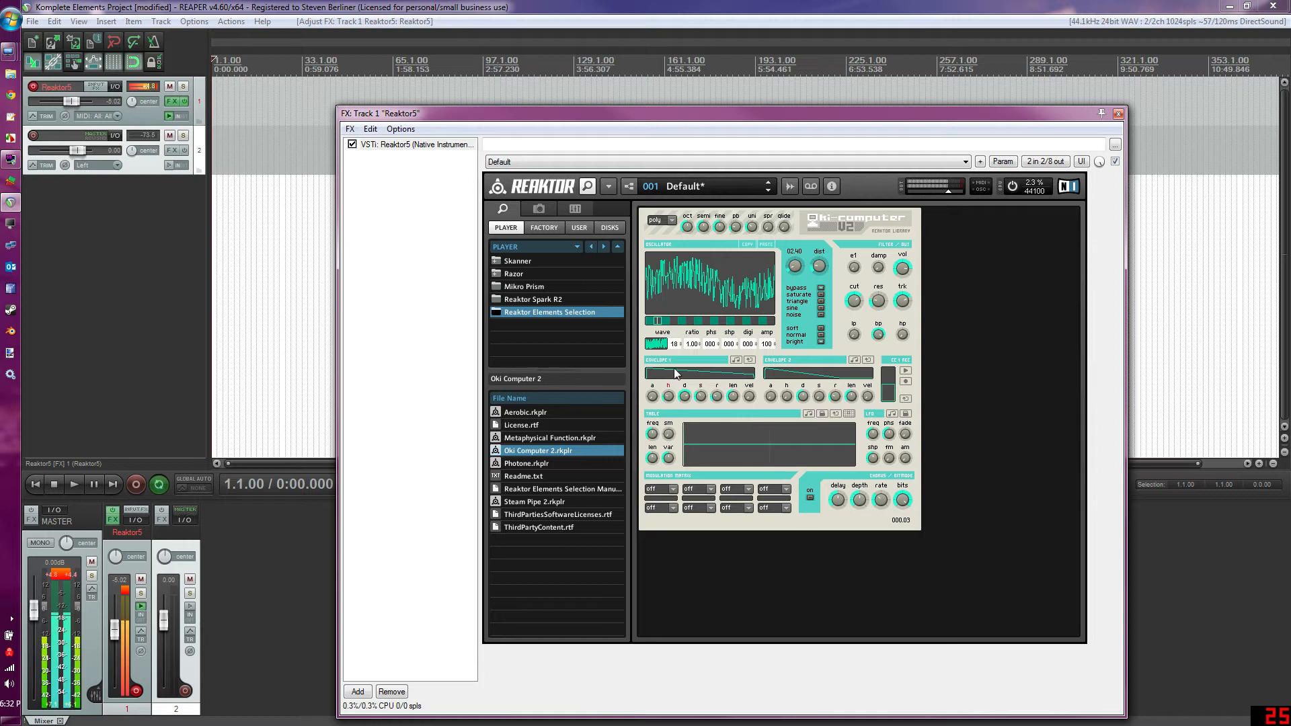
Select the oscillator's first wave slot and set it to wave 23 and on to wave 35.
left_click(651, 321)
left_click(651, 345)
left_click_drag(651, 345, 677, 284)
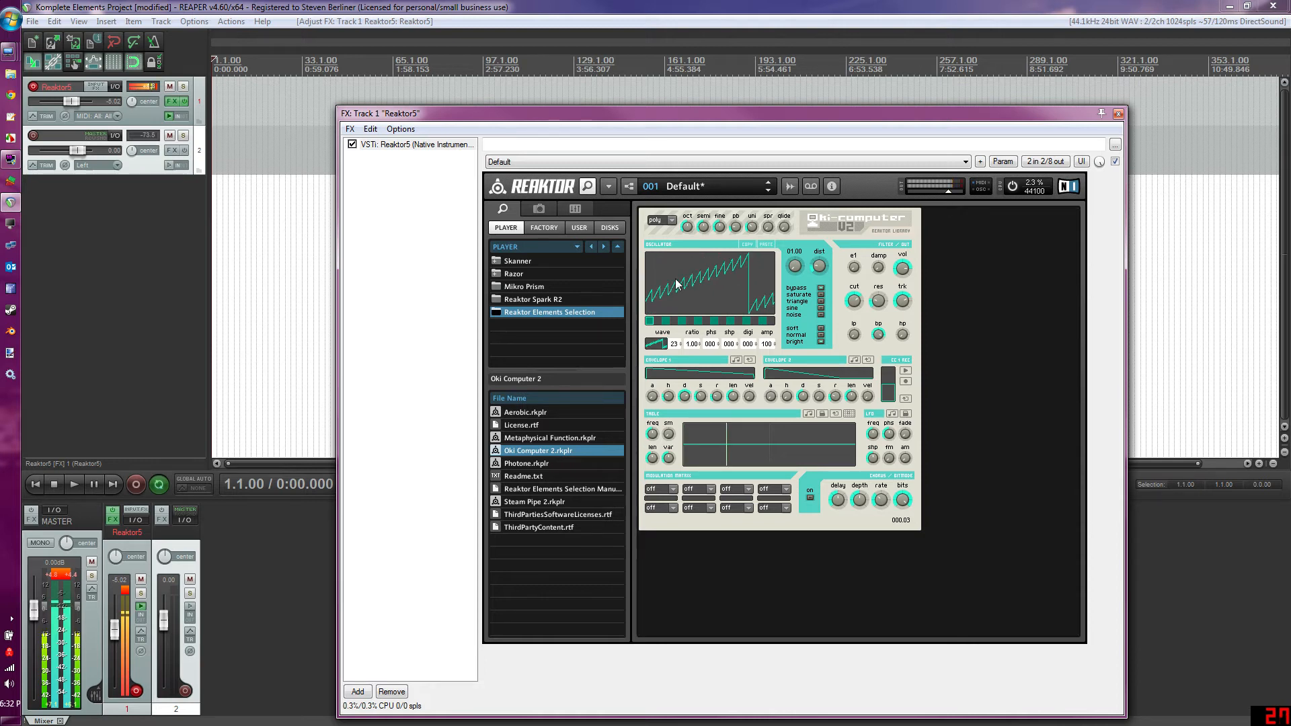
left_click_drag(659, 344, 667, 303)
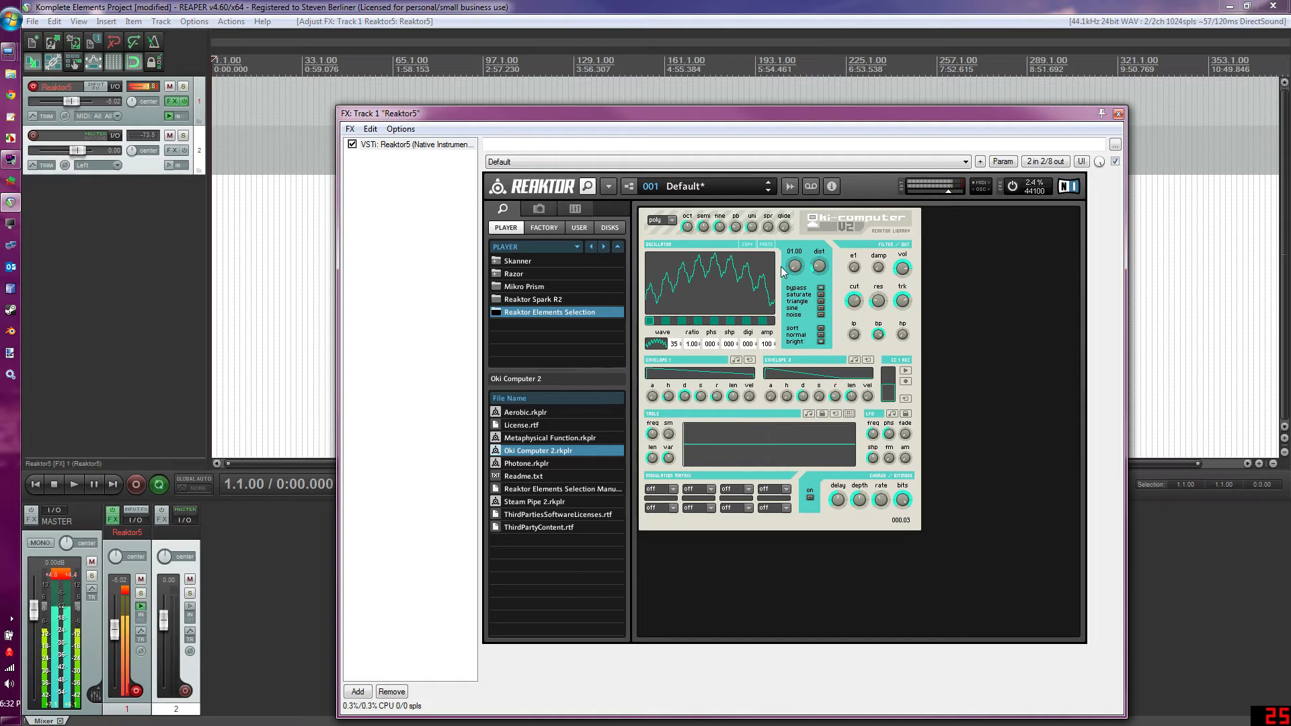
Set the wave position to 02.30 and assign wave 12 to a neighbouring oscillator slot.
mouse_move(795, 266)
left_mouse_down()
mouse_move(795, 253)
mouse_move(797, 300)
mouse_move(791, 282)
left_mouse_up()
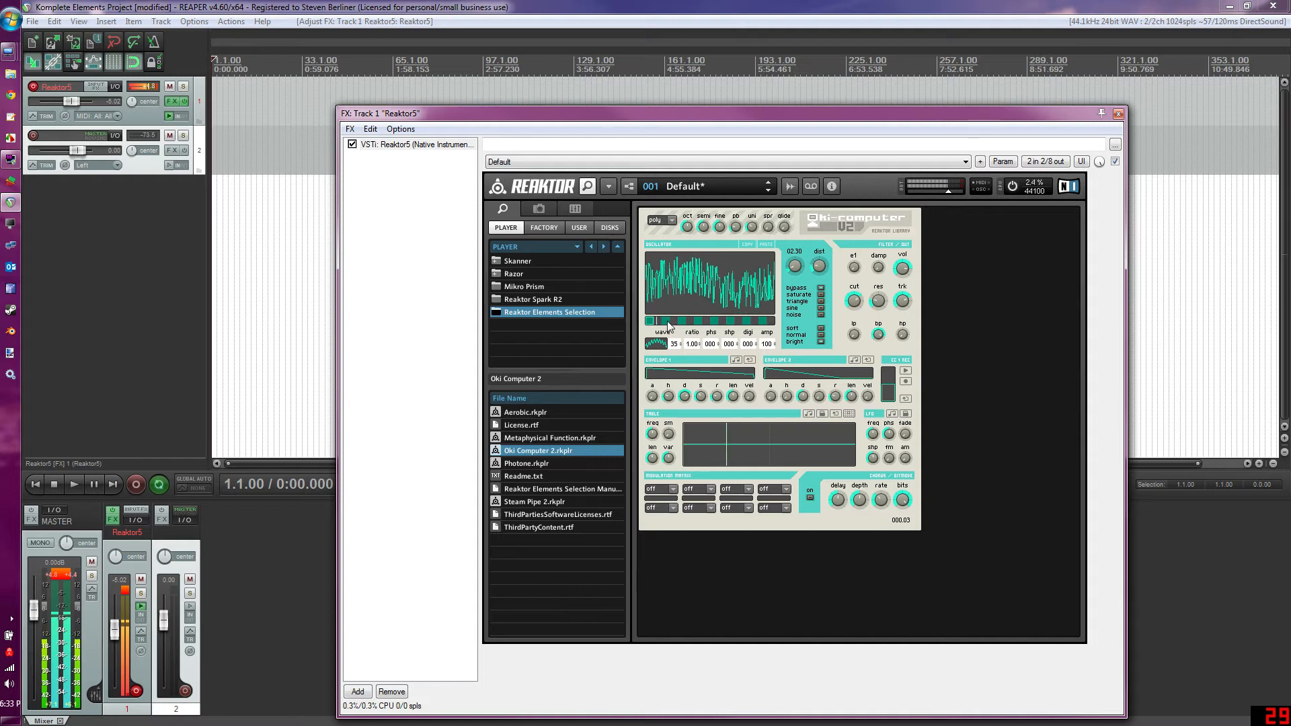
left_click(665, 320)
left_click_drag(657, 346, 671, 331)
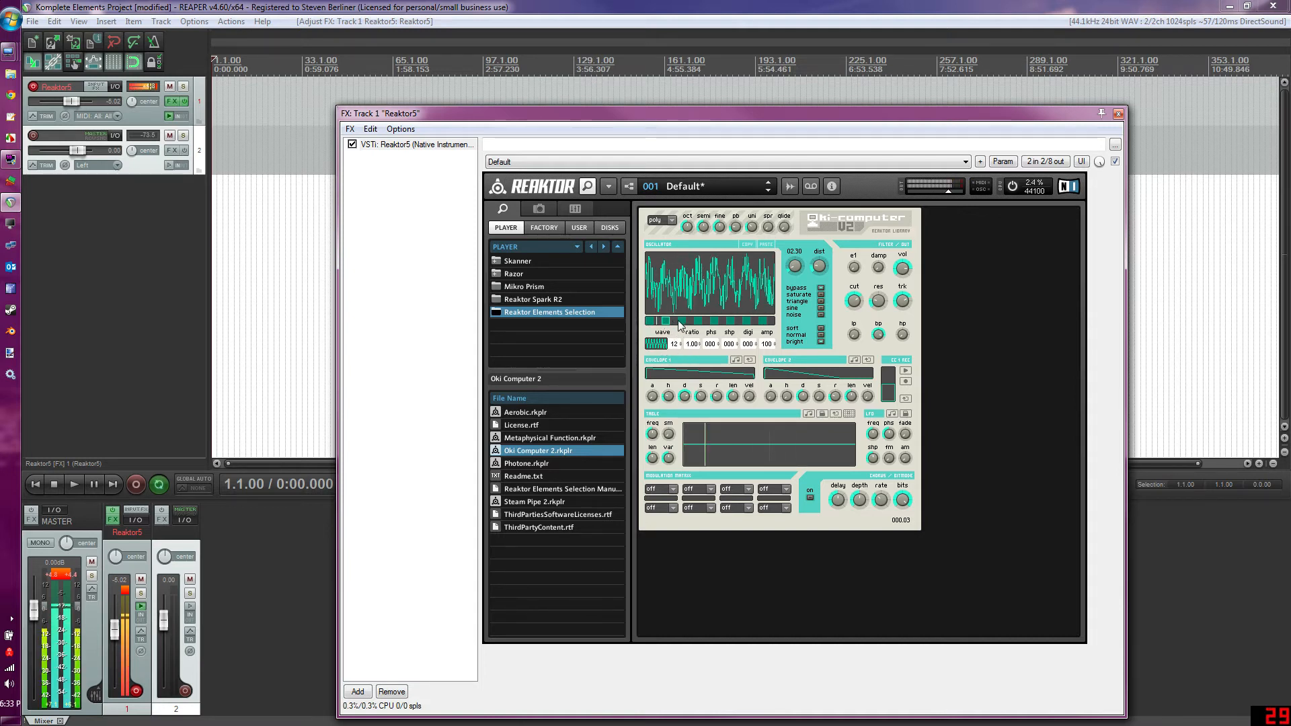
Assign new waves to the oscillator's next wave slots and sweep the wave position up to 04.40.
left_click(676, 321)
left_click_drag(664, 339, 666, 324)
left_click_drag(790, 267, 796, 237)
left_click(681, 320)
left_click_drag(659, 353, 668, 247)
left_click_drag(662, 344, 671, 199)
left_click(664, 322)
Select a slot near the end of the oscillator's wave slot row and assign wave 34 to it.
left_click(727, 322)
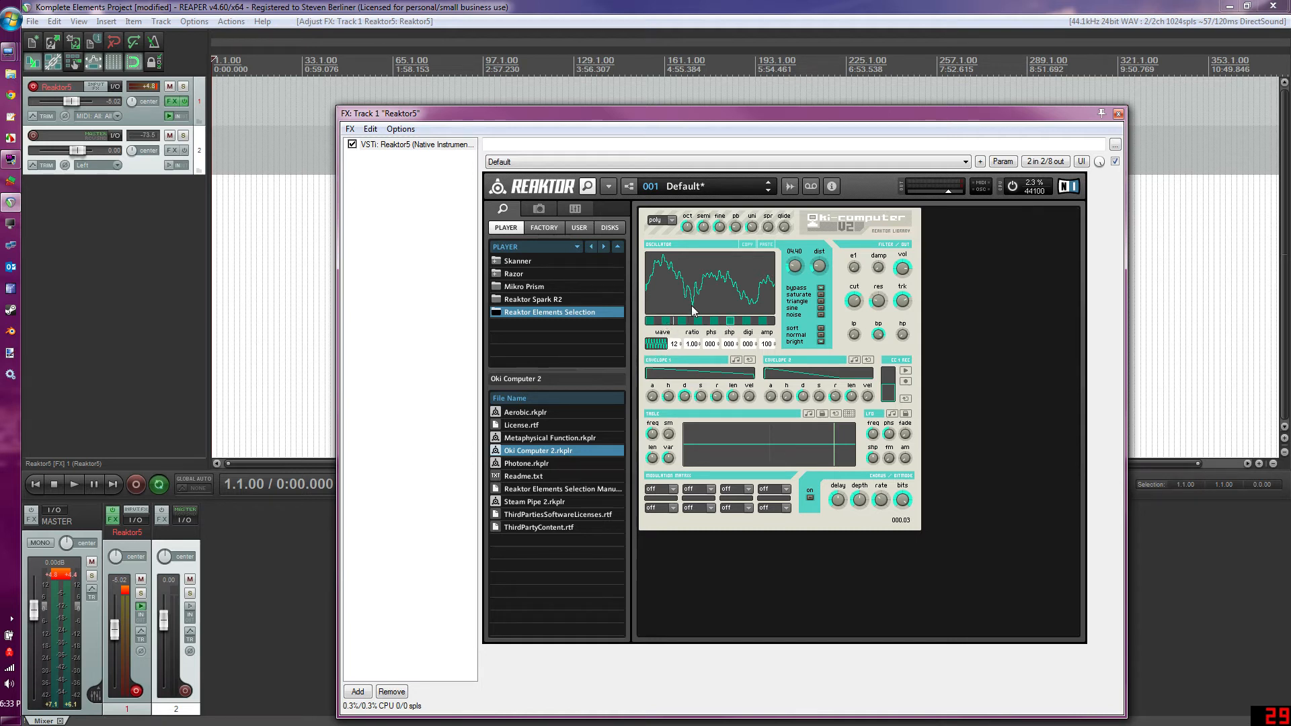
left_click(739, 321)
left_click(748, 321)
left_click_drag(674, 343, 678, 254)
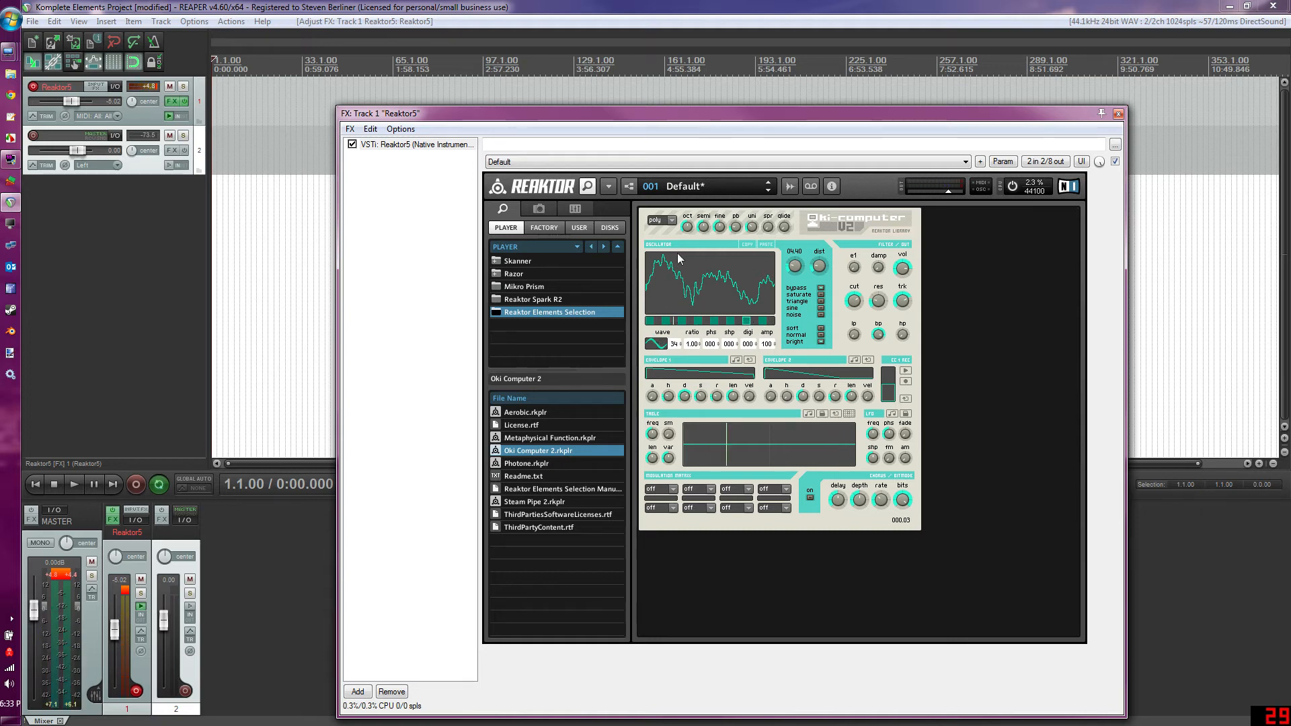
Change the waves in the last two oscillator slots, reselect the first slot, and return the wave position to 01.00.
left_click(763, 321)
left_click_drag(658, 296, 661, 280)
left_click(772, 321)
left_click_drag(659, 344, 665, 289)
left_click(649, 321)
left_click_drag(794, 268, 771, 394)
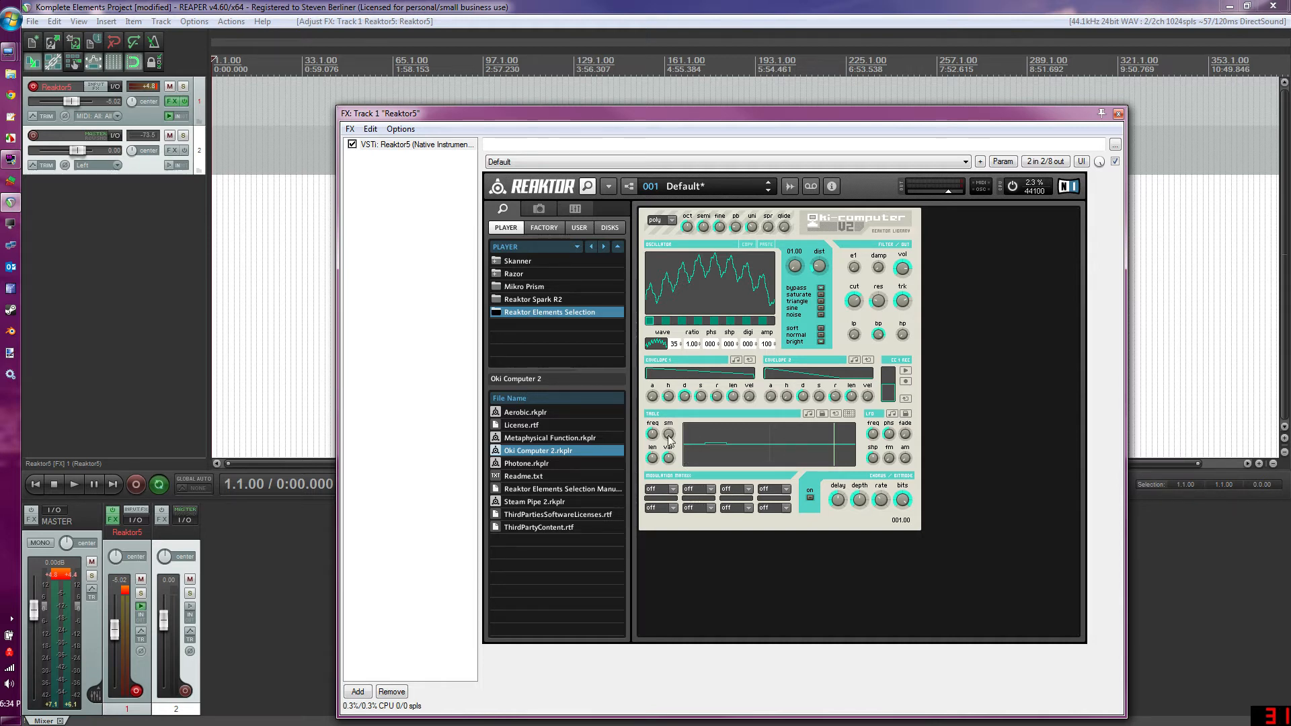
Draw stepped levels in the table and route the modulation matrix's first slot from table to wave.
left_click_drag(723, 432, 724, 442)
left_click_drag(696, 423, 695, 437)
left_click(669, 489)
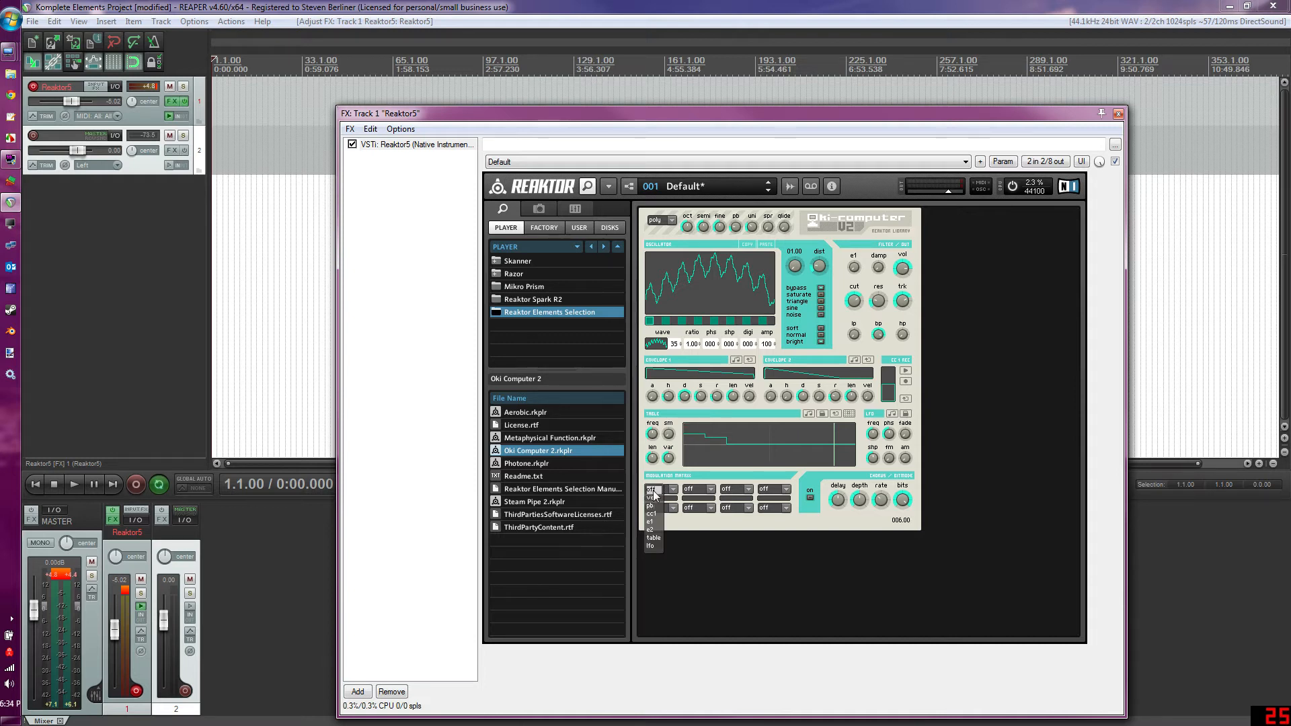
left_click(653, 537)
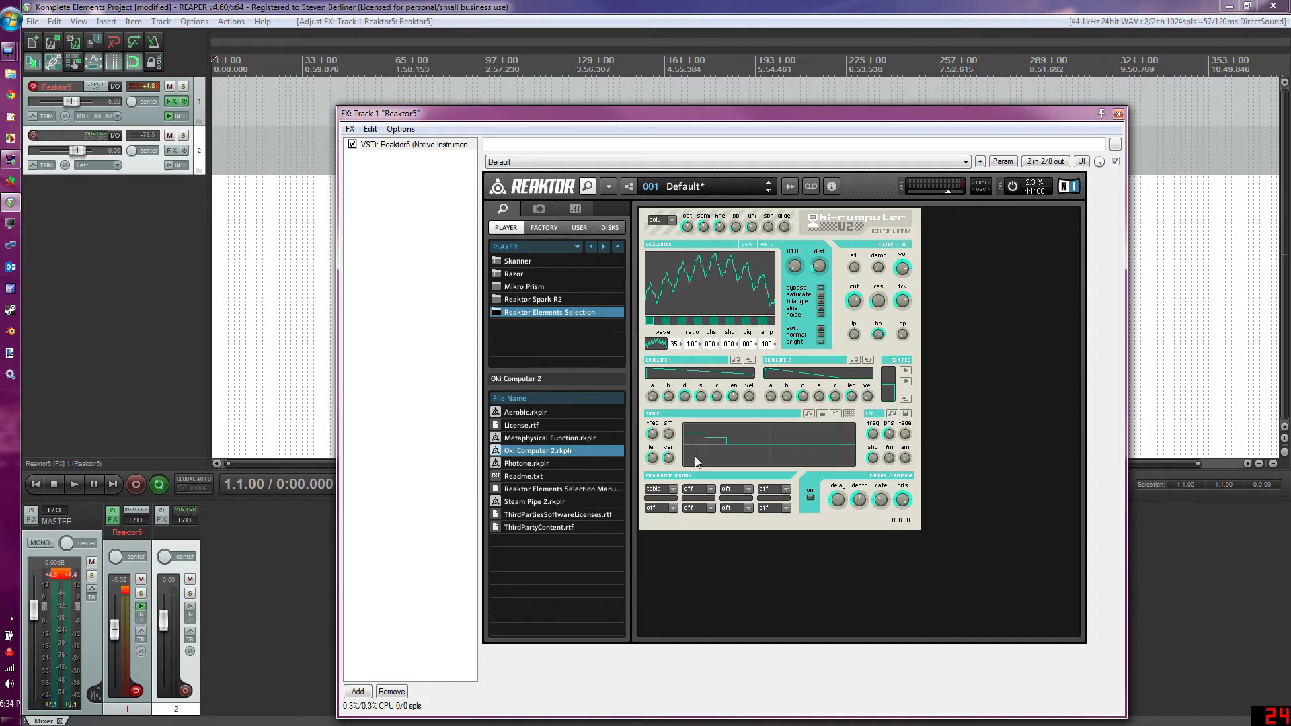
left_click(662, 509)
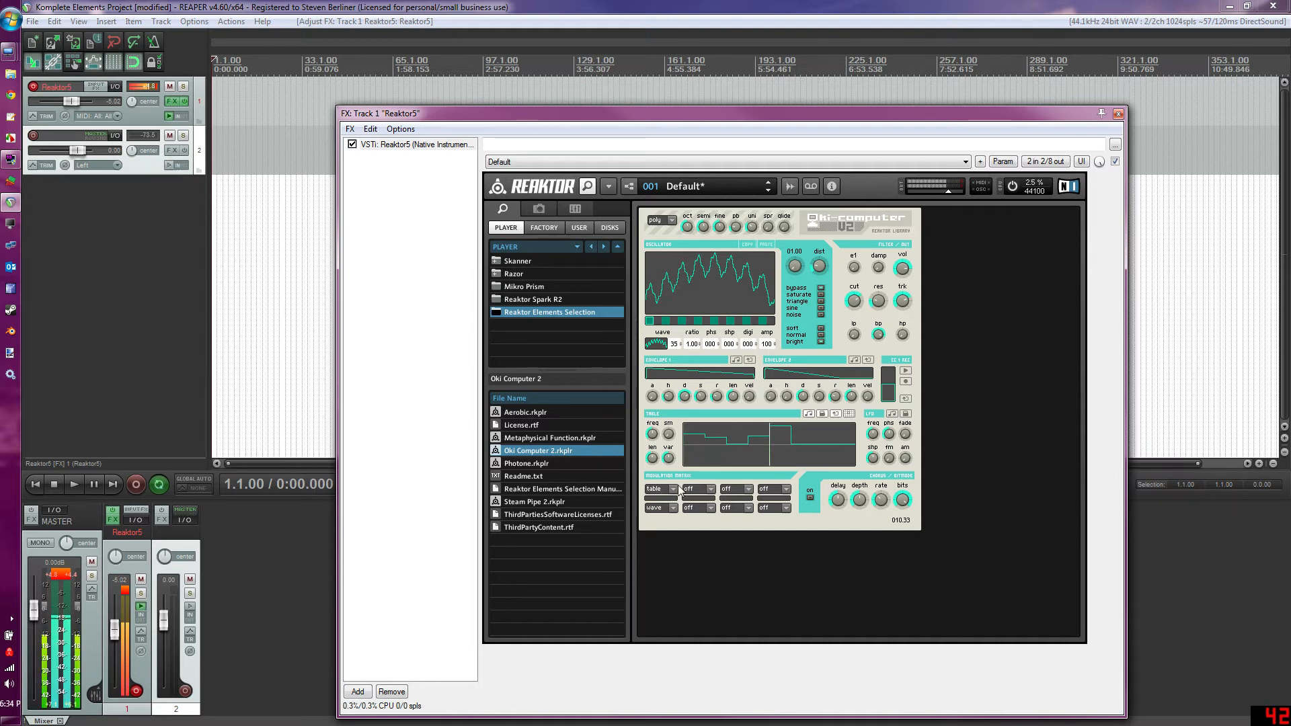
Review the first matrix slot's sources and destinations, keep table to wave, and set its modulation amount to 60.
left_click_drag(656, 501, 663, 501)
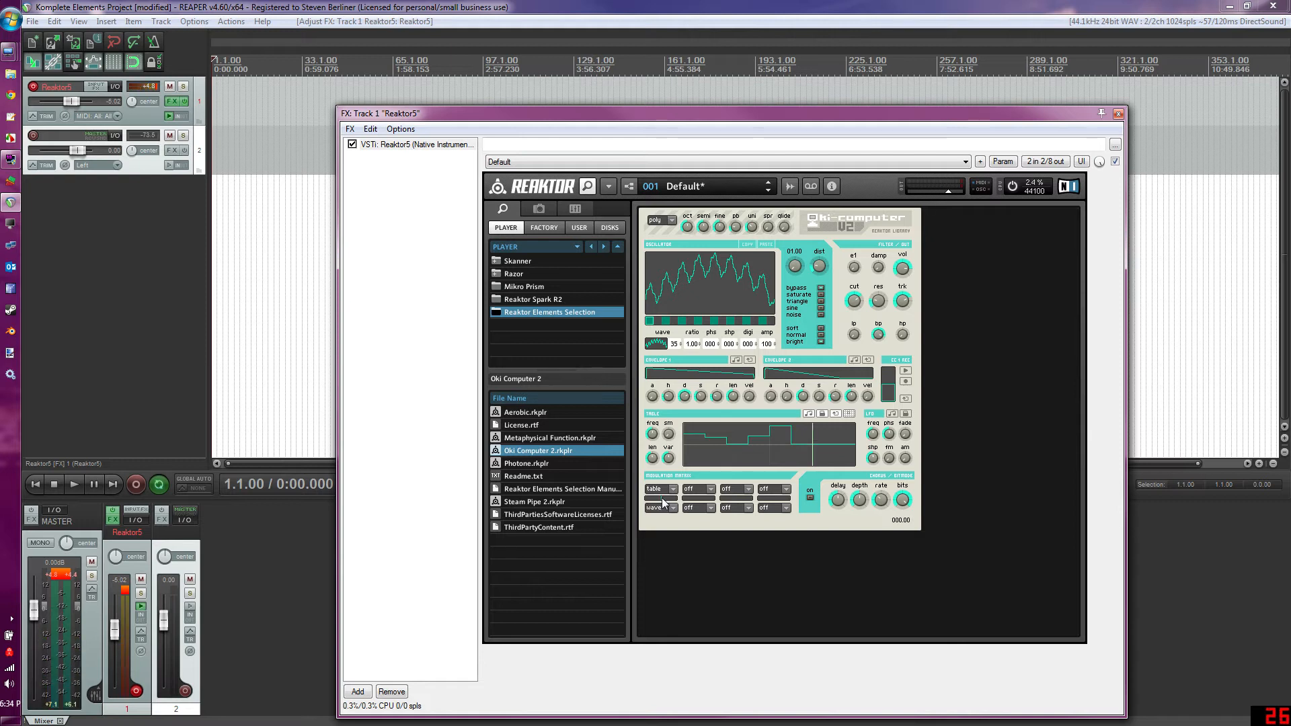
left_click(653, 490)
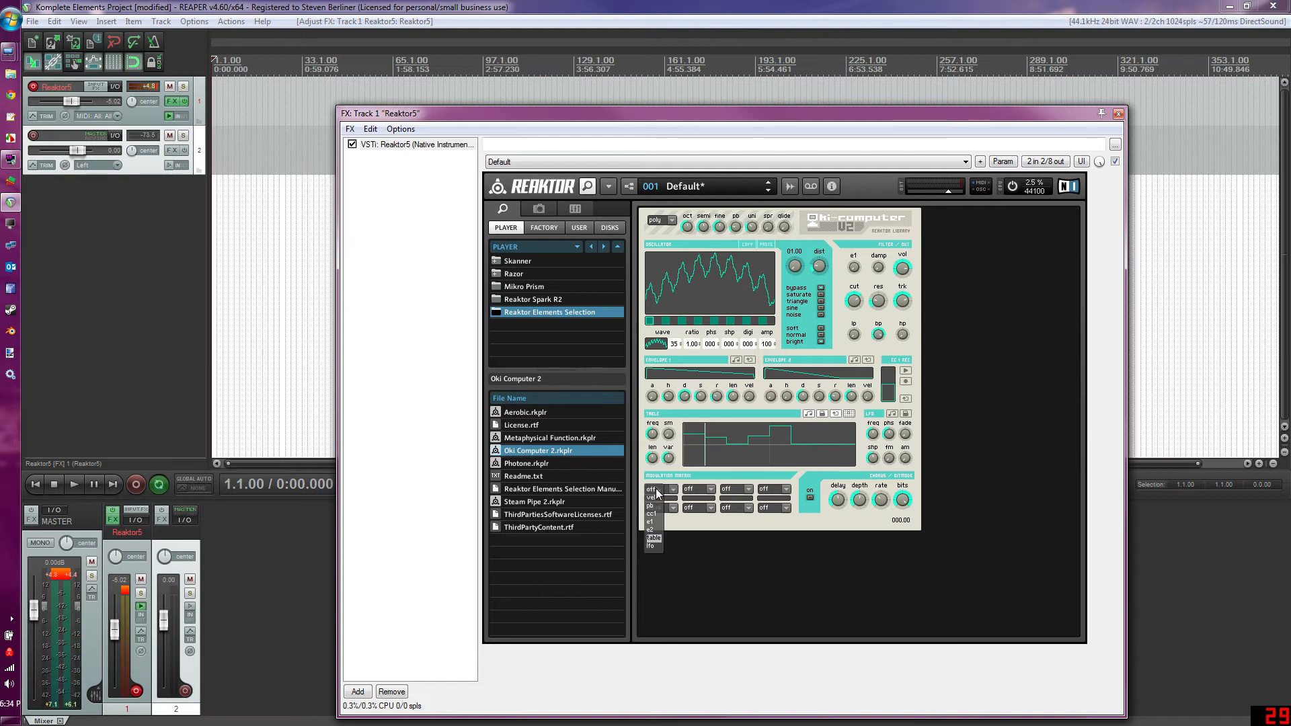
left_click(653, 540)
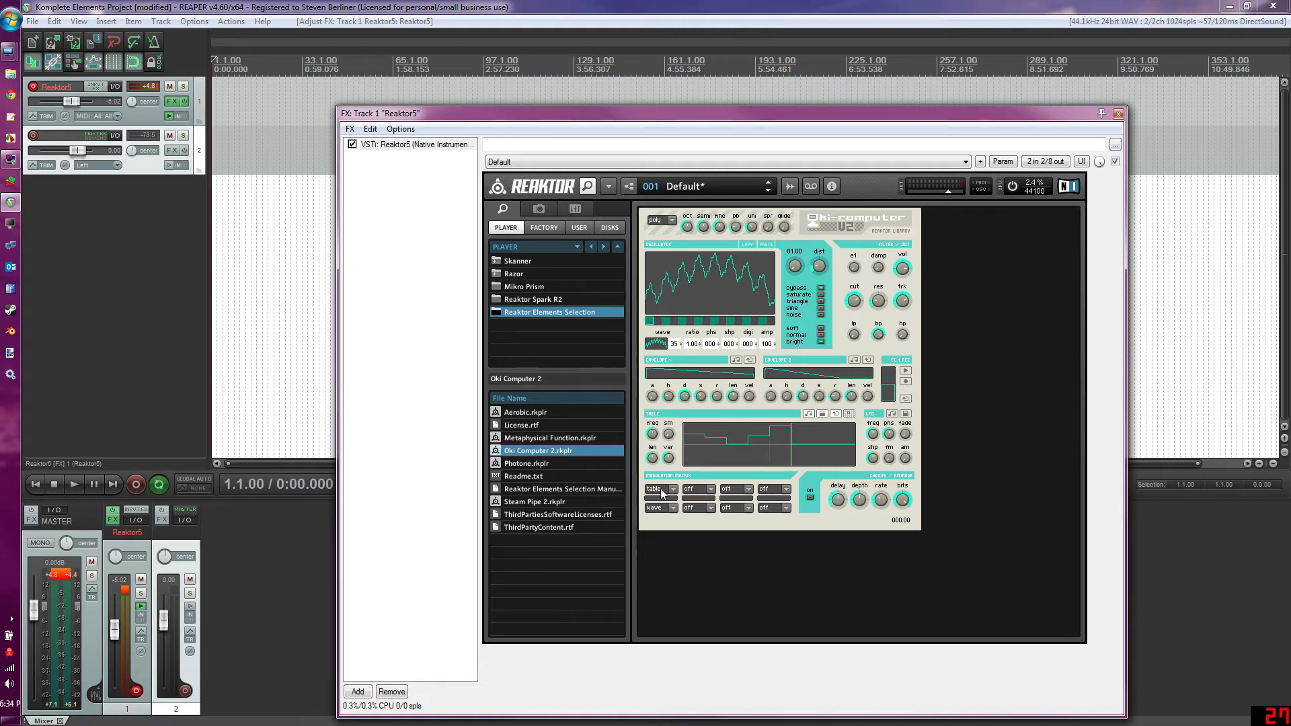
left_click(659, 509)
left_click(652, 513)
left_click(651, 509)
left_click(685, 527)
left_click_drag(662, 499, 675, 498)
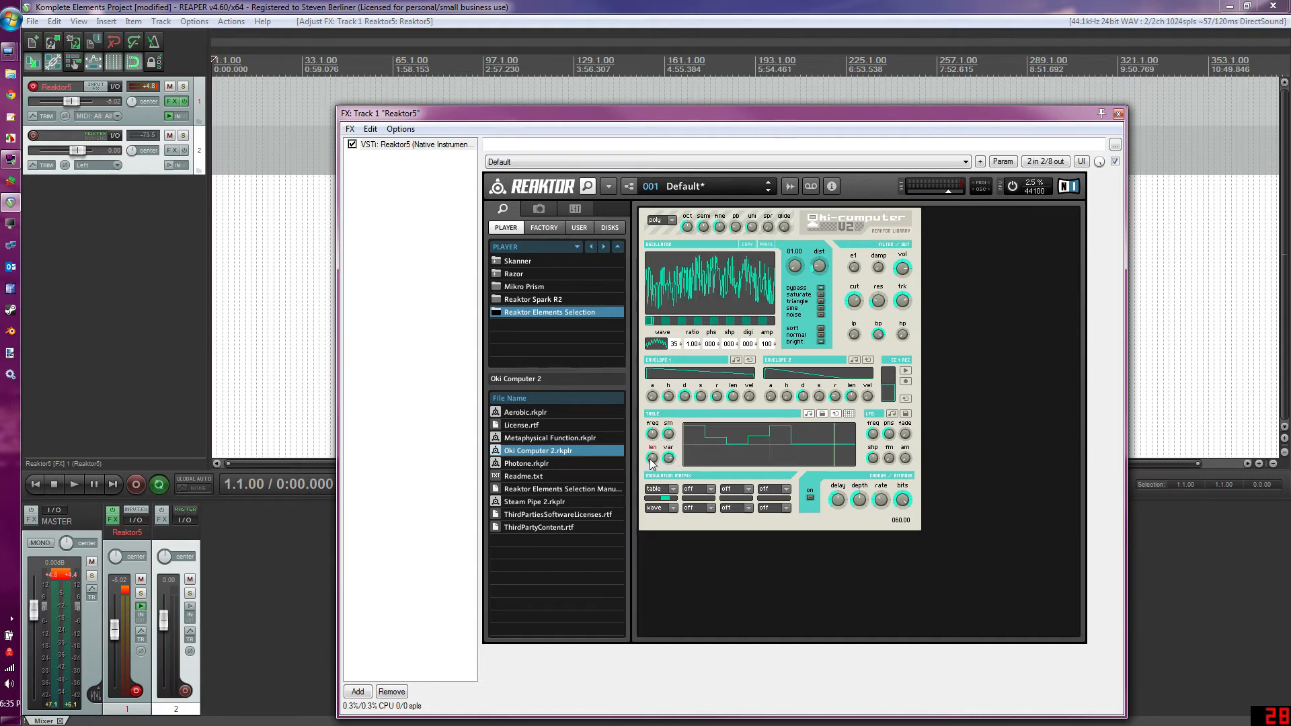
Lower the table's steps to the minimum and raise separate steps to form a blocky modulation pattern.
mouse_move(691, 428)
left_mouse_down()
mouse_move(764, 449)
mouse_move(717, 488)
mouse_move(631, 501)
left_mouse_up()
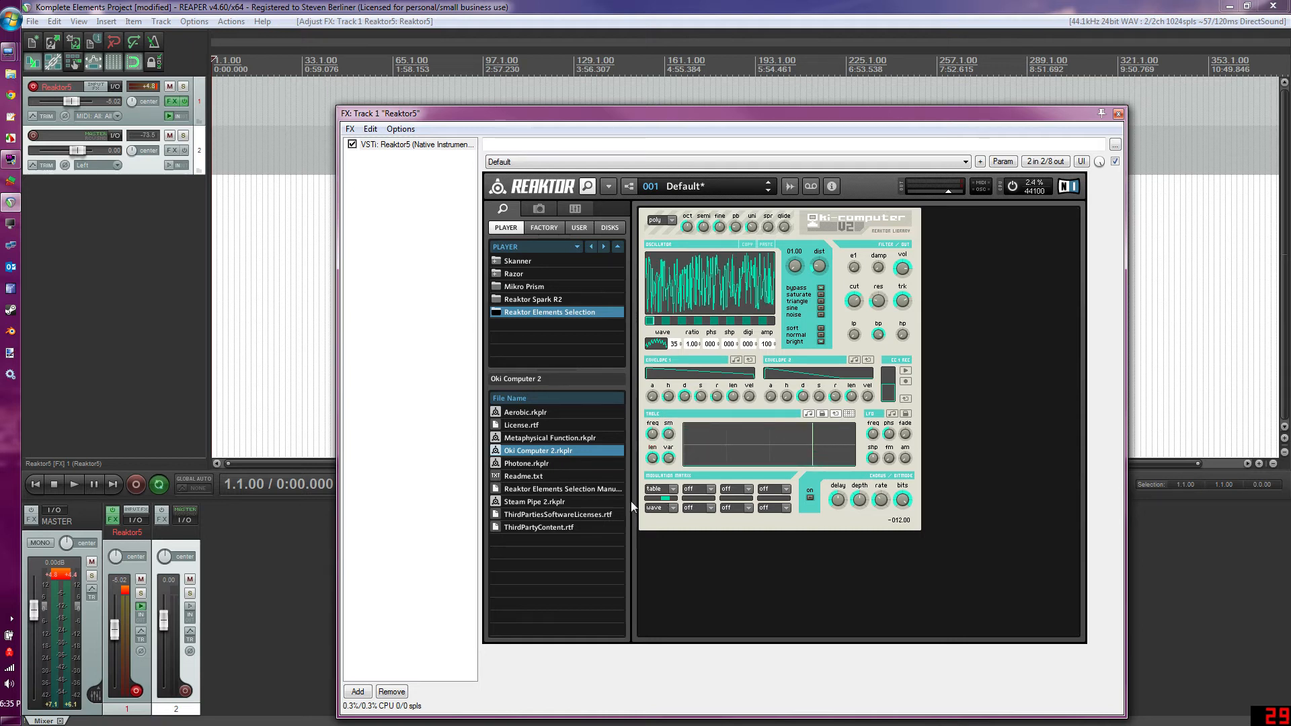
left_click(722, 449)
left_click(752, 449)
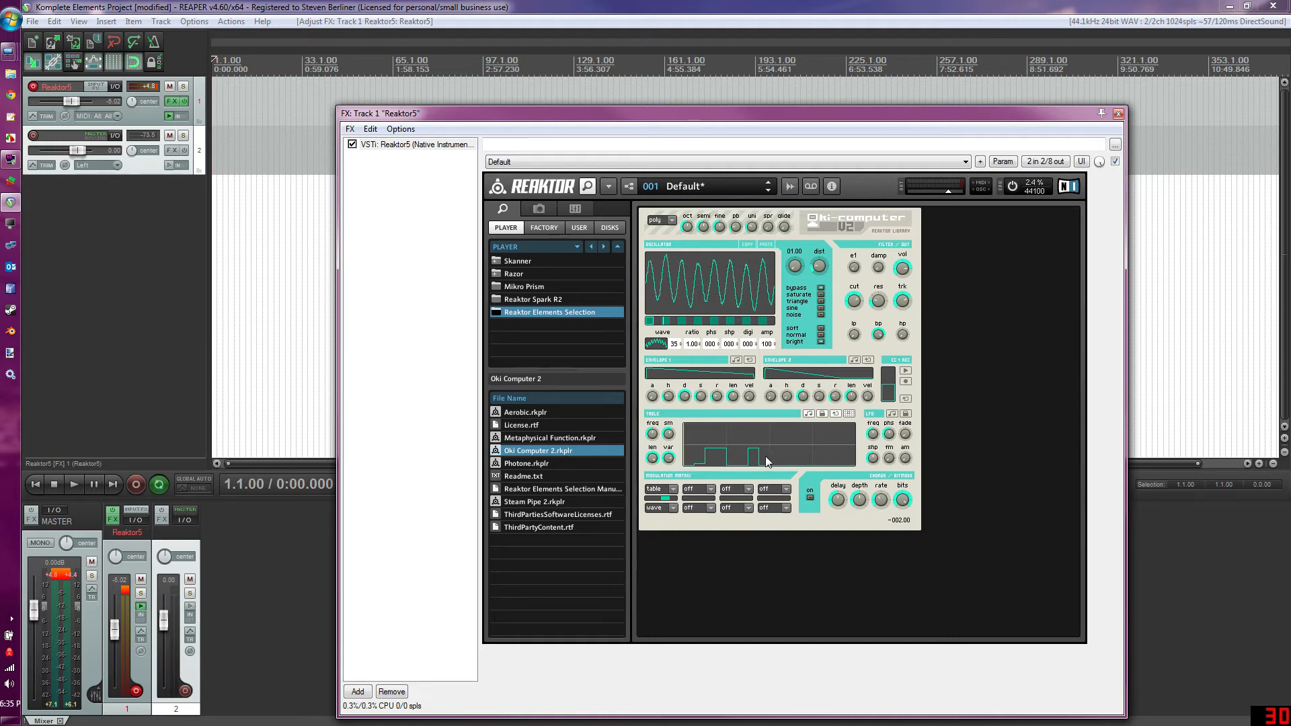
left_click(765, 435)
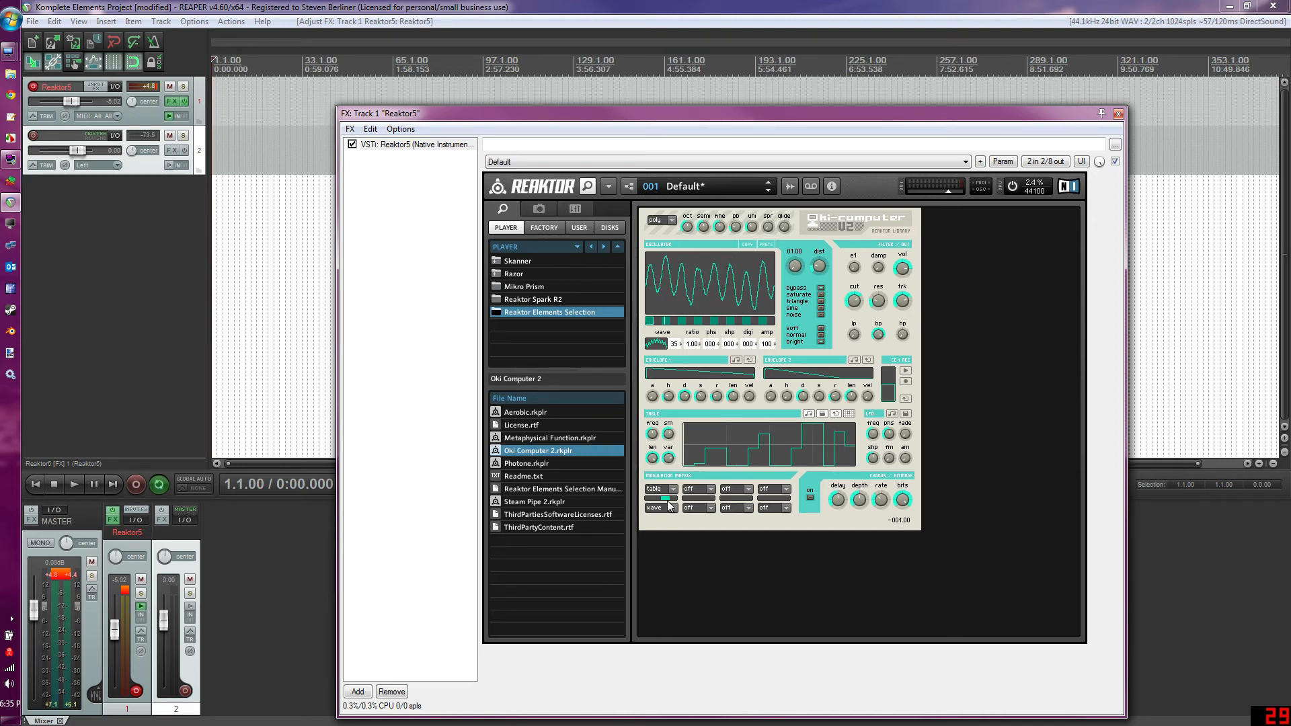
Increase the table-to-wave modulation amount and redraw the table as a gradually rising and falling series of steps.
left_click_drag(668, 498, 696, 497)
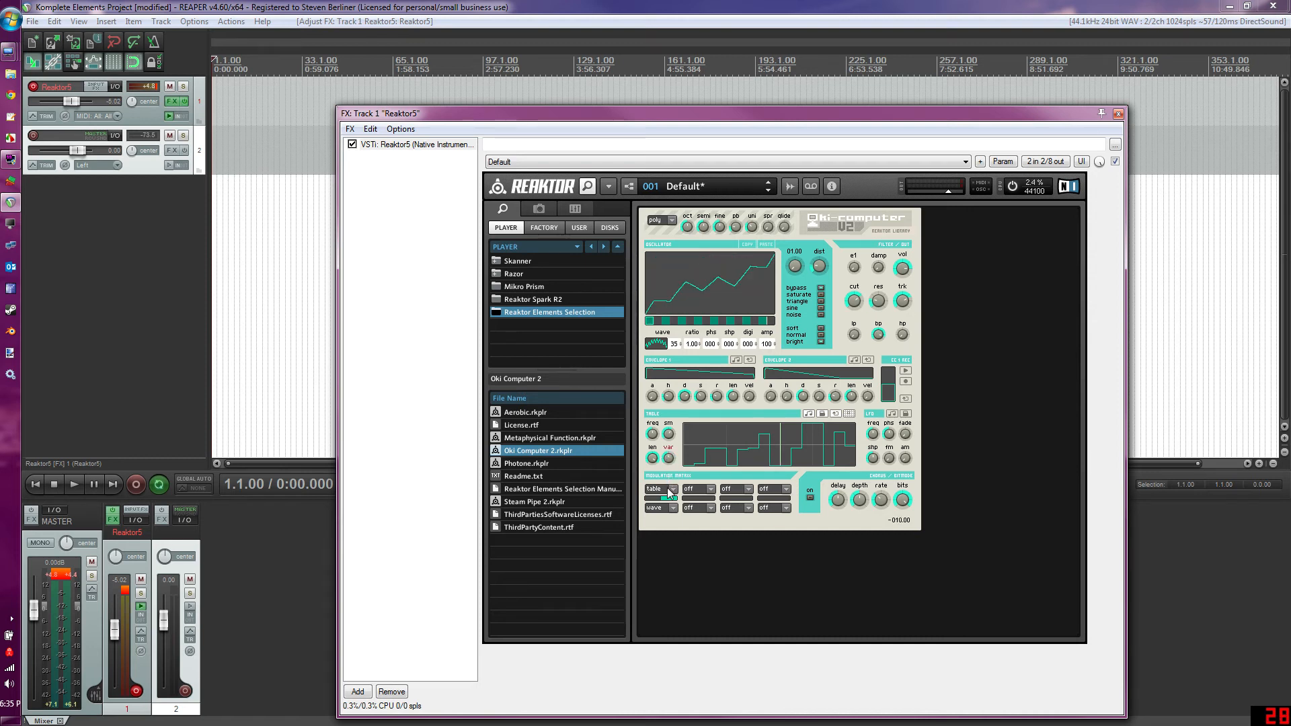
left_click(785, 462)
mouse_move(785, 463)
left_mouse_down()
mouse_move(829, 454)
mouse_move(819, 446)
left_mouse_up()
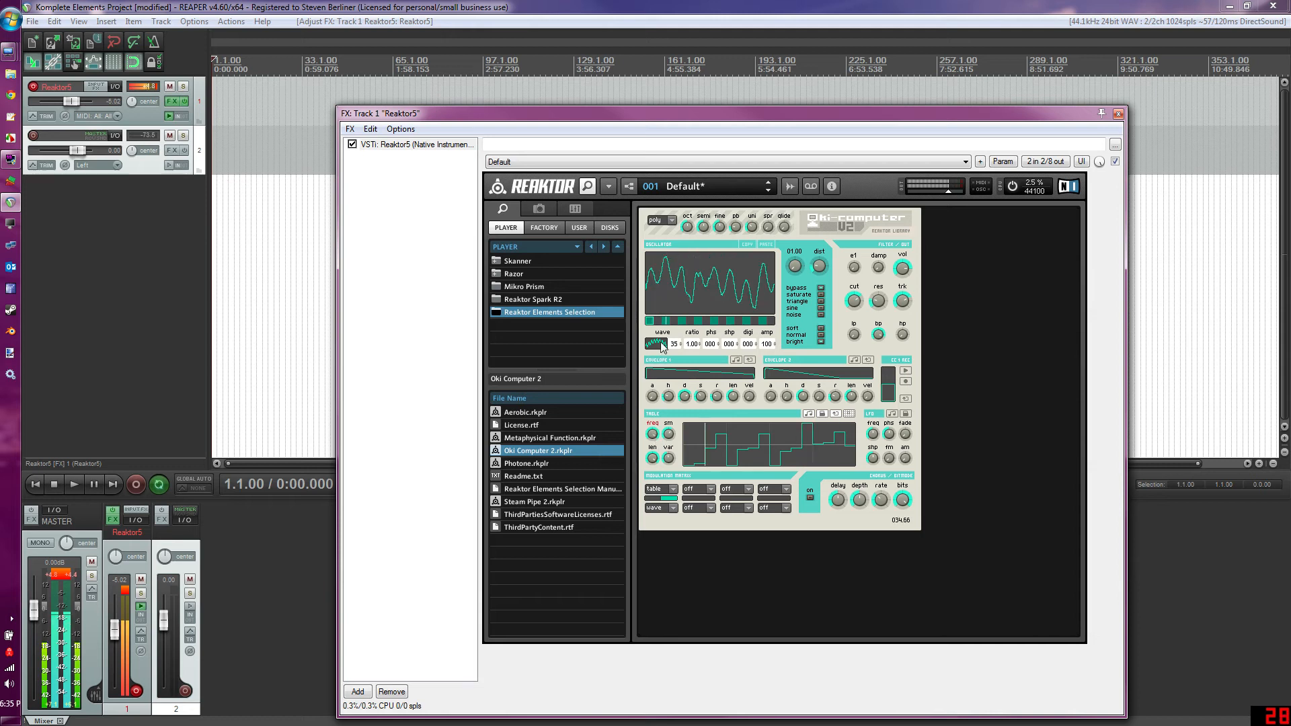
mouse_move(719, 446)
left_mouse_down()
mouse_move(711, 457)
mouse_move(788, 460)
mouse_move(774, 449)
mouse_move(818, 442)
mouse_move(829, 453)
left_mouse_up()
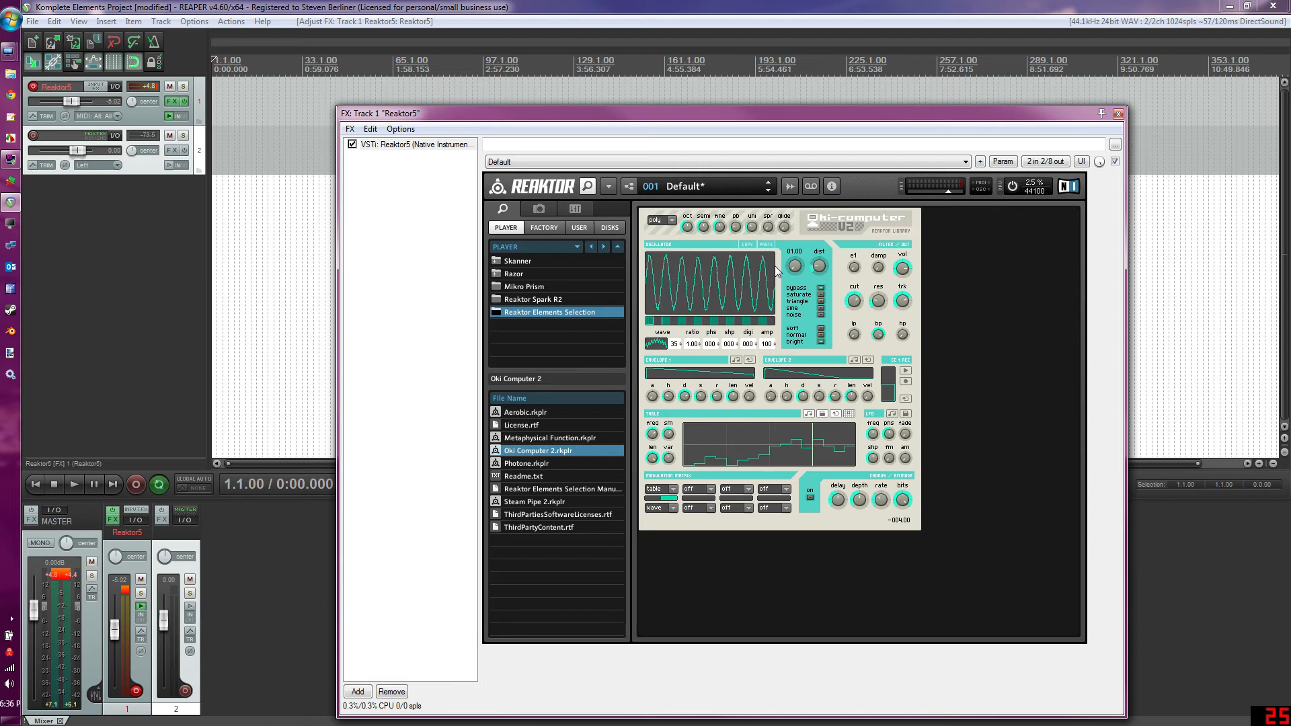
Reload the Default snapshot and open Oki Computer 2's function properties in edit mode.
left_click(768, 190)
left_click(769, 184)
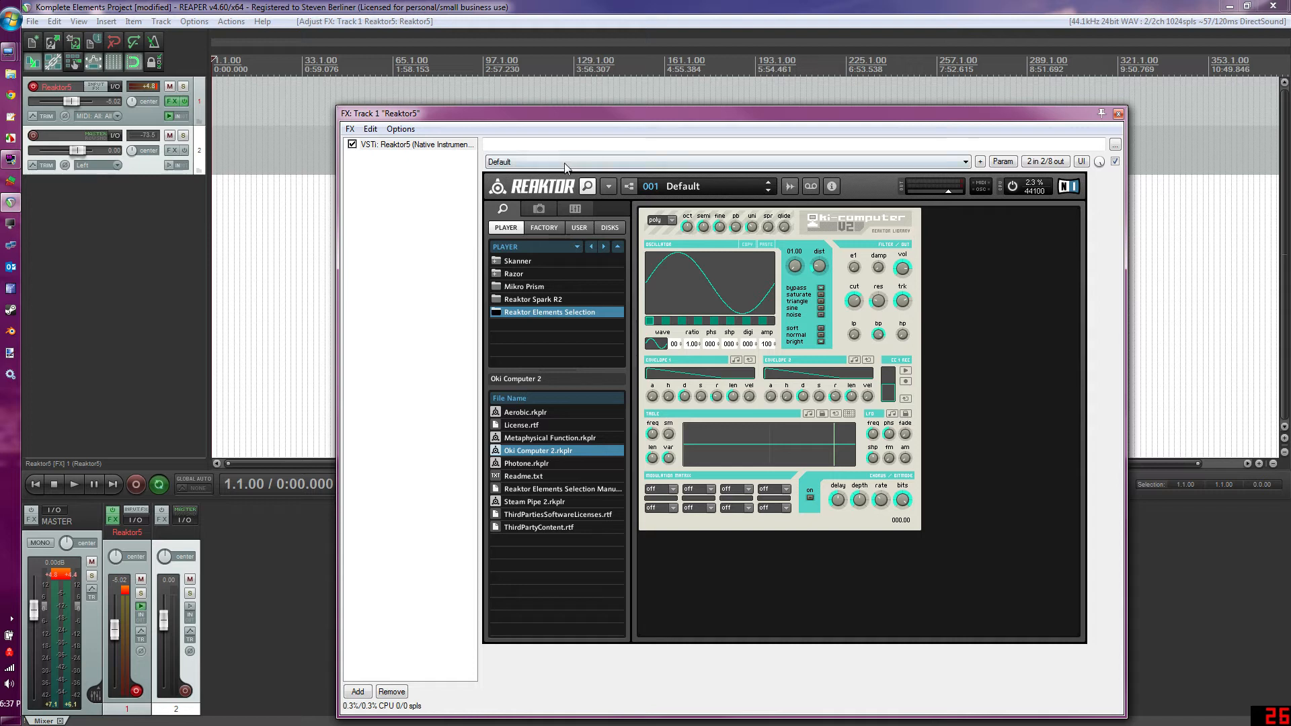
left_click(629, 187)
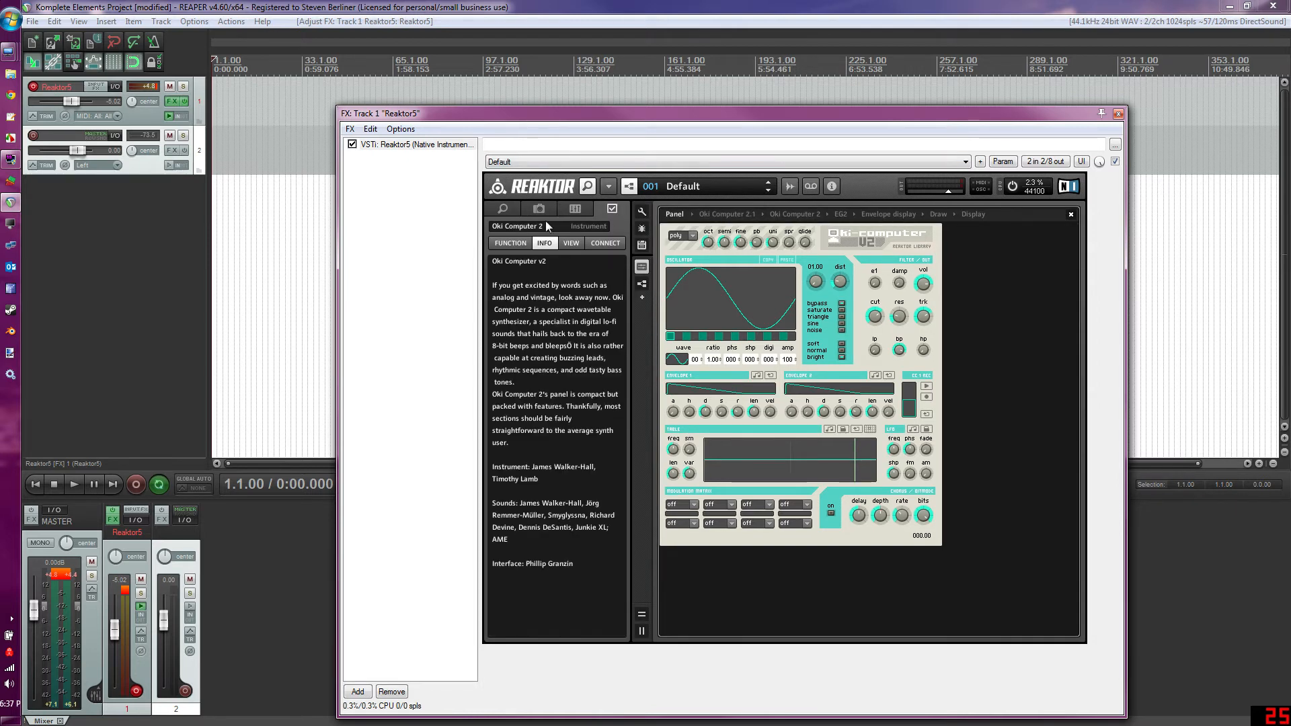
left_click(514, 244)
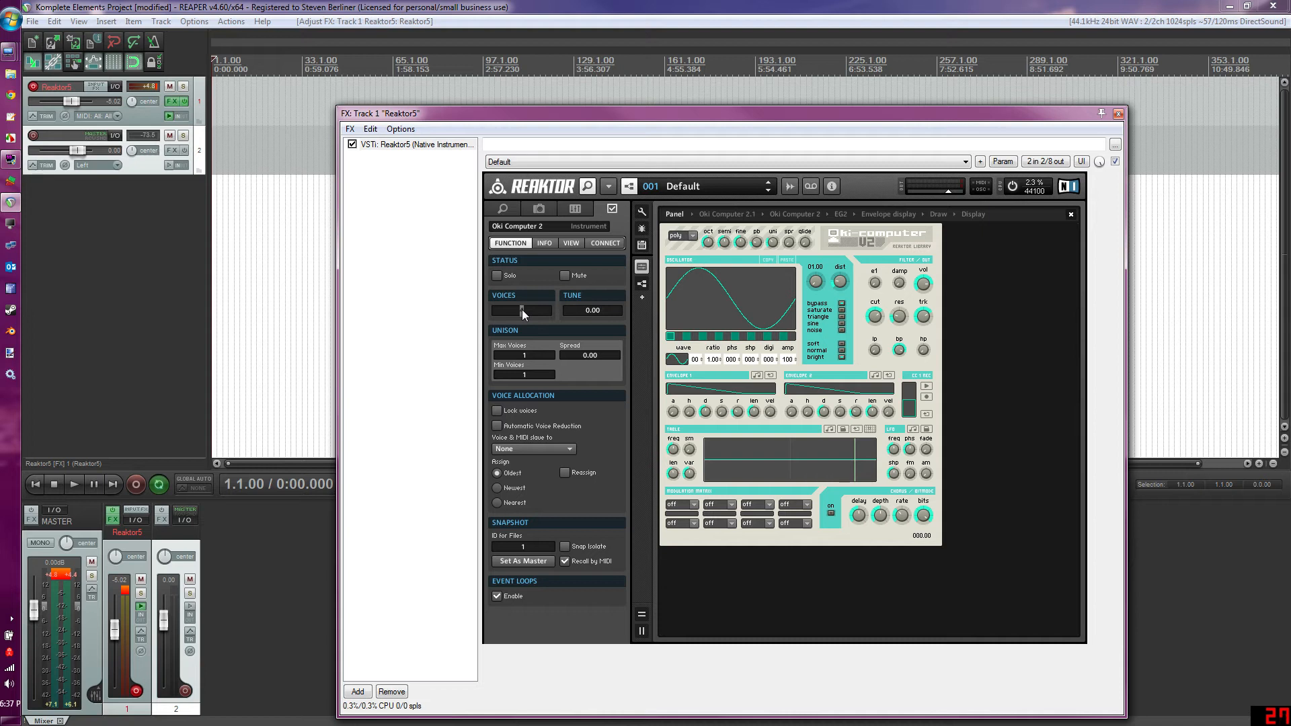
Set the instrument's voices to 12 and back down to 4.
type("12")
key("Return")
double_click(531, 308)
type("4")
key("Return")
Examine Oki Computer 2's internal structure, return to the instrument panel, and leave edit mode.
left_click(1070, 215)
left_click(769, 424)
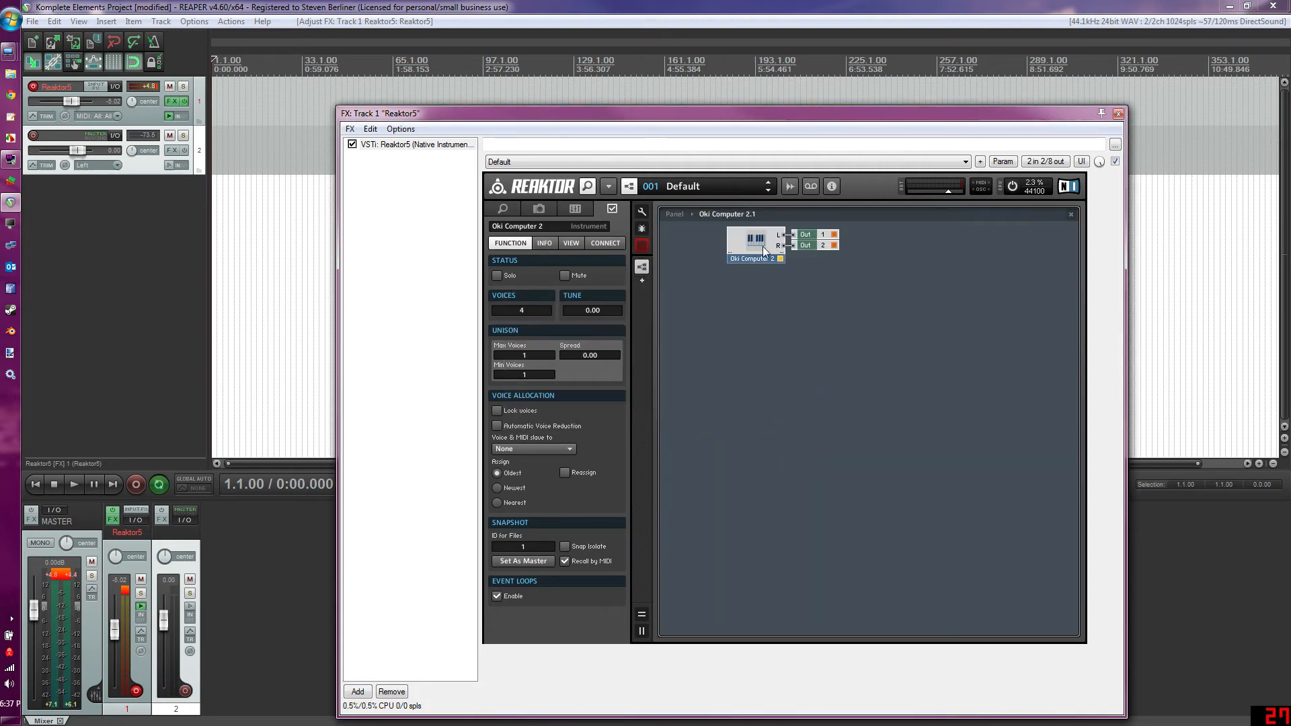
double_click(761, 246)
left_click(682, 214)
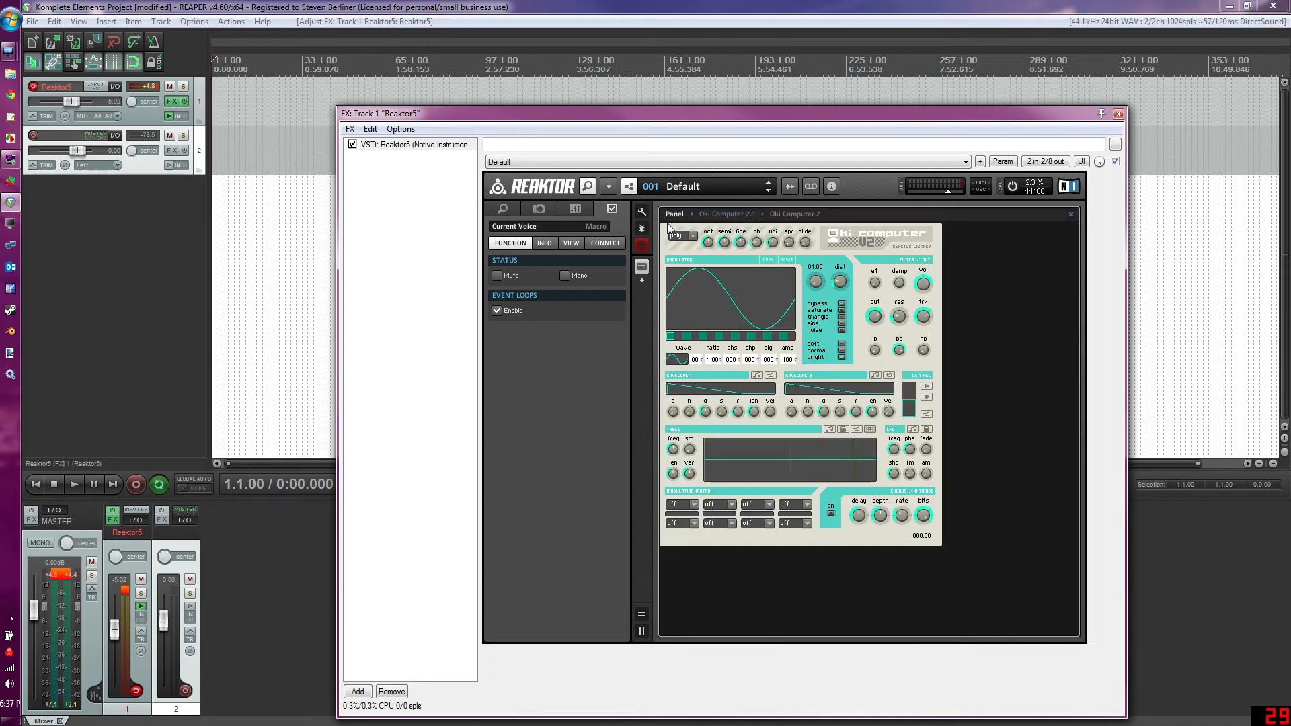
left_click(630, 185)
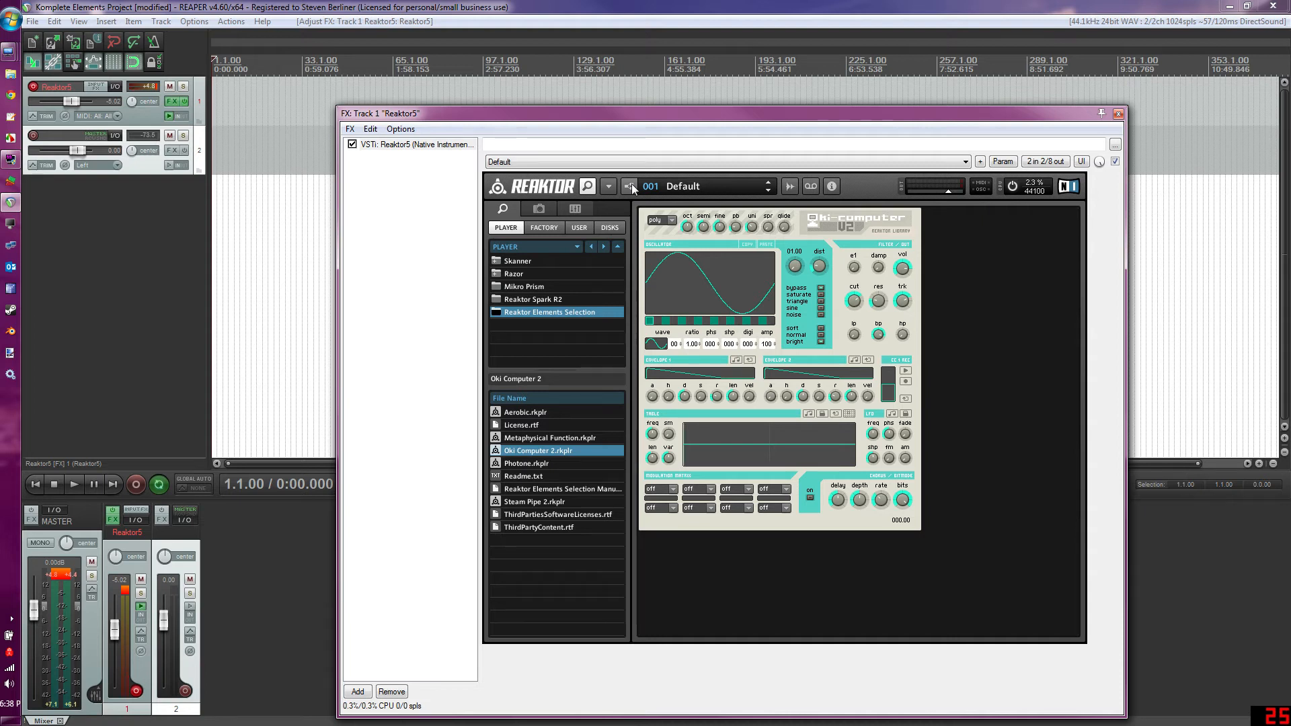
Audition the SeqFltrPad and SID Chord snapshots and reset the Reaktor5 track volume to 0.00 dB.
left_click(768, 190)
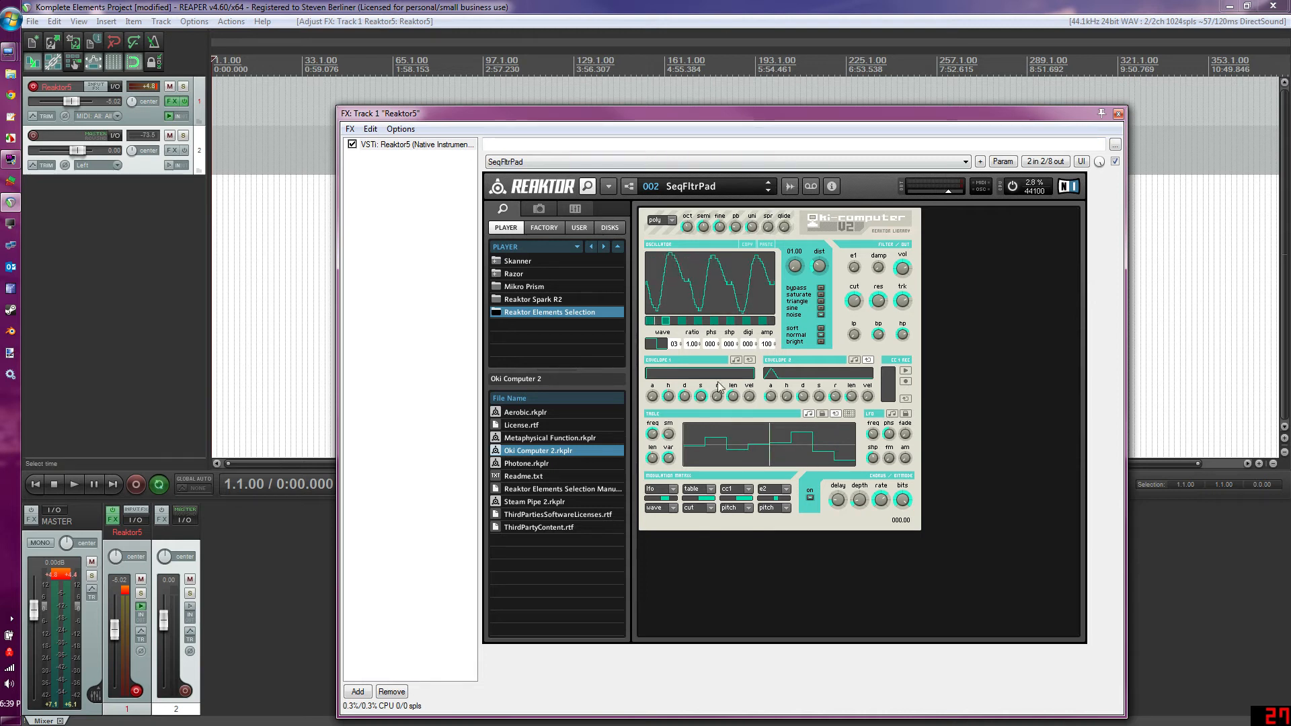
left_click(769, 191)
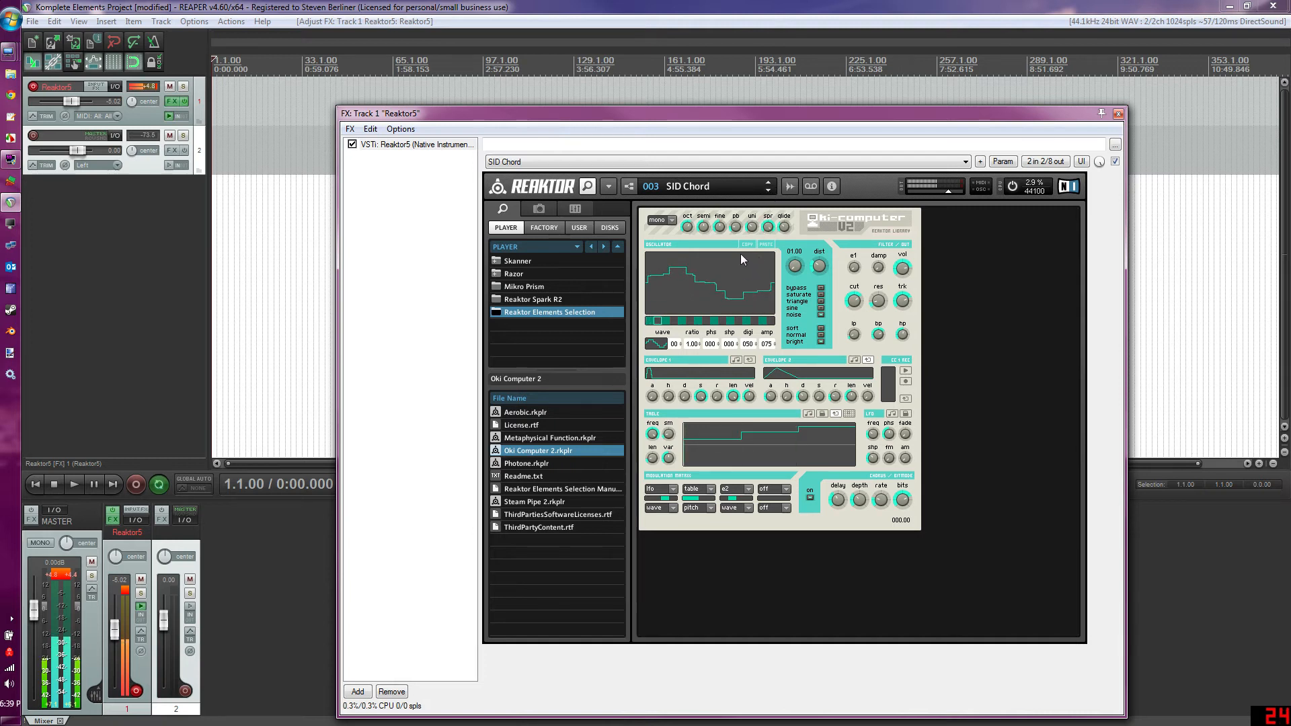
double_click(111, 634)
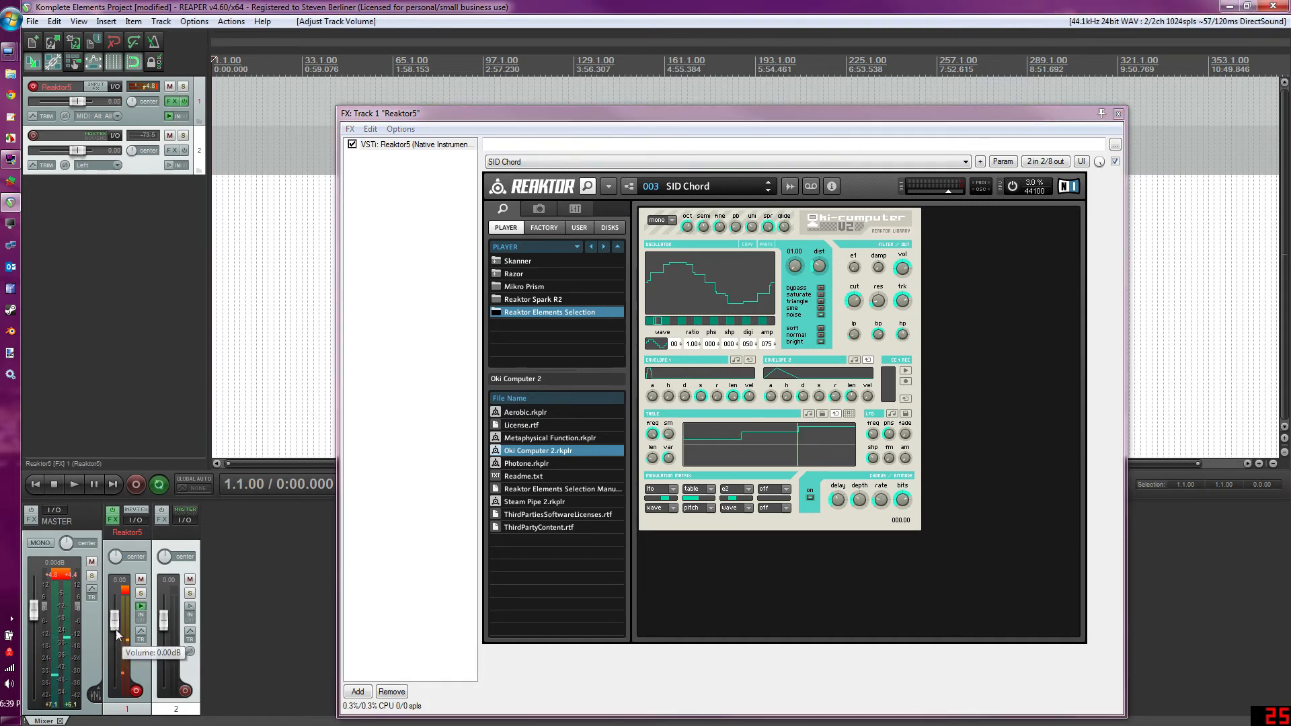
Audition the snapshots from Detroit to Naughty Bass and sweep Naughty Bass's wave position to 07.19.
left_click(770, 191)
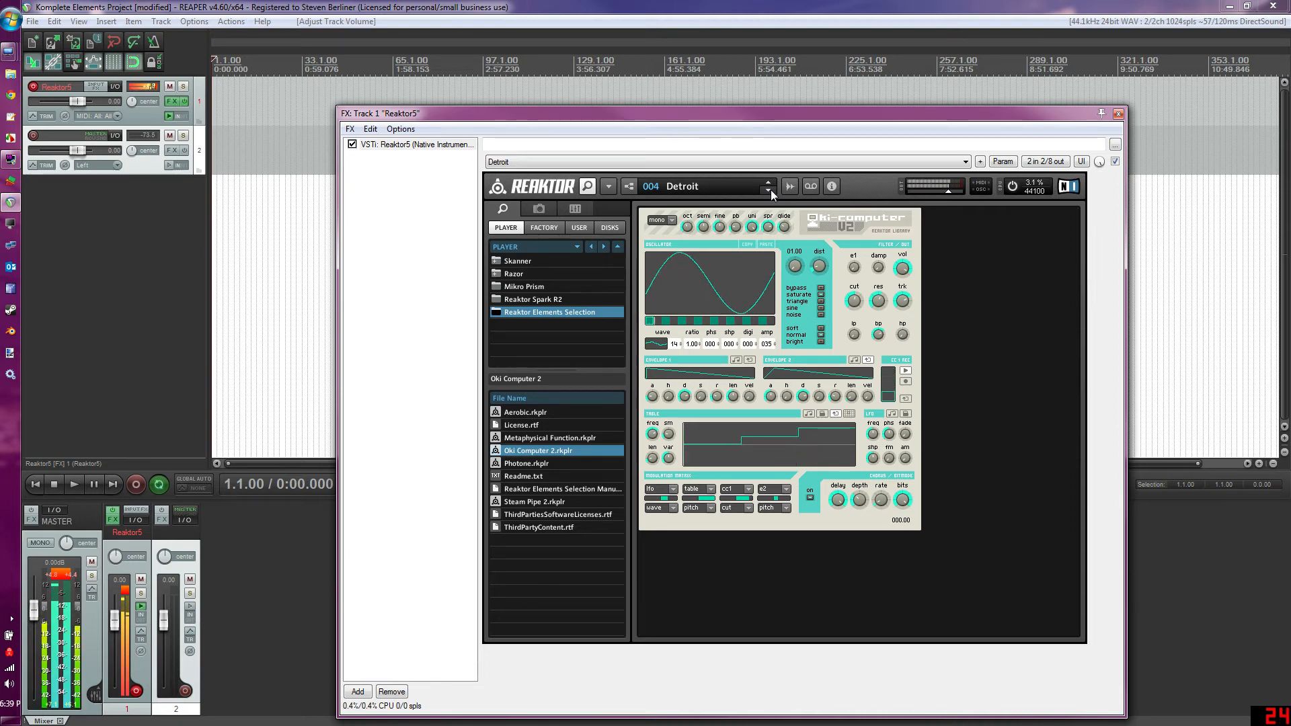
left_click(771, 190)
left_click(771, 190)
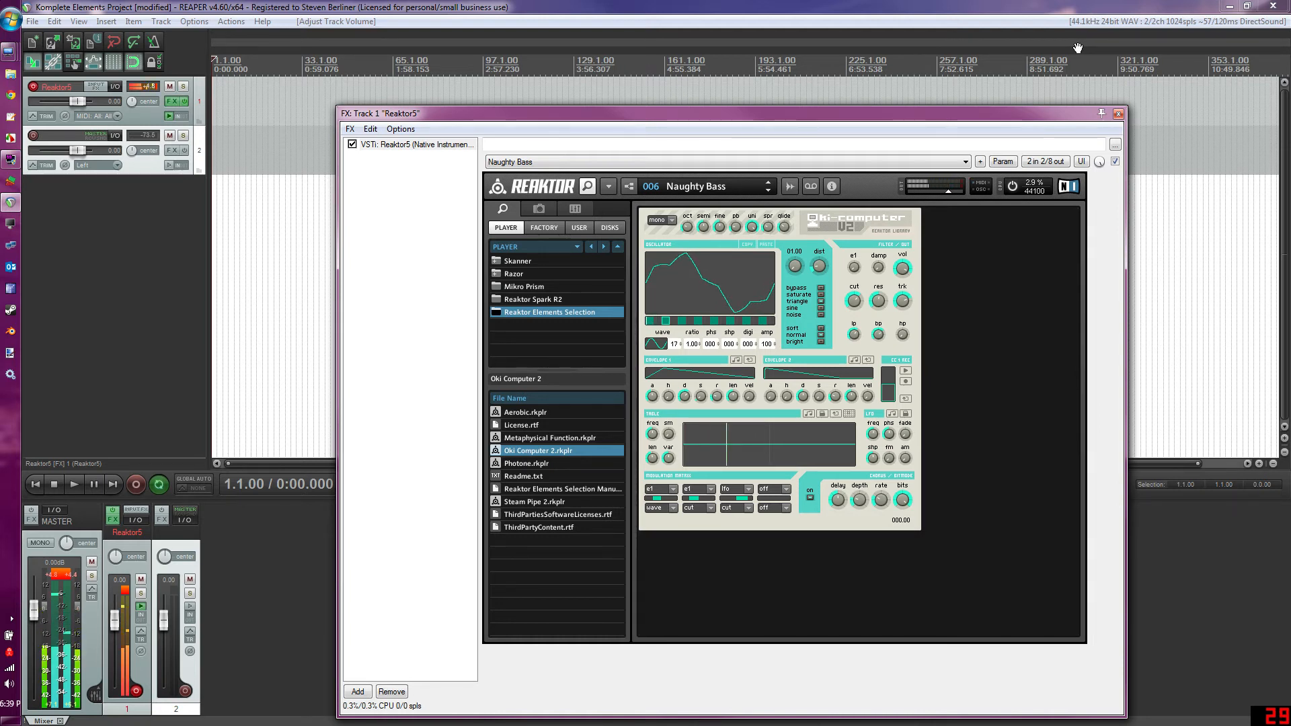
left_click_drag(793, 268, 810, 187)
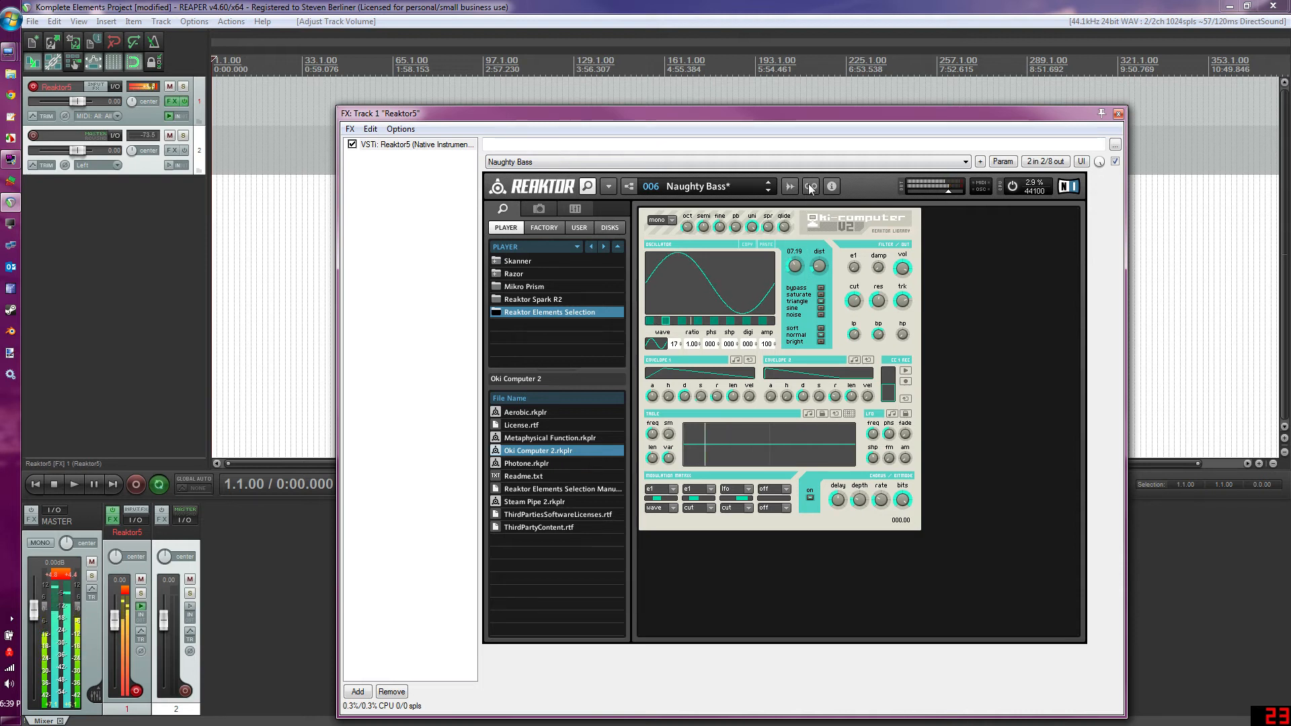
Advance through the snapshots to audition Skinny 5ths - DD and Sharp Corners - DD.
left_click(767, 191)
left_click(766, 191)
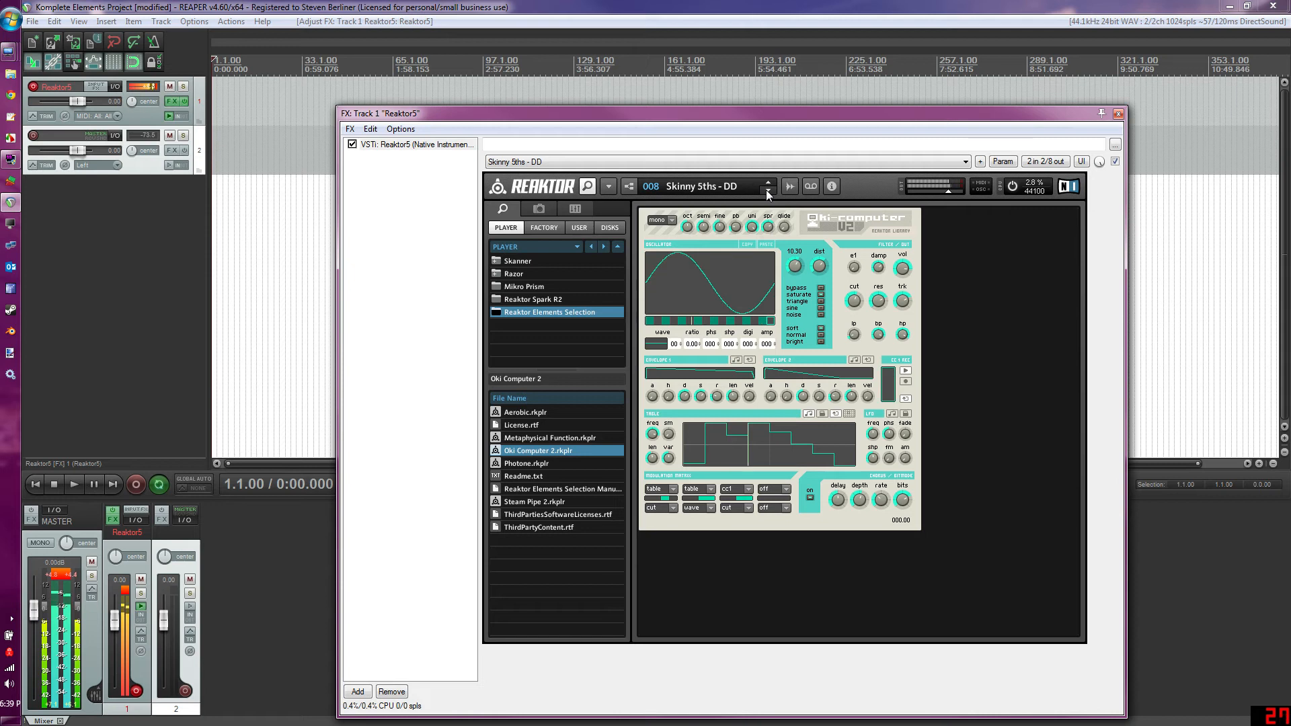
left_click(767, 191)
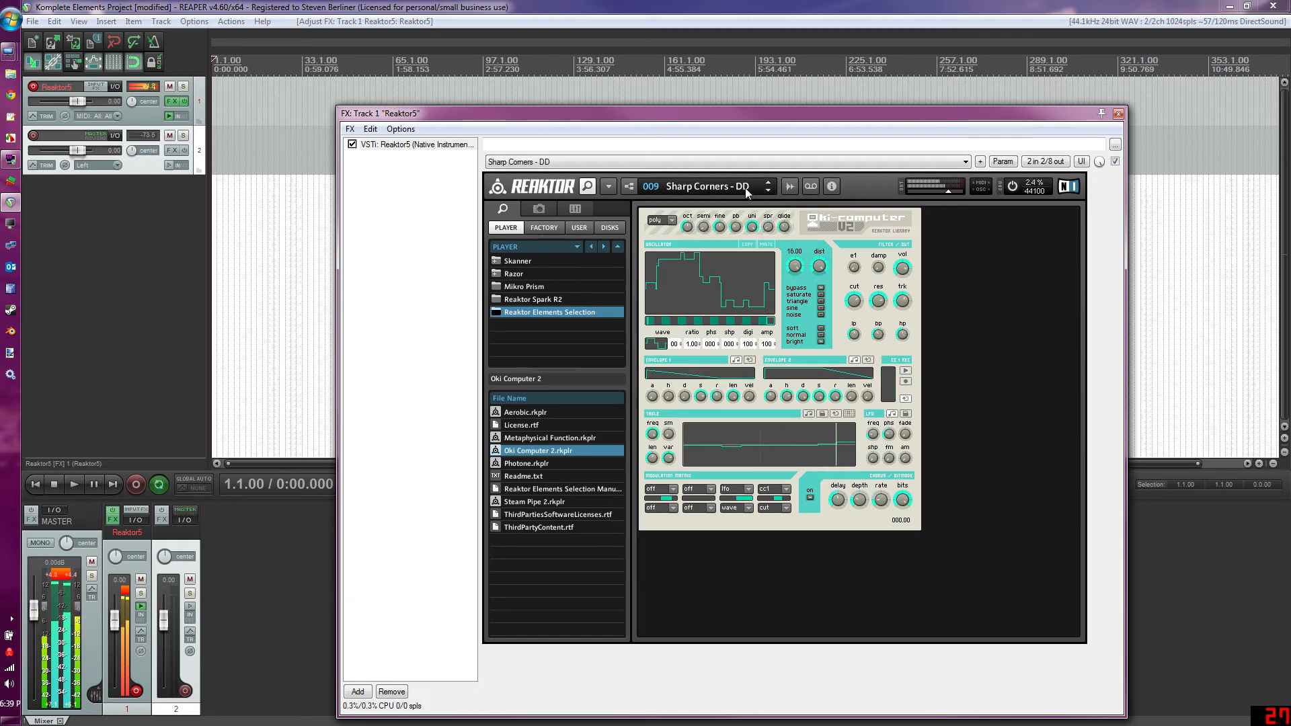
Load the Grumpy Wha - DD and Retro Hero - DD snapshots, raising Retro Hero's wave position to 11.85.
left_click(745, 187)
left_click(742, 401)
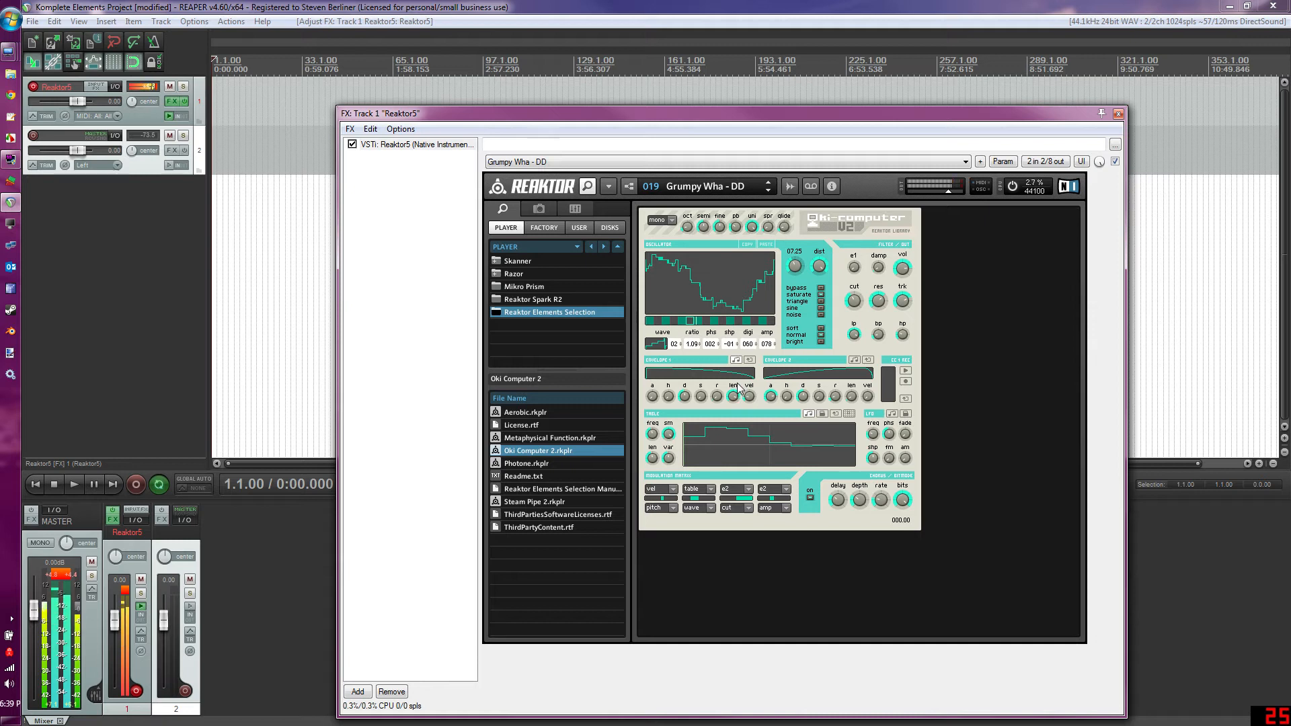
left_click(767, 191)
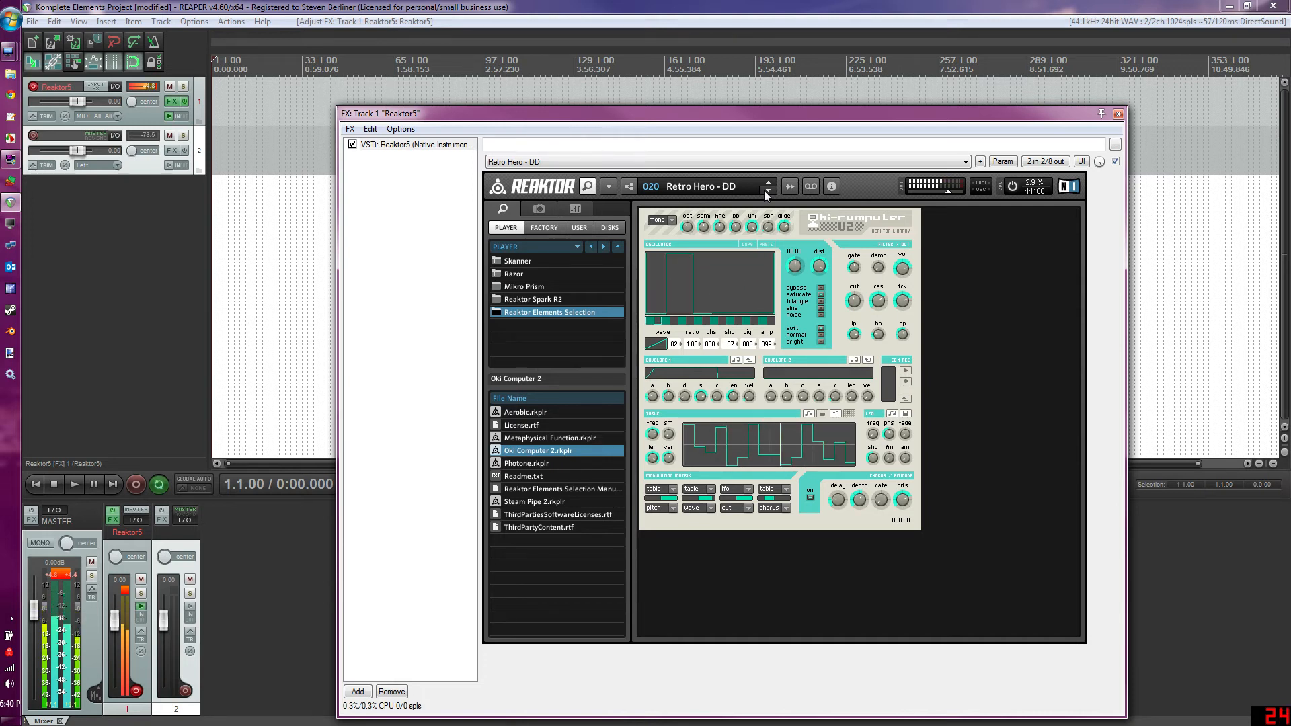
left_click_drag(793, 262, 806, 233)
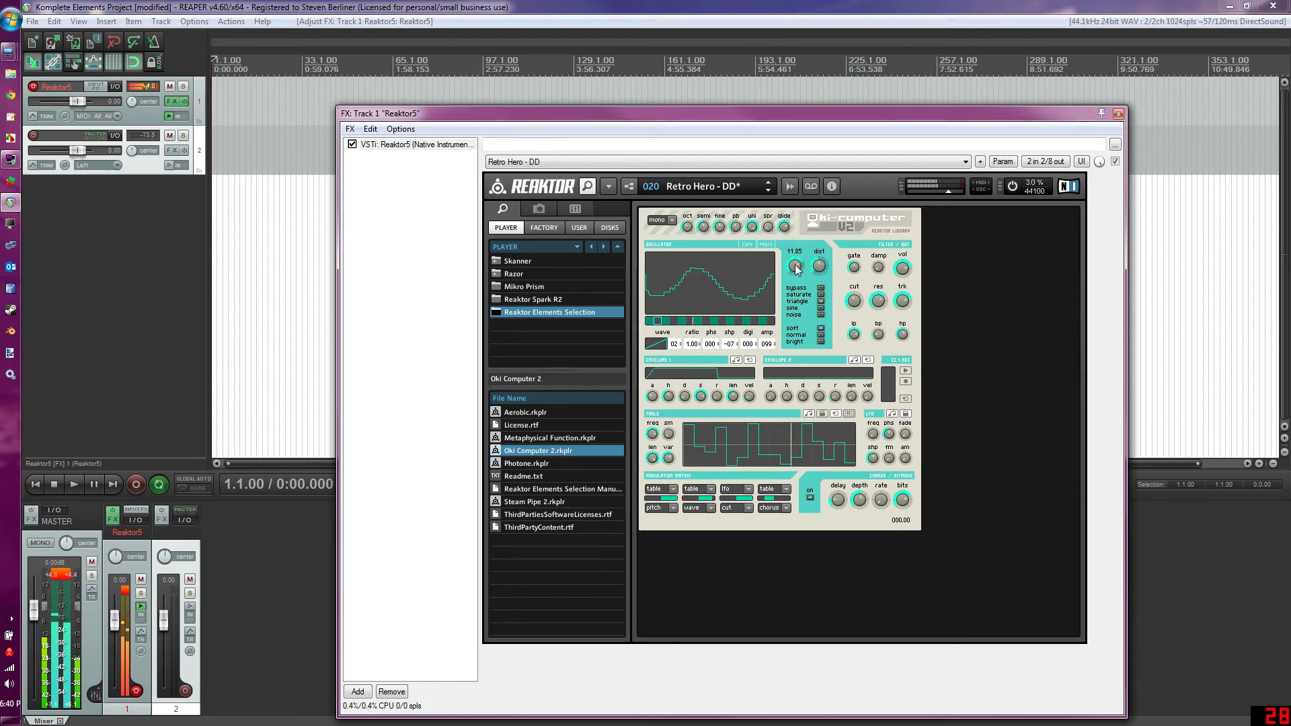
Load and audition the 5 Dirty Steps - DD and Short Wheeze - DD snapshots.
left_click(703, 186)
left_click(739, 498)
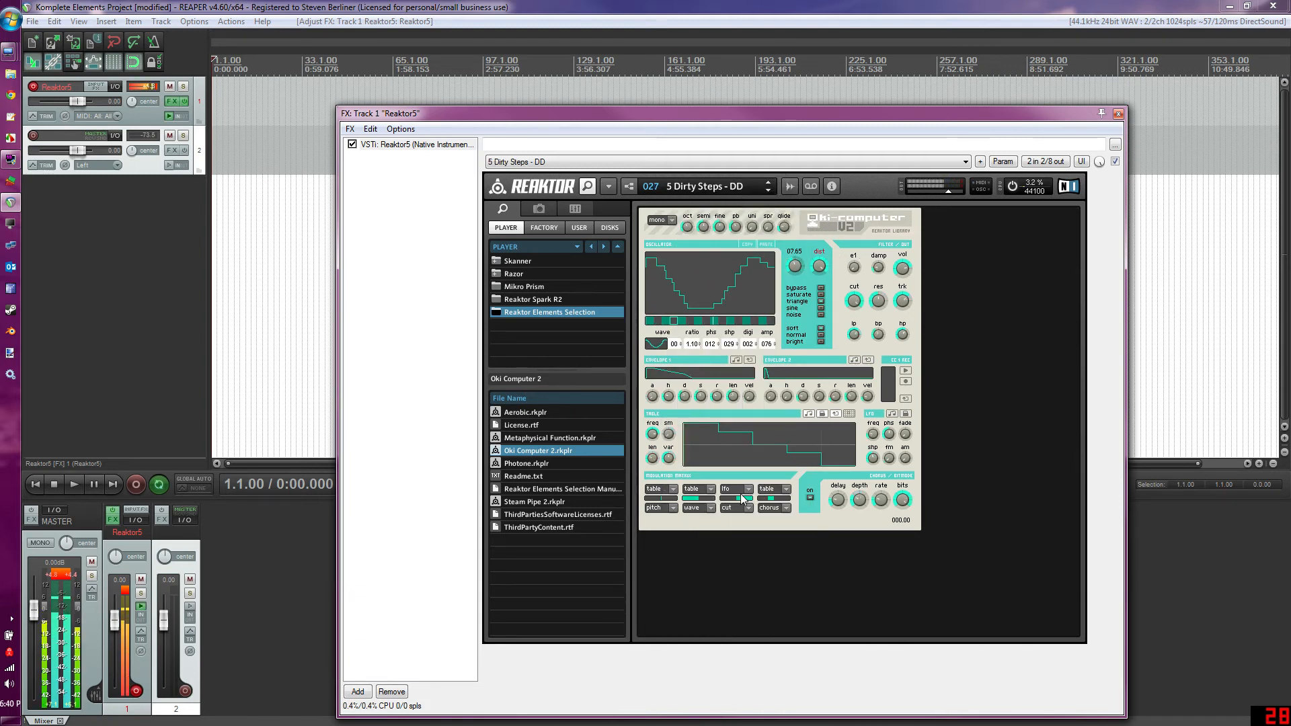
left_click(712, 187)
left_click(714, 522)
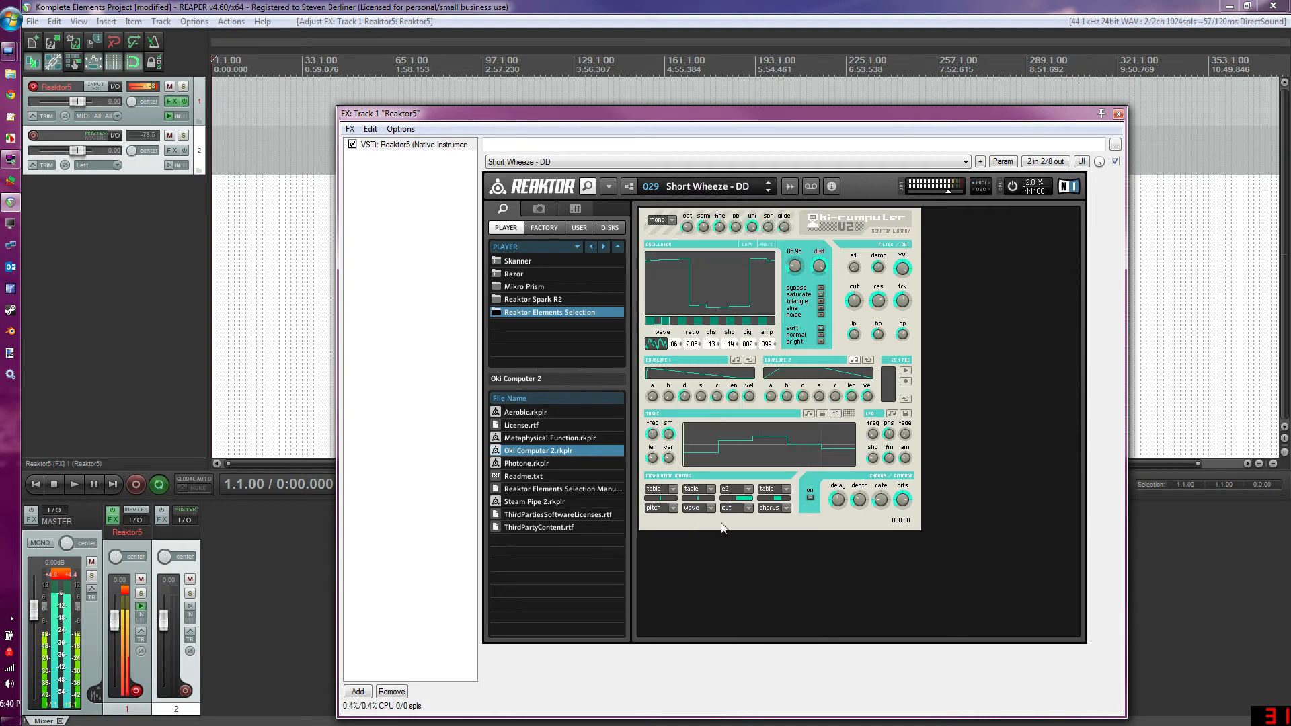
Load the Scary Clown - DD snapshot and advance through Robot Noir - DD to Upfront Pad - DD, auditioning the sounds.
left_click(706, 178)
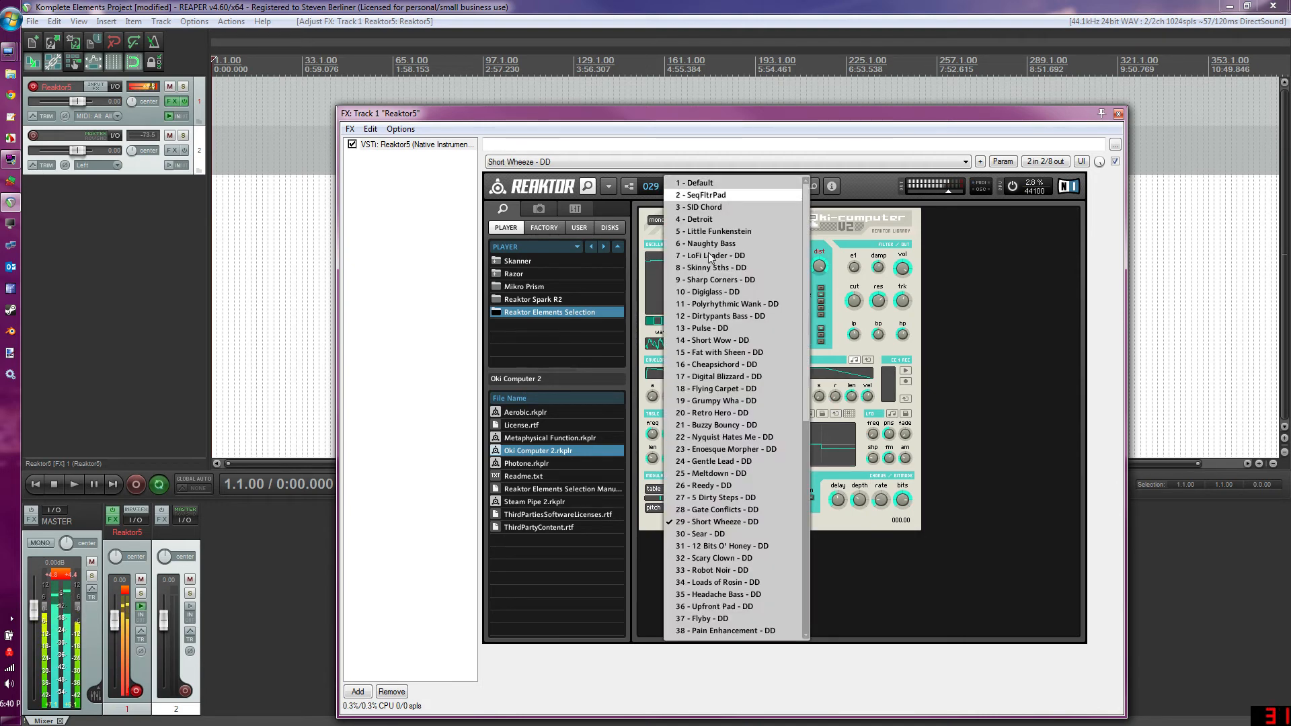
left_click(740, 560)
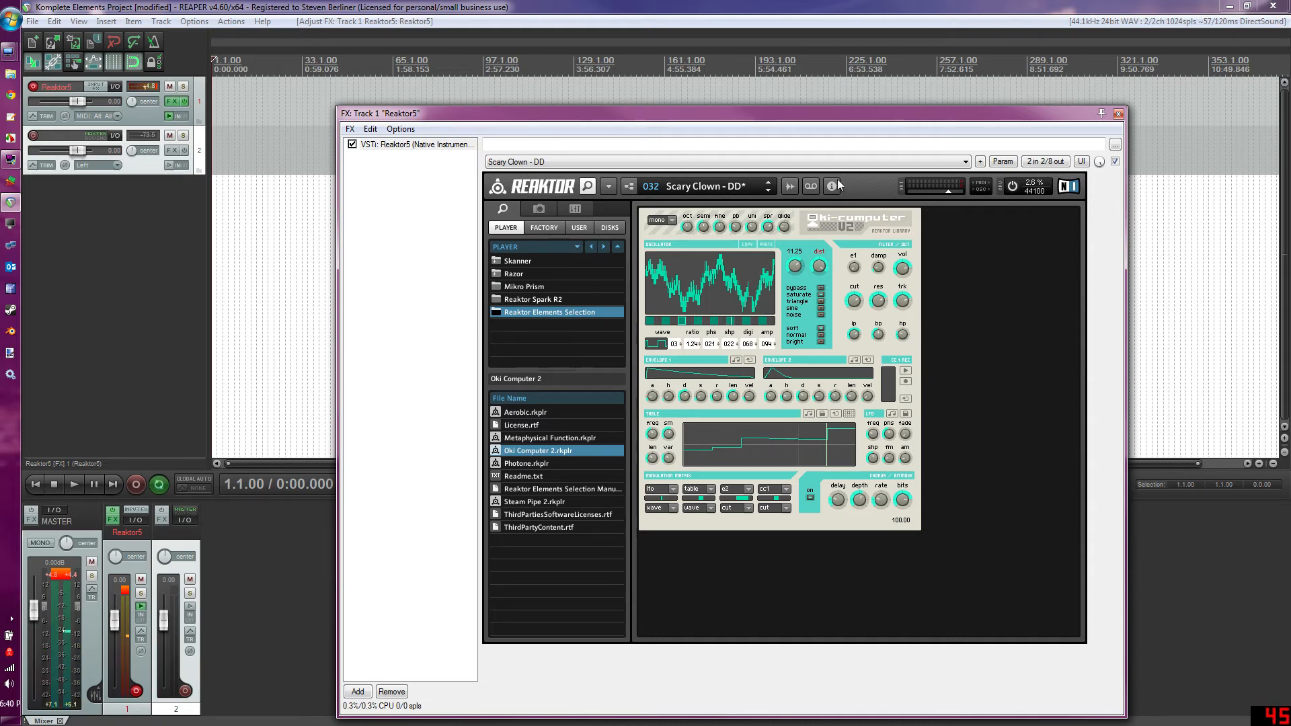
left_click(768, 191)
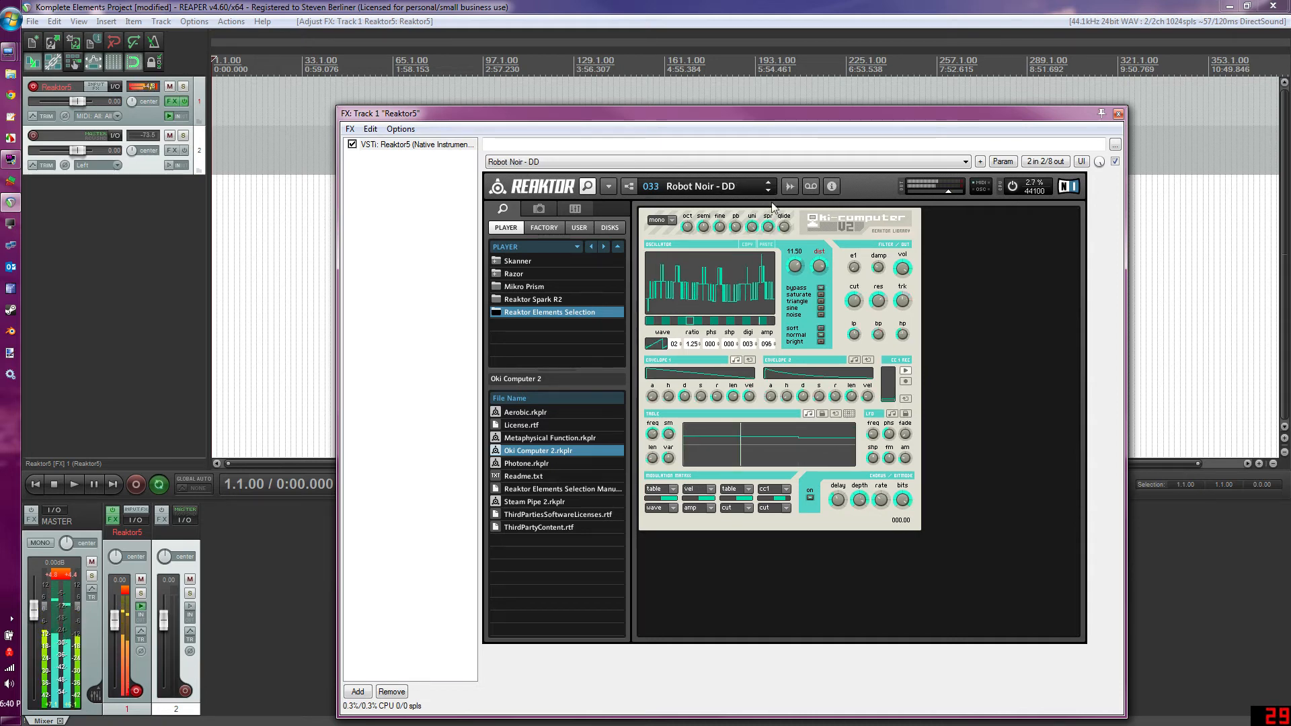
left_click(769, 191)
left_click(769, 191)
left_click(769, 190)
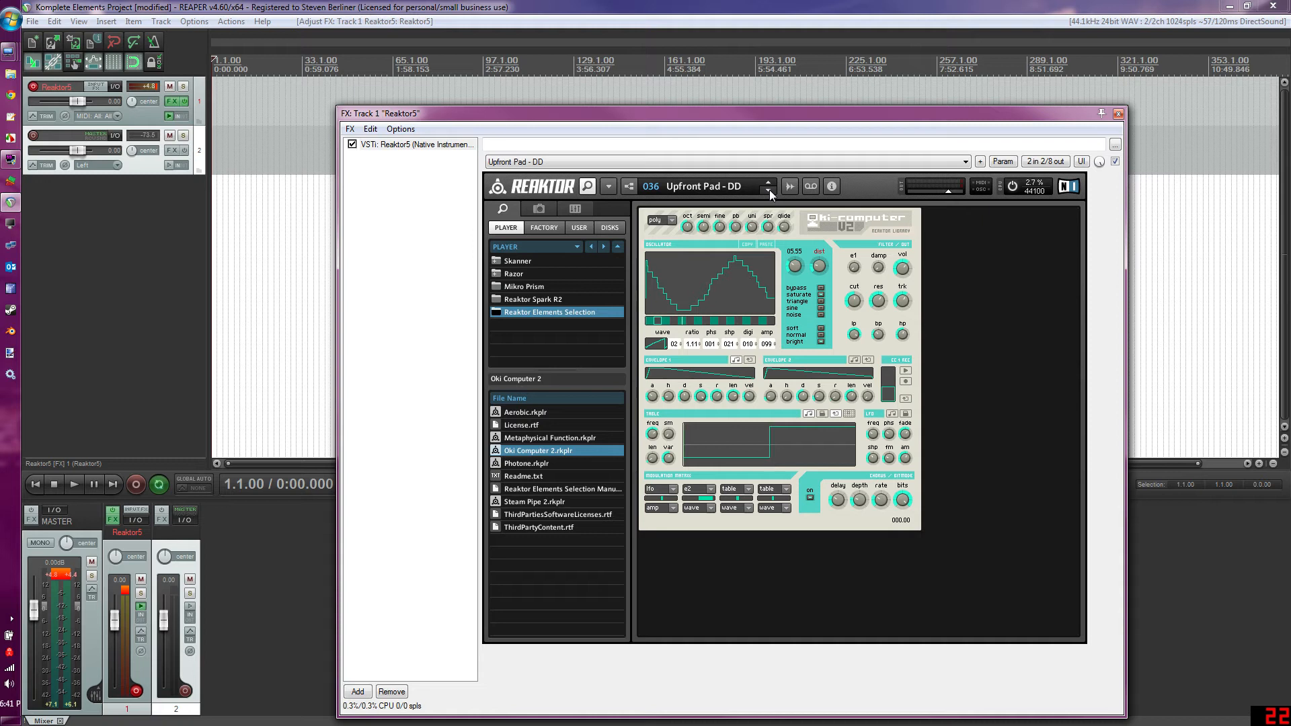
Open the Reaktor Spark R2 folder in the player library.
left_click(528, 299)
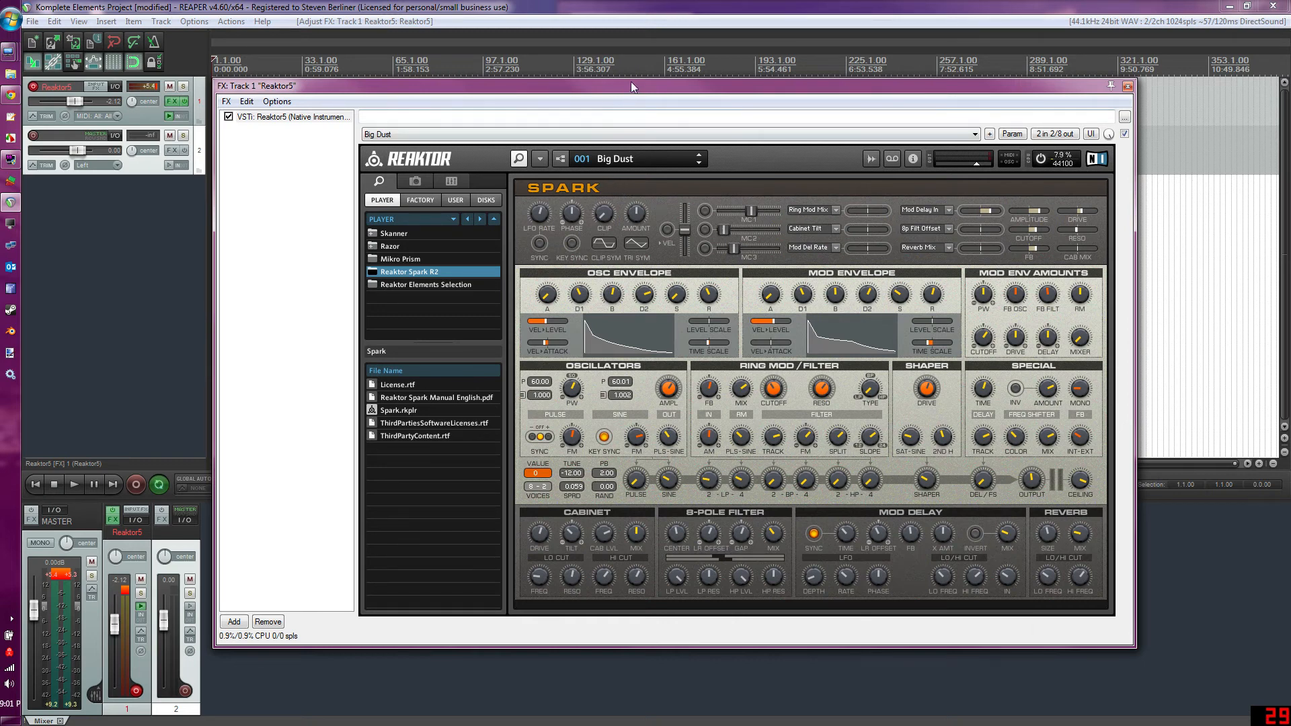
Move the plug-in window aside, switch to Chrome and read the Reaktor Spark product page's overview.
left_click_drag(629, 85, 304, 74)
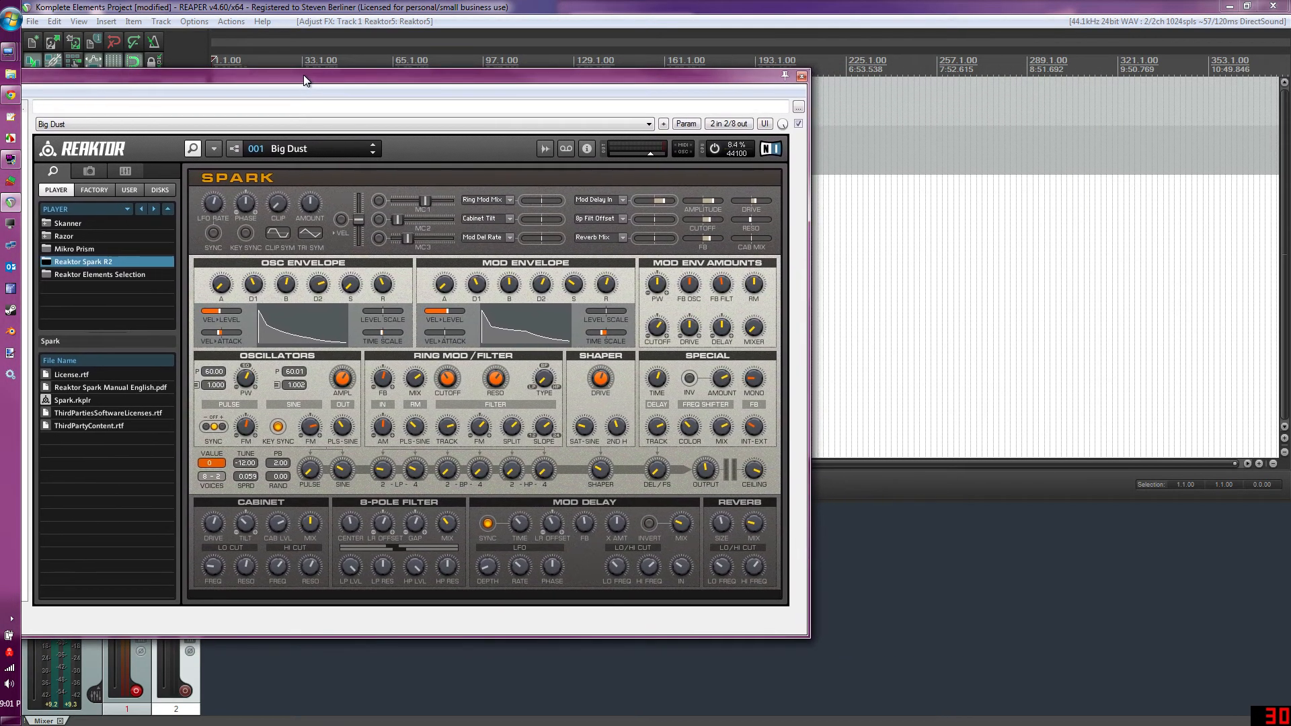
left_click(8, 96)
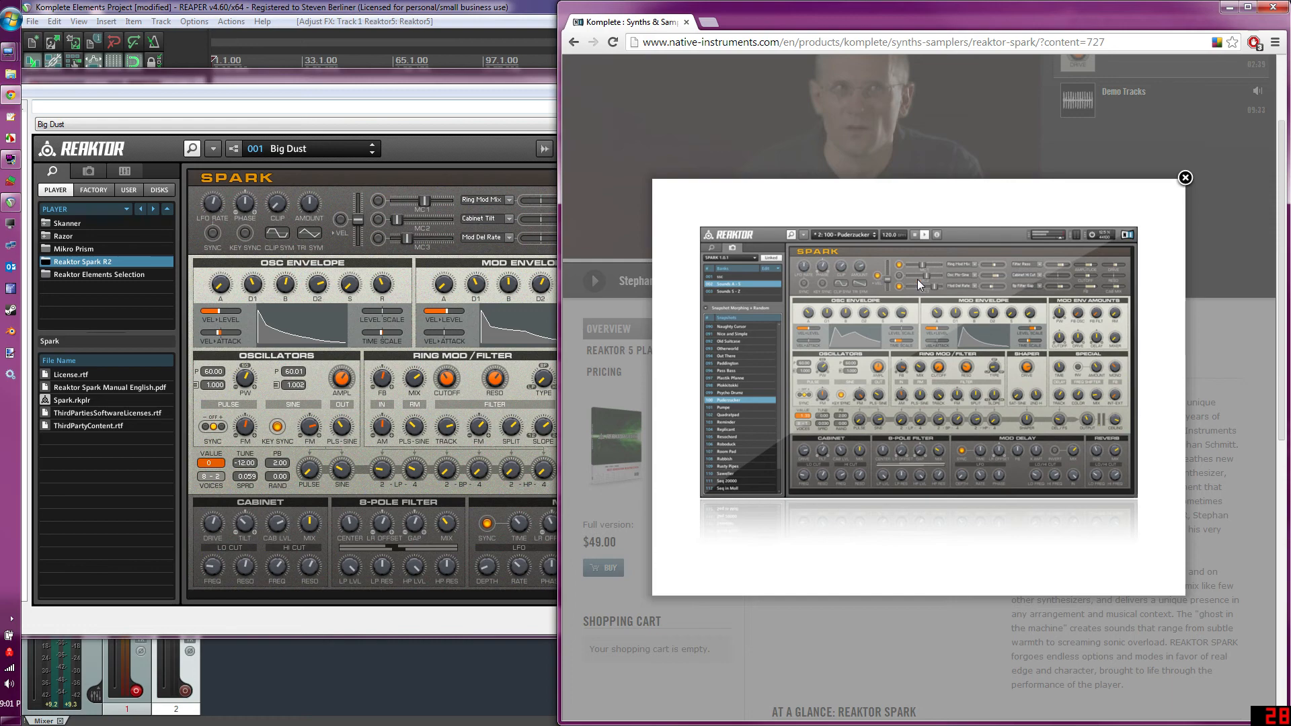
left_click(1184, 177)
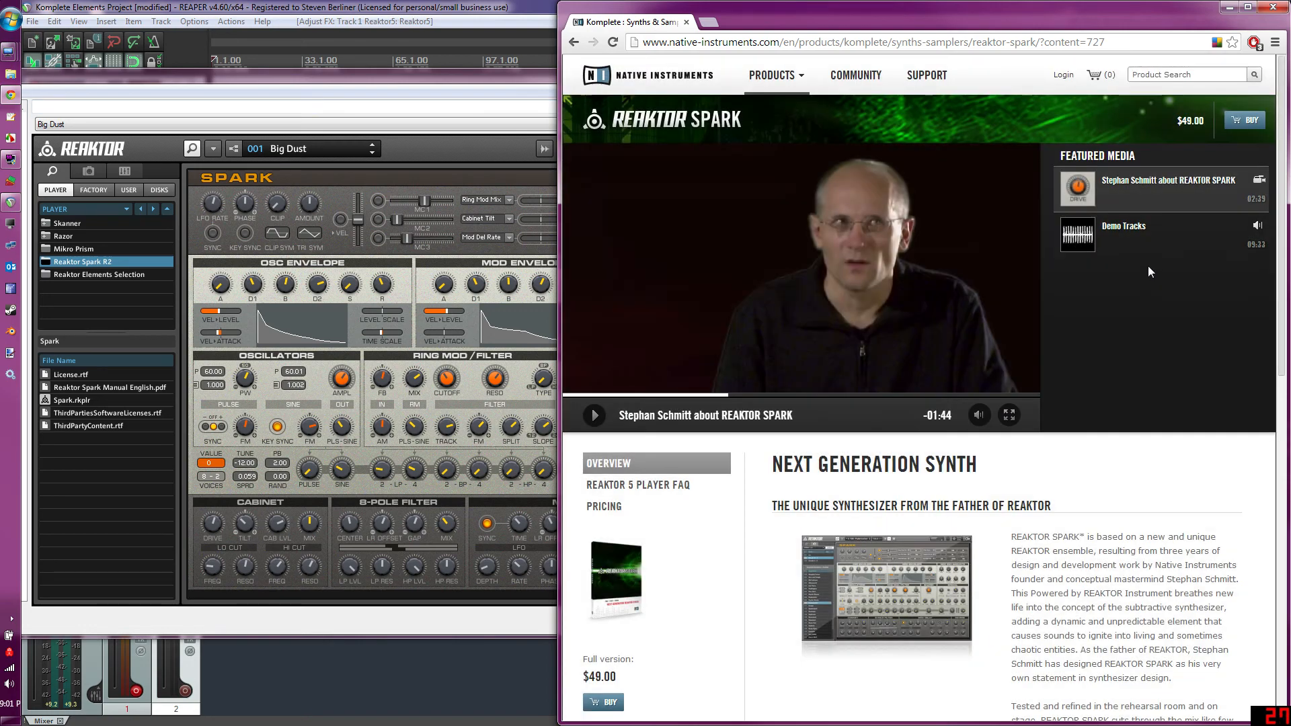
scroll(1019, 268, "down", 5)
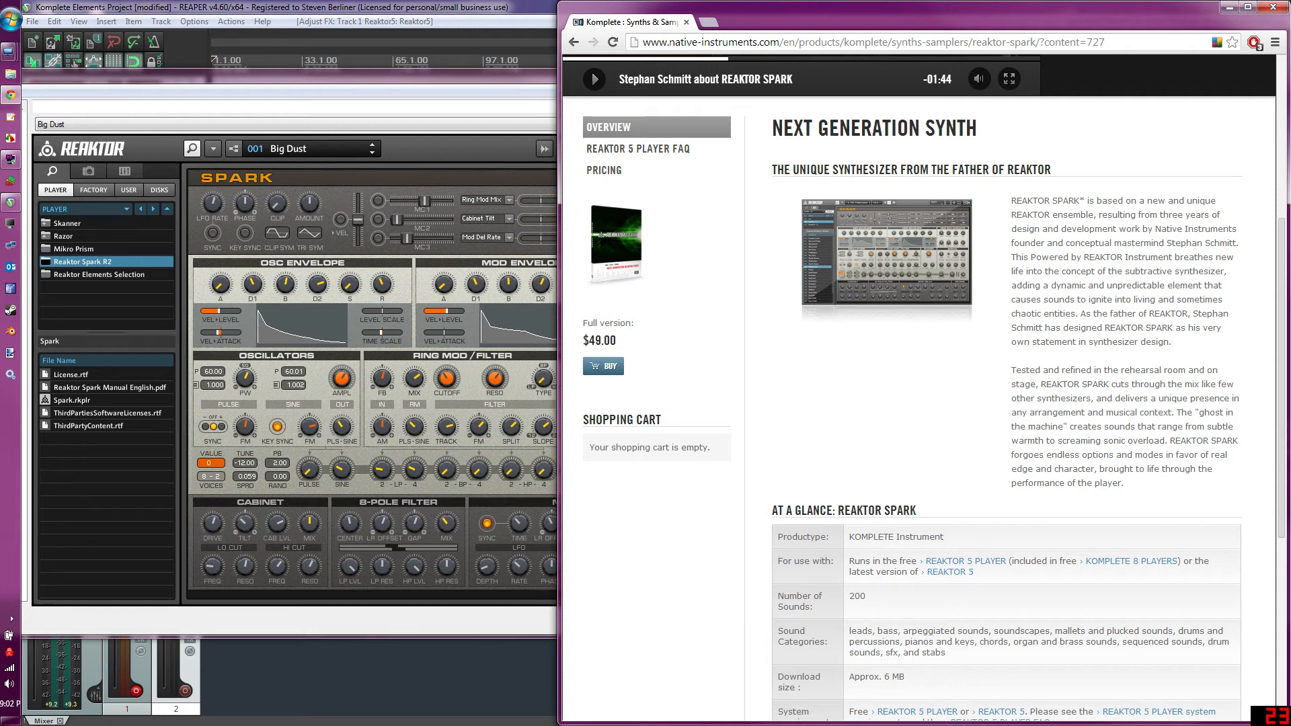
View the enlarged Spark interface picture on the product page, and return to REAPER with the Reaktor window moved back into full view.
left_click(874, 264)
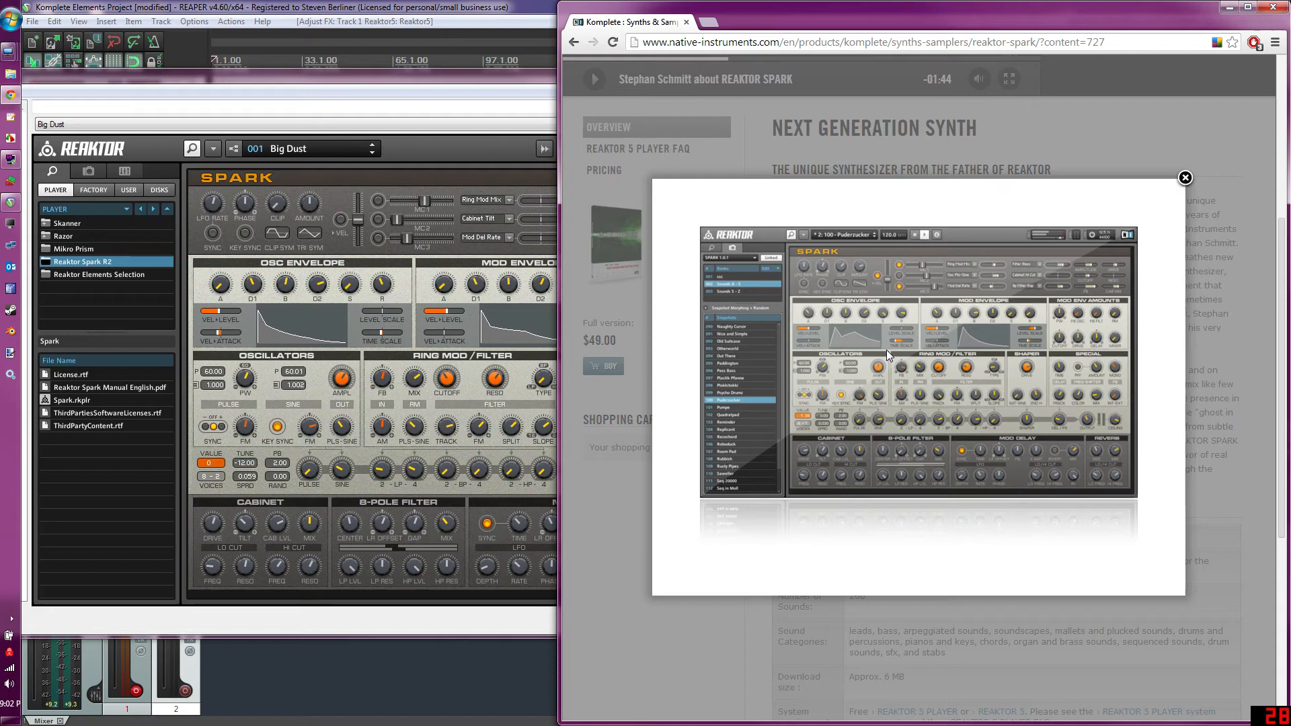
left_click(1185, 179)
left_click(1229, 7)
left_click_drag(579, 105, 909, 90)
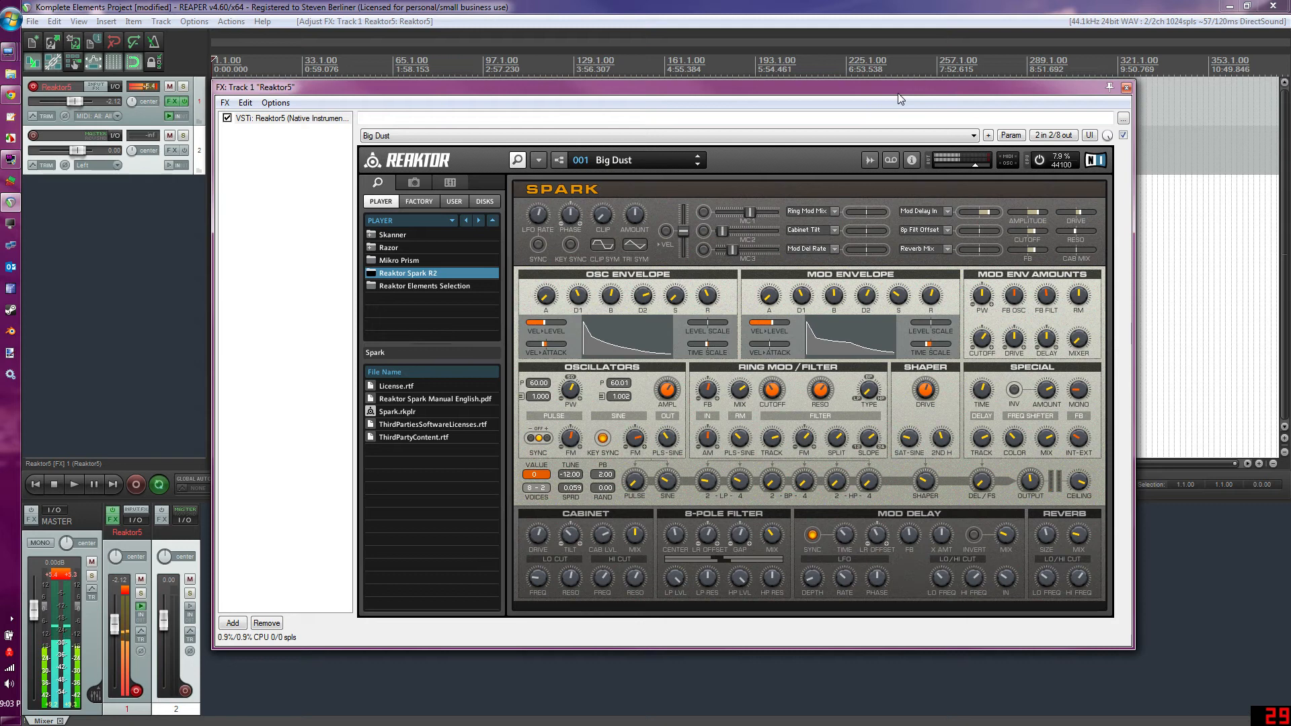
Load and audition Spark's Graatiz snapshot, followed by Bleeping Bell from the Sounds A - S bank.
left_click(637, 160)
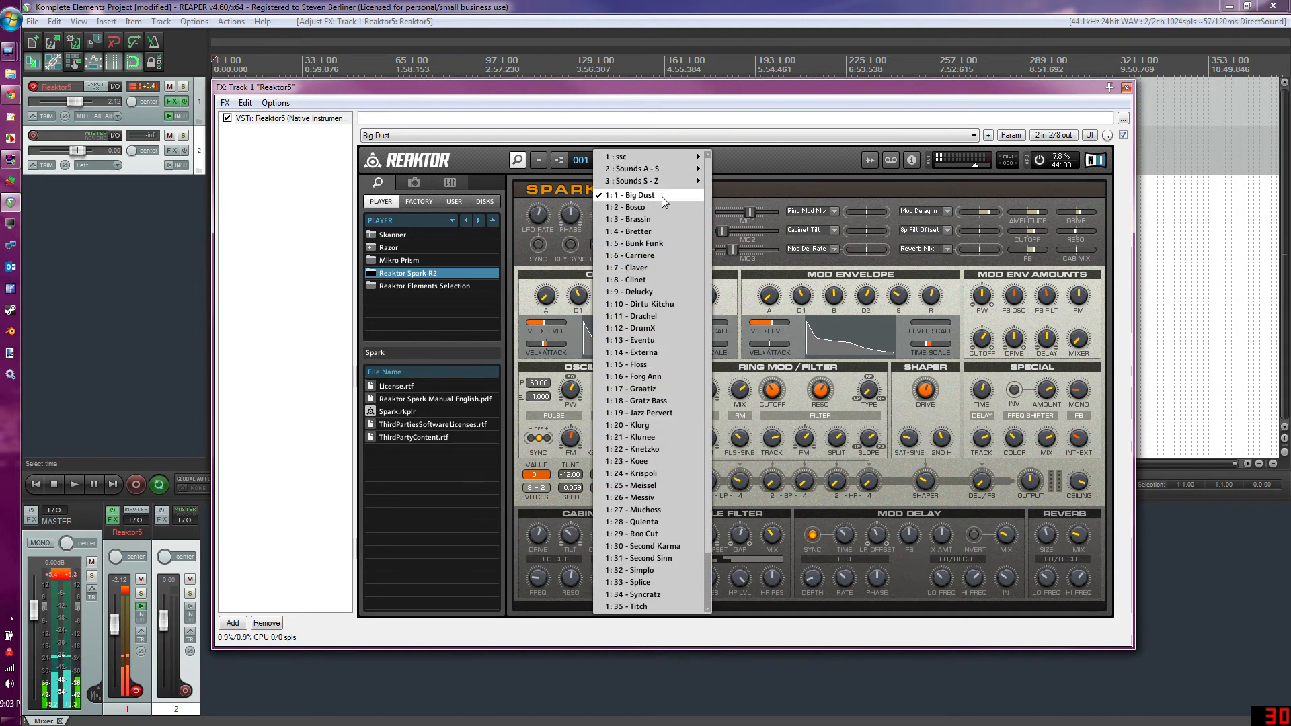
left_click(655, 390)
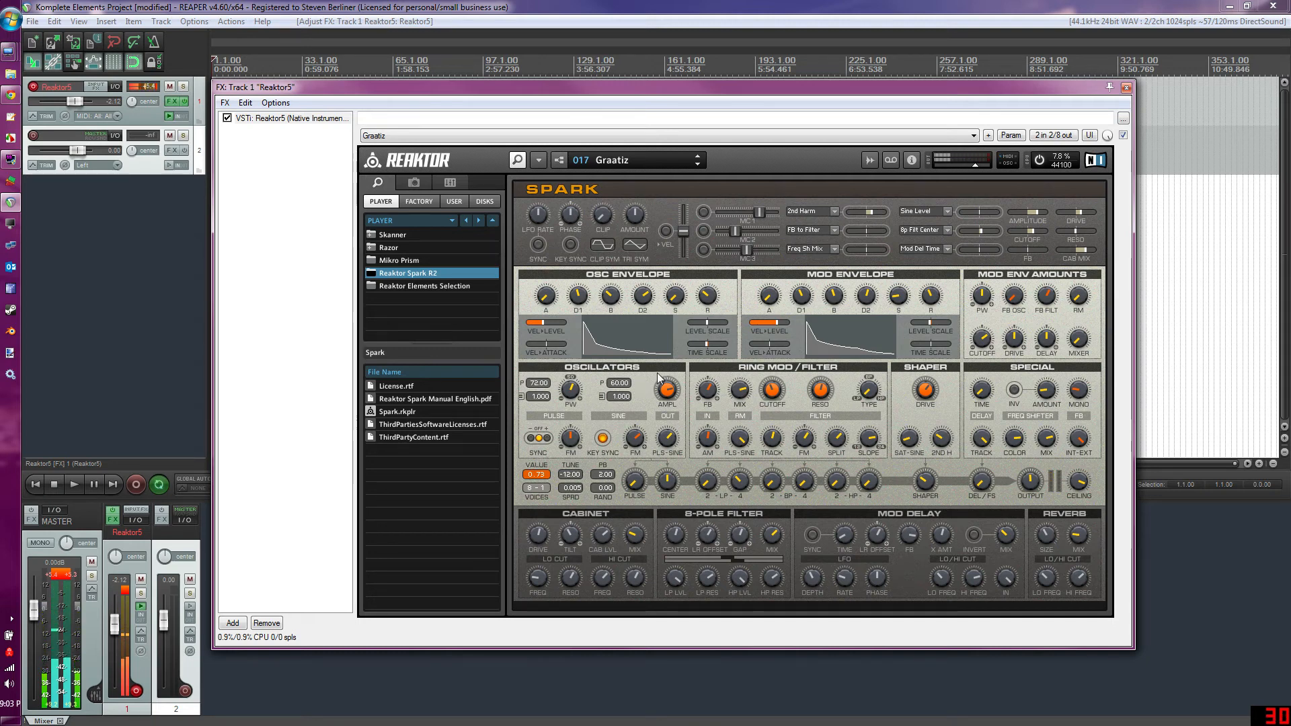
left_click(593, 164)
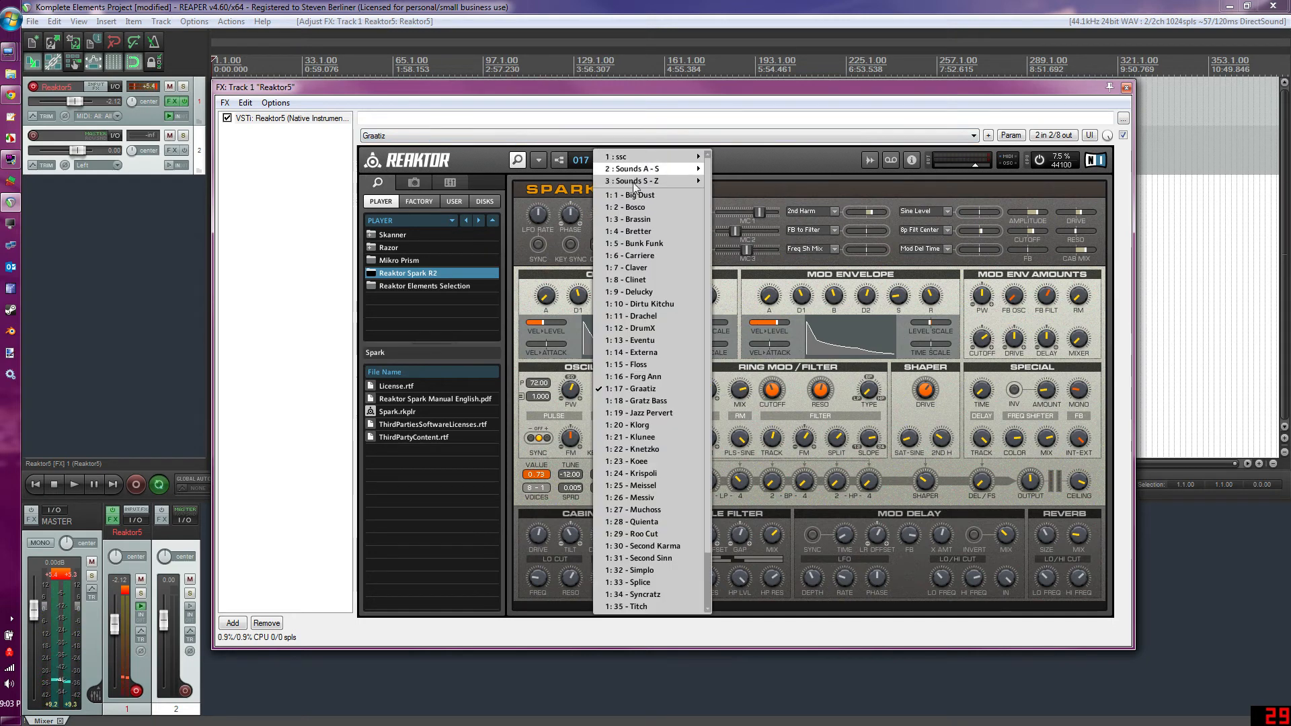
mouse_move(660, 168)
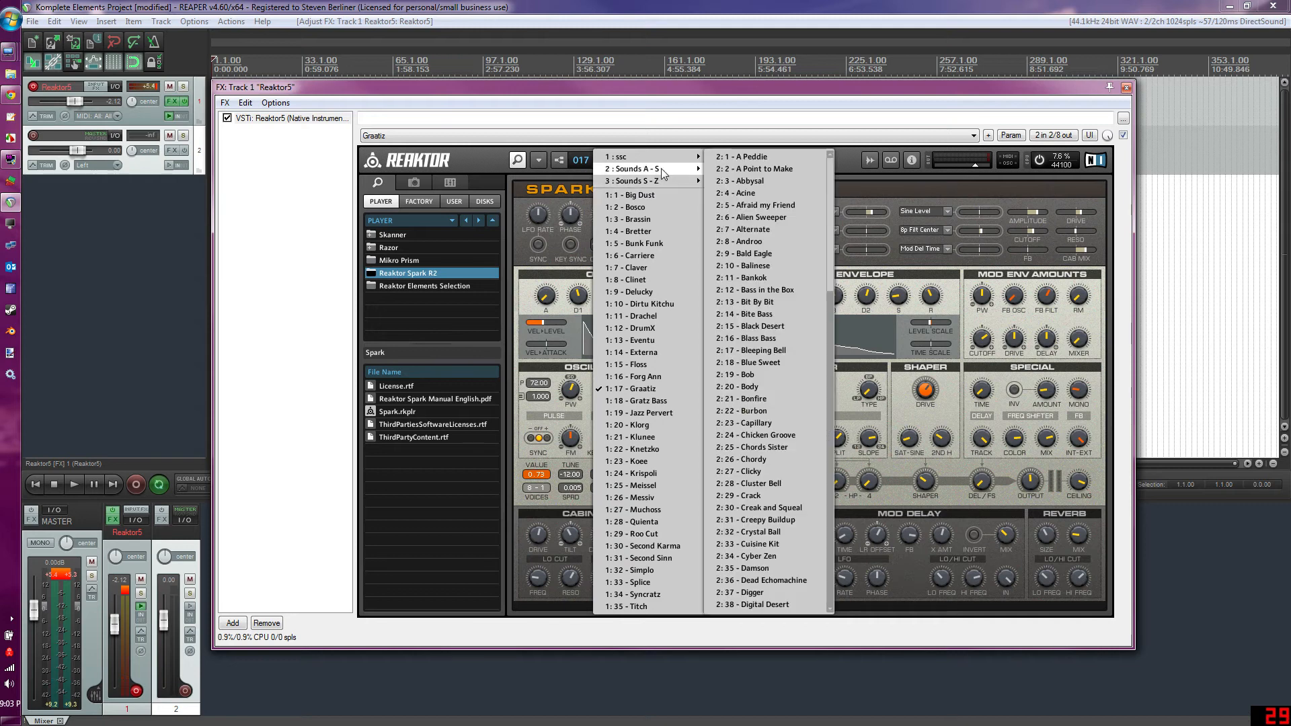
left_click(773, 351)
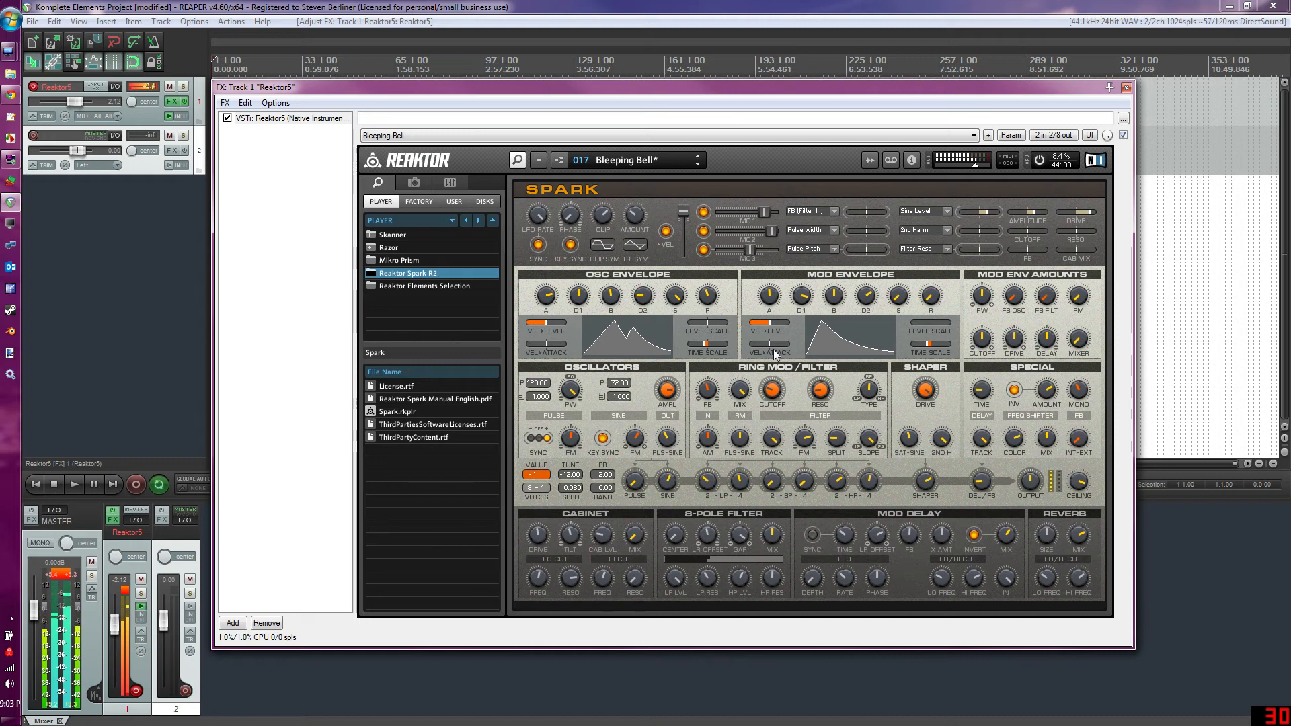
Advance two snapshots to Bob and adjust the Reaktor5 track's volume while auditioning, resetting it to 0.00 dB.
left_click_drag(117, 632, 115, 646)
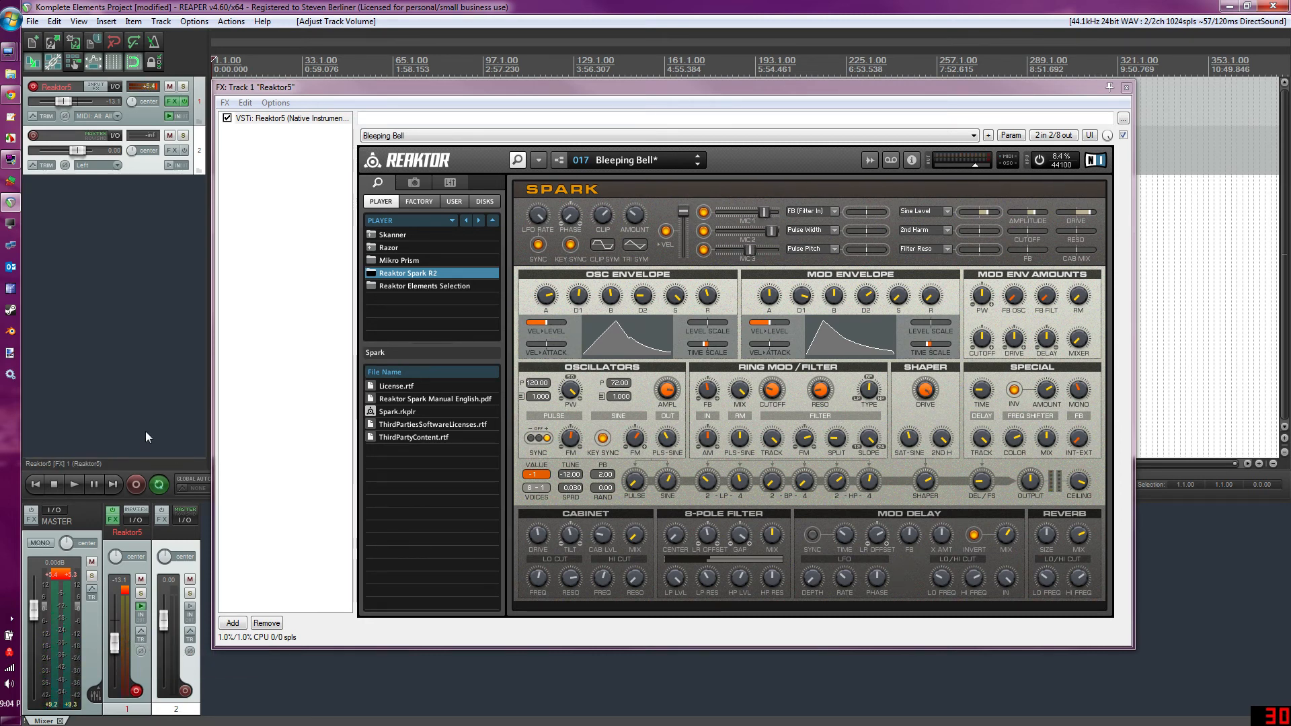
double_click(698, 164)
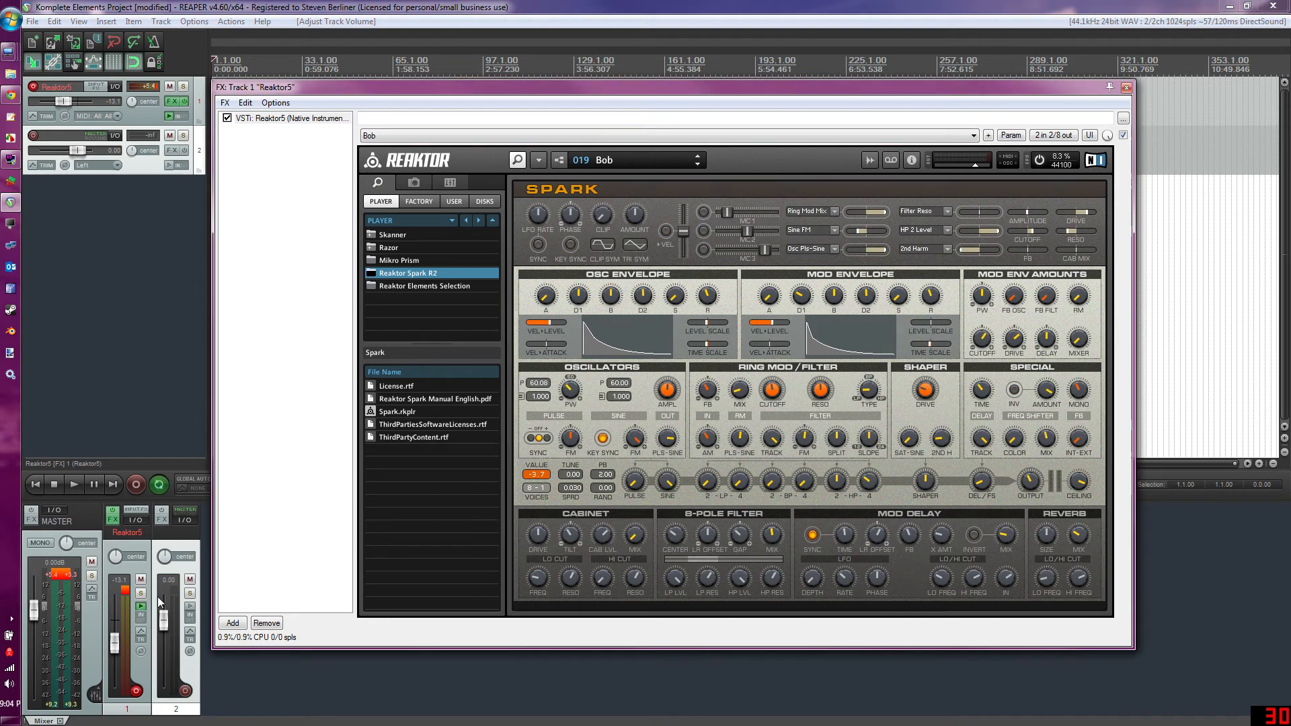
left_click_drag(114, 647, 116, 631)
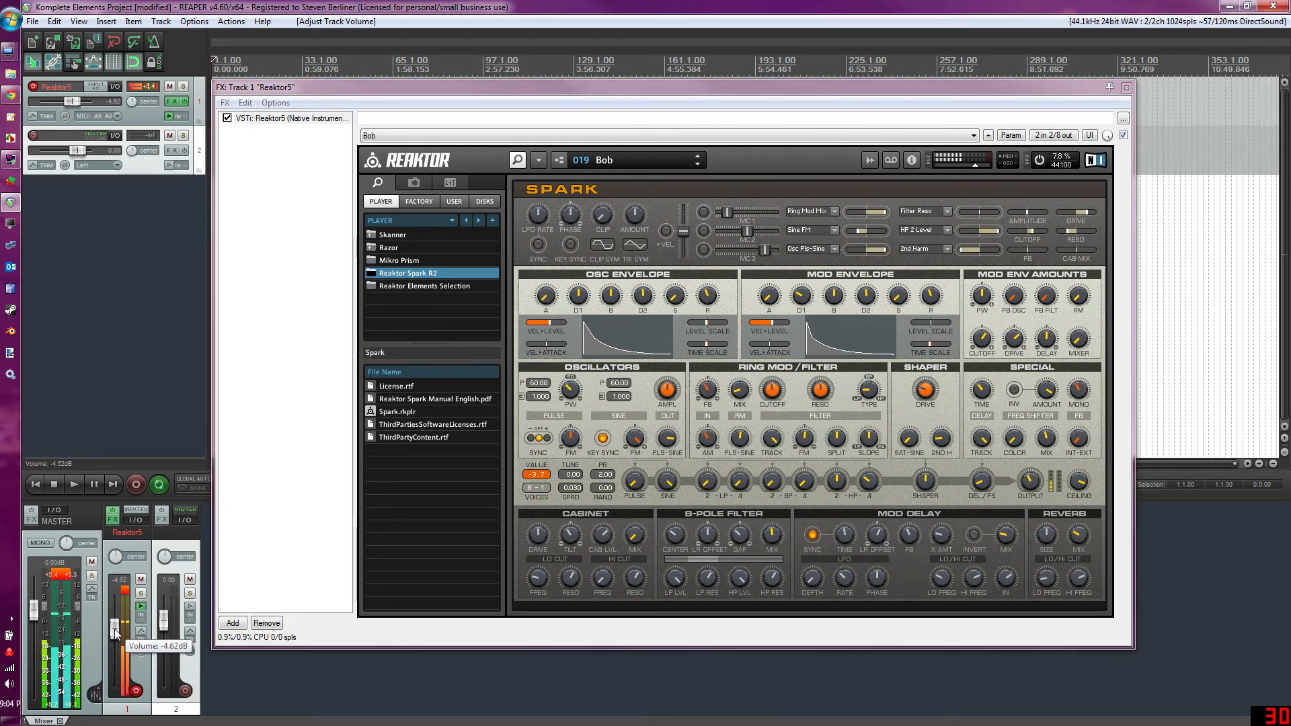
double_click(115, 622)
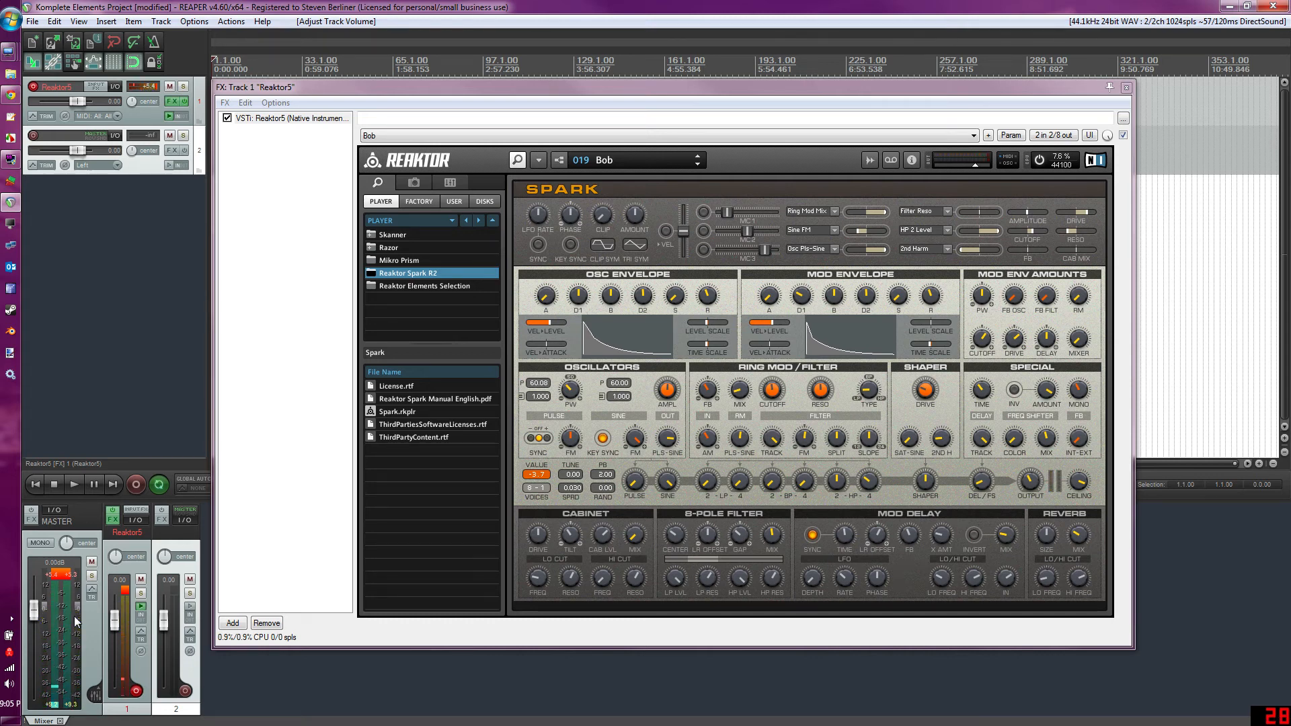
Load the Crack snapshot and lower the Reaktor5 track's volume to -2.12 dB.
left_click(594, 160)
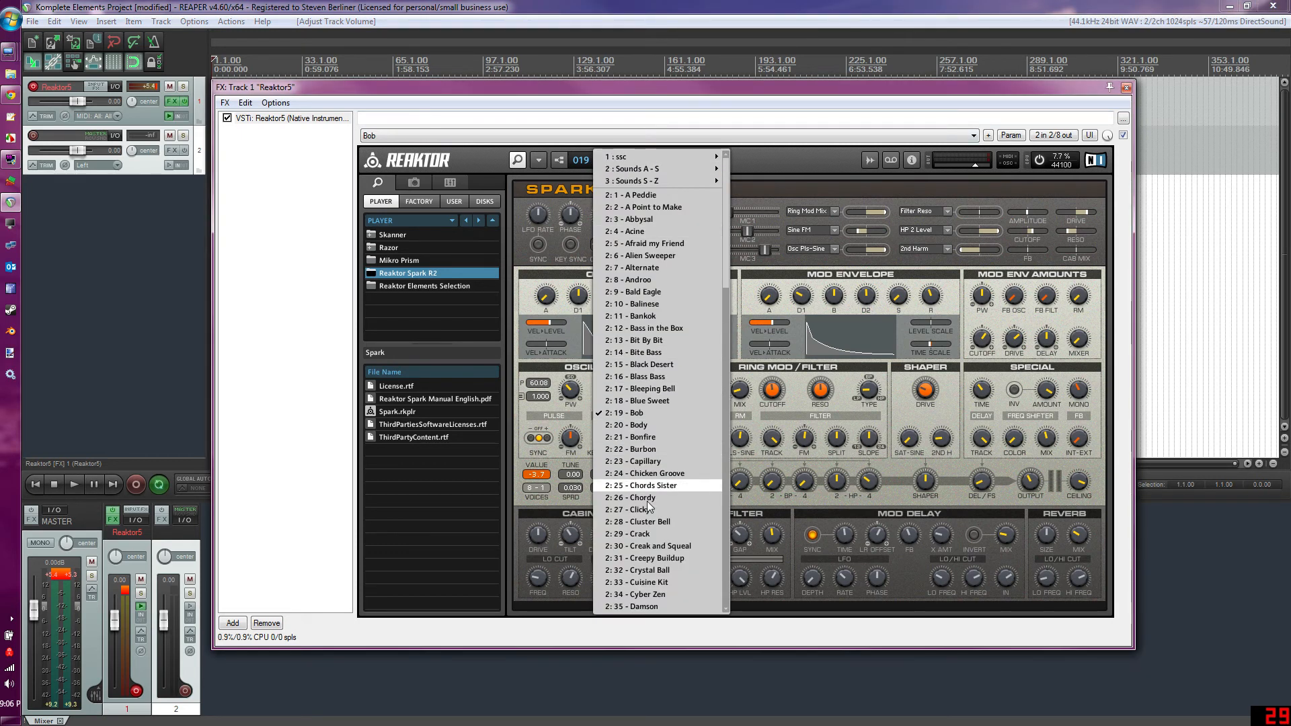
left_click(642, 537)
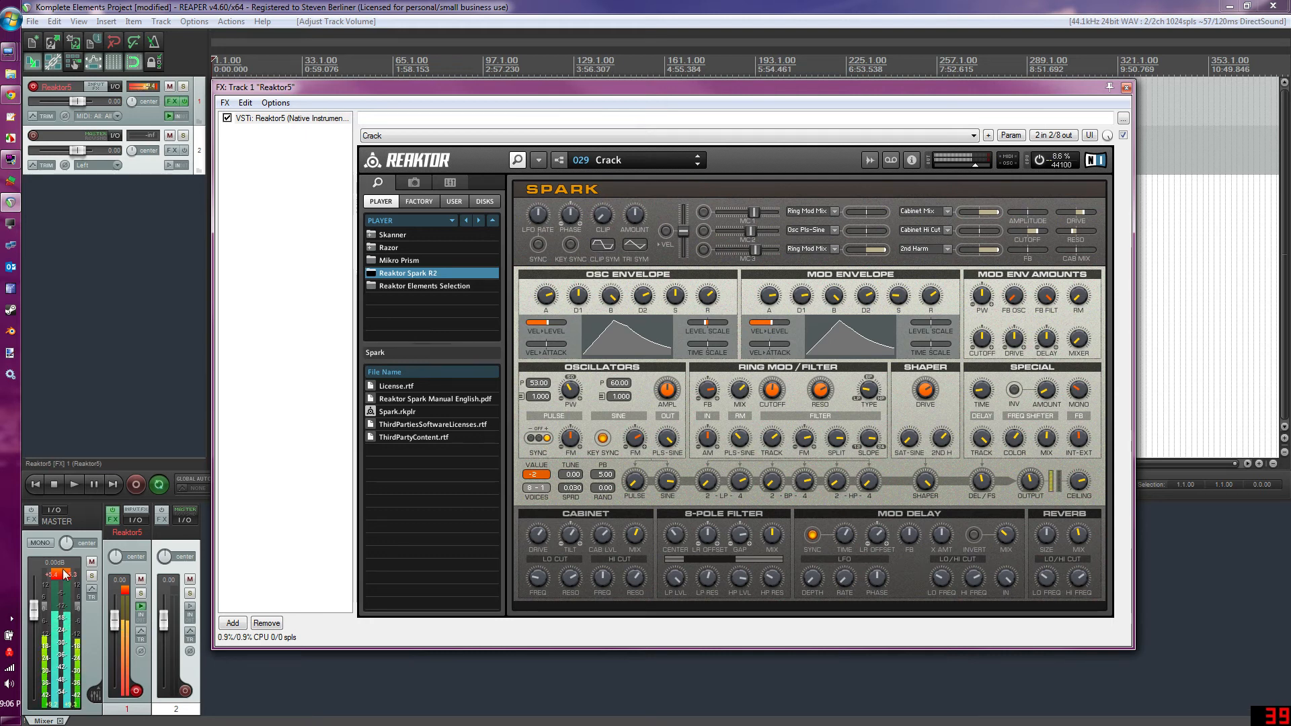
left_click_drag(114, 620, 114, 634)
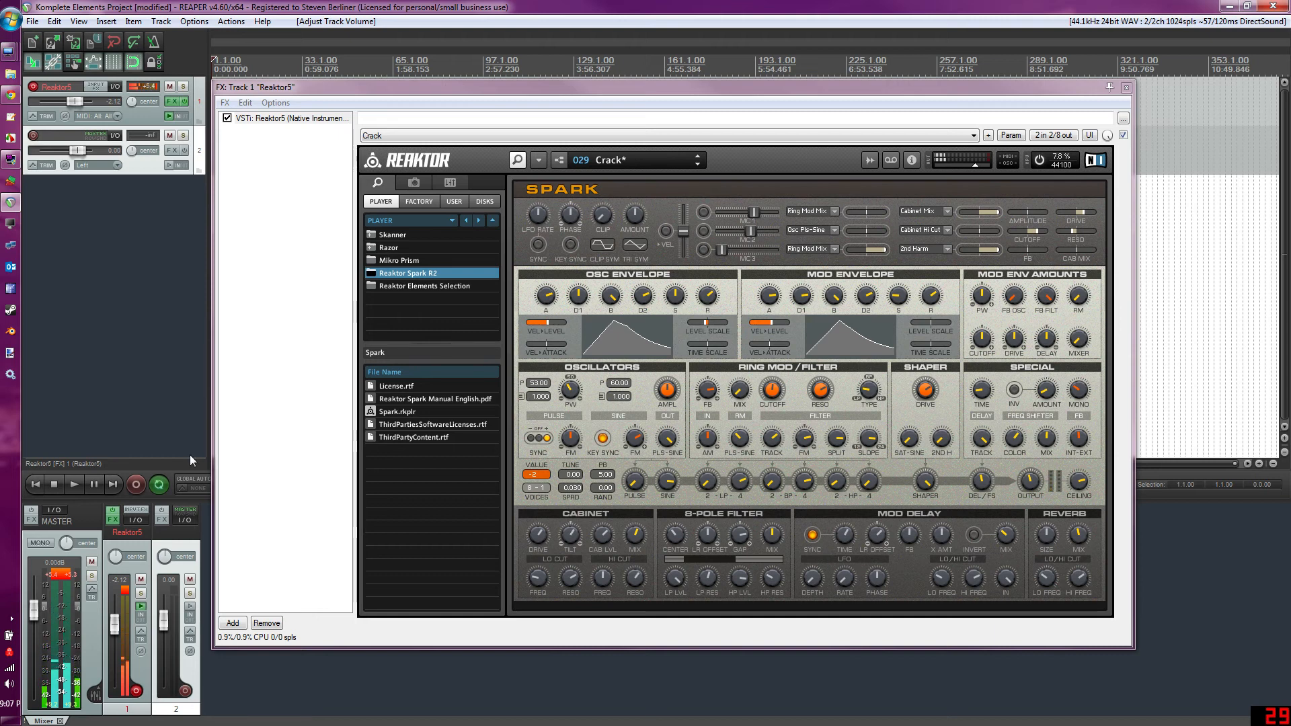
Advance through the Spark snapshots to audition Cuisine Kit and Dead Echomachine.
left_click(698, 164)
left_click(700, 164)
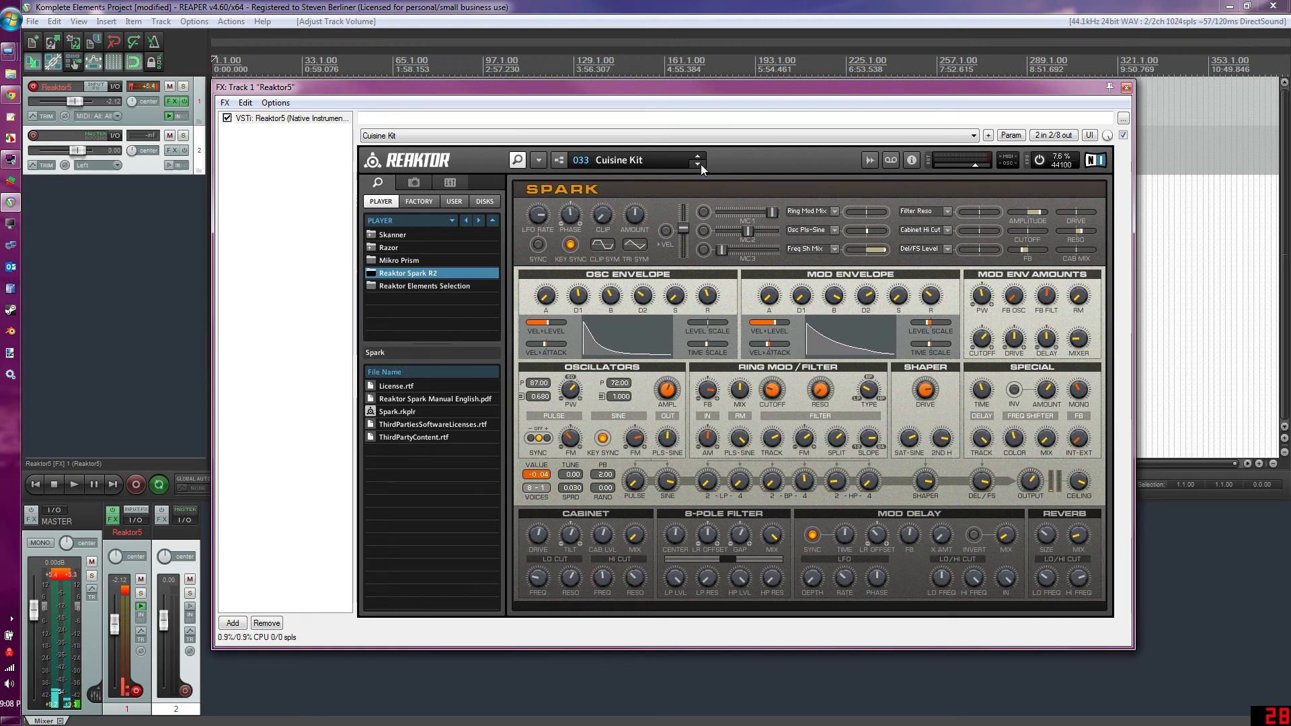
left_click(701, 164)
left_click(700, 164)
left_click(700, 164)
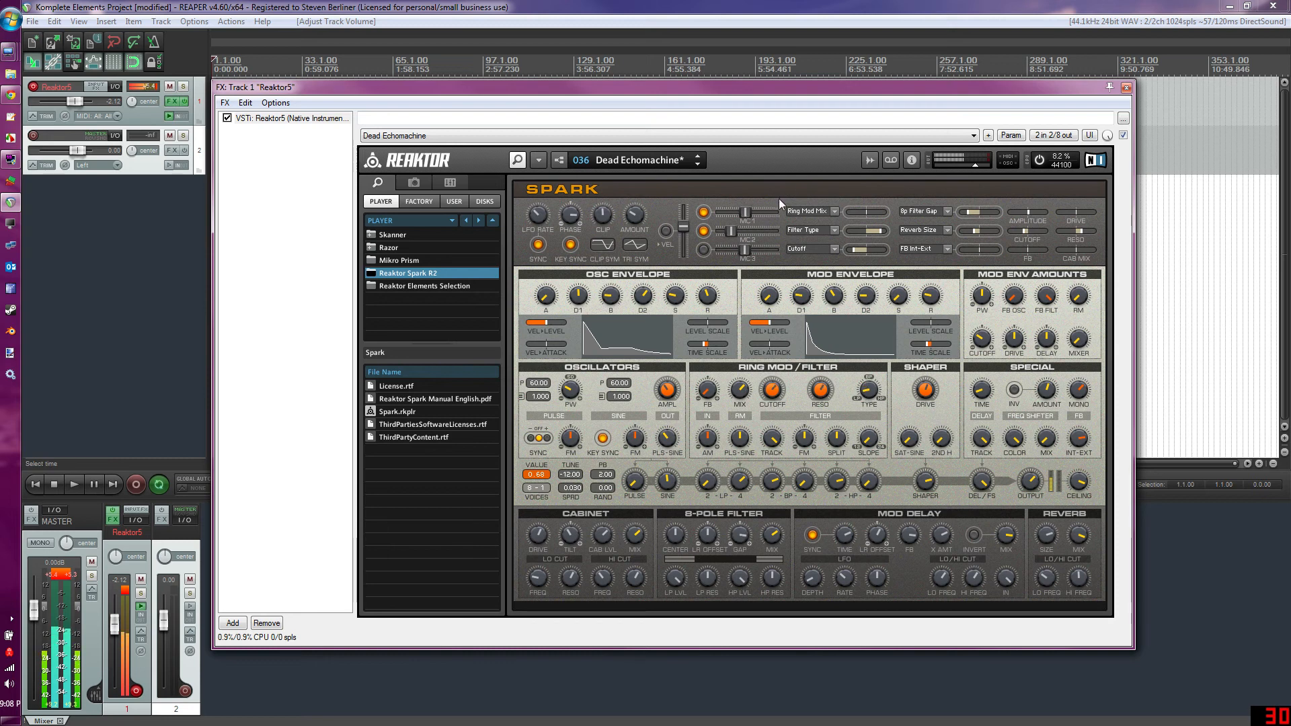
Switch off the MC1 and MC2 modulation buttons in Dead Echomachine and move the MC sliders to audition the sound.
left_click(704, 231)
left_click(703, 212)
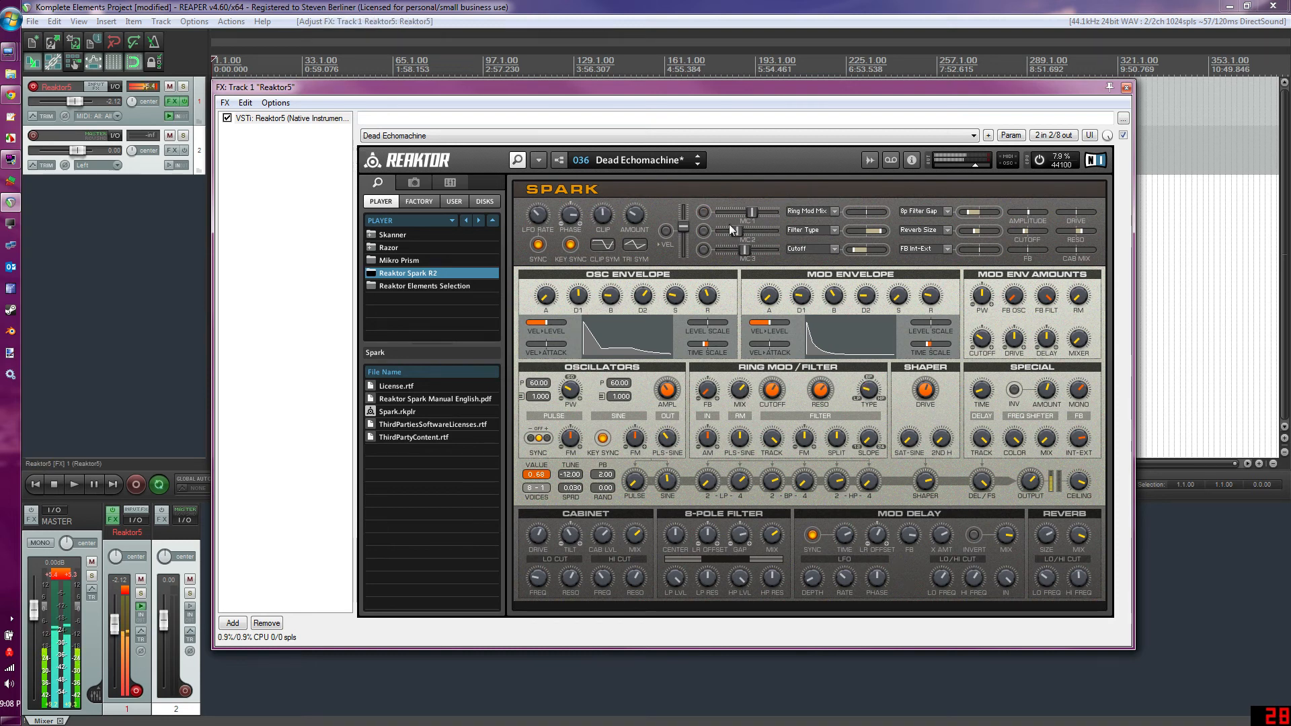
left_click_drag(738, 230, 772, 251)
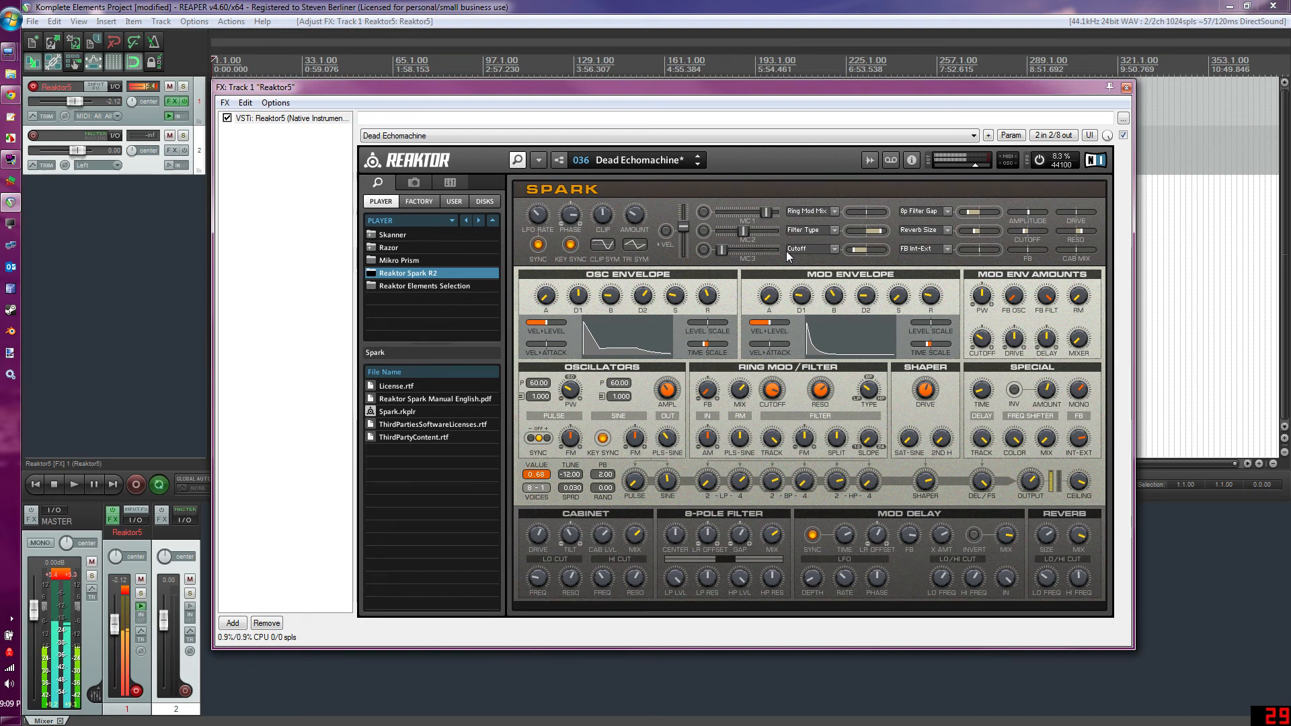
Advance five snapshots from Dead Echomachine to Dont mess with me.
left_click(697, 165)
left_click(699, 165)
left_click(699, 166)
left_click(699, 166)
left_click(699, 165)
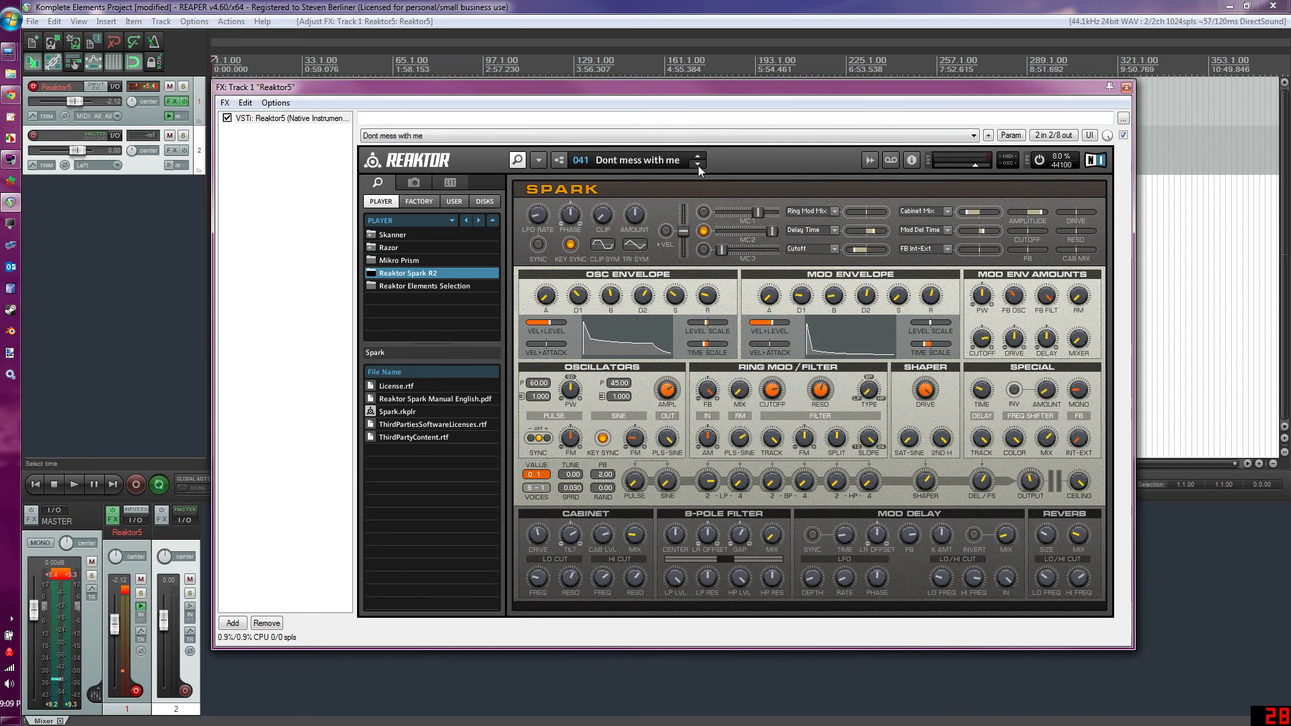
Lower the Reaktor5 track's volume to about -10.6 dB while auditioning Dont mess with me.
left_click(118, 621)
left_click_drag(118, 621, 117, 640)
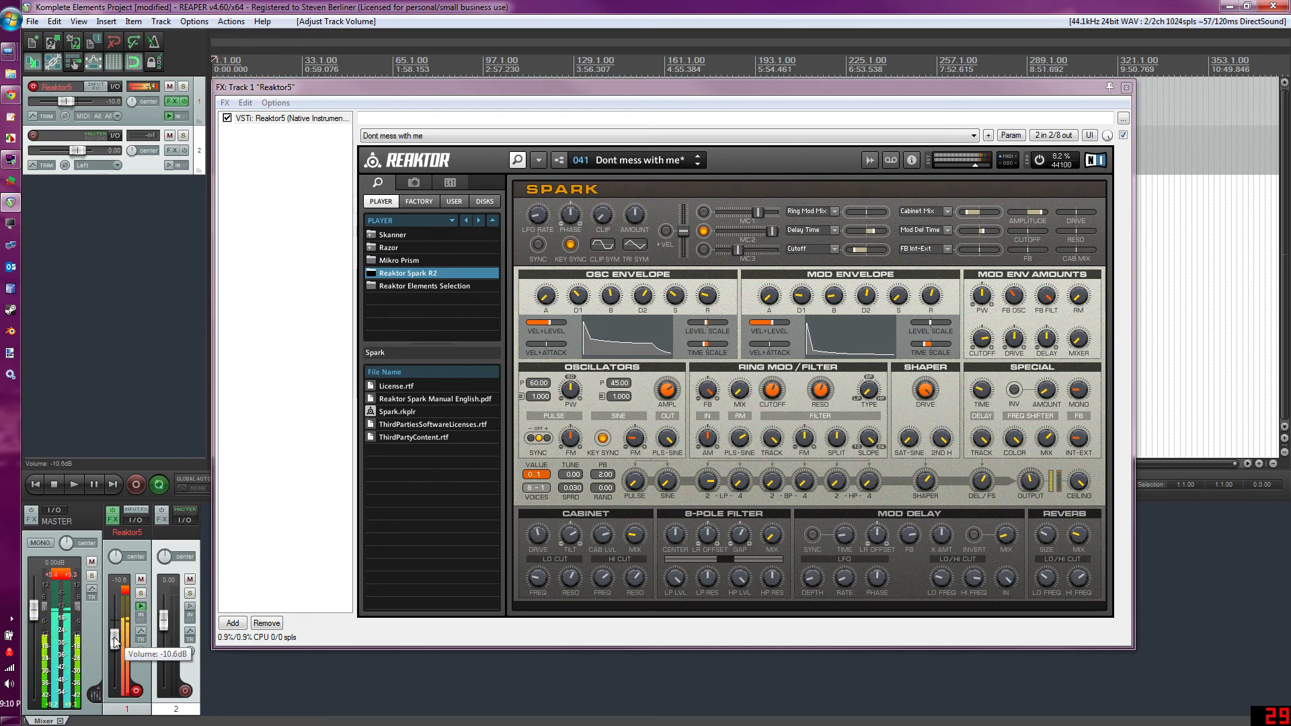
left_click_drag(974, 166, 969, 170)
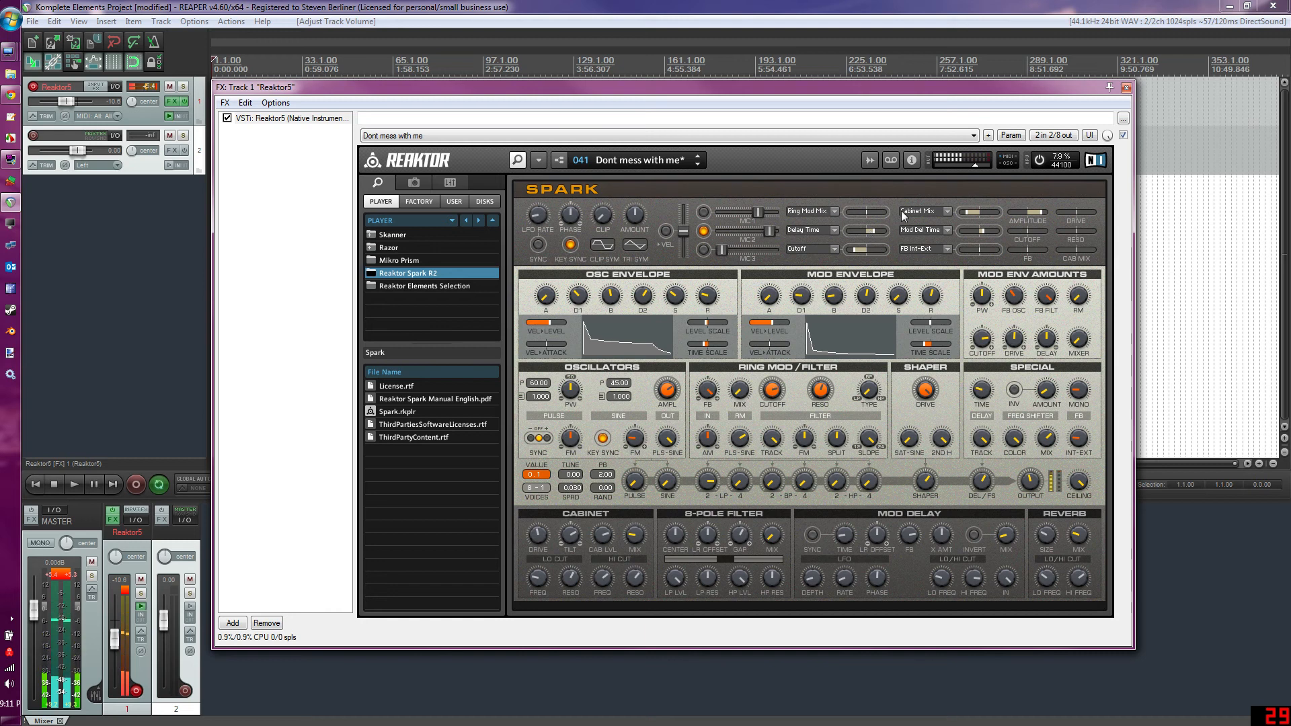
Step forward through the snapshots to Enamel and back two to audition Droener.
left_click(704, 163)
left_click(703, 164)
left_click(703, 163)
left_click(704, 163)
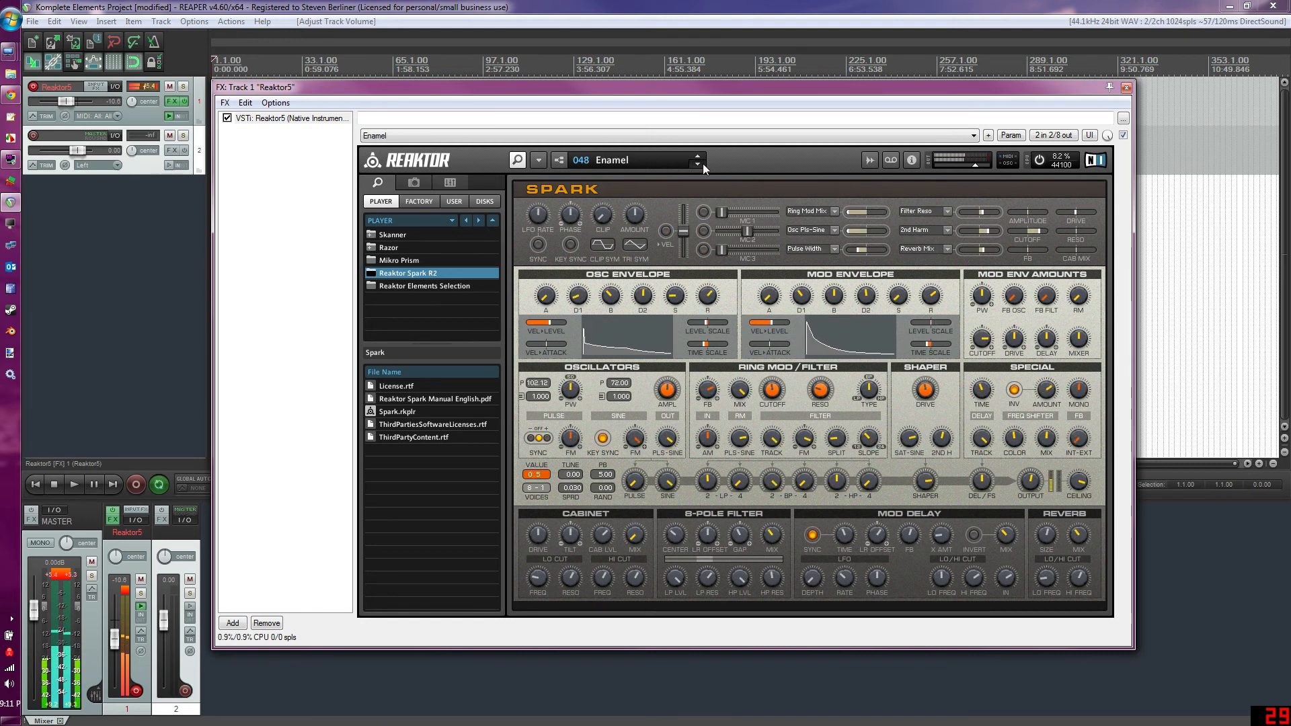
left_click(698, 156)
left_click(698, 156)
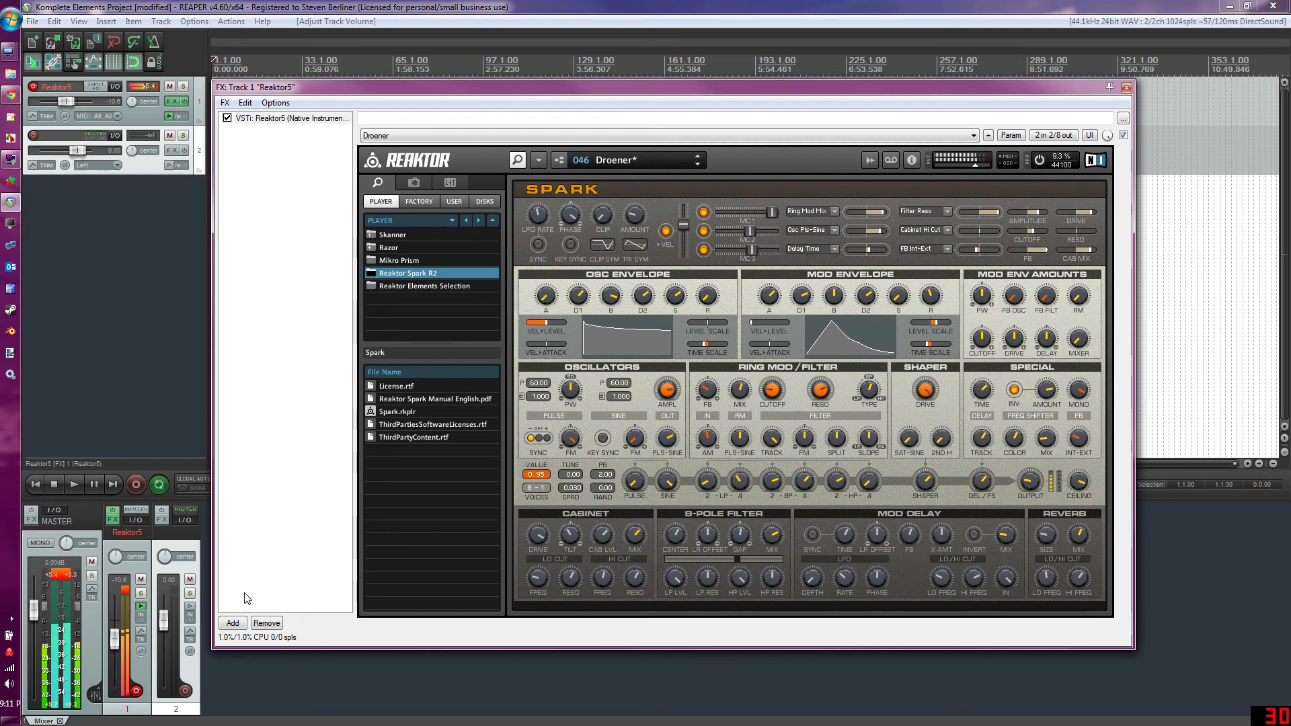
Alternate between the Driven and Droener snapshots to compare them, finishing on Driven.
left_click(697, 155)
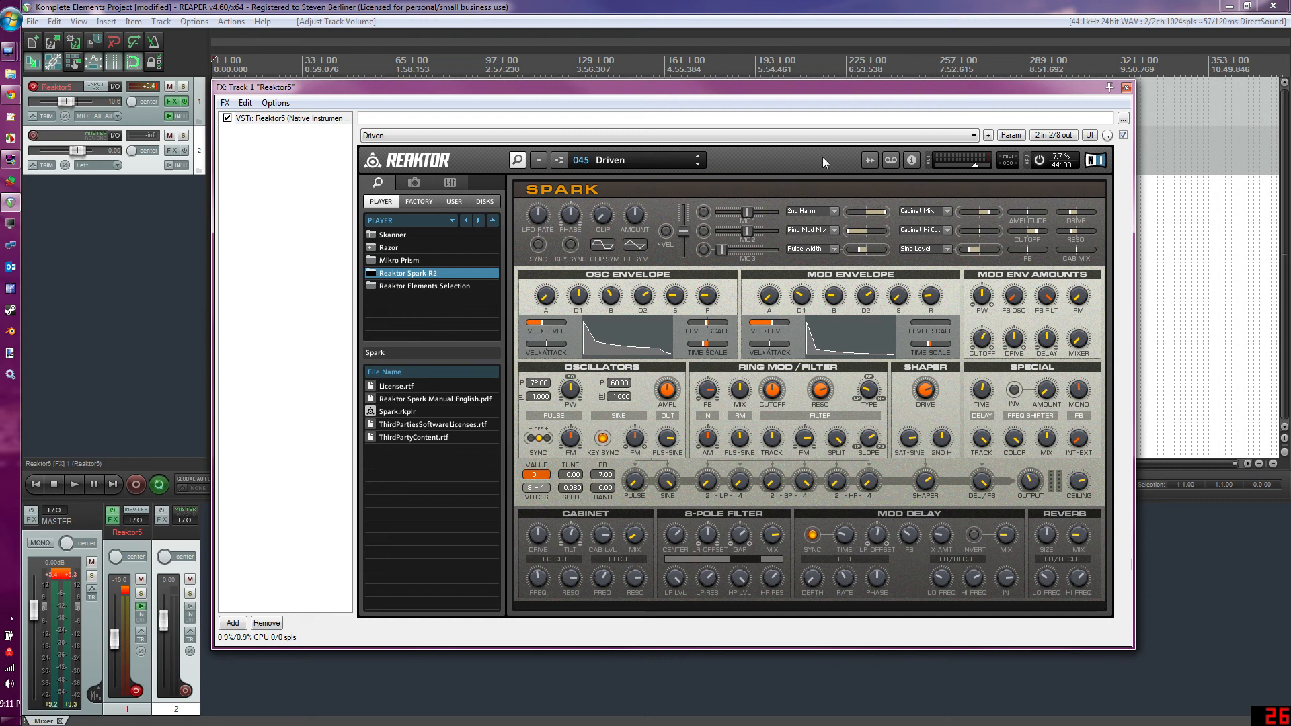
left_click(696, 165)
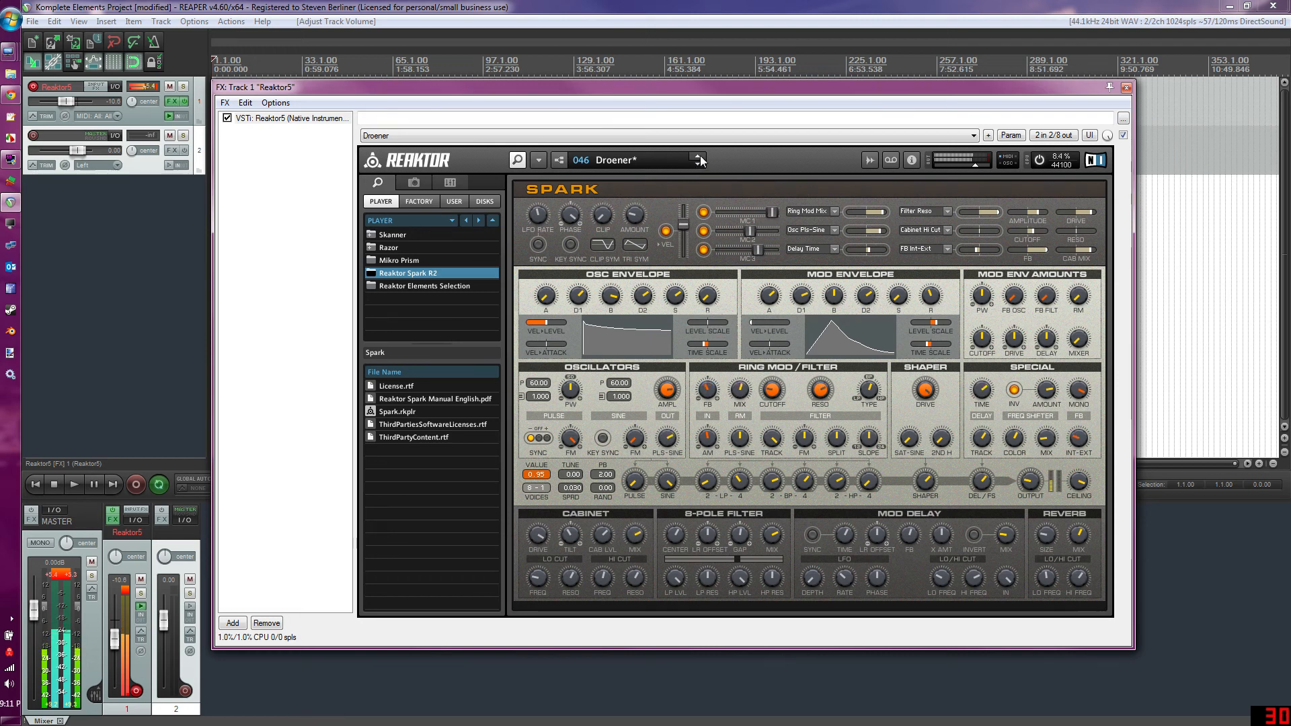
left_click(700, 156)
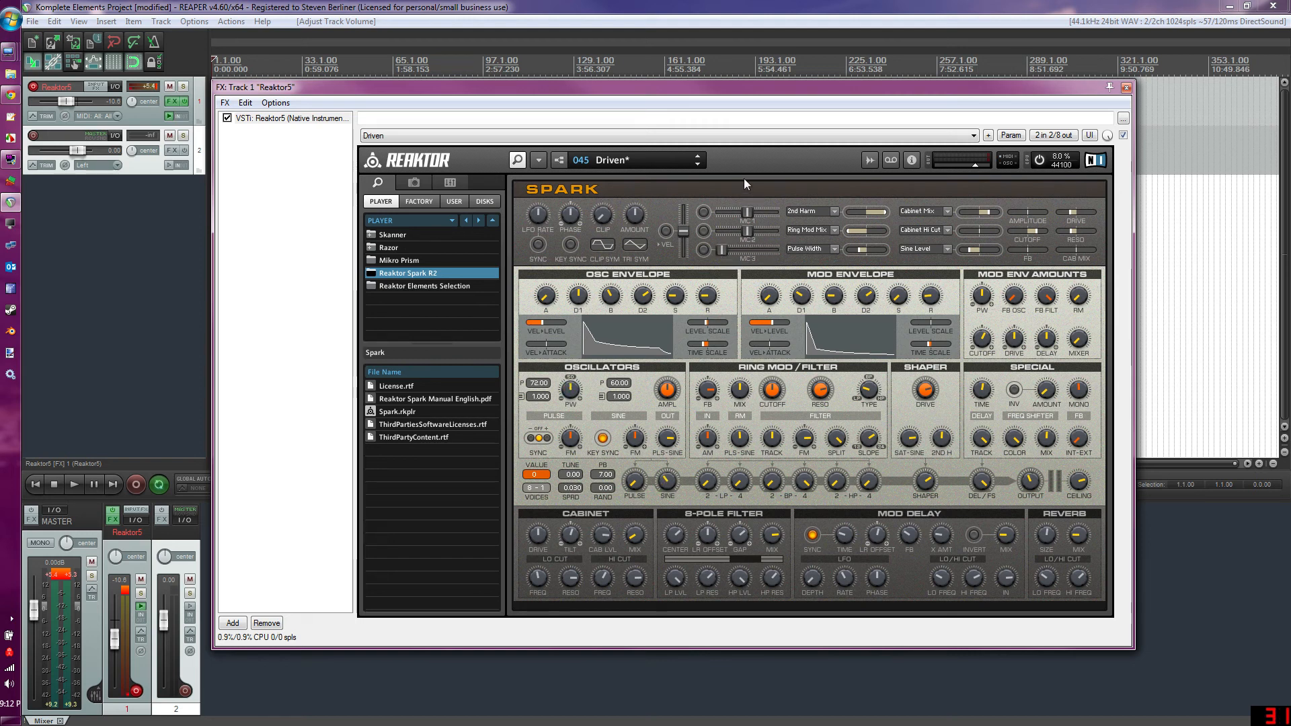
Step forward through the snapshots from Driven to Enamel and reset the Reaktor5 track's volume to 0.00 dB.
left_click(697, 164)
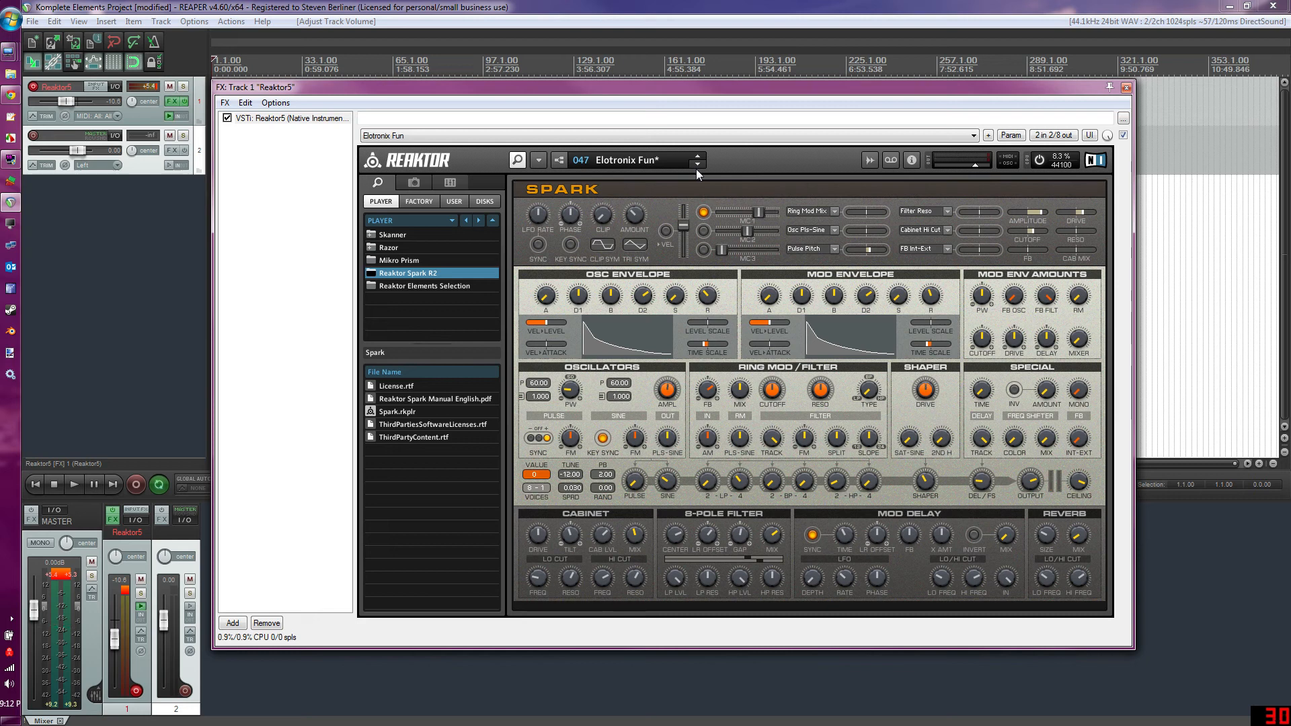
left_click(697, 164)
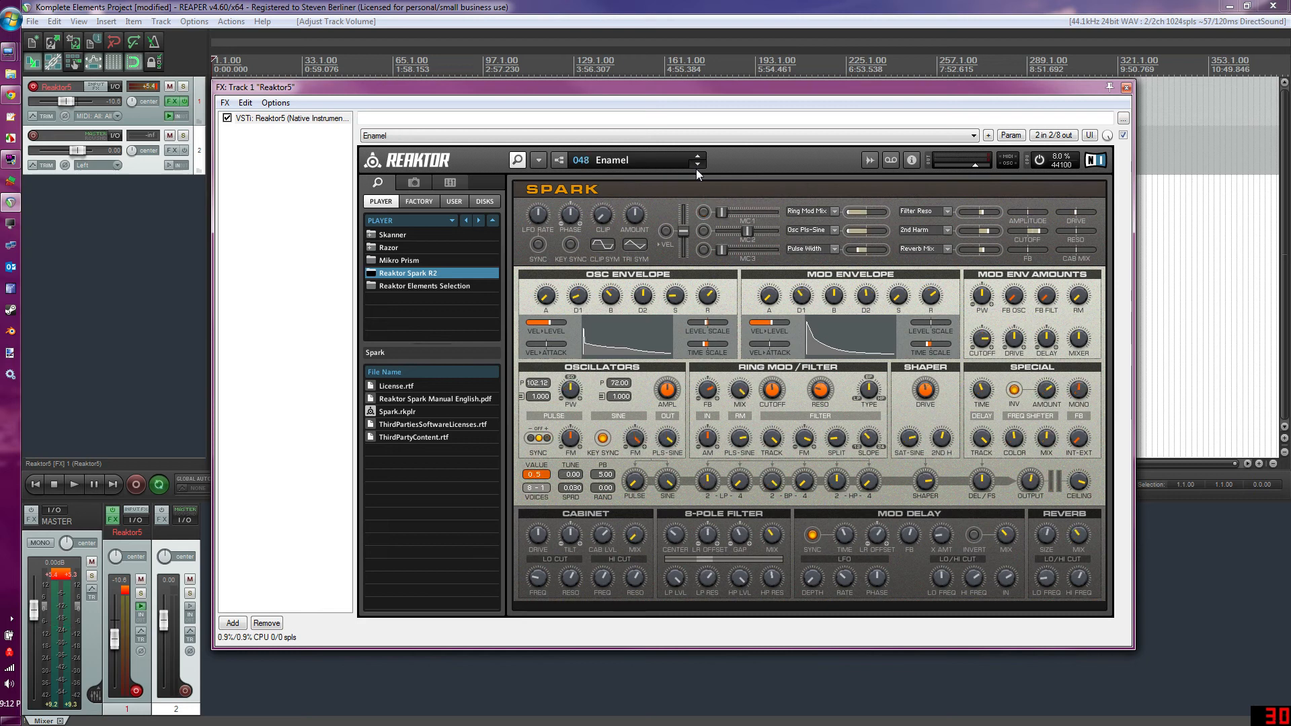
double_click(111, 636)
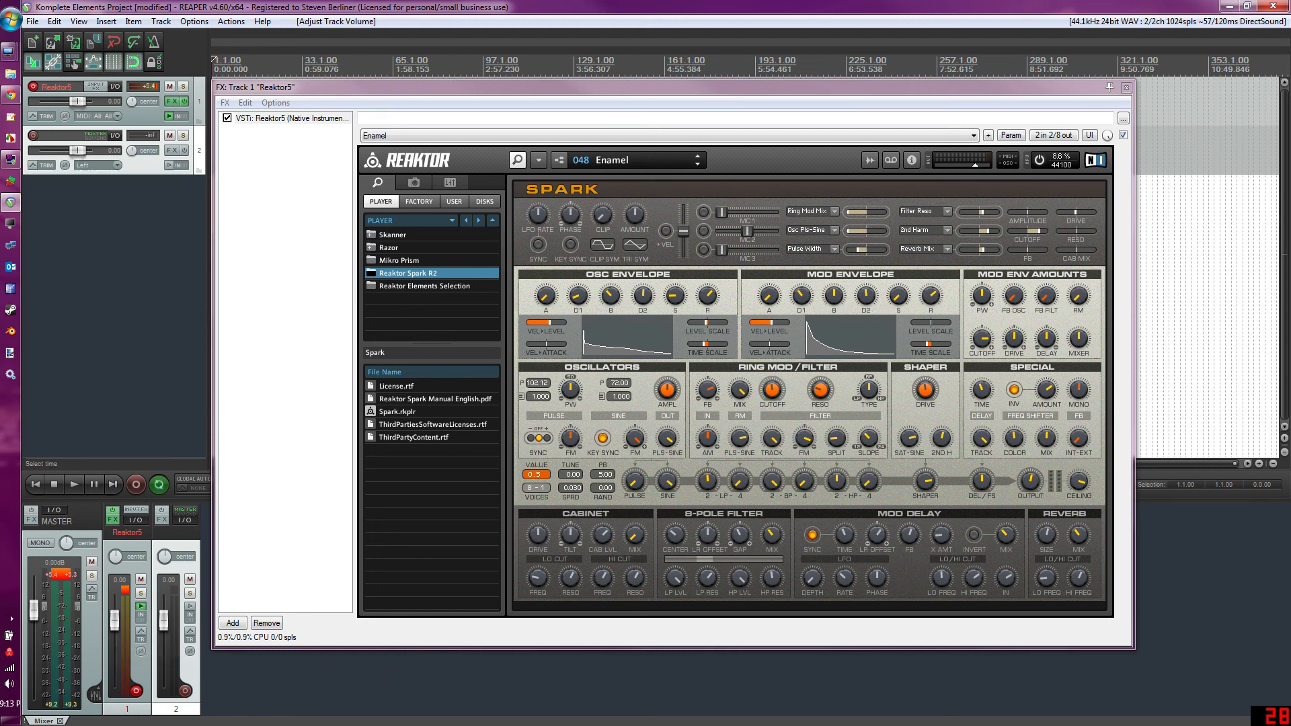
Load the Puderzucker snapshot from the Sounds A - S bank, step to the neighbouring snapshot and return to Puderzucker.
left_click(632, 160)
scroll(666, 524, "down", 2)
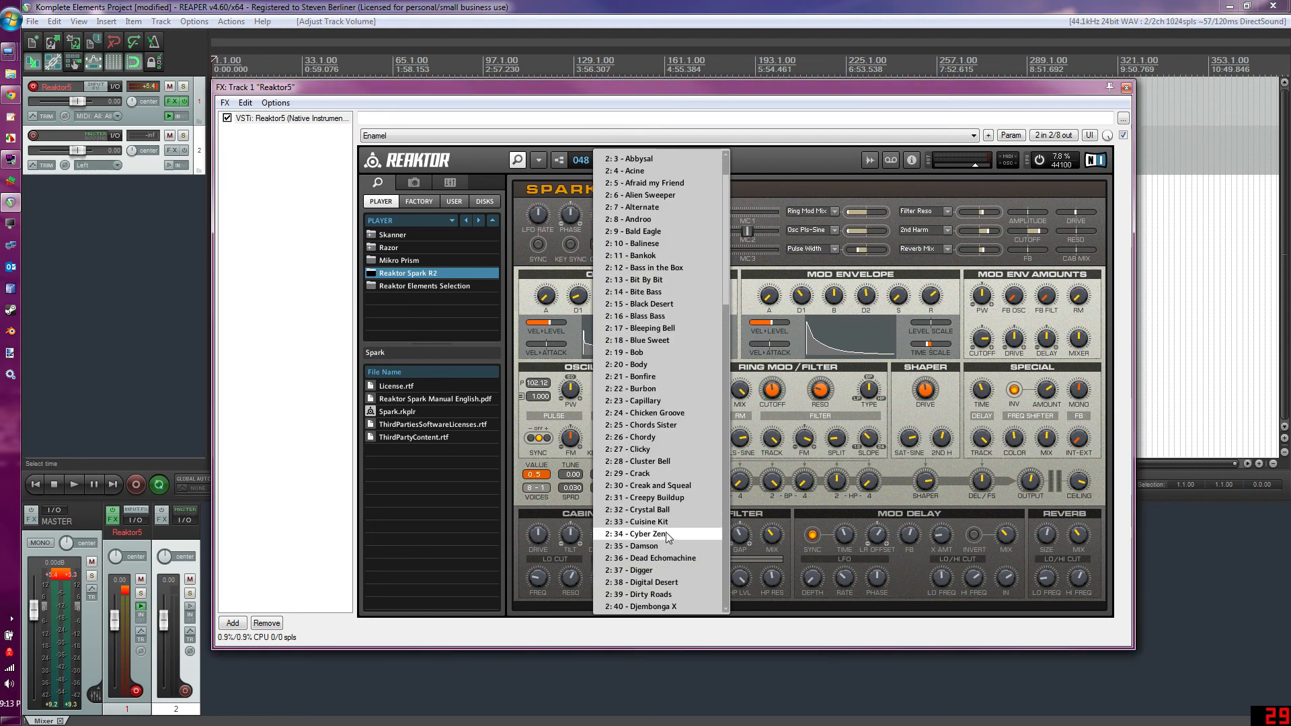
scroll(677, 518, "down", 13)
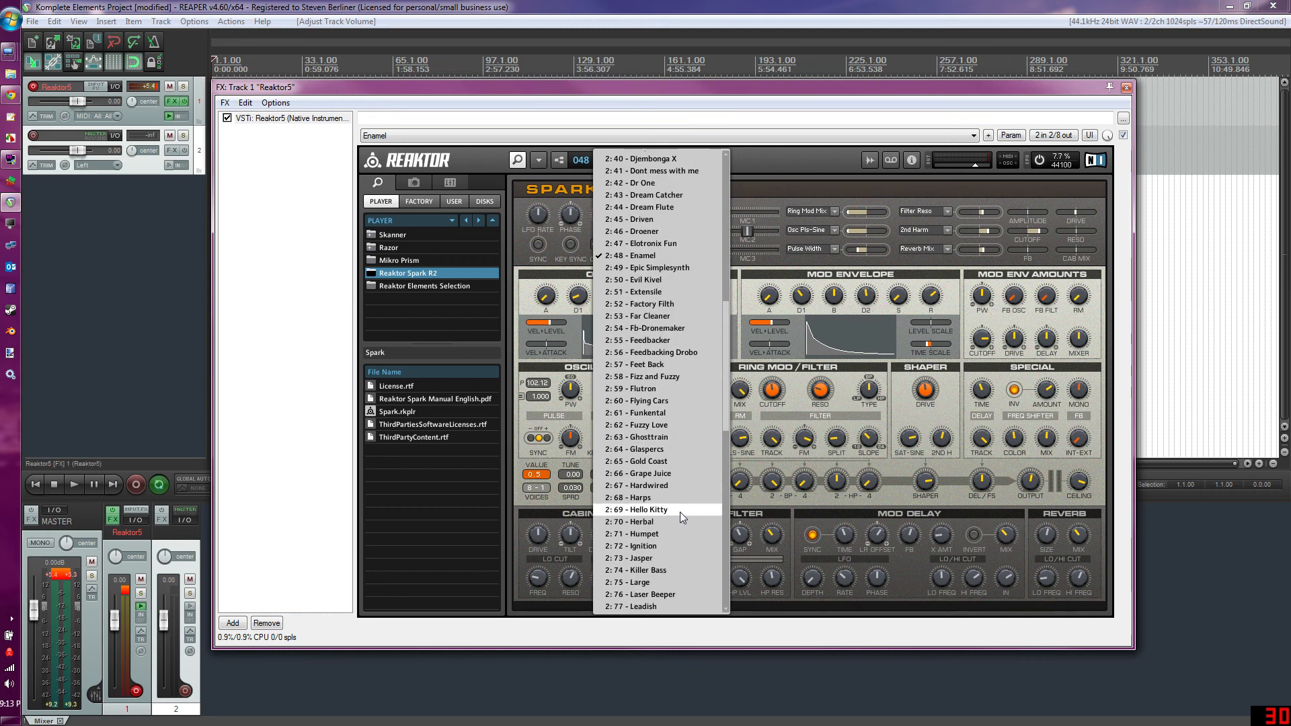
scroll(683, 508, "down", 8)
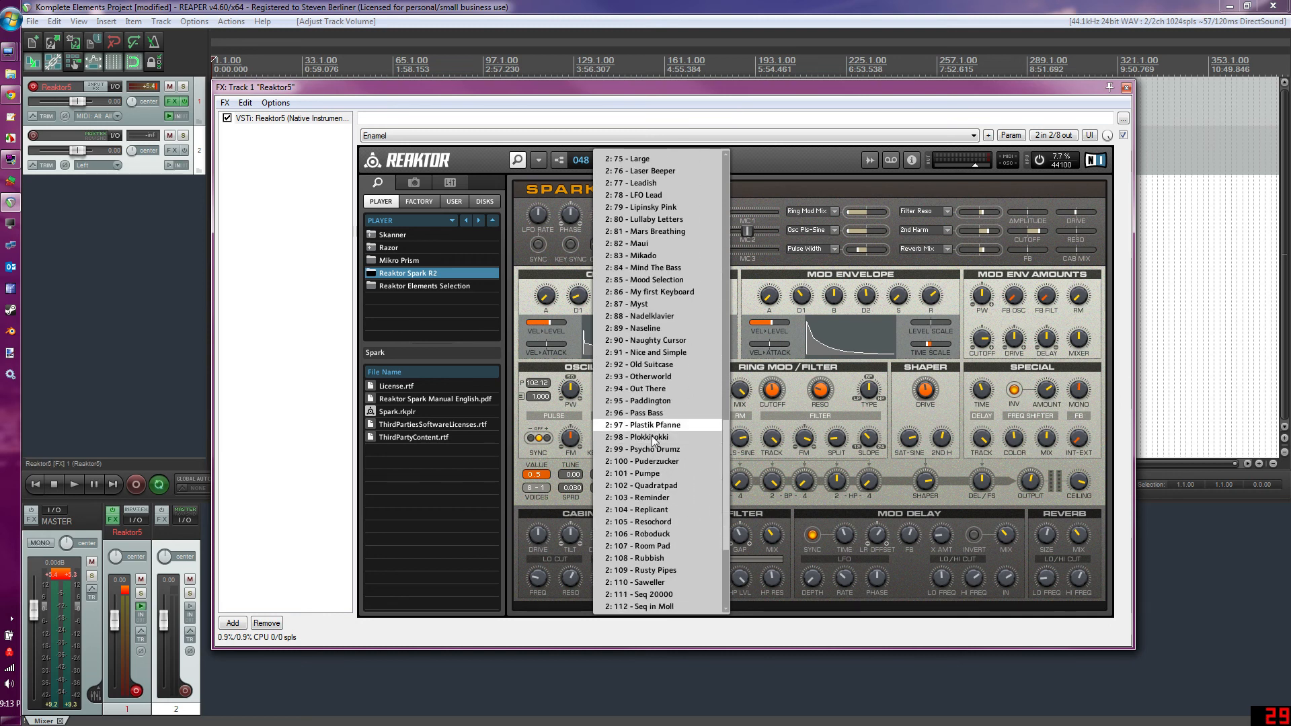
left_click(663, 462)
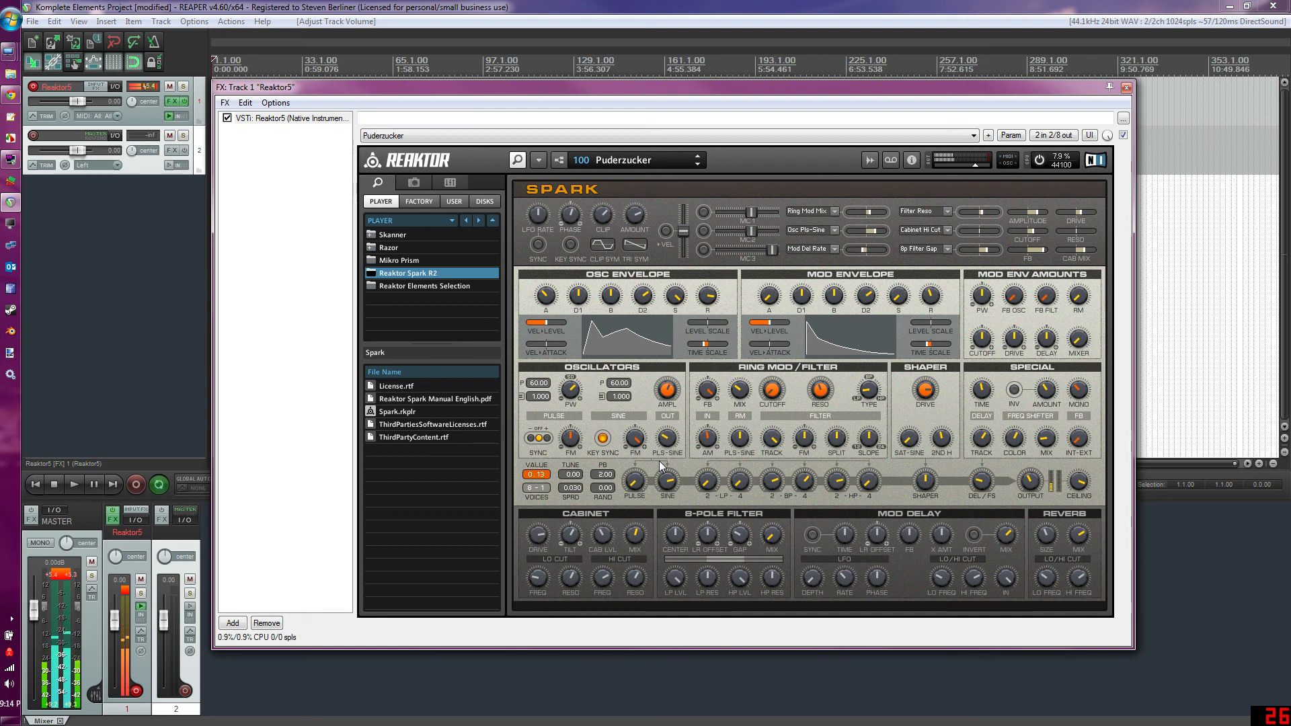
left_click(700, 164)
left_click(699, 156)
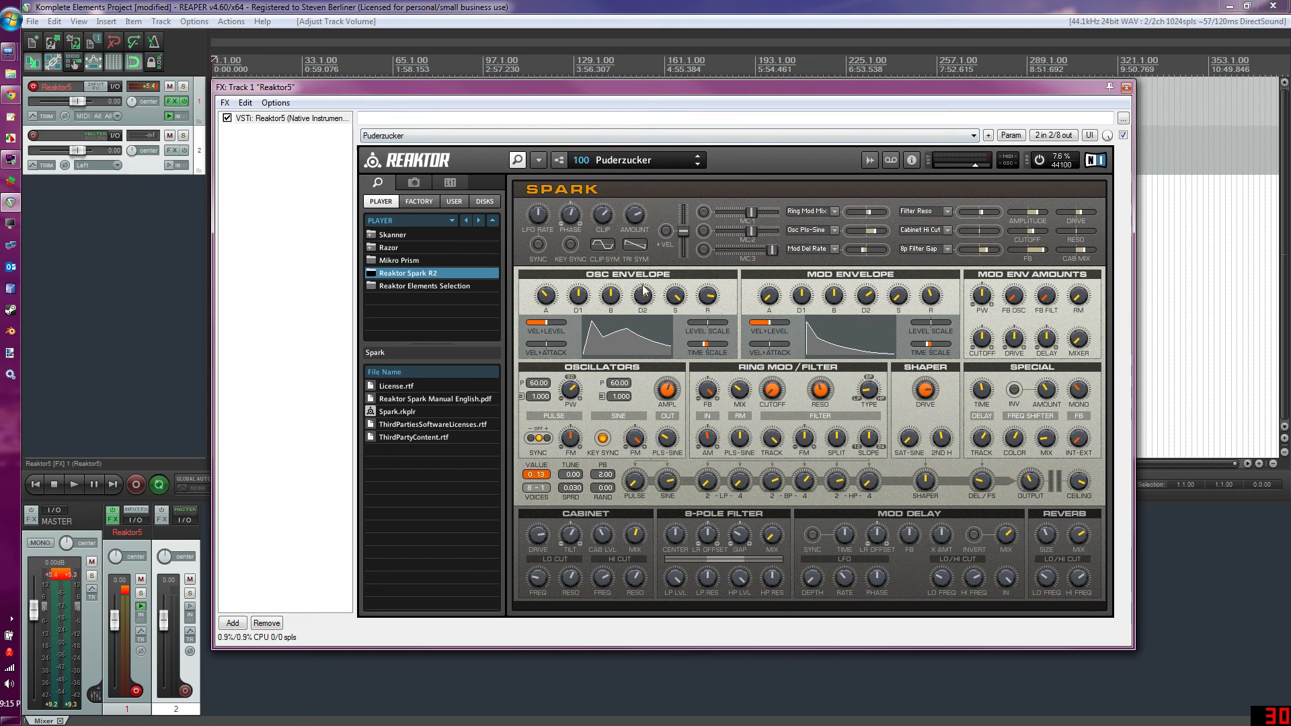
Switch to the edit view and inspect the function properties of the MC 3 fader and the Spark instrument.
left_click(562, 162)
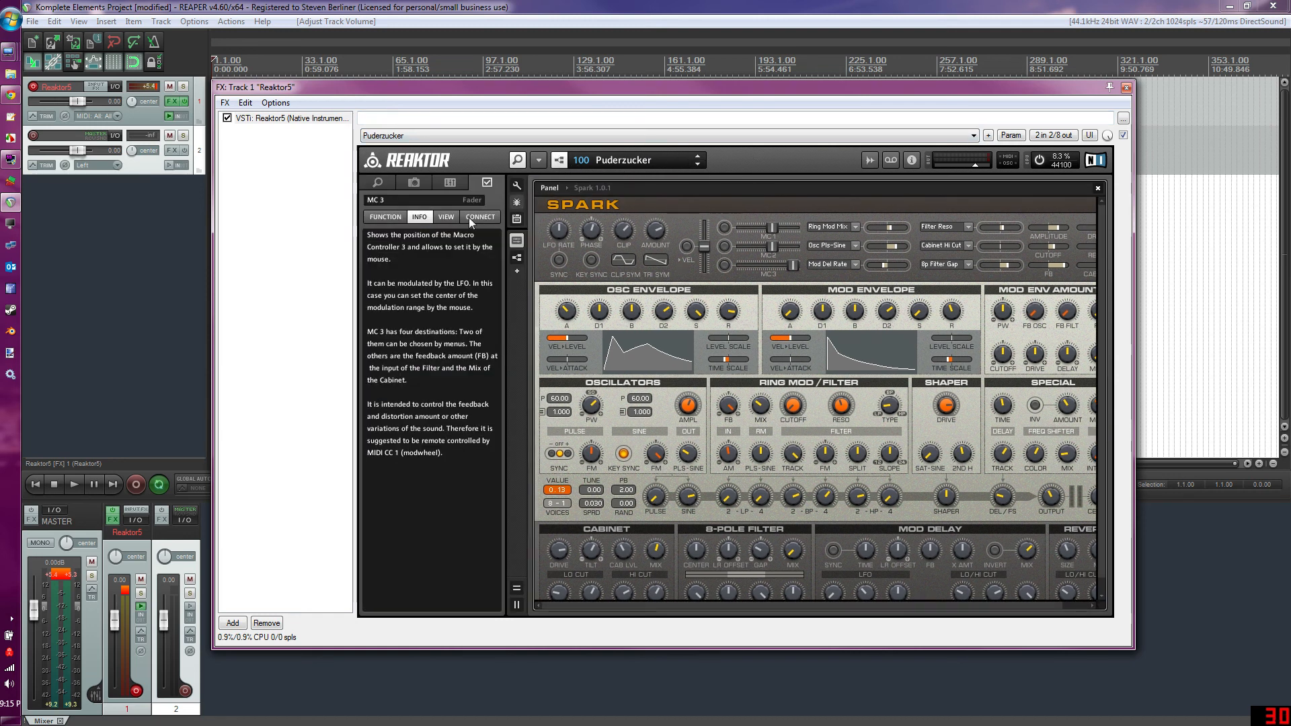
left_click(398, 221)
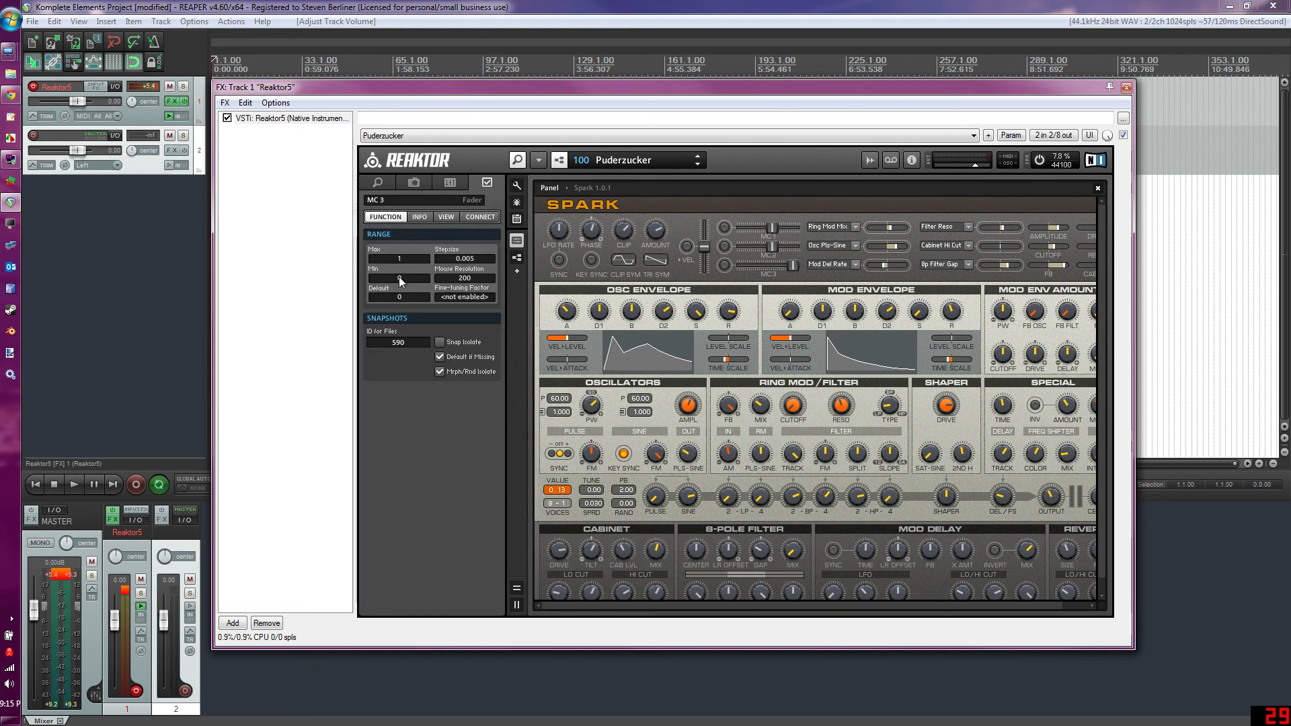
left_click(805, 204)
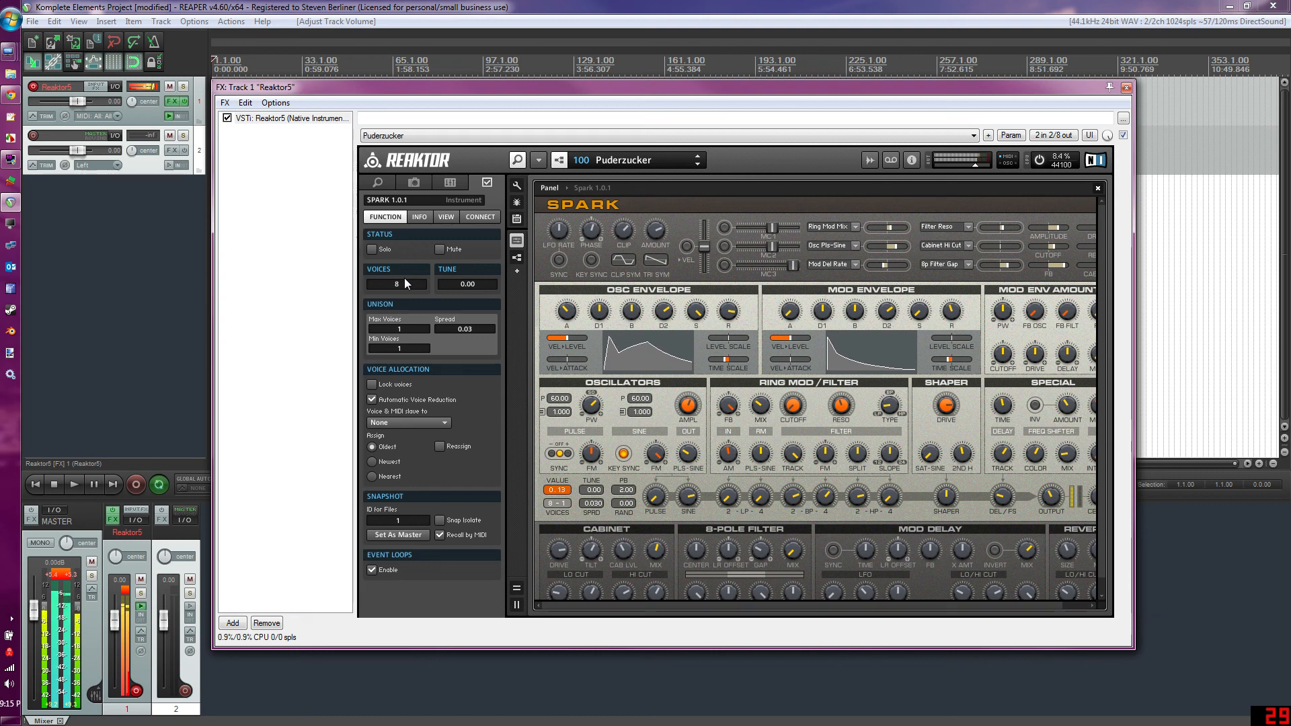
left_click(700, 156)
left_click(700, 164)
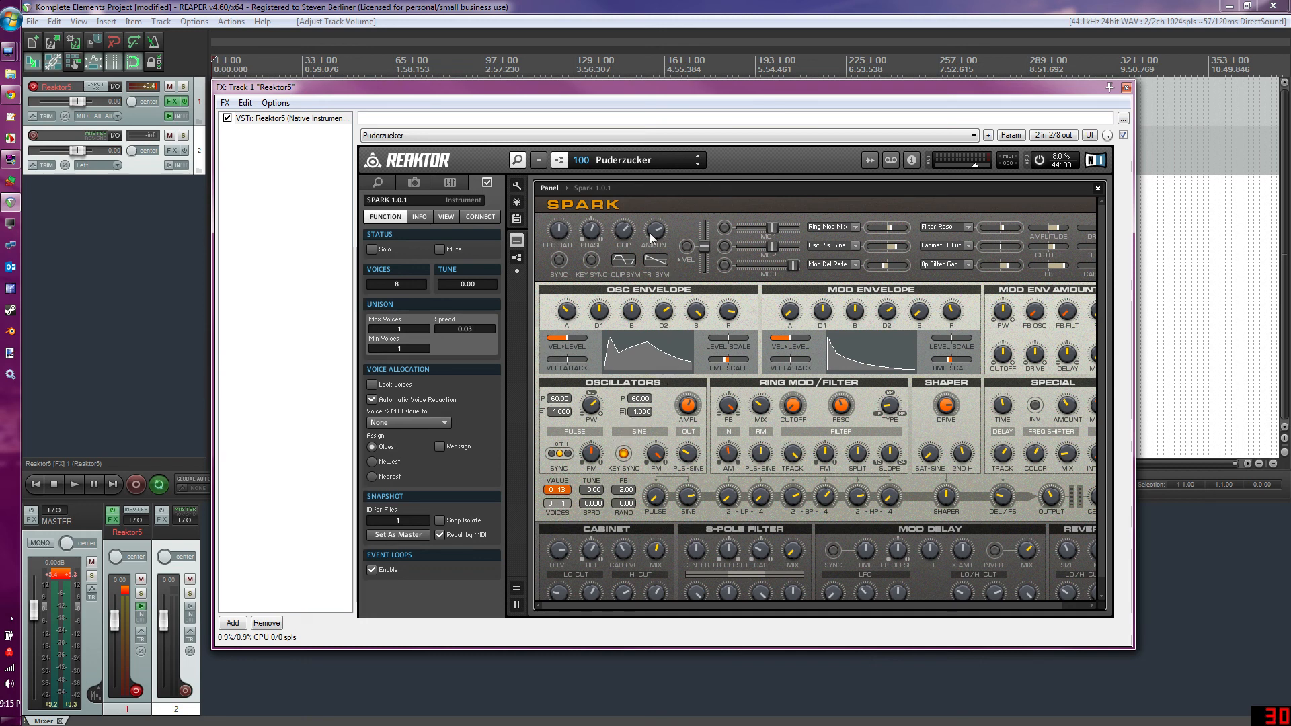
Set the Spark instrument's number of voices to 15 and mute the instrument.
double_click(396, 283)
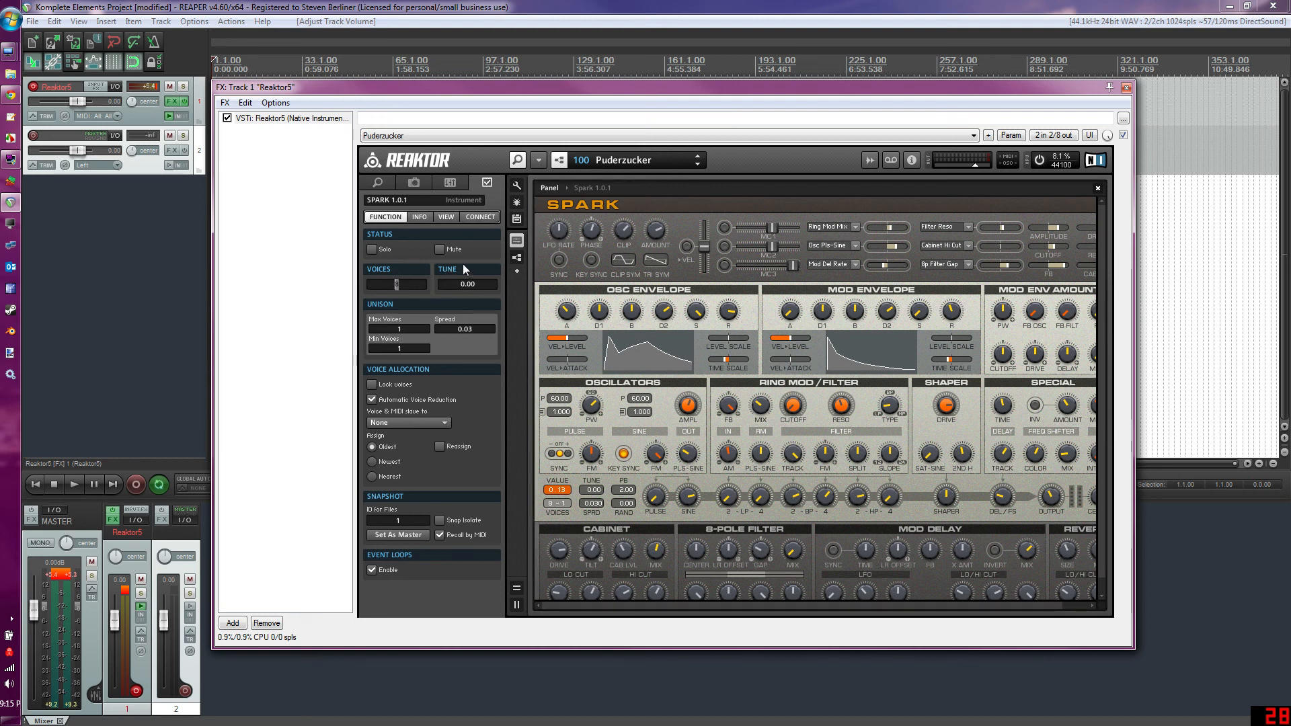
type("15")
key("Return")
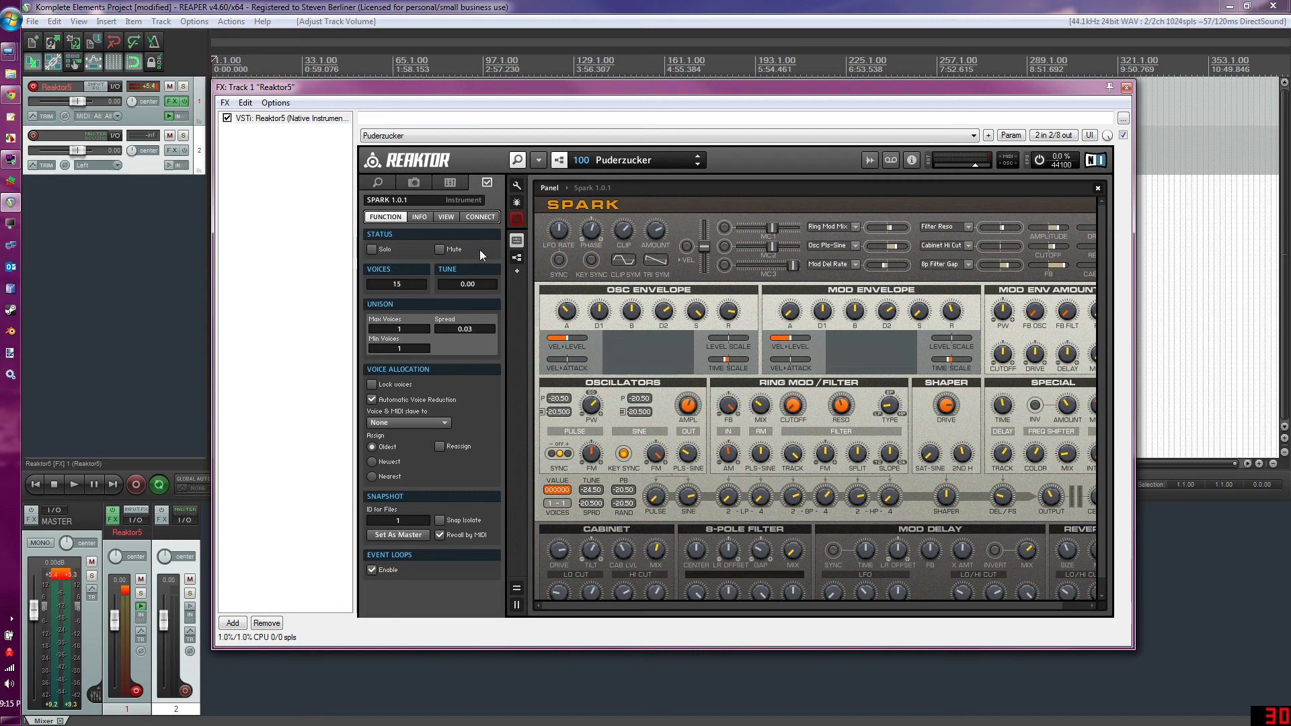
left_click(760, 424)
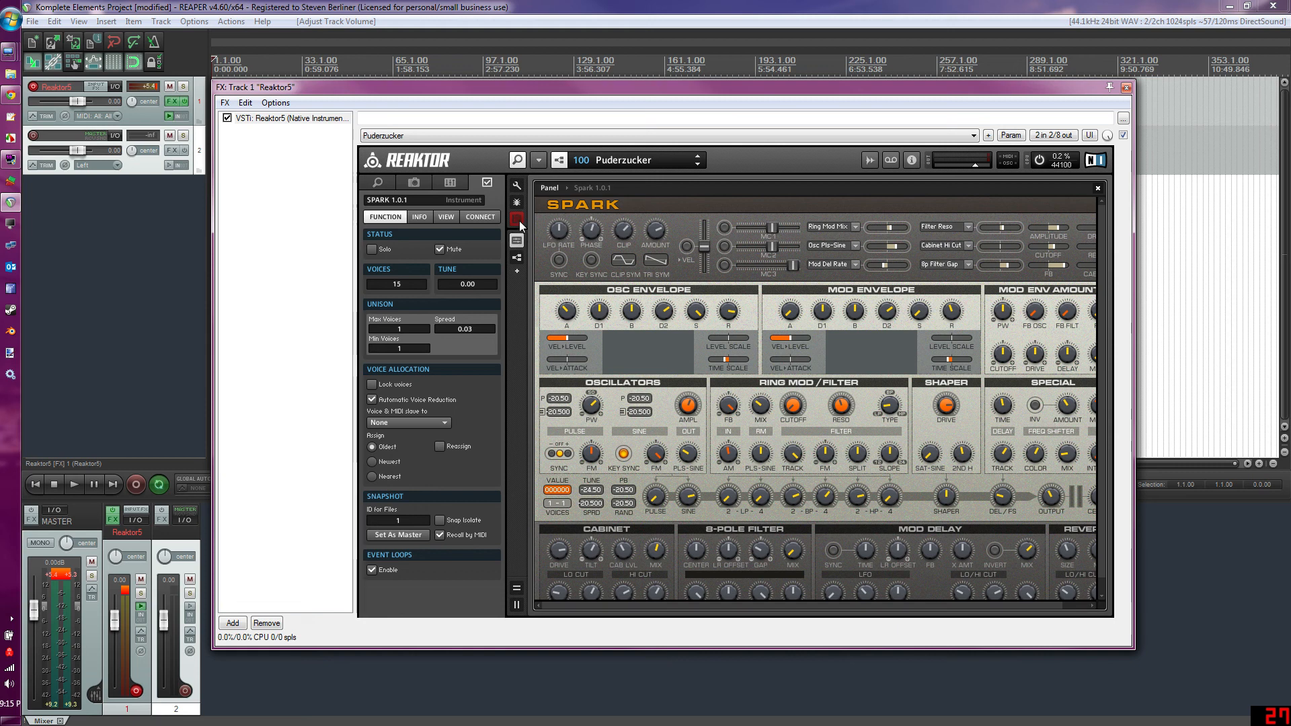
Set the Spark instrument's number of voices to 8.
left_click(697, 162)
left_click(696, 165)
type("8")
key("Return")
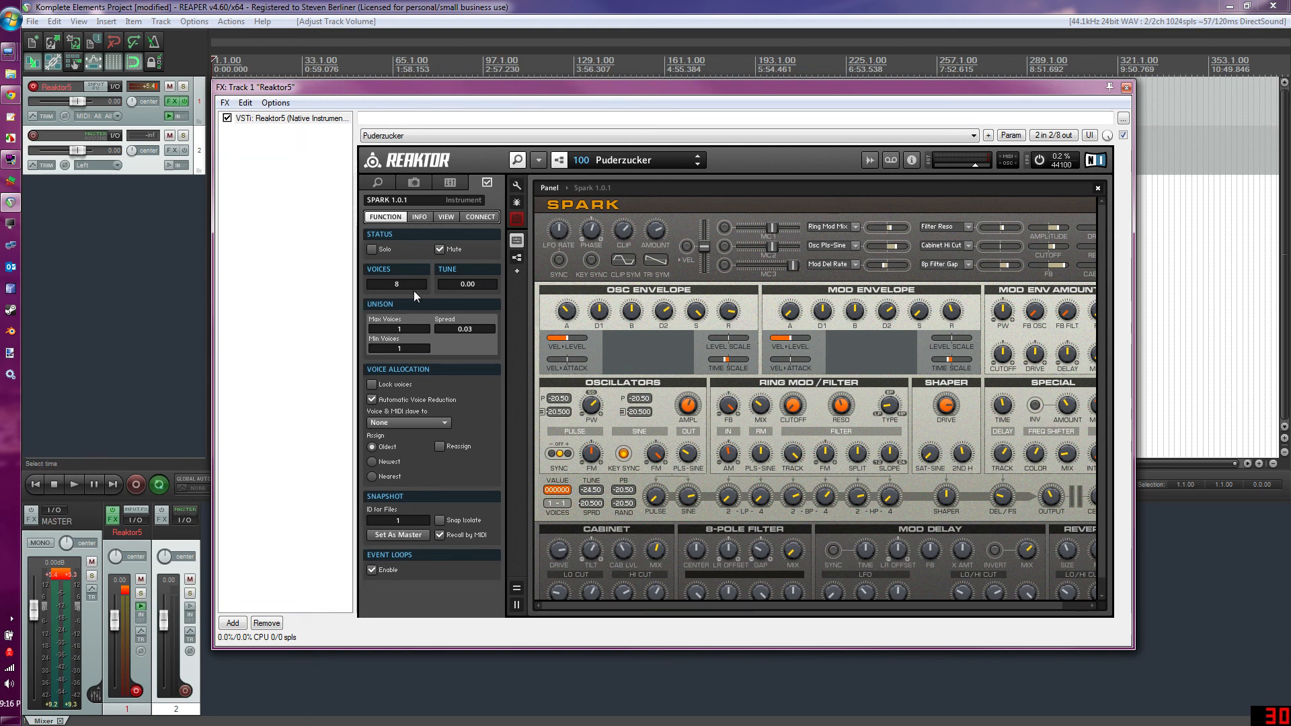
Reload Spark.rkplr from the Reaktor Spark R2 folder of the player library.
left_click(388, 181)
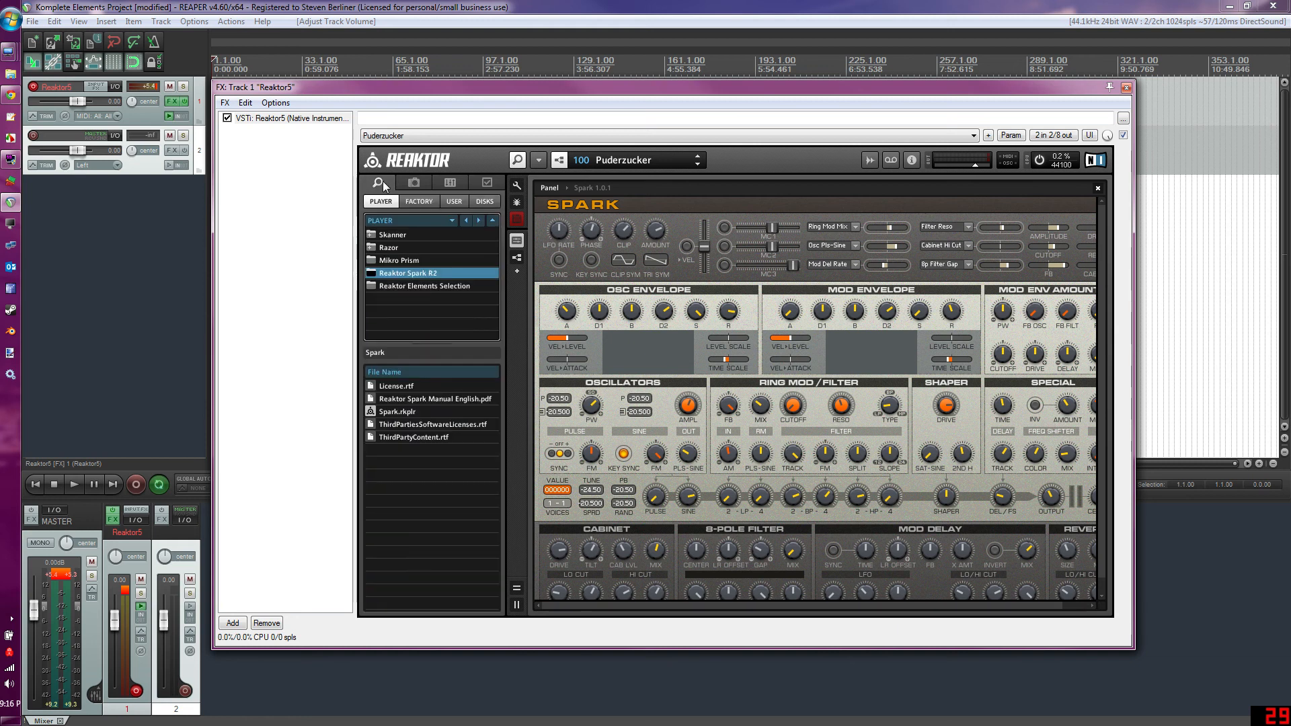
double_click(394, 413)
left_click(696, 409)
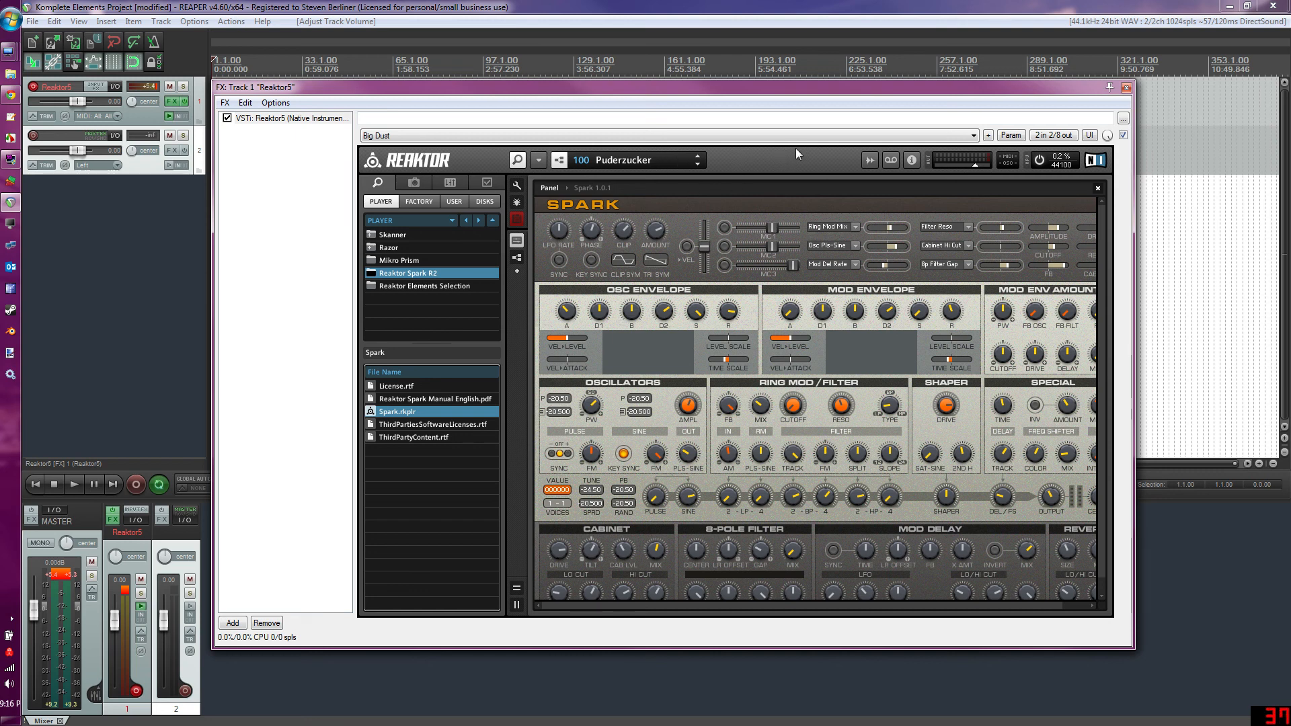
Browse the Sounds A - S and Sounds S - Z snapshot banks and audition the Enharmelan snapshot.
left_click(662, 163)
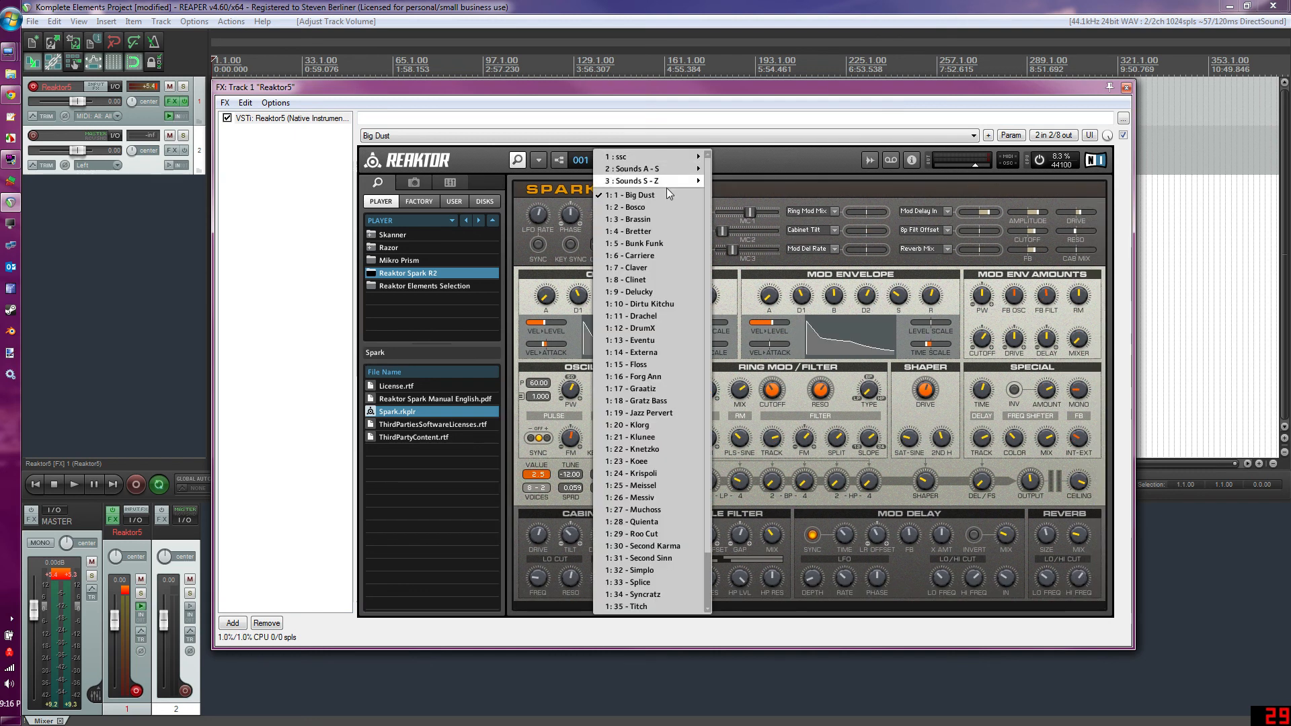
mouse_move(664, 170)
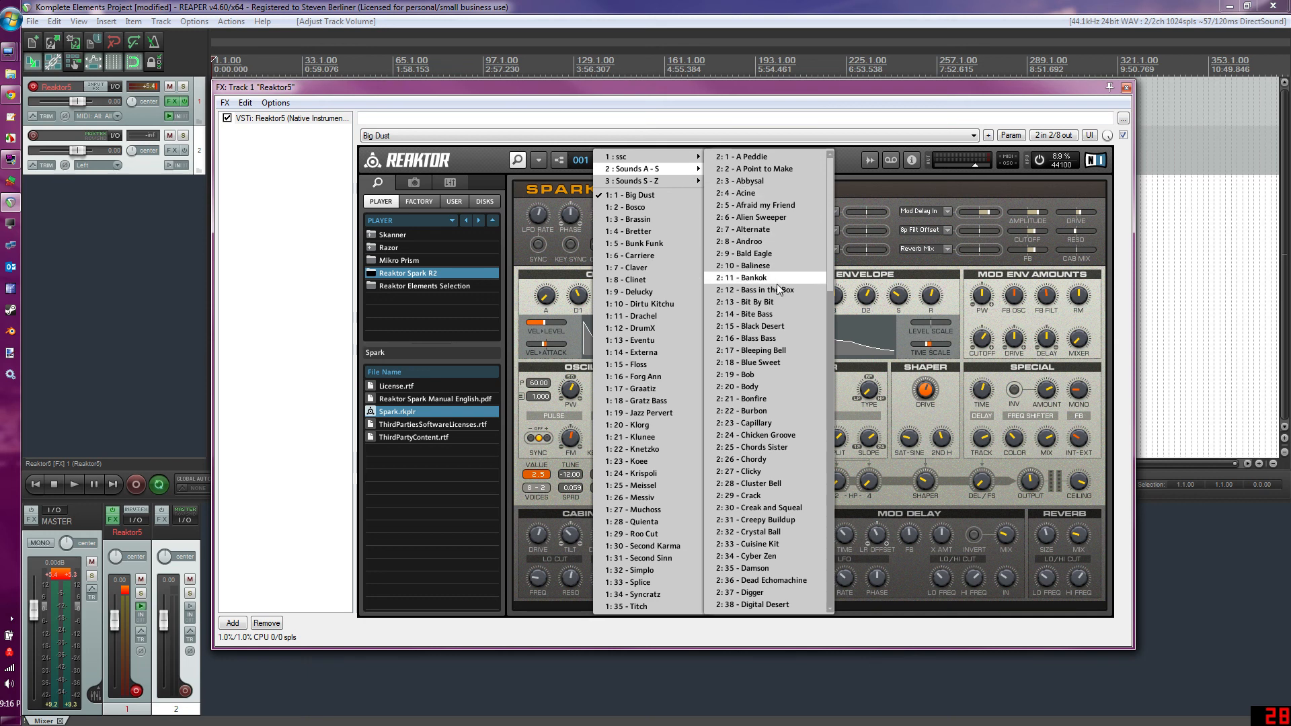
scroll(770, 373, "down", 2)
scroll(769, 373, "down", 13)
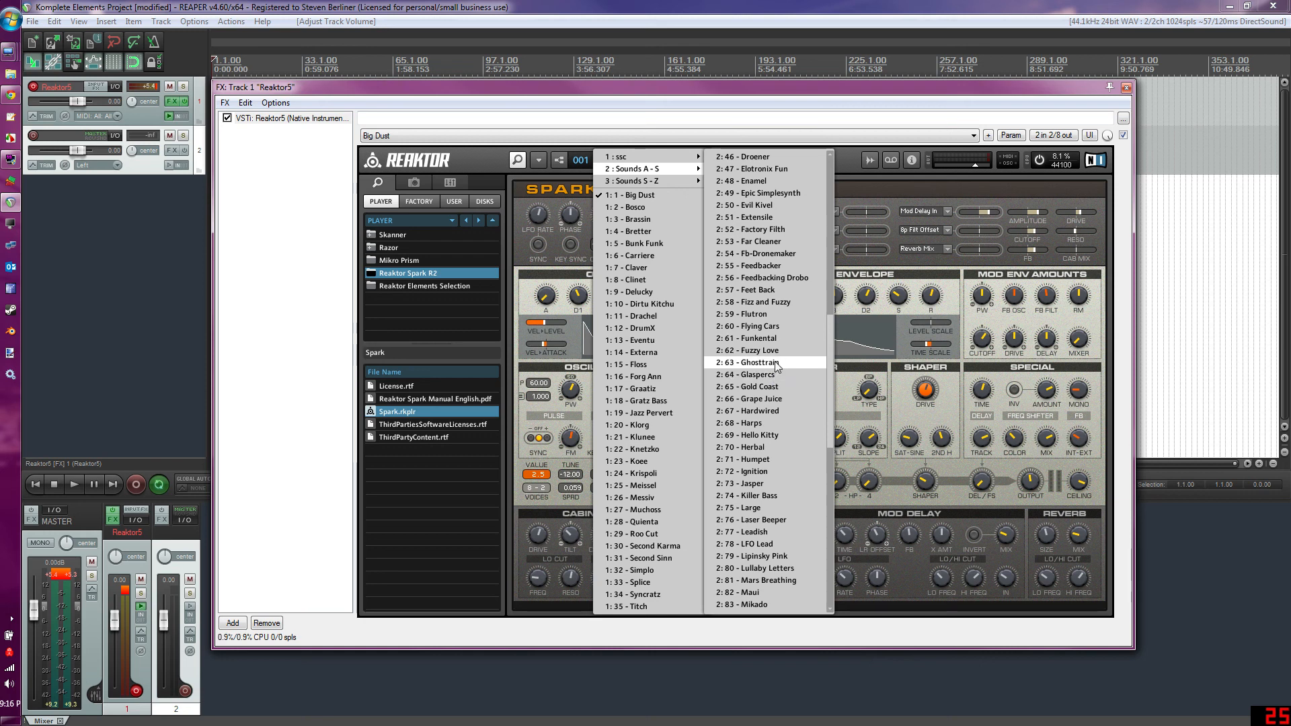
scroll(774, 359, "down", 7)
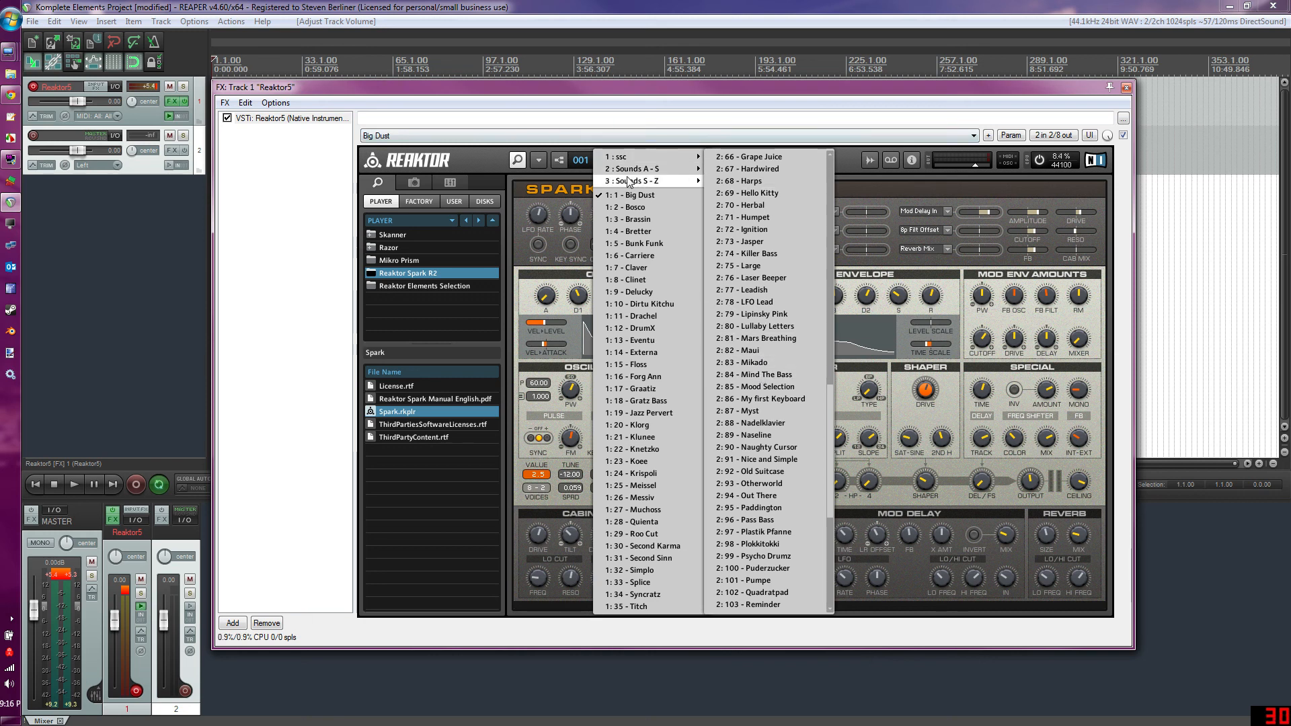
mouse_move(628, 181)
left_click(766, 568)
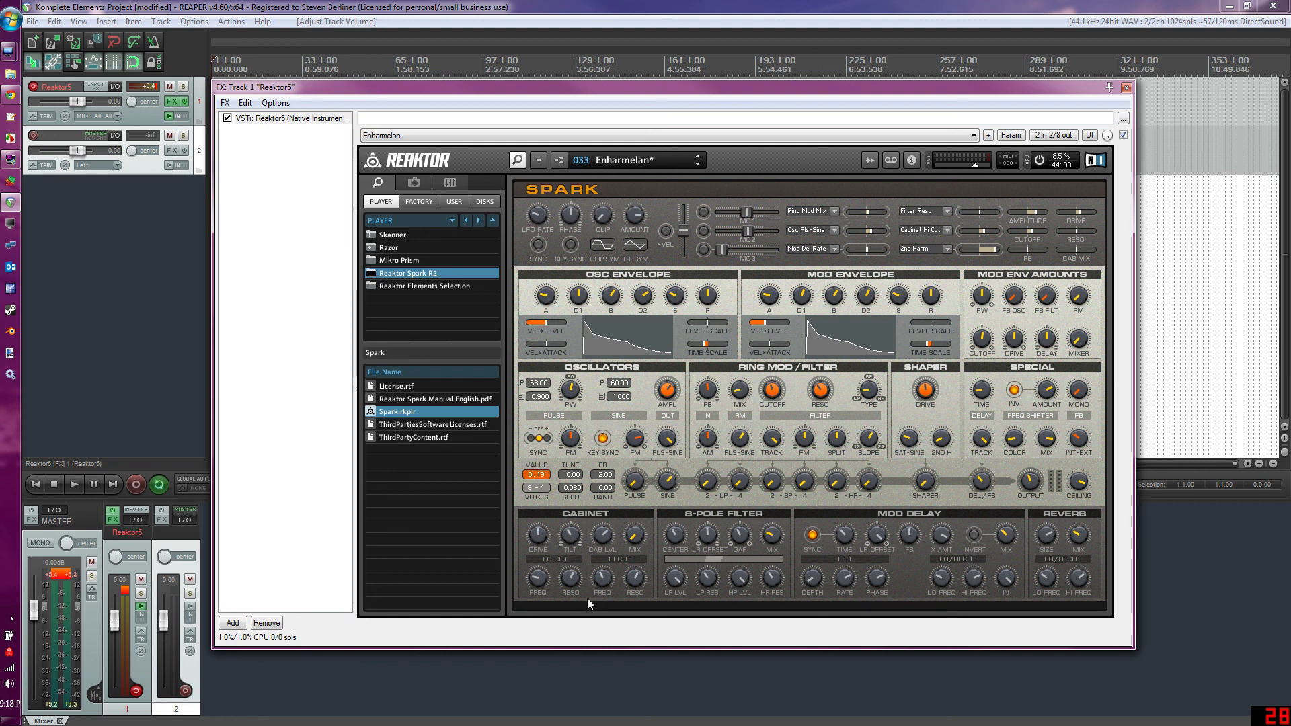
Alternate between the Reaktor Elements Selection and Reaktor Spark R2 folders to examine their files, ending on Reaktor Spark R2.
left_click(392, 285)
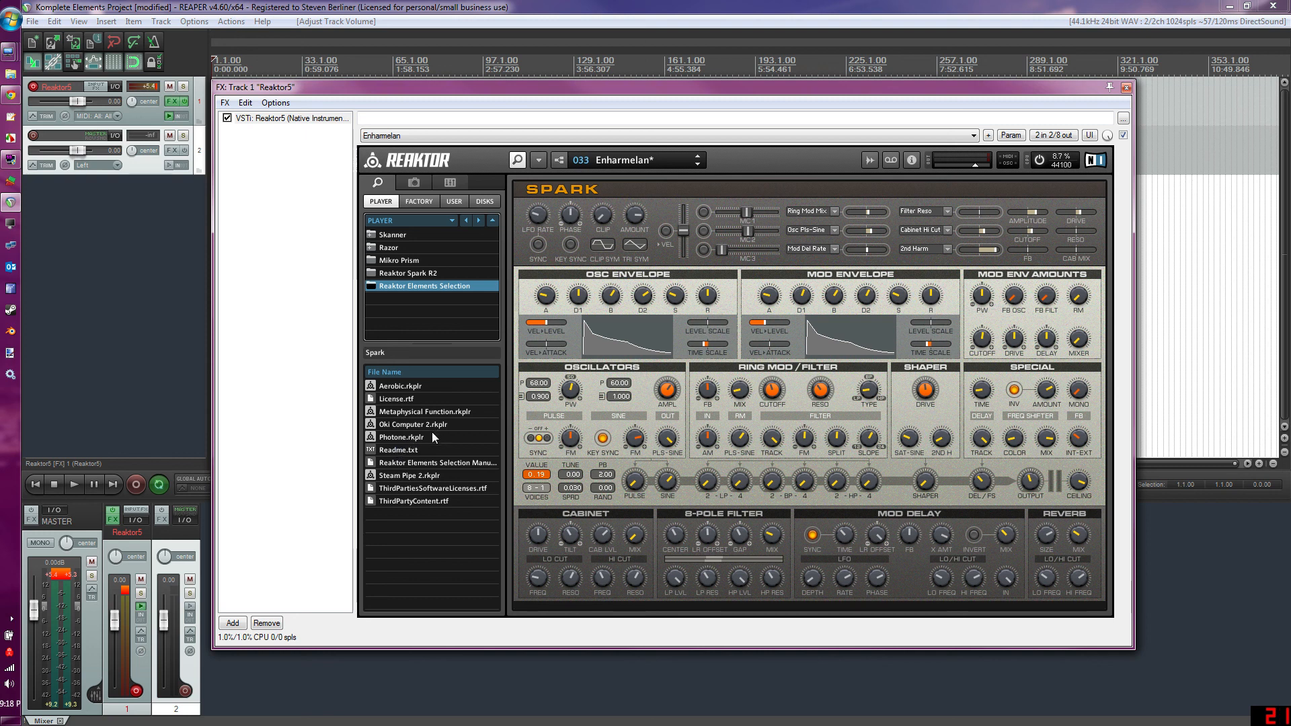
left_click(399, 275)
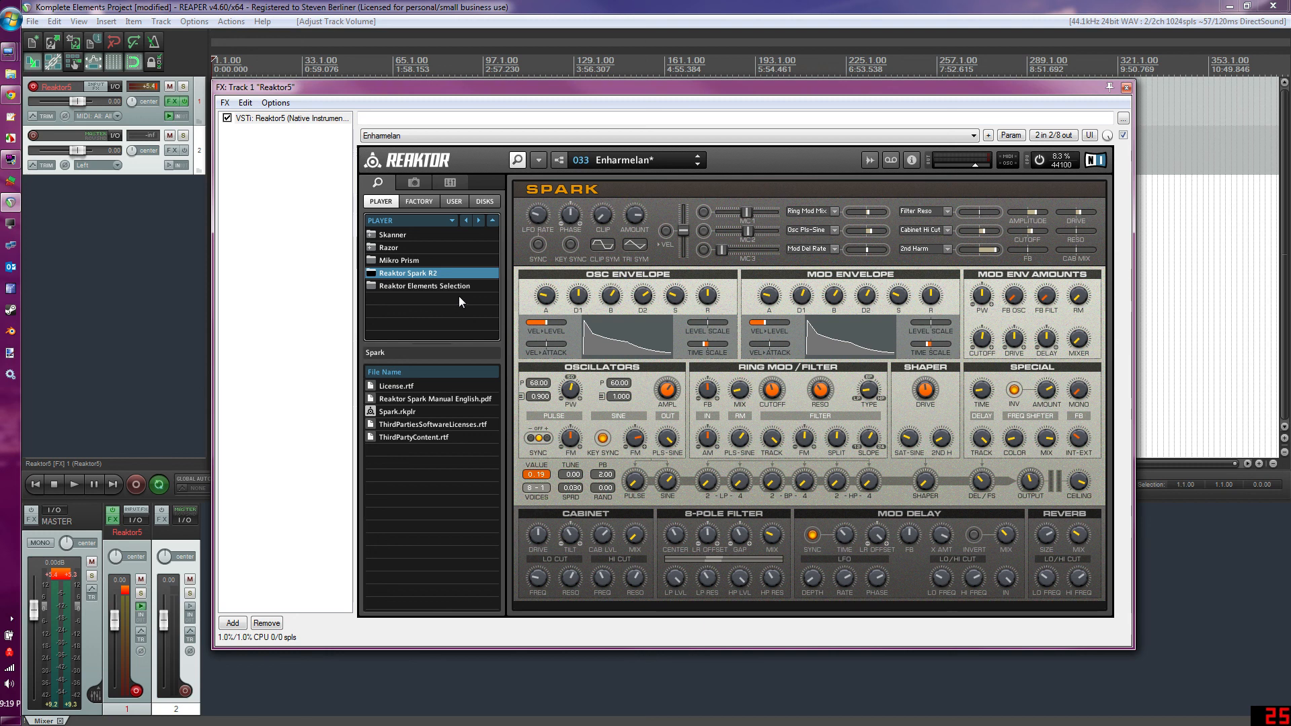
left_click(383, 286)
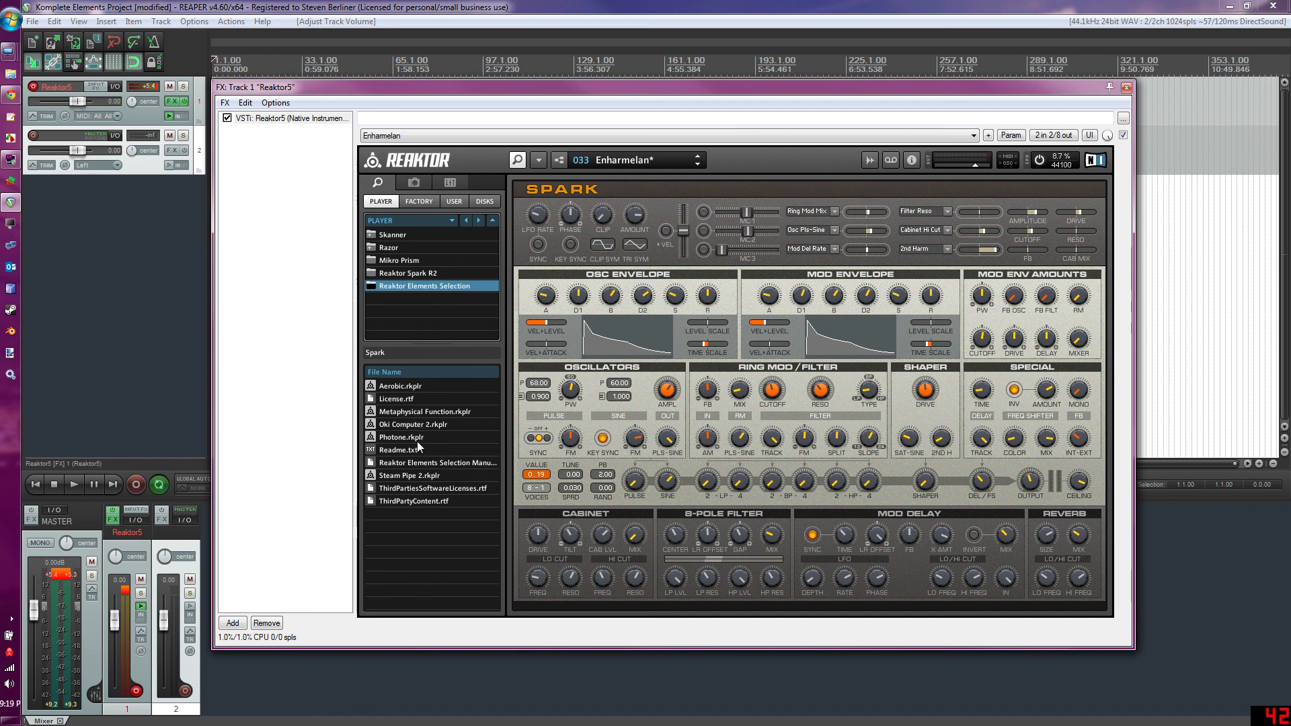
left_click(414, 273)
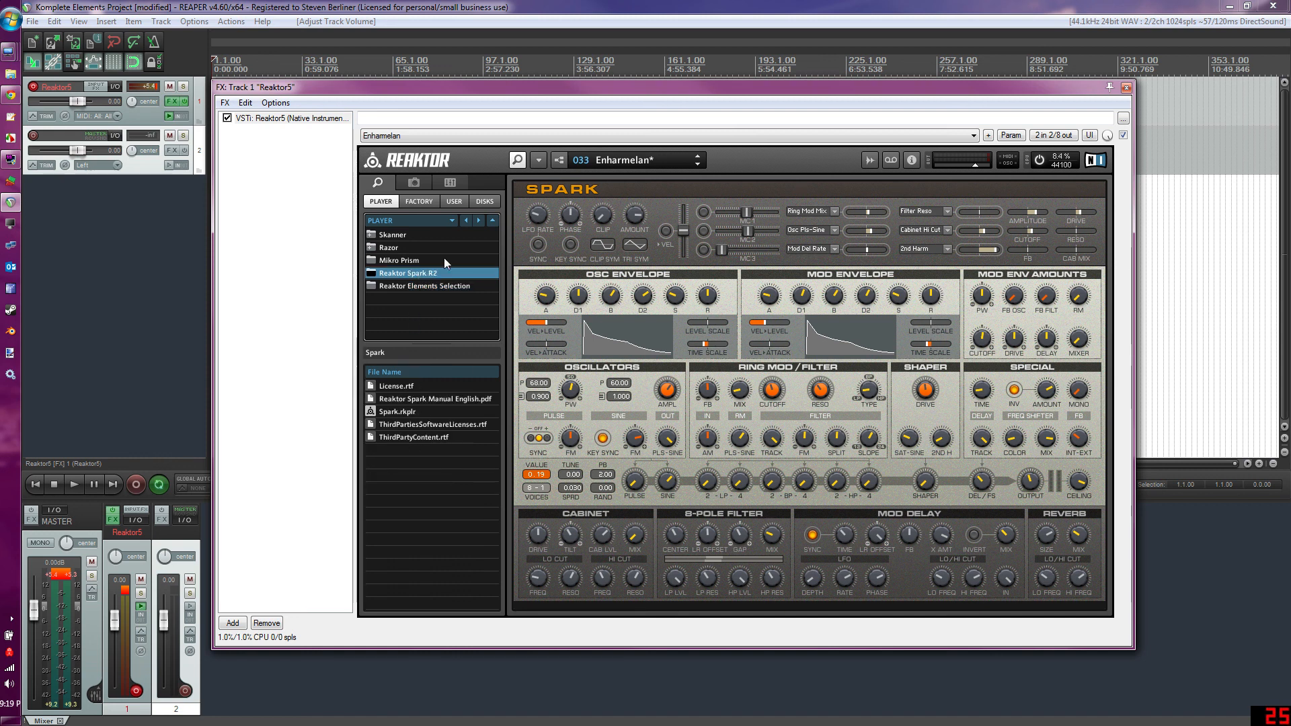